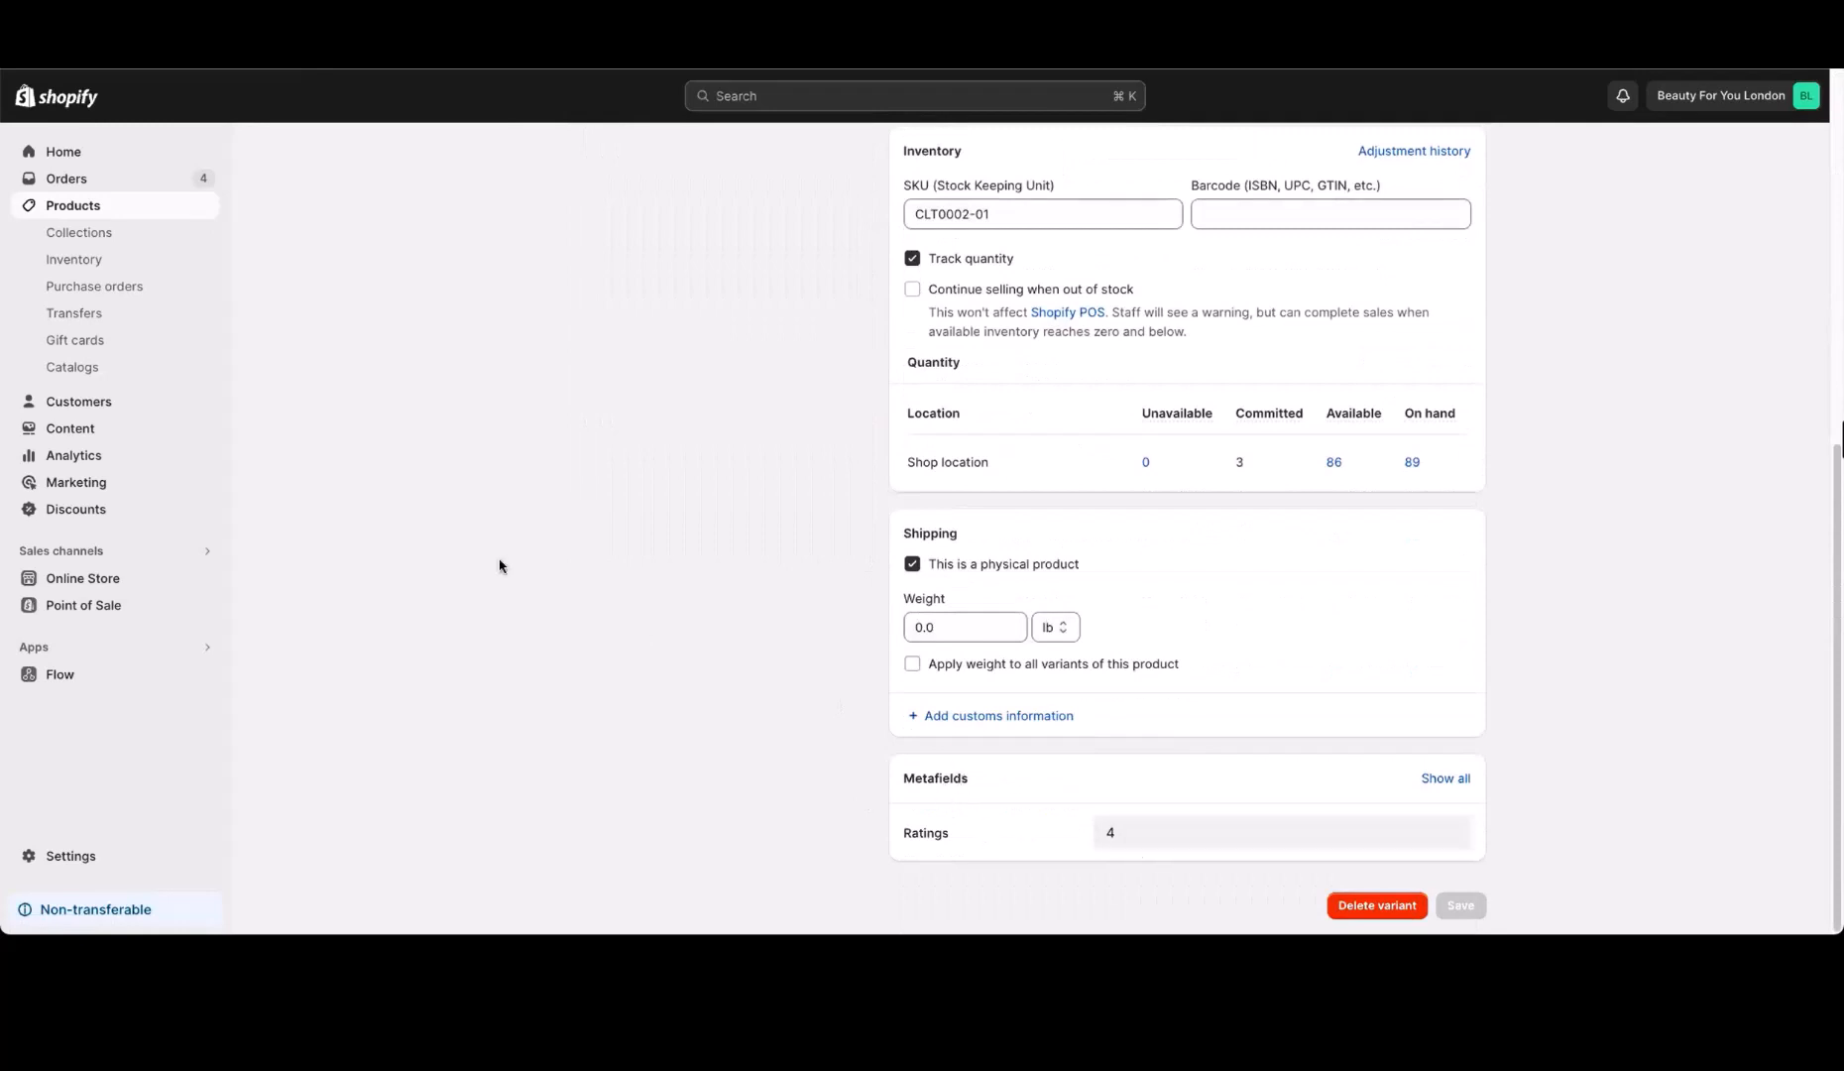
Review the store's product metafield definitions and variant metafield definitions in the custom data settings
scroll(456, 609, "up", 1)
scroll(456, 609, "up", 5)
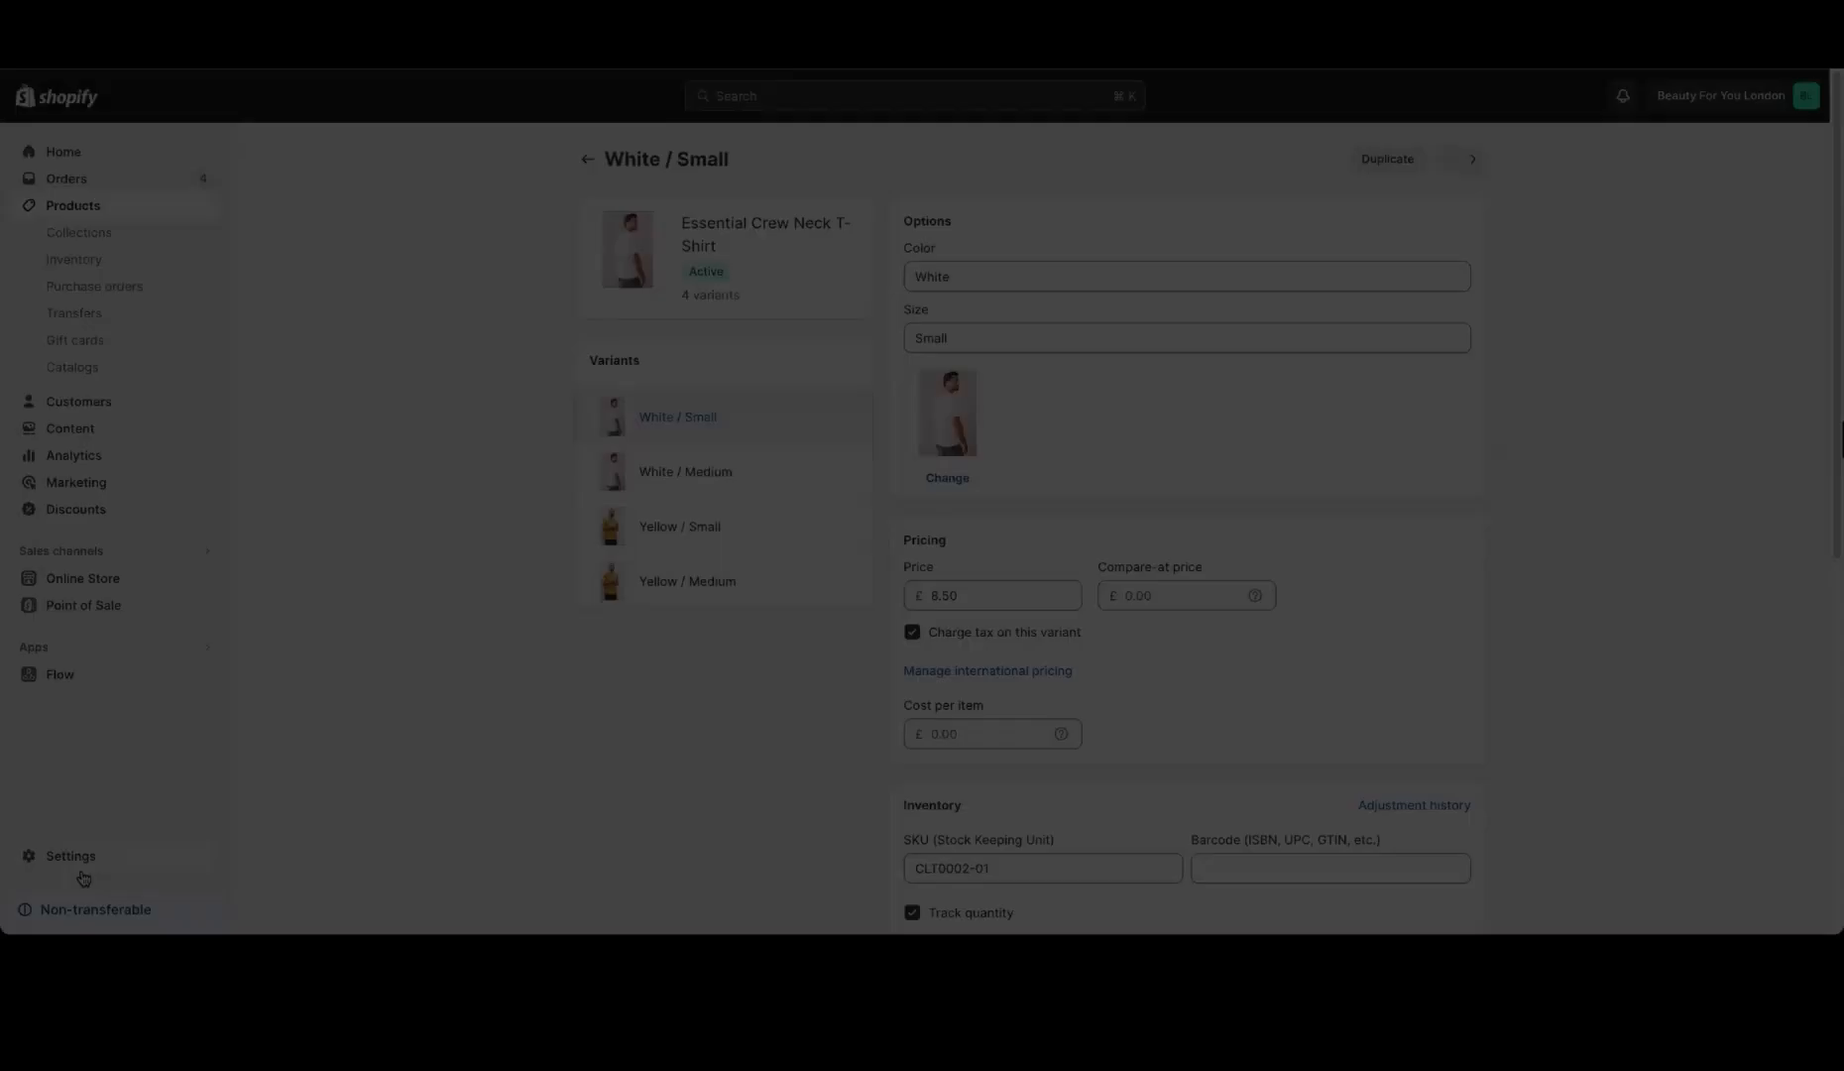
left_click(70, 853)
scroll(615, 751, "down", 1)
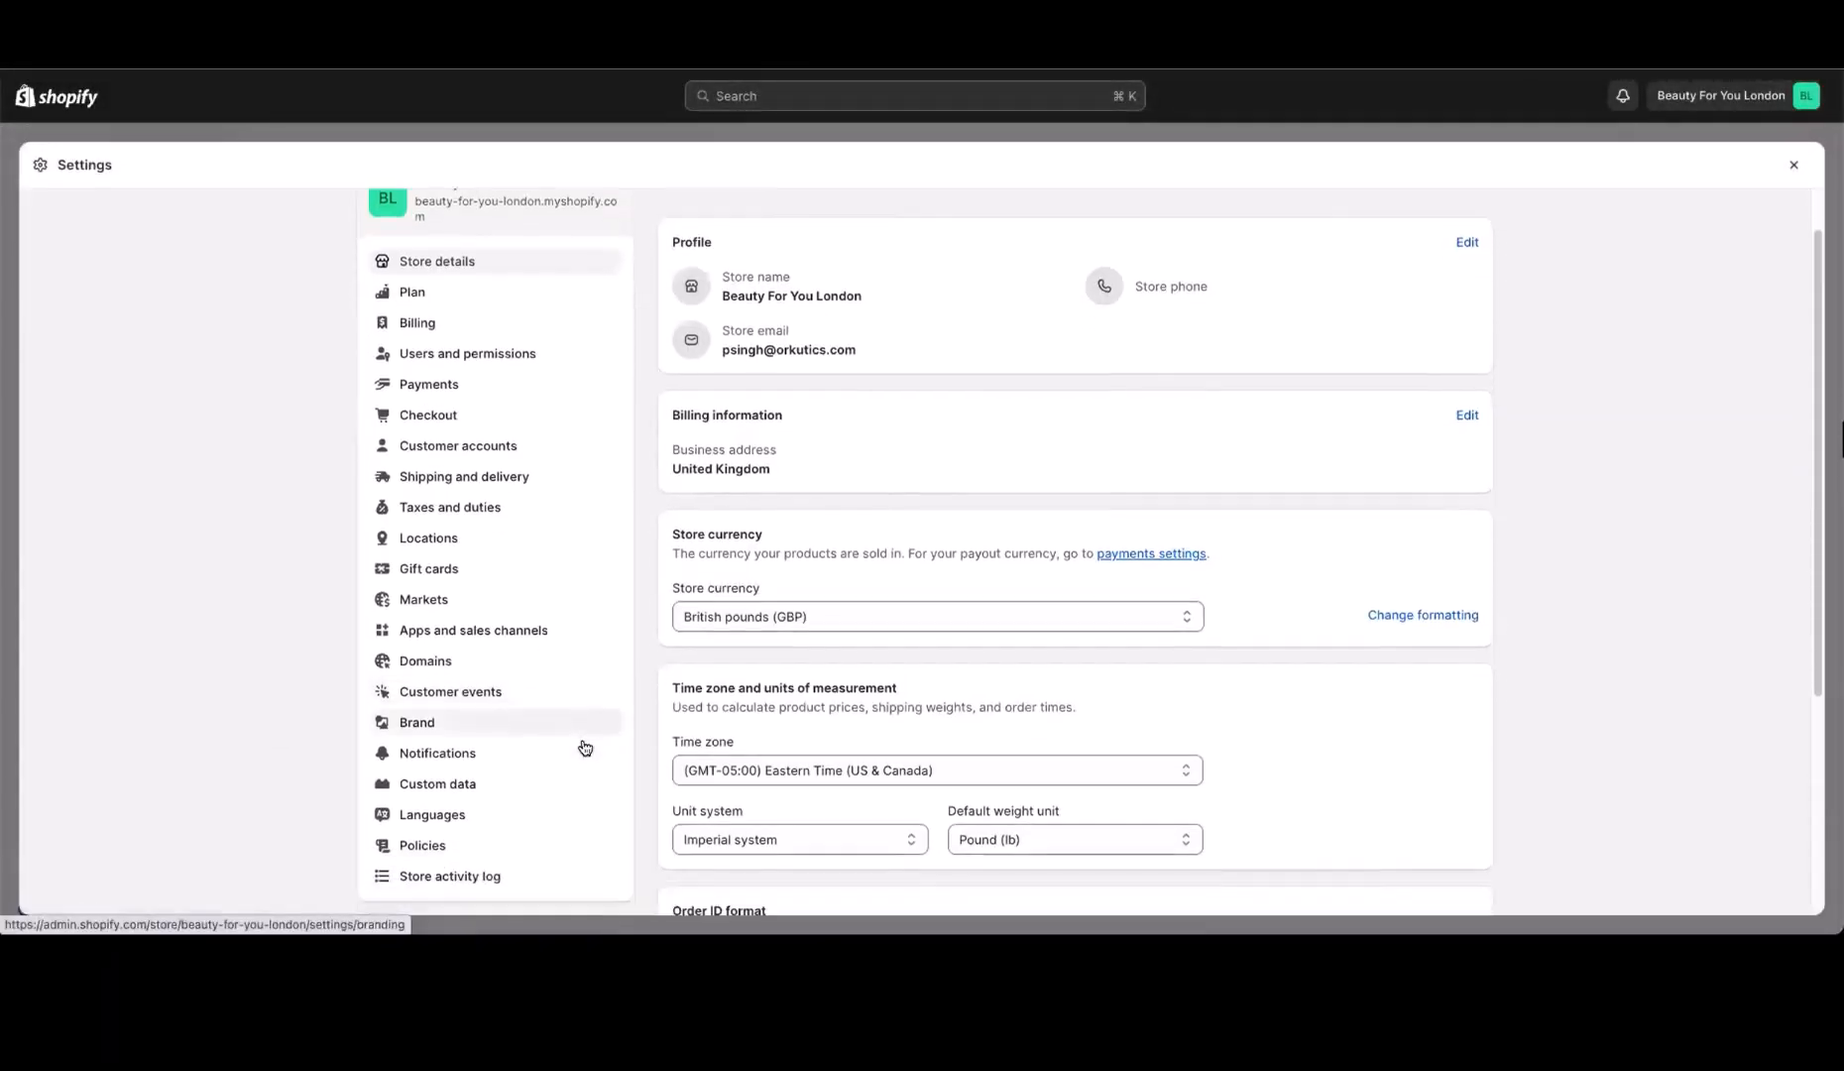
left_click(526, 793)
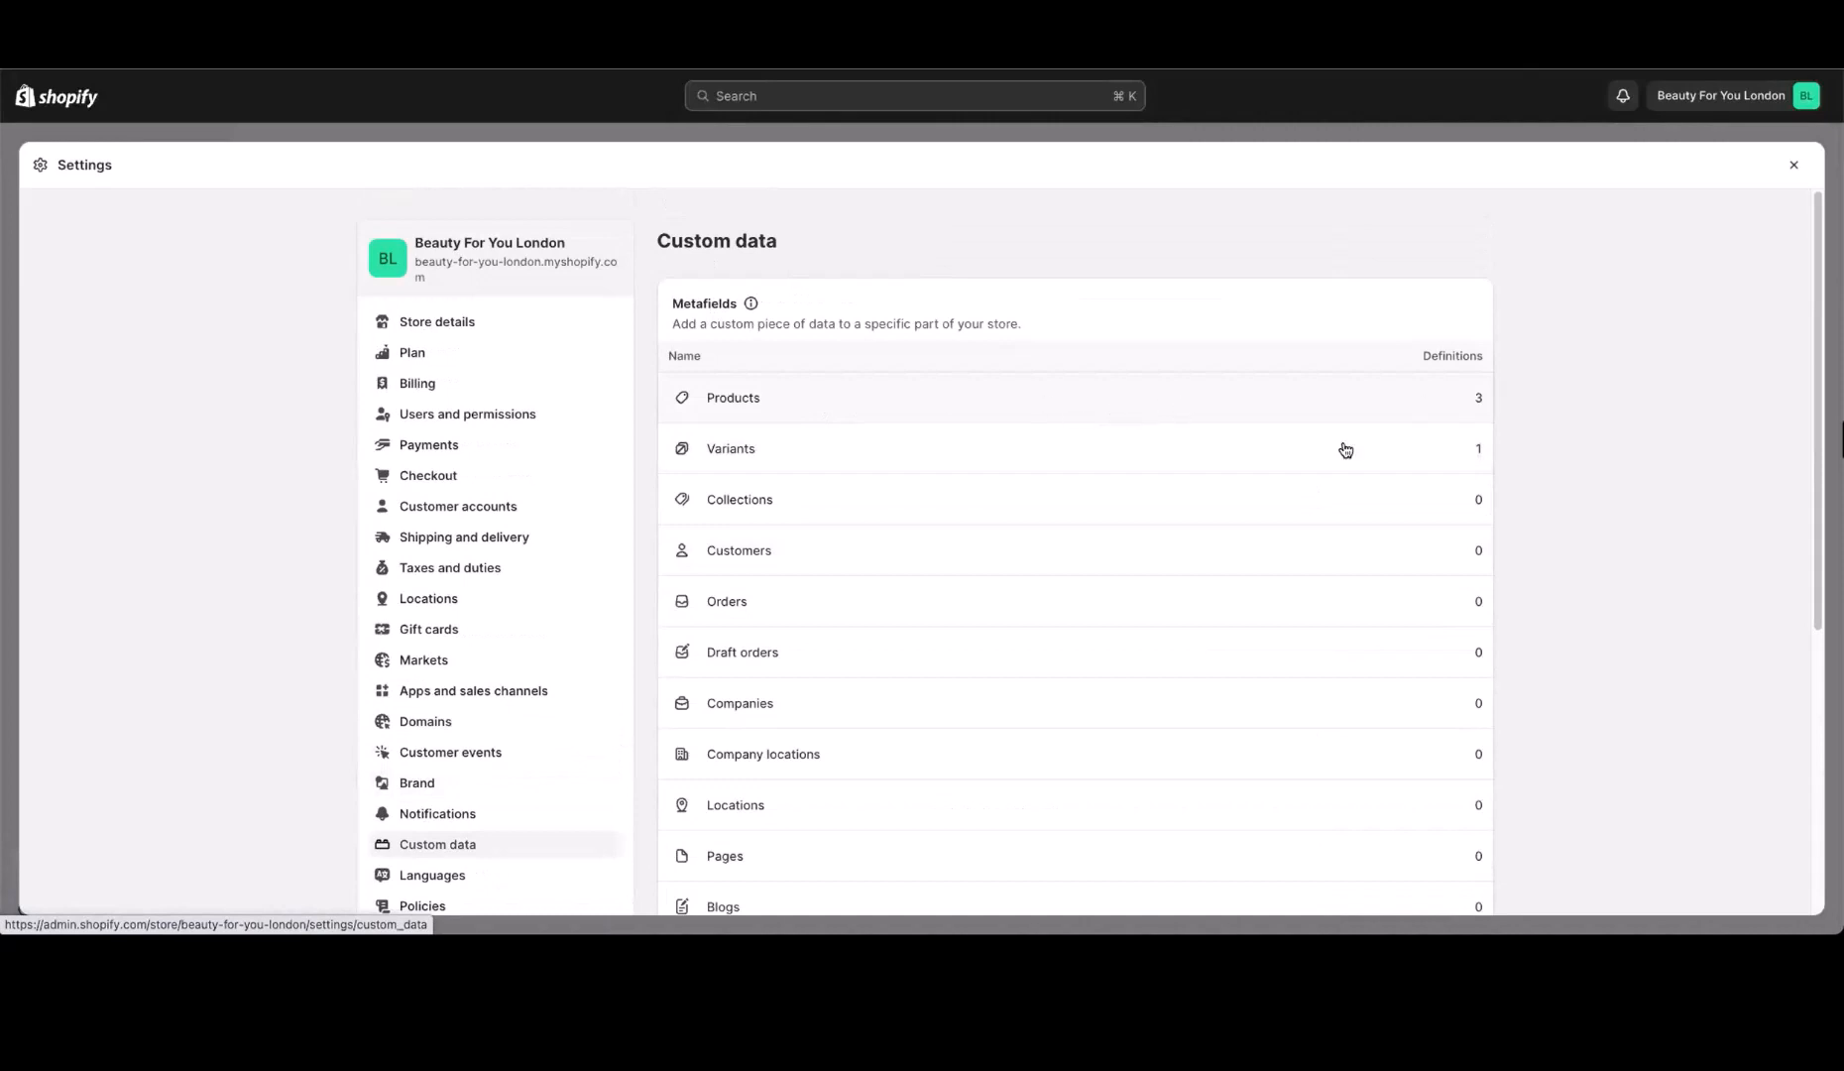
left_click(1376, 399)
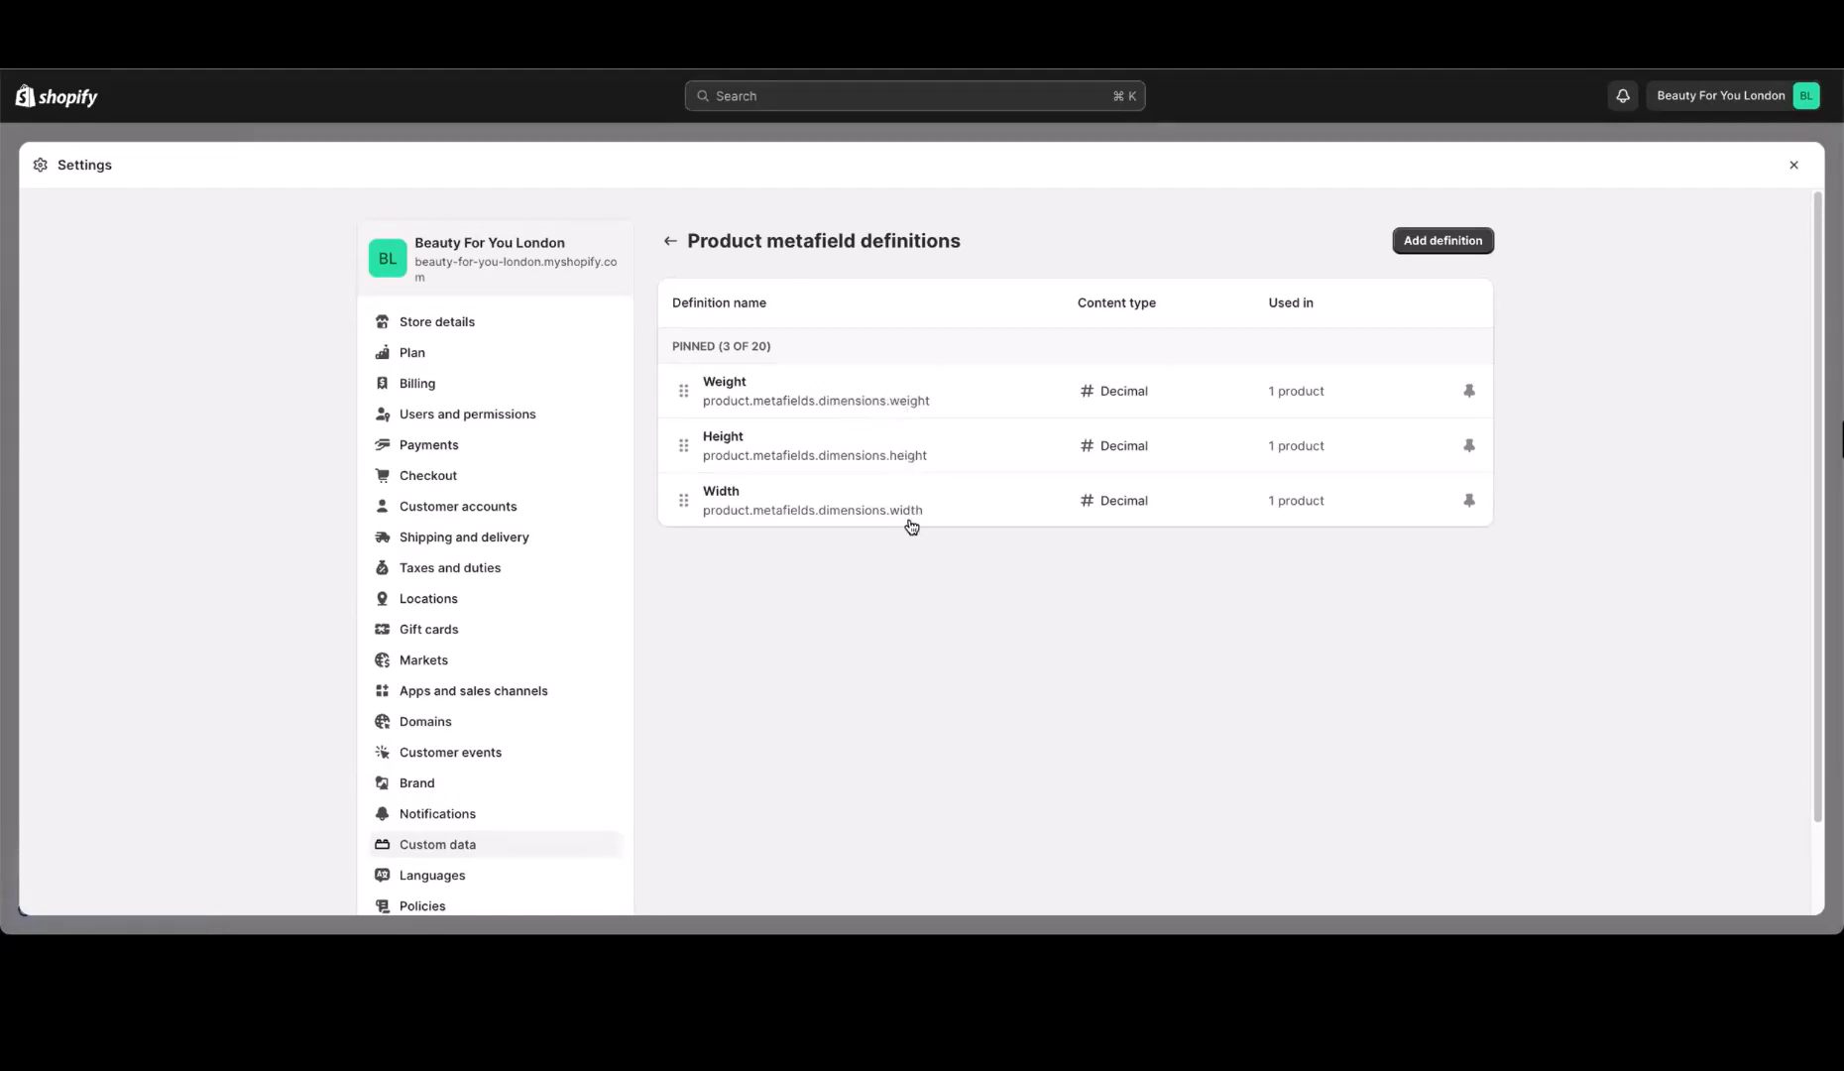
left_click(671, 241)
left_click(804, 448)
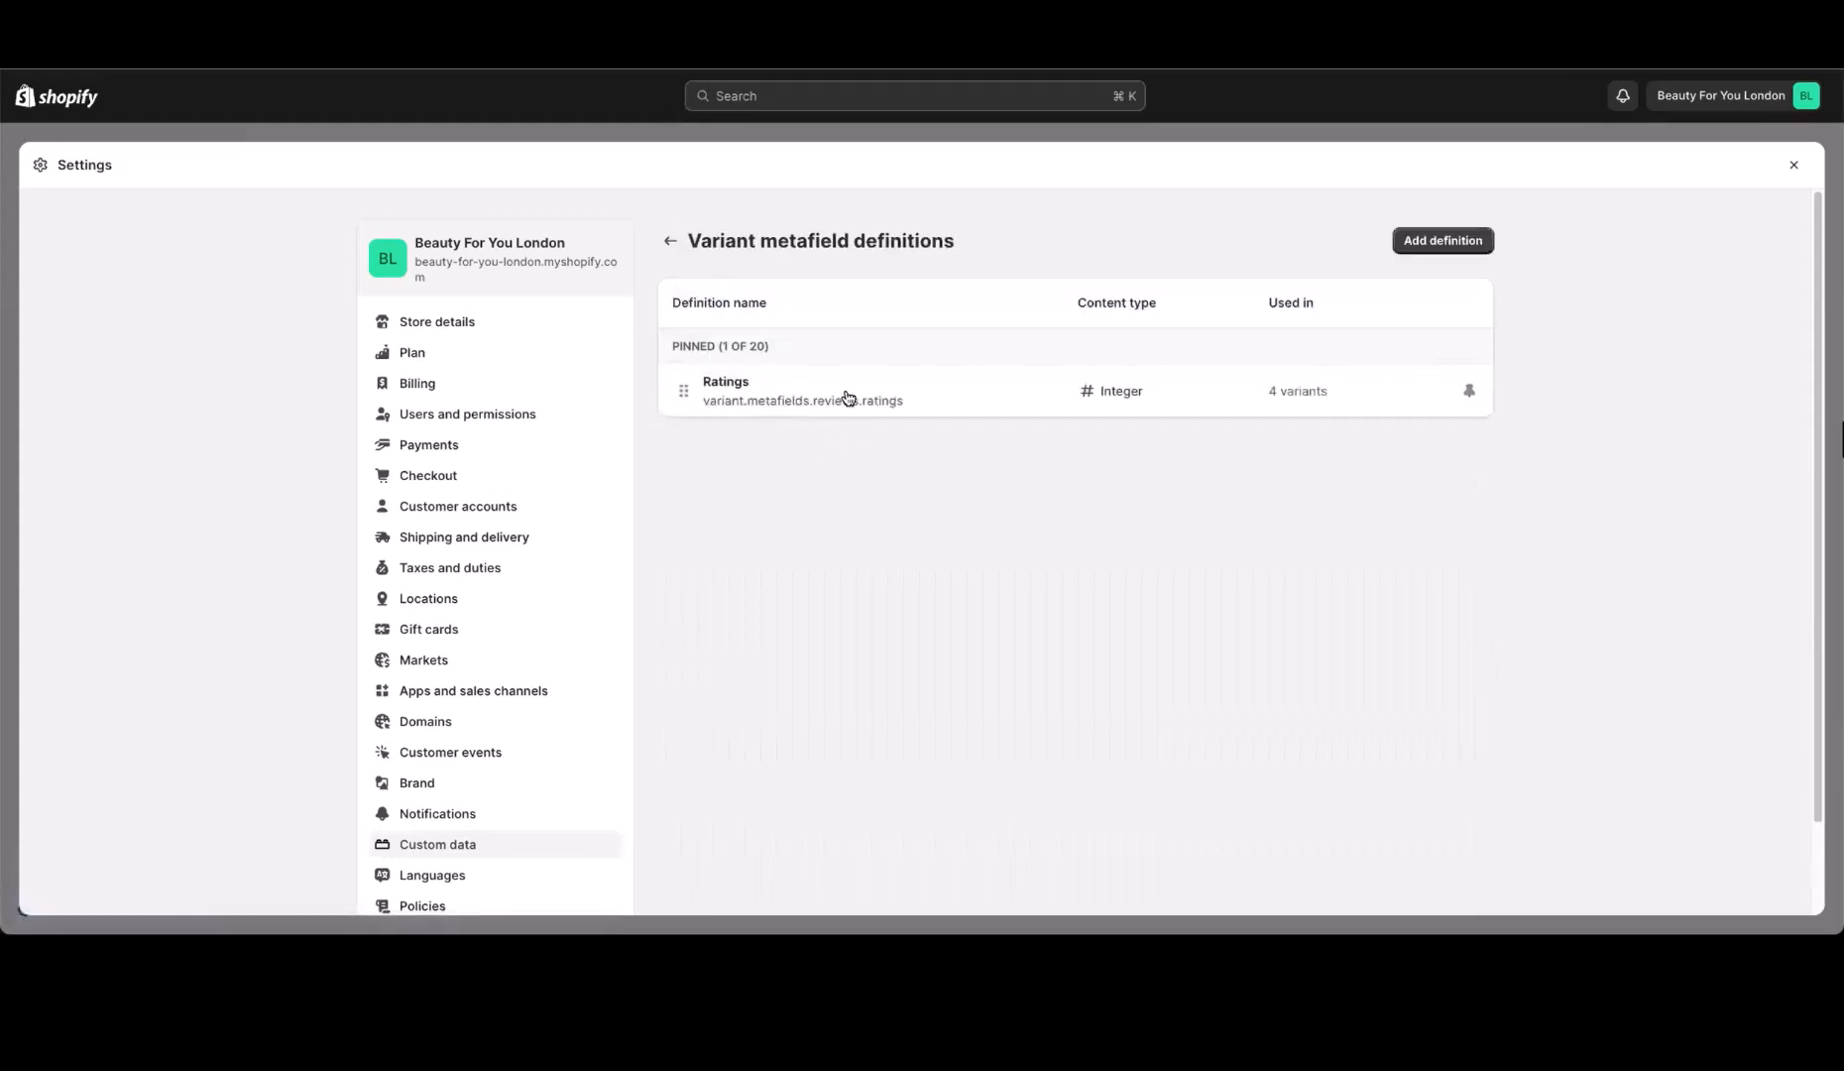
Leave the store settings and view the product collections and the inventory list
left_click(1796, 173)
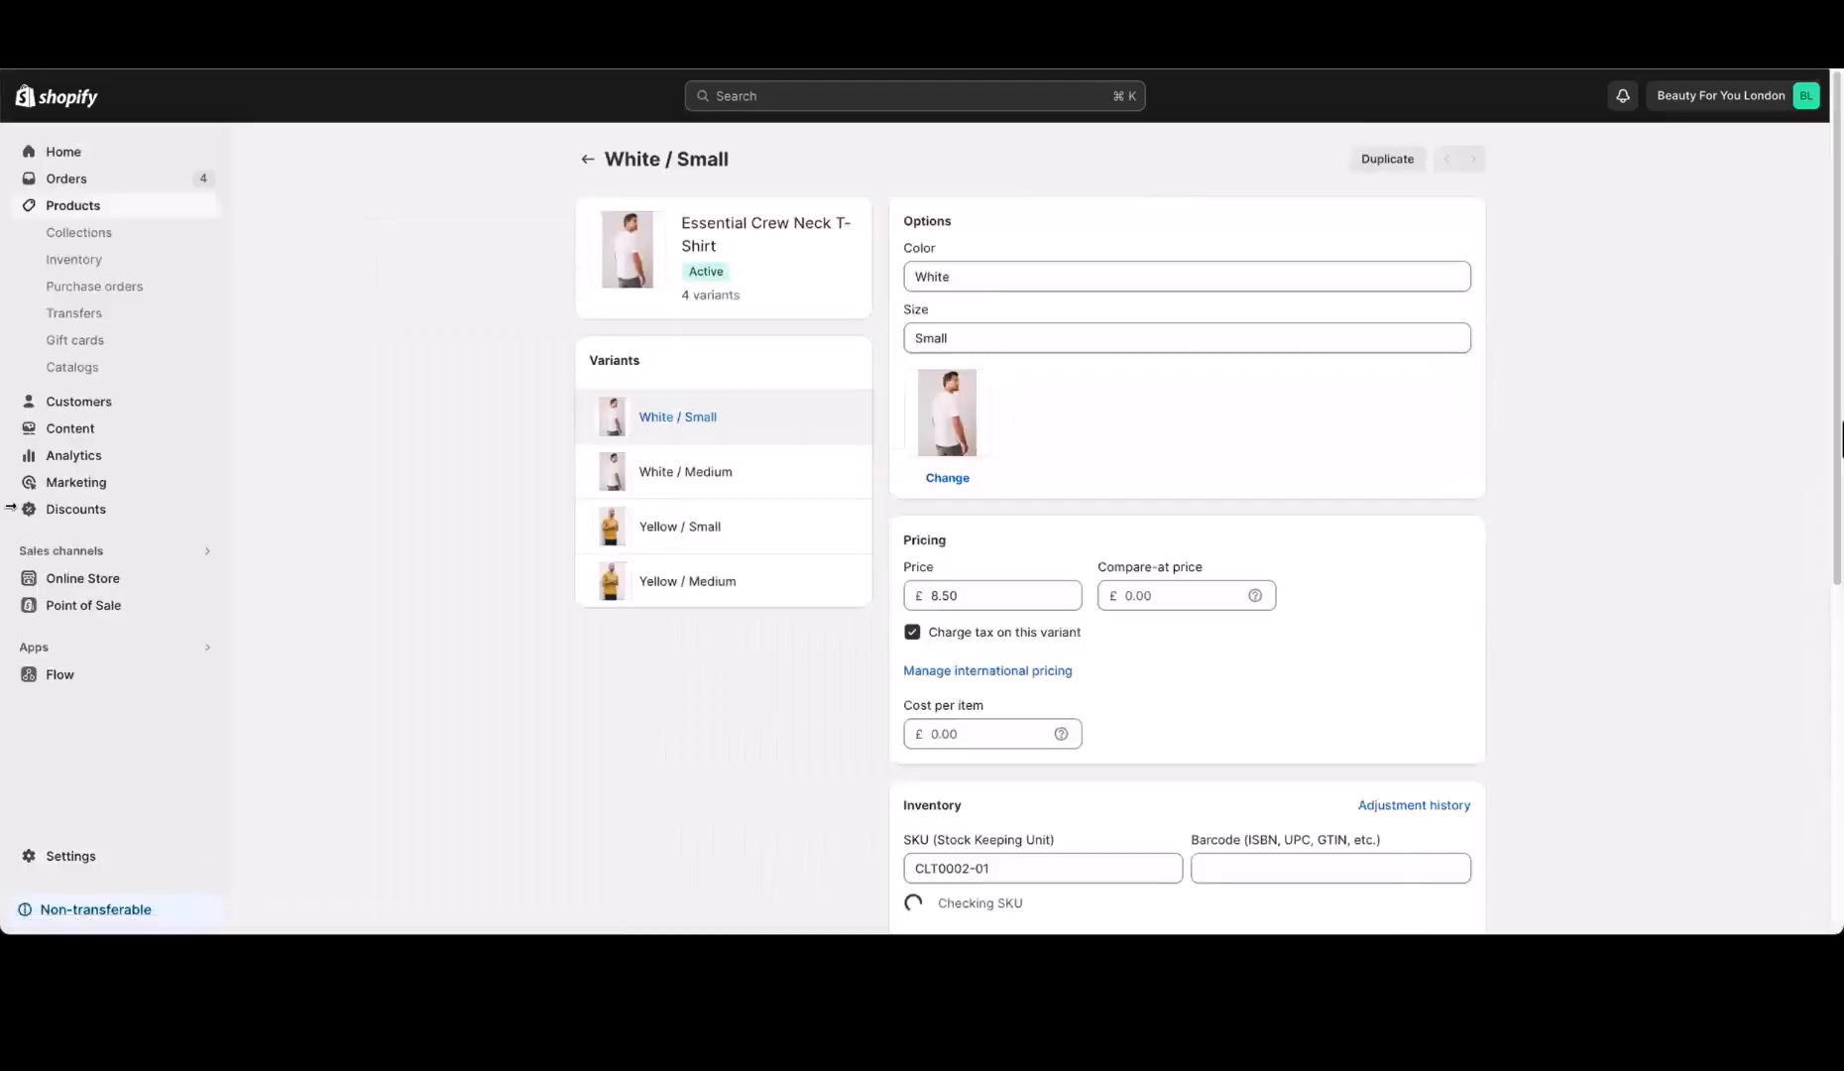
left_click(154, 244)
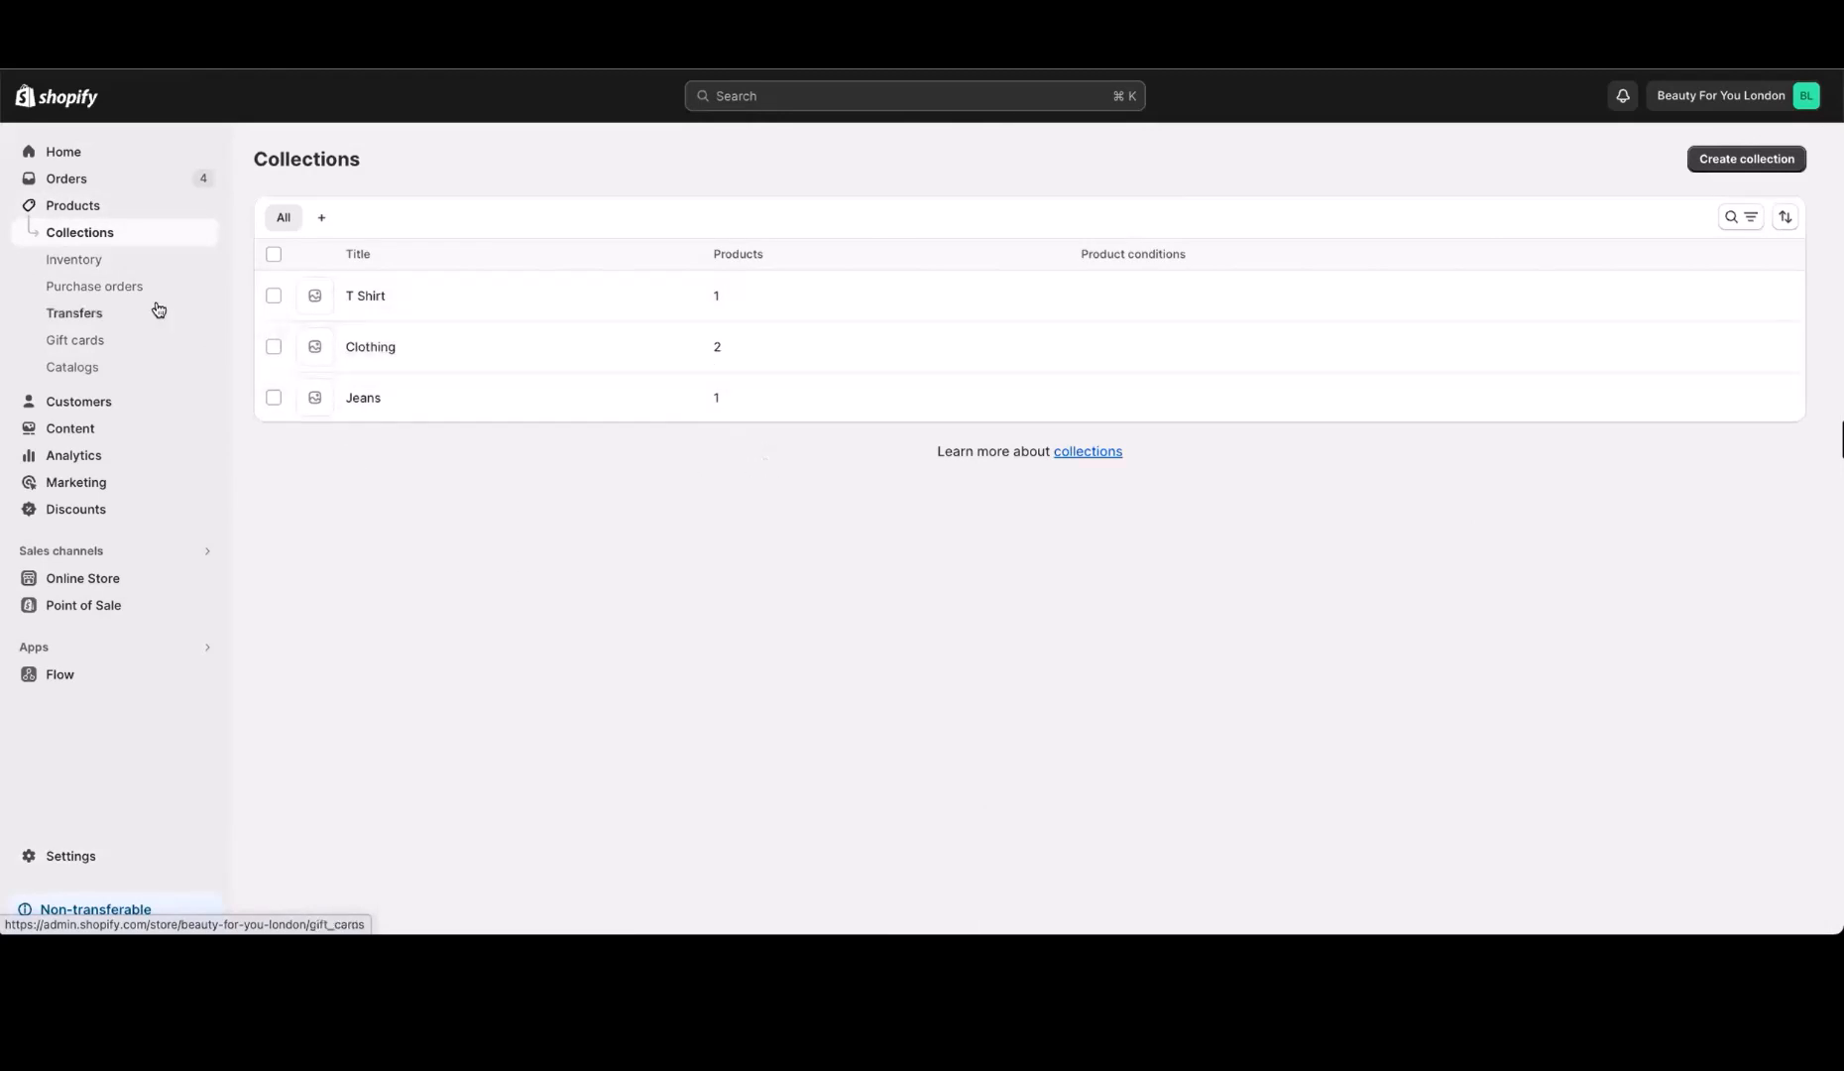
left_click(117, 264)
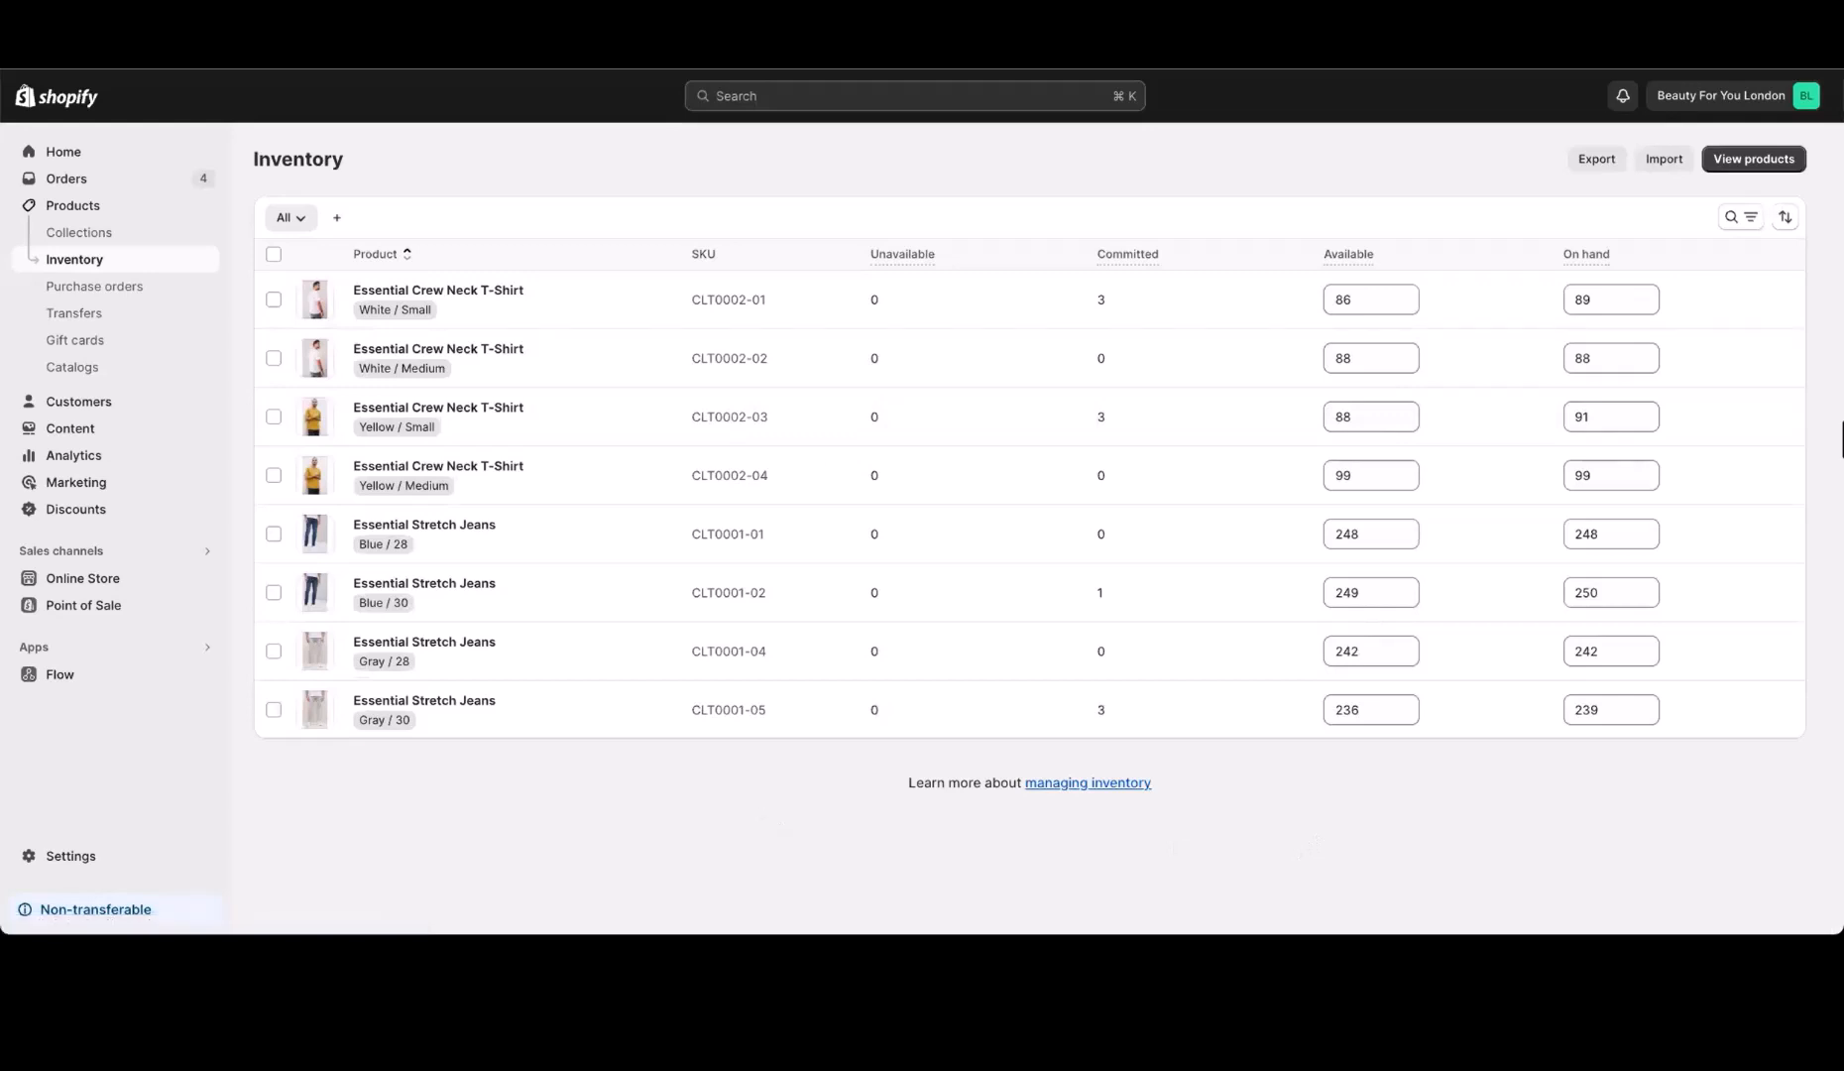
Switch to Elastic Path and review the product list and the contents of the DefaultPricebook price book
left_click(615, 21)
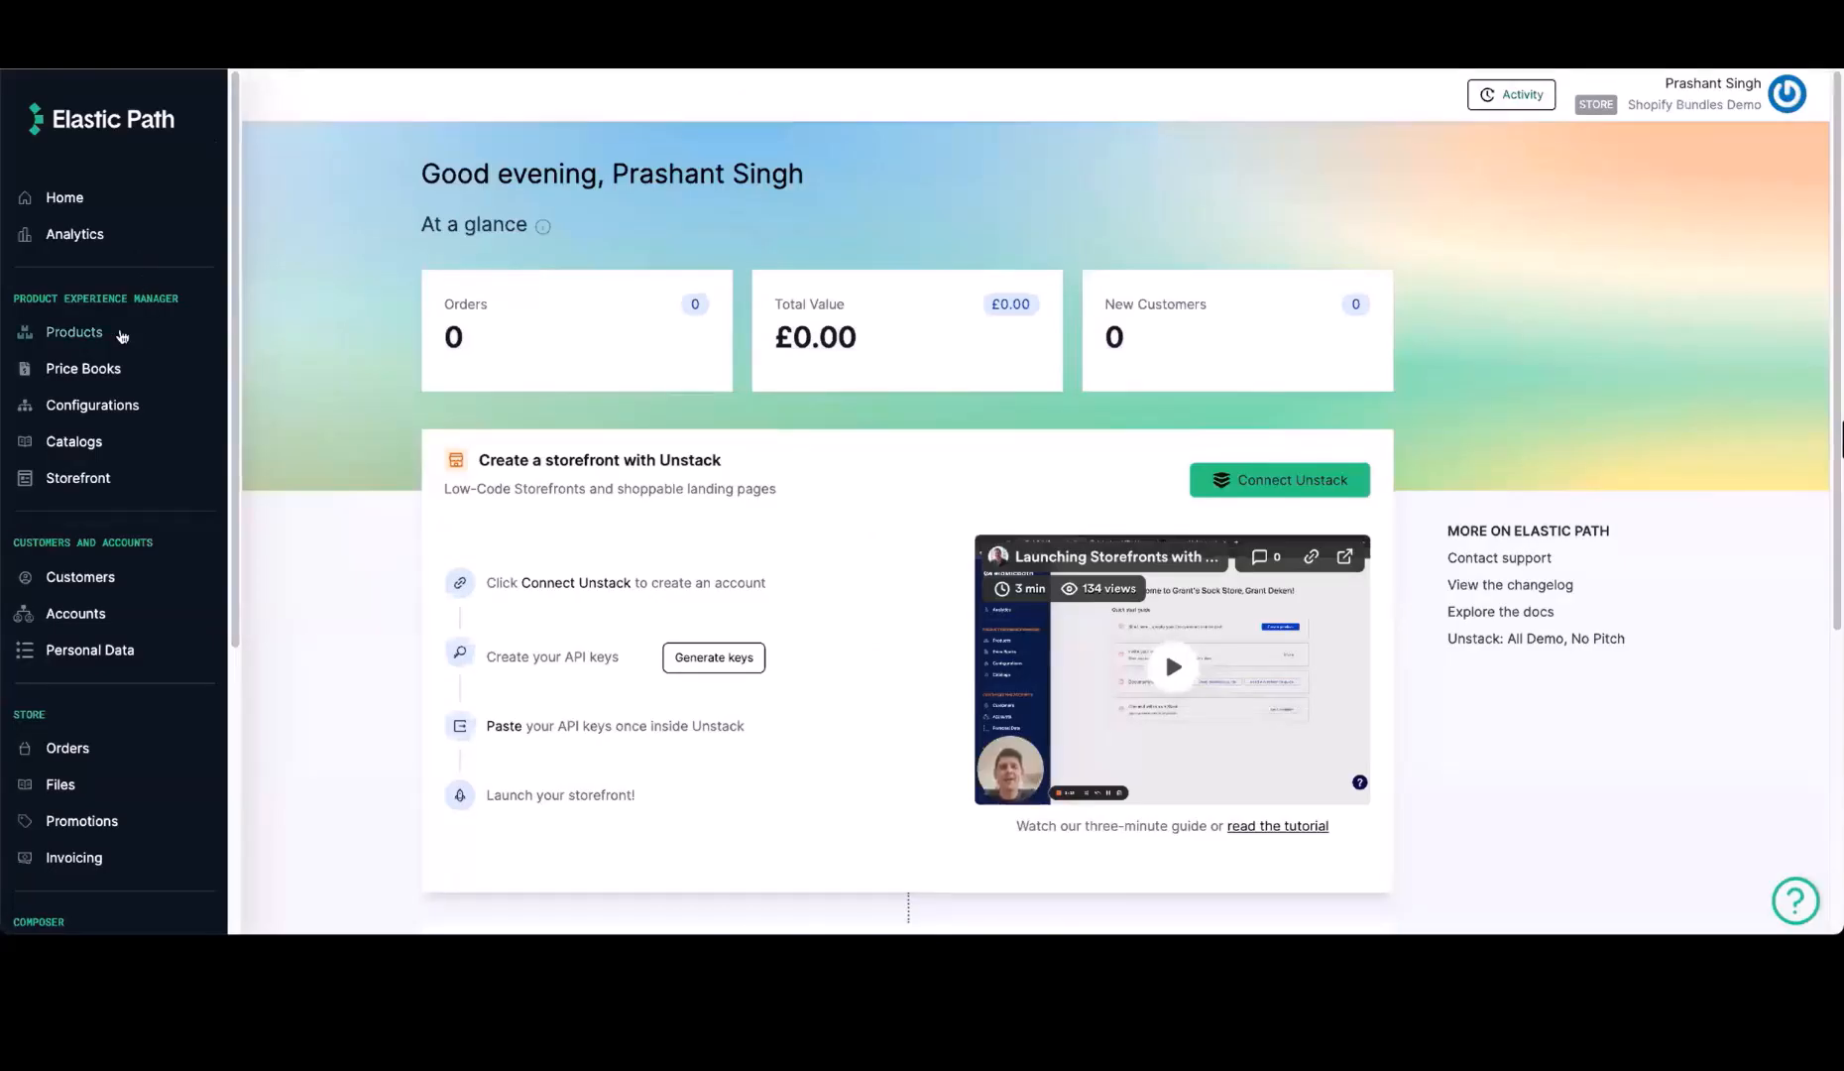
left_click(121, 336)
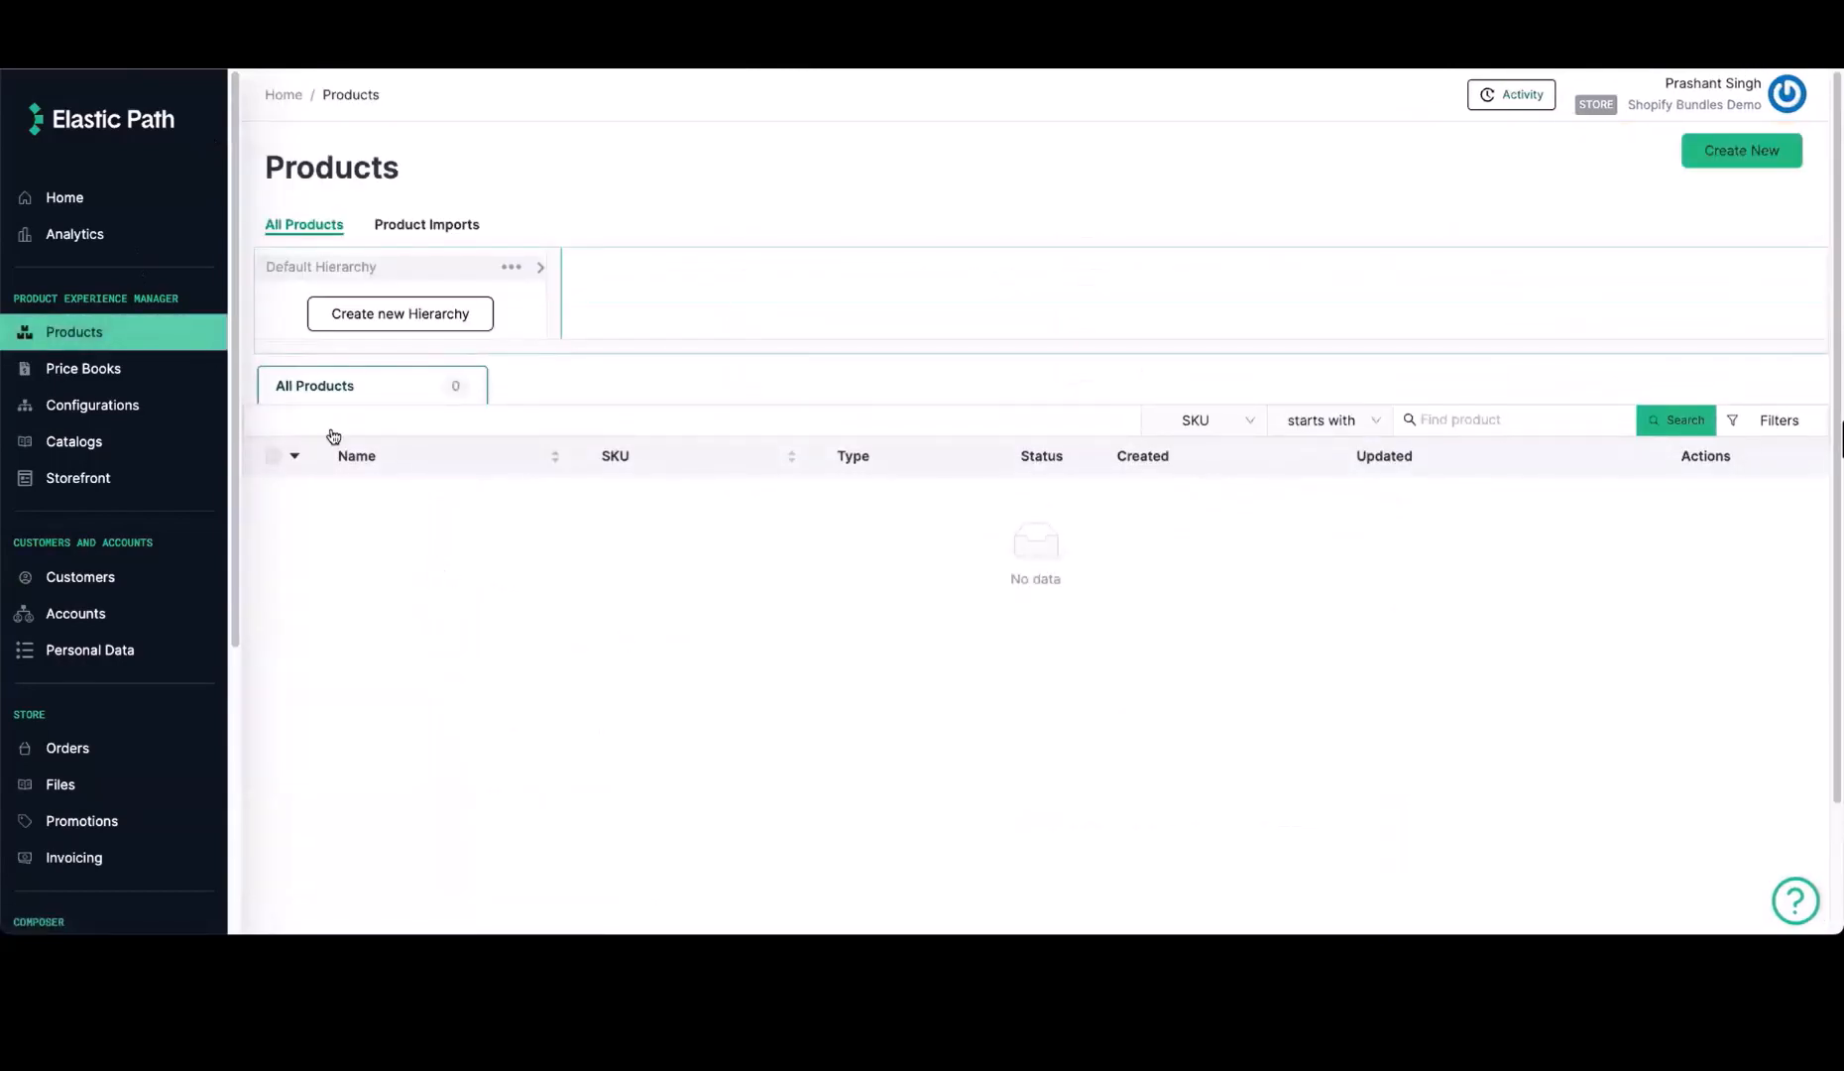
left_click(81, 367)
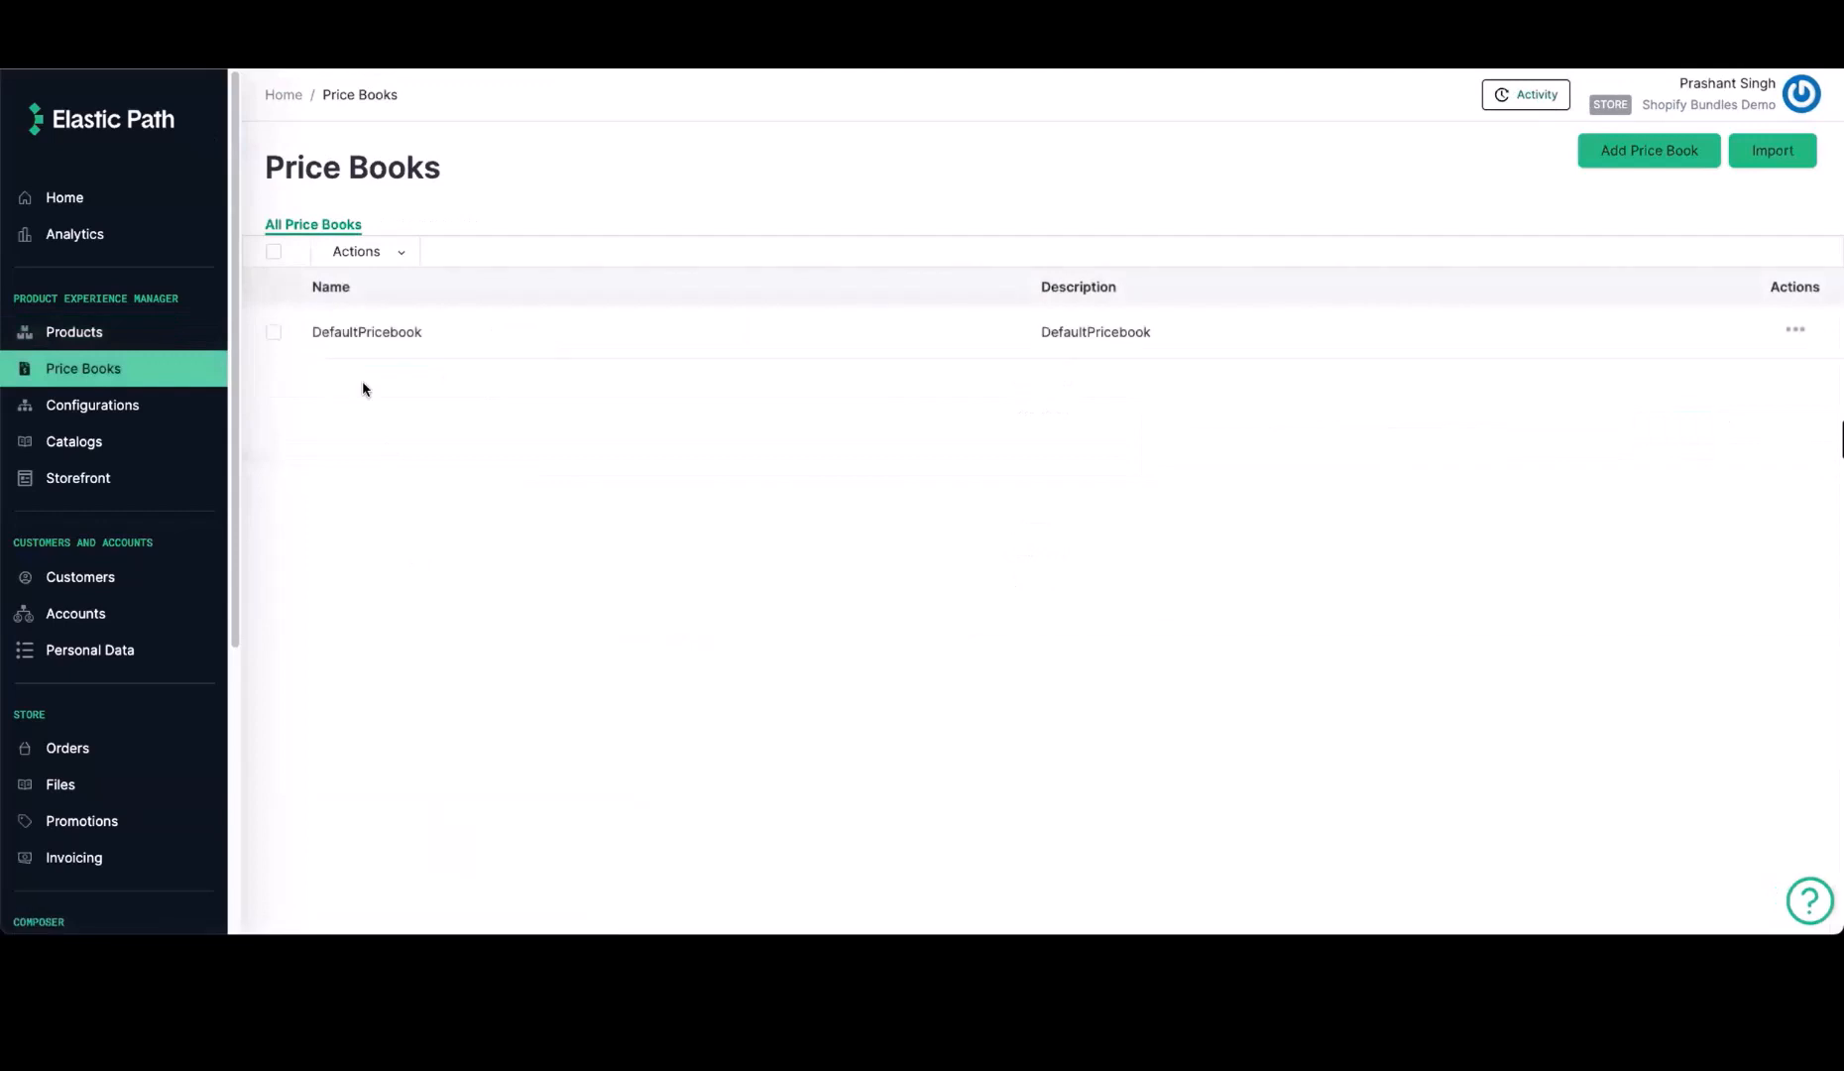
left_click(372, 334)
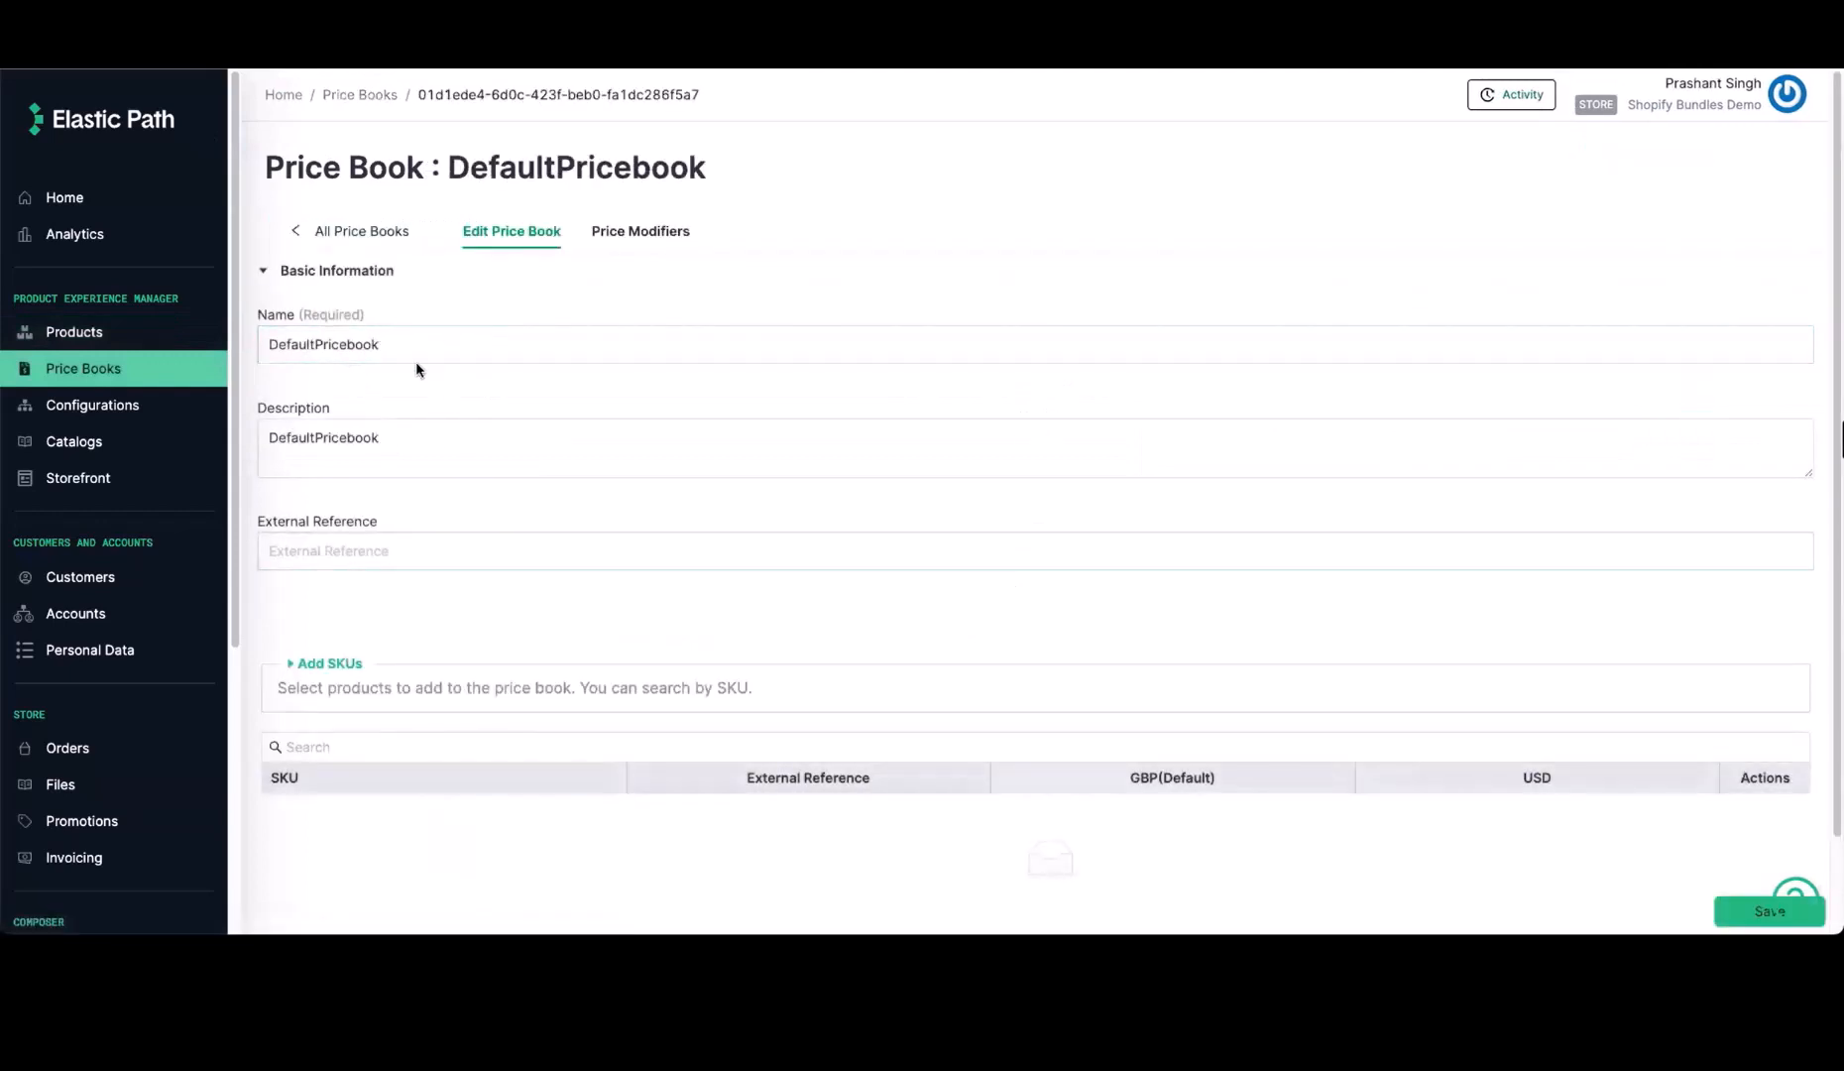
left_click(455, 349)
scroll(502, 773, "down", 2)
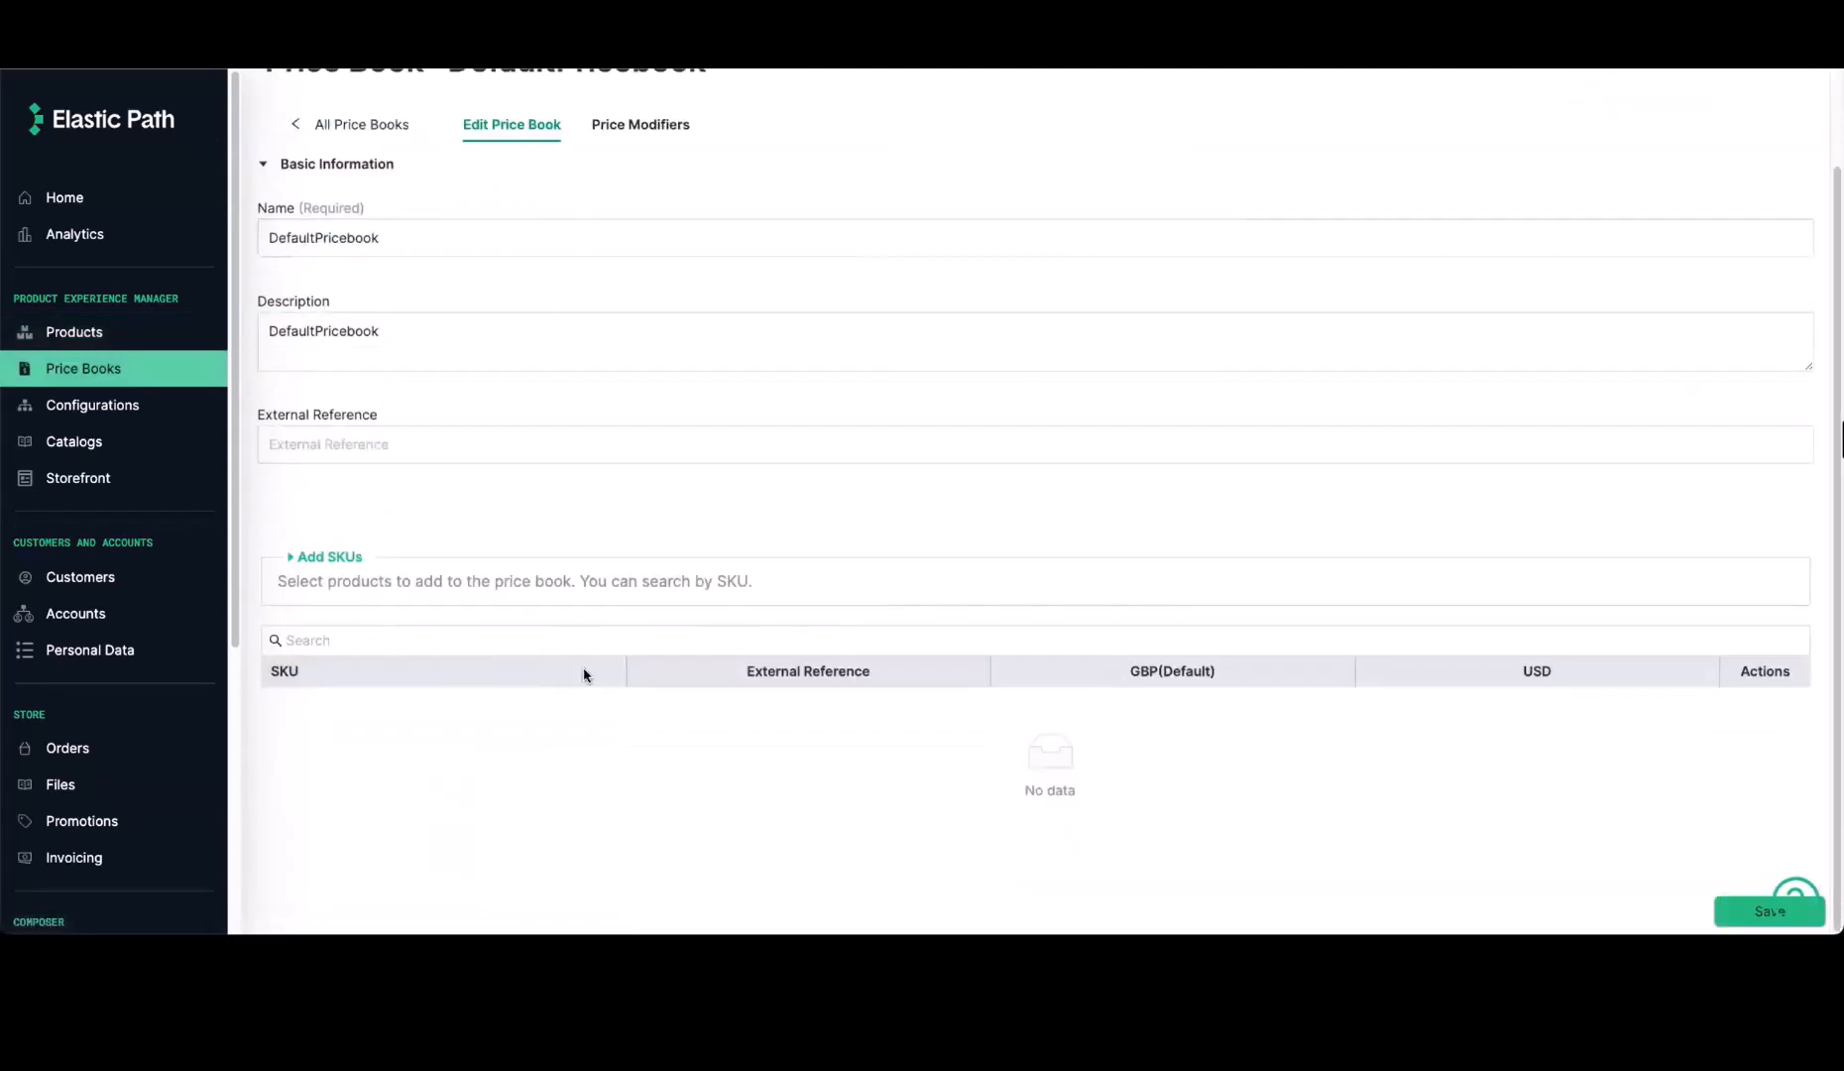
Check the nodes of the Default Hierarchy in the store configurations, and return to the hierarchy list
left_click(180, 408)
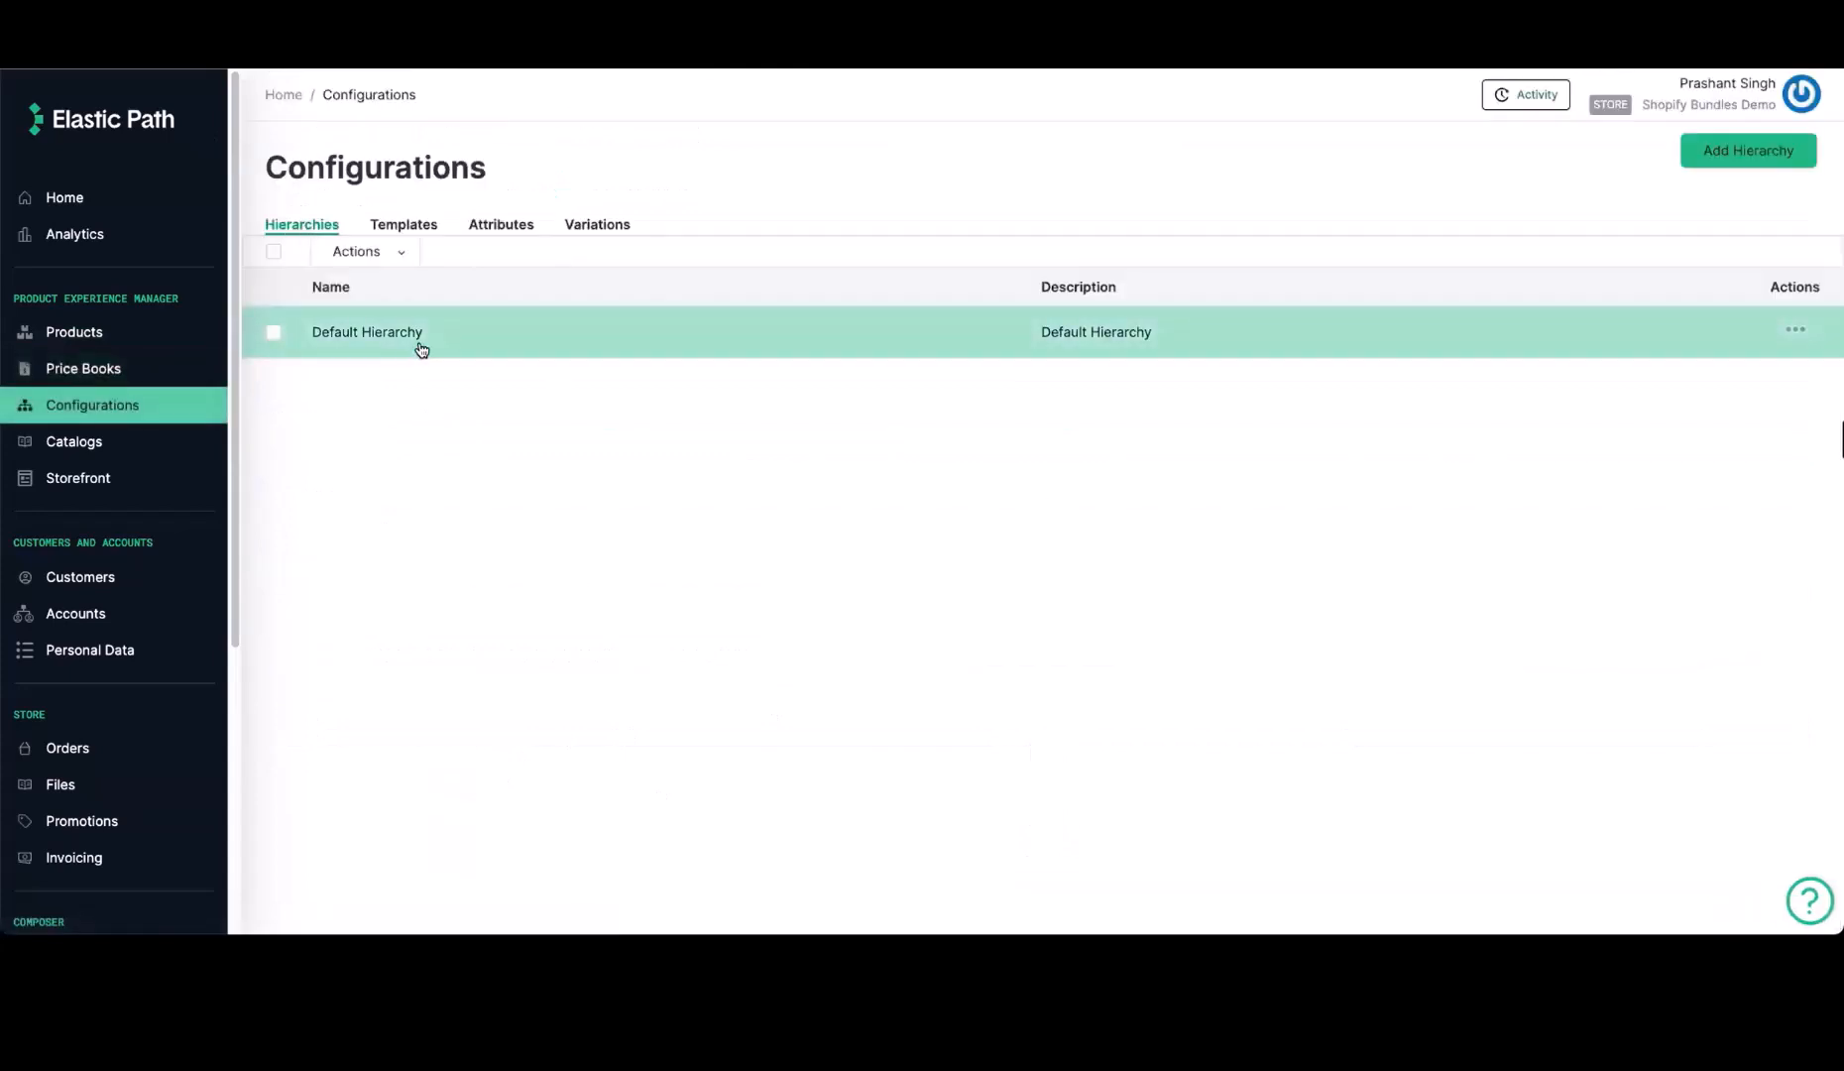
left_click(423, 344)
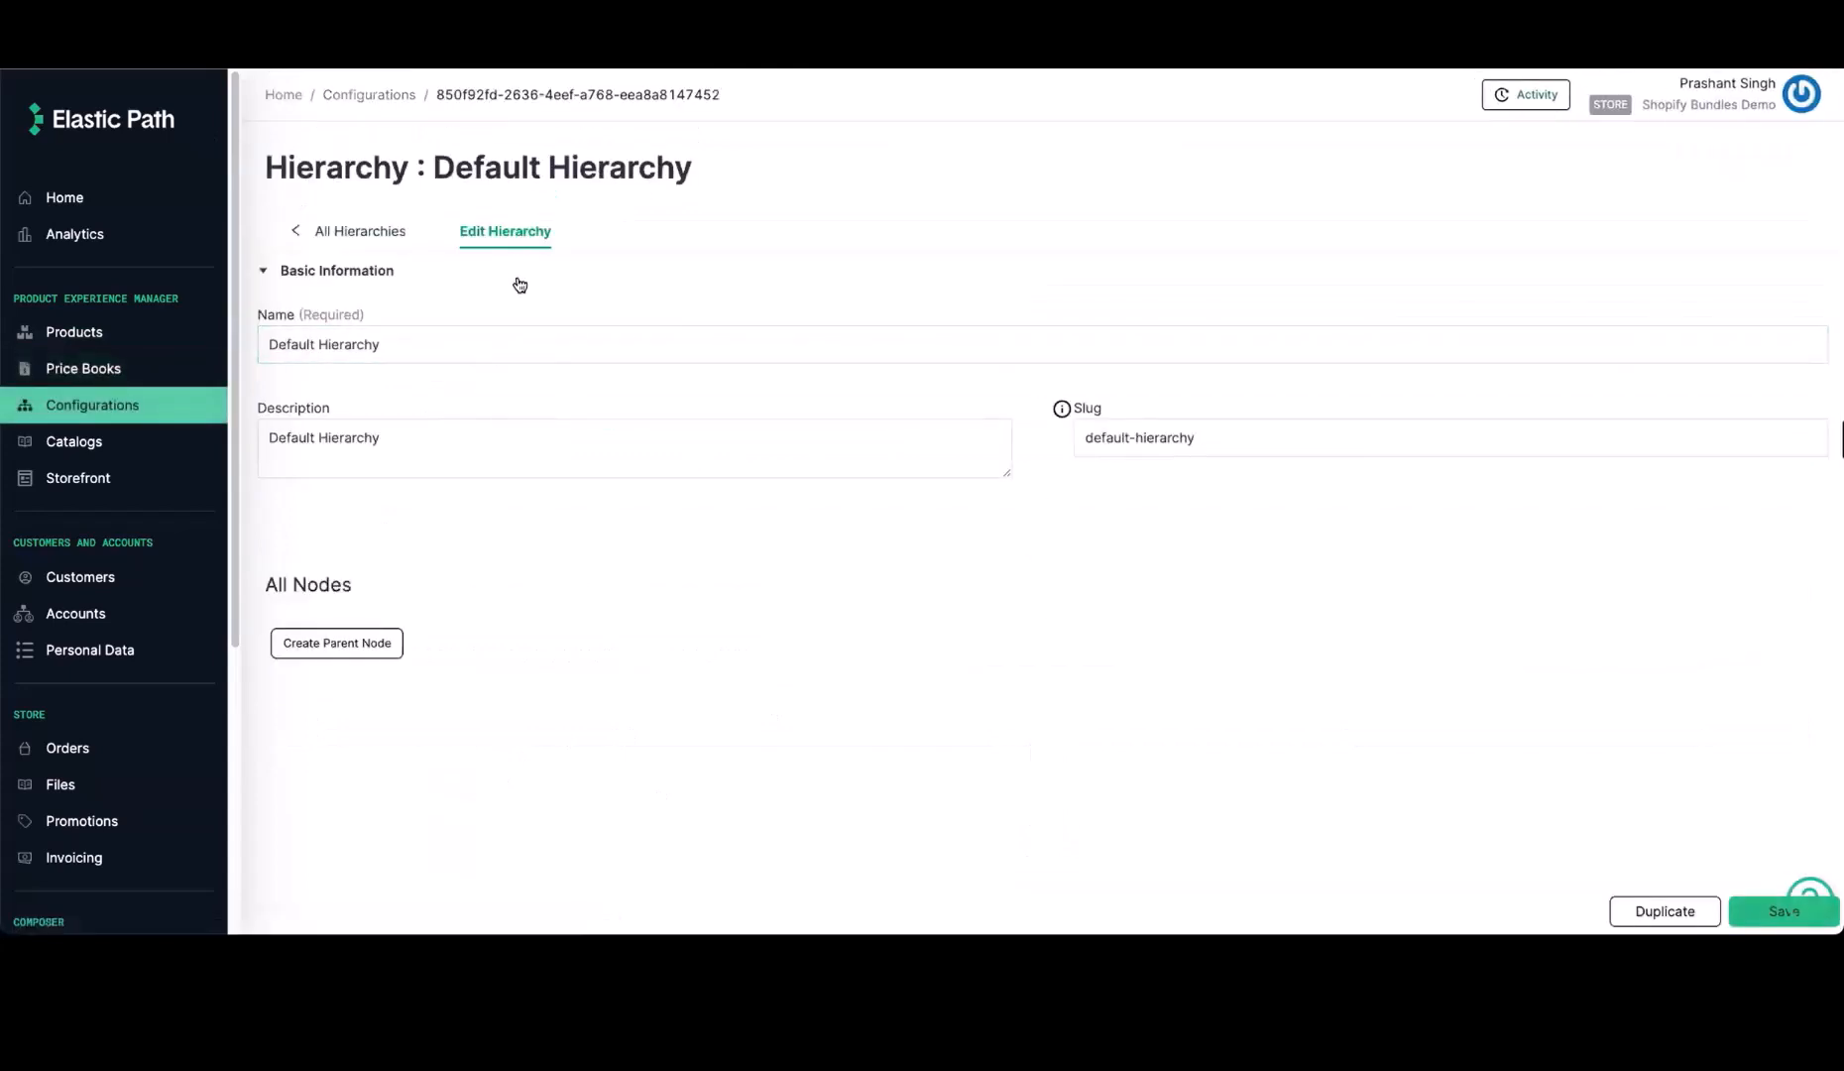
left_click(349, 232)
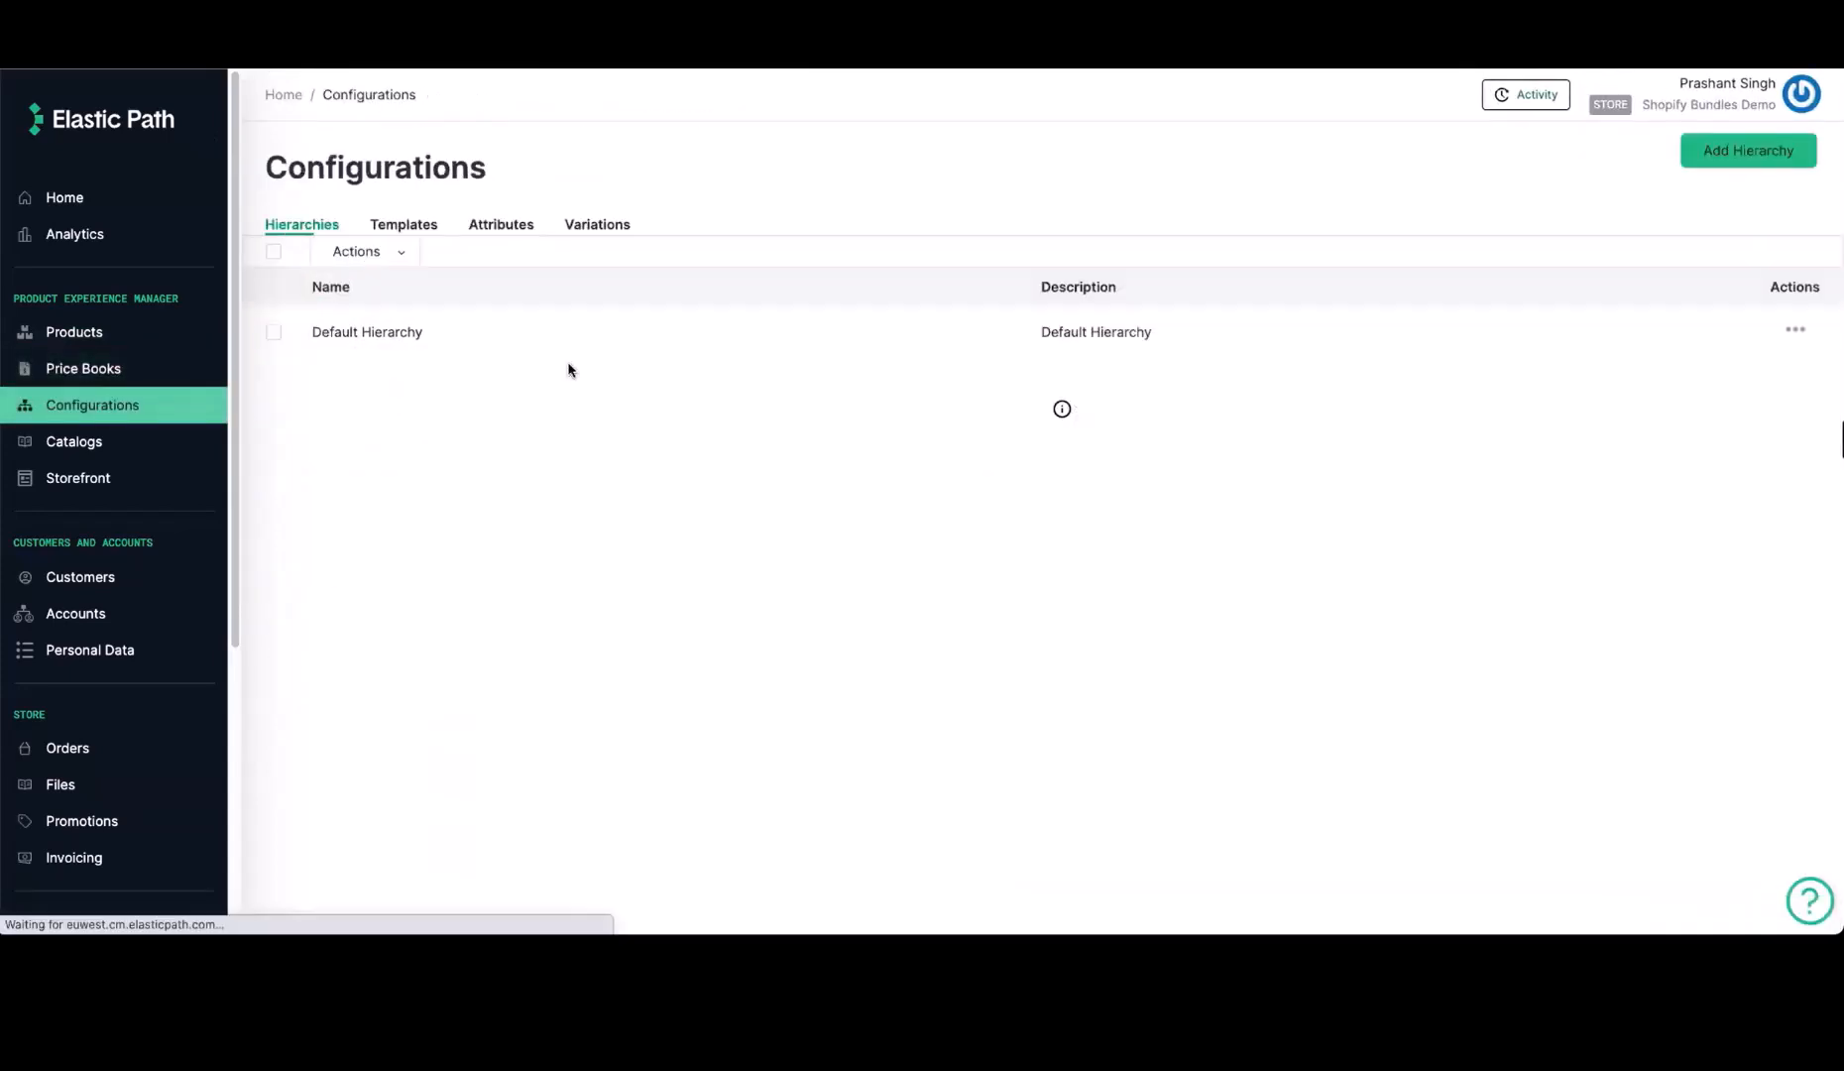
Review the configured templates, attributes and variations, including the options of the Color variation
left_click(405, 226)
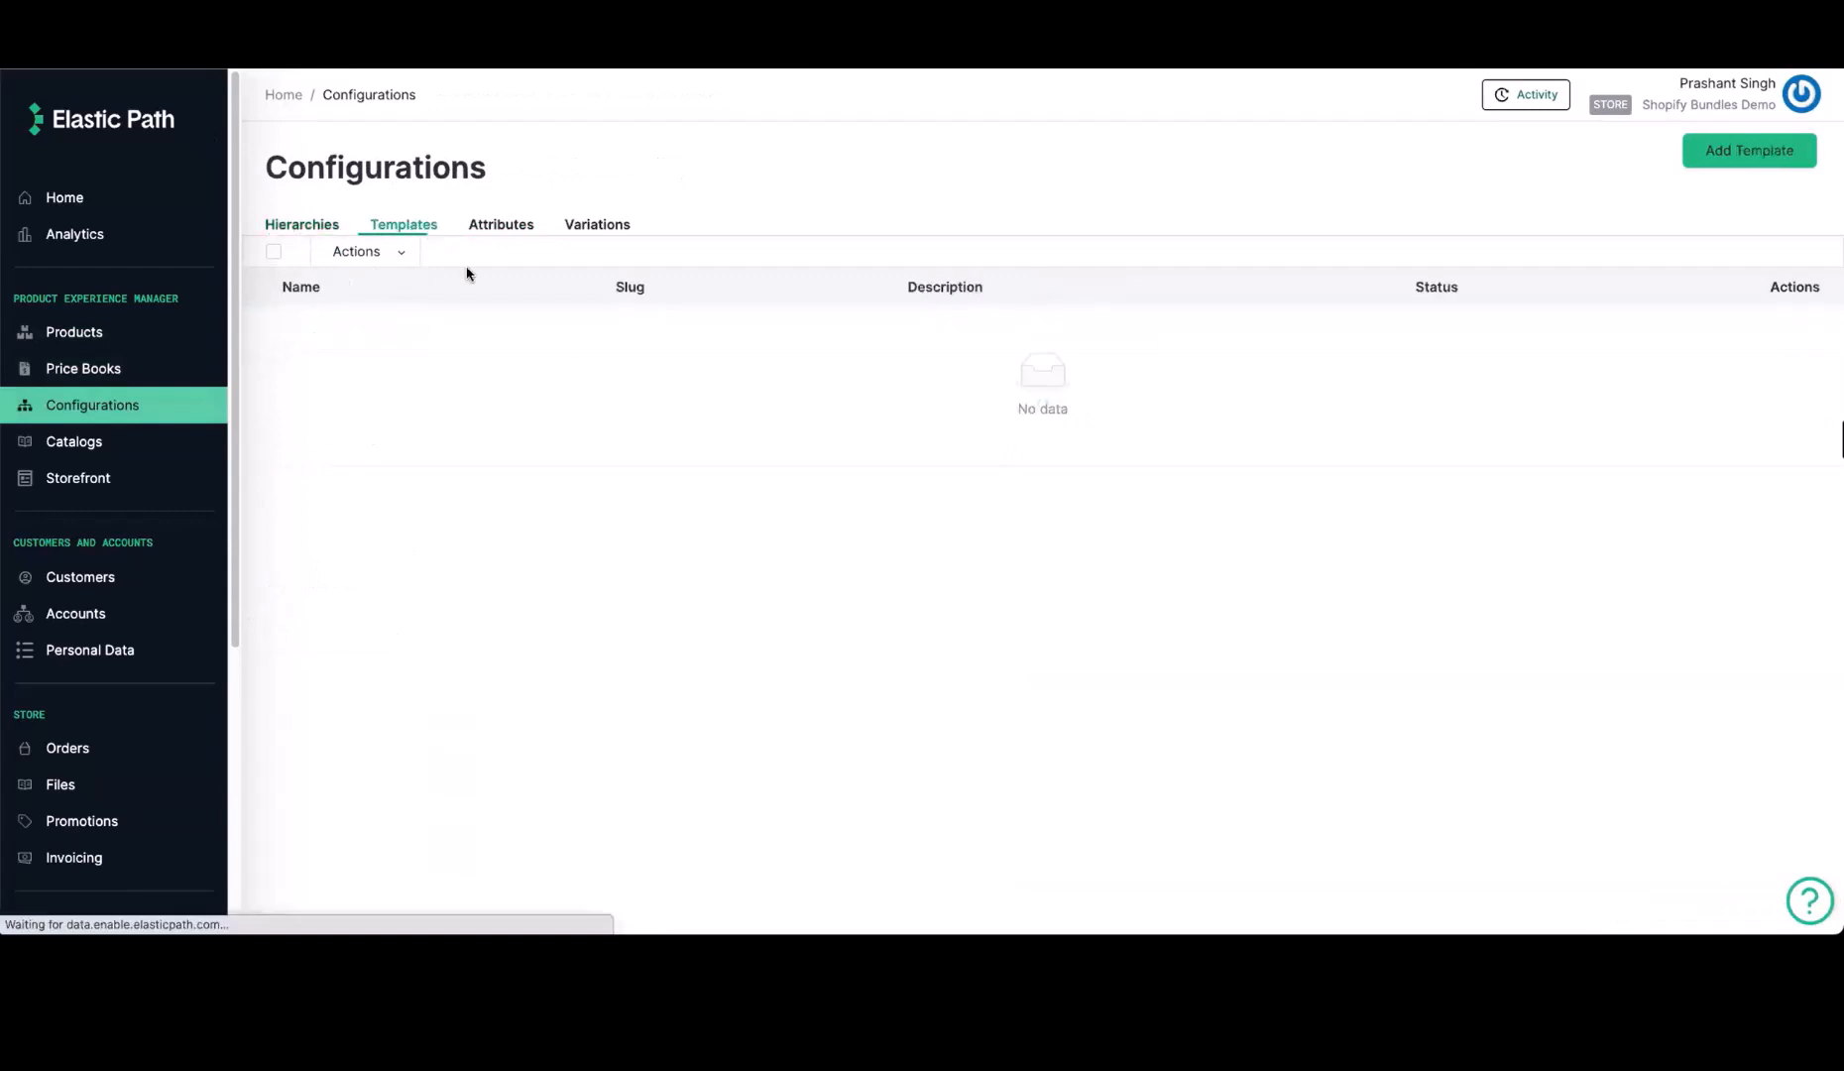
left_click(499, 225)
left_click(603, 226)
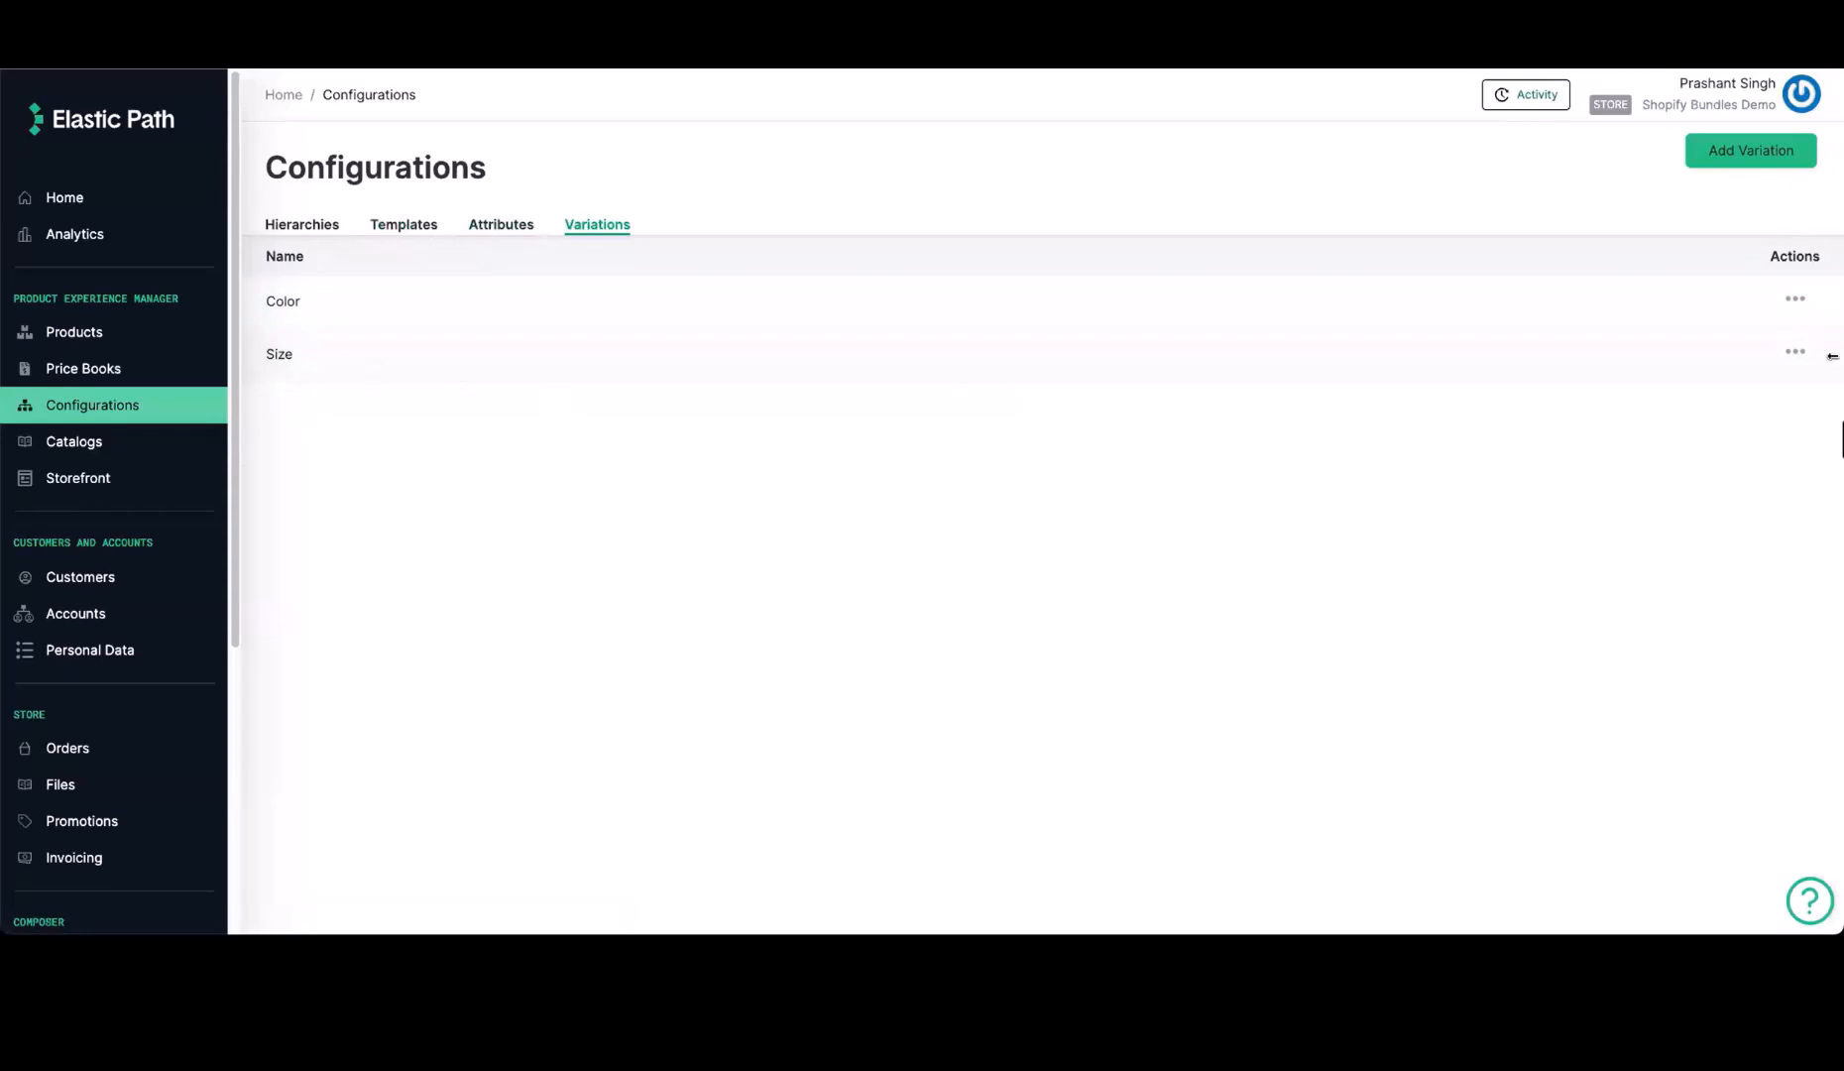
left_click(1672, 314)
left_click(483, 268)
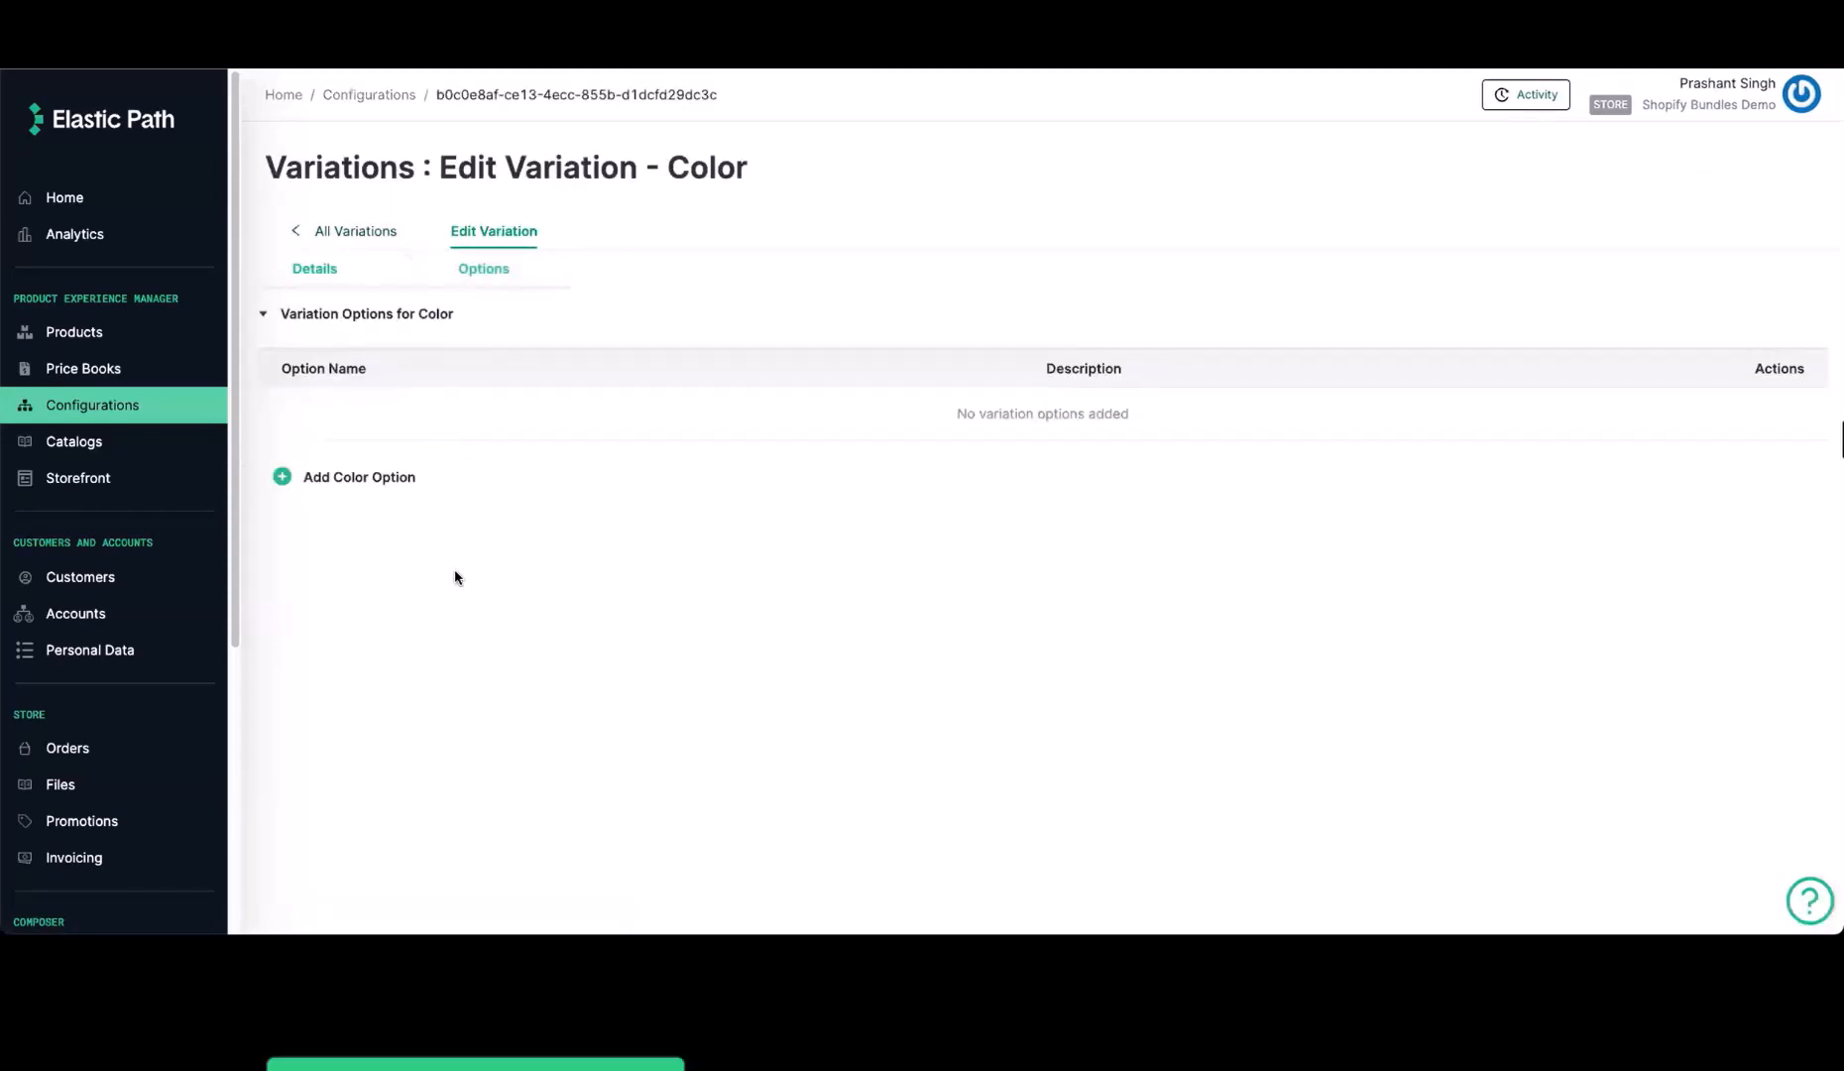
left_click(380, 233)
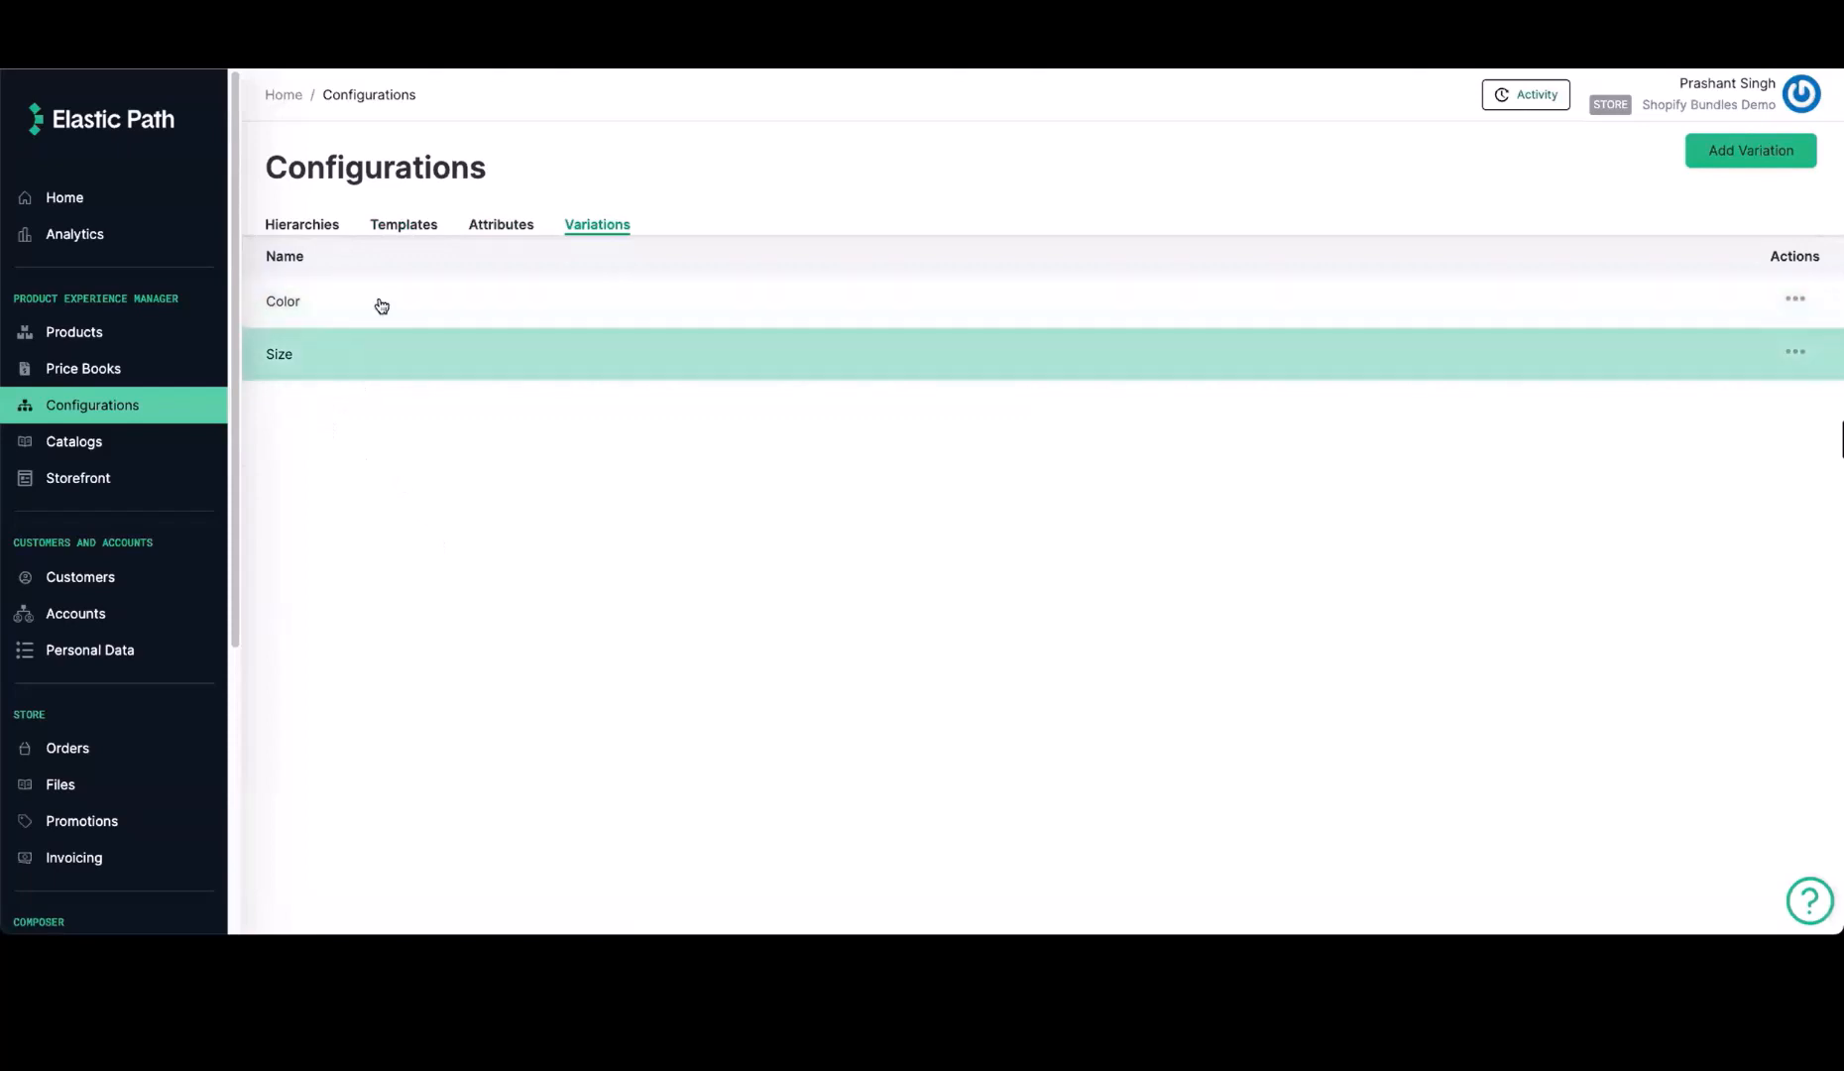
Review the Default Catalog's overview, including its assigned hierarchy and price book
left_click(74, 441)
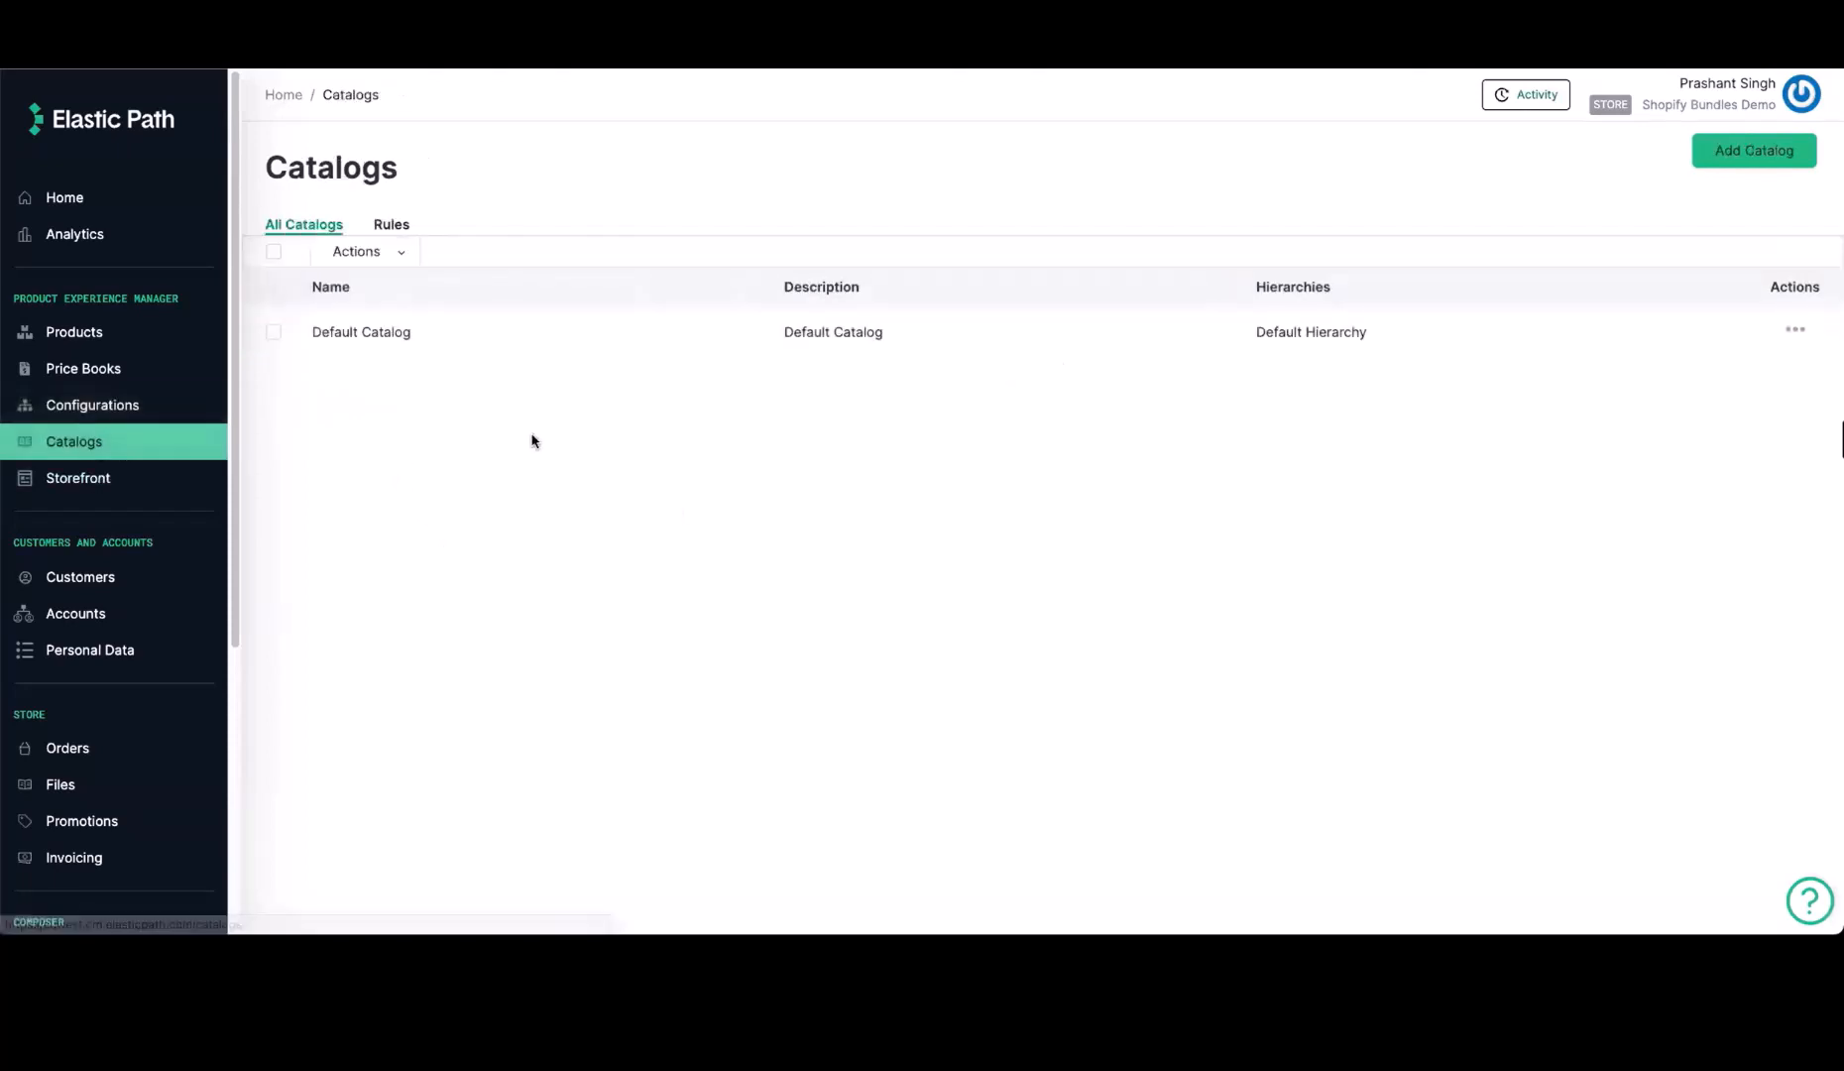
left_click(458, 344)
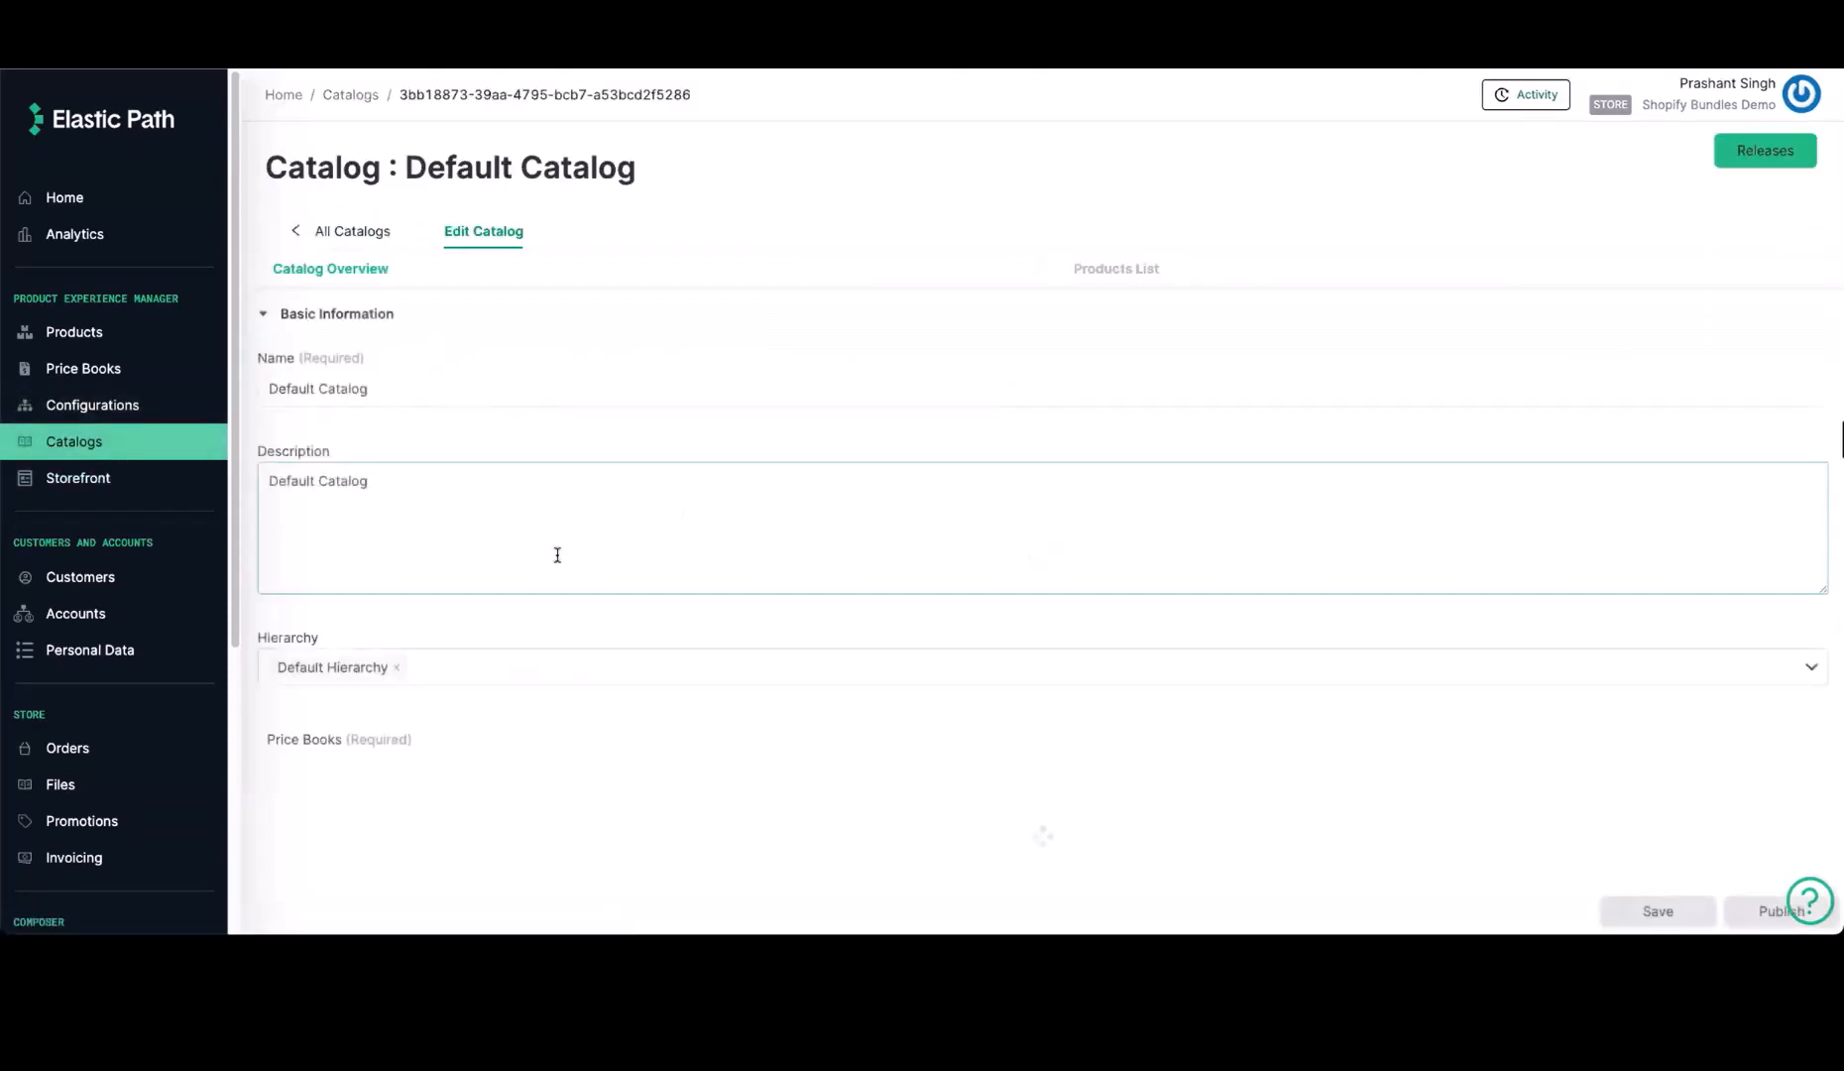
scroll(556, 551, "down", 1)
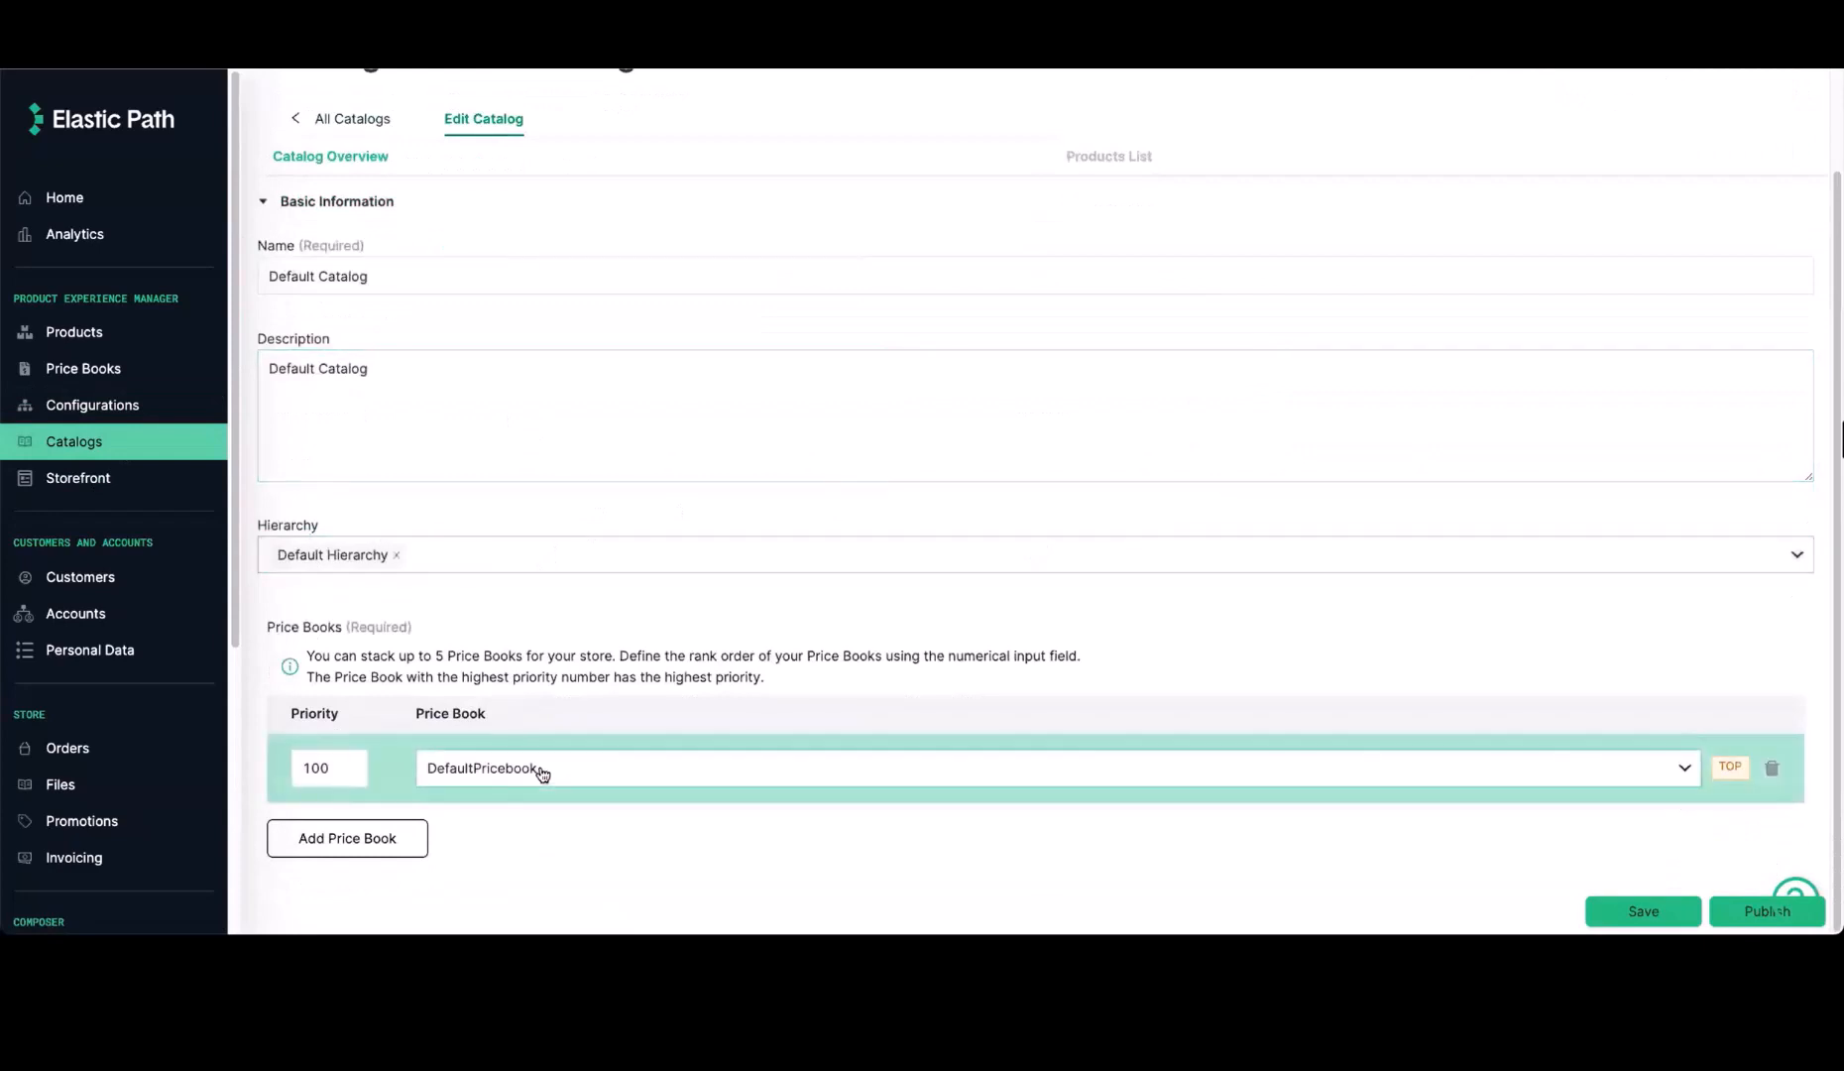
Find the Shopify integration under Product Information in the Integrations Hub and open its details
scroll(165, 708, "down", 4)
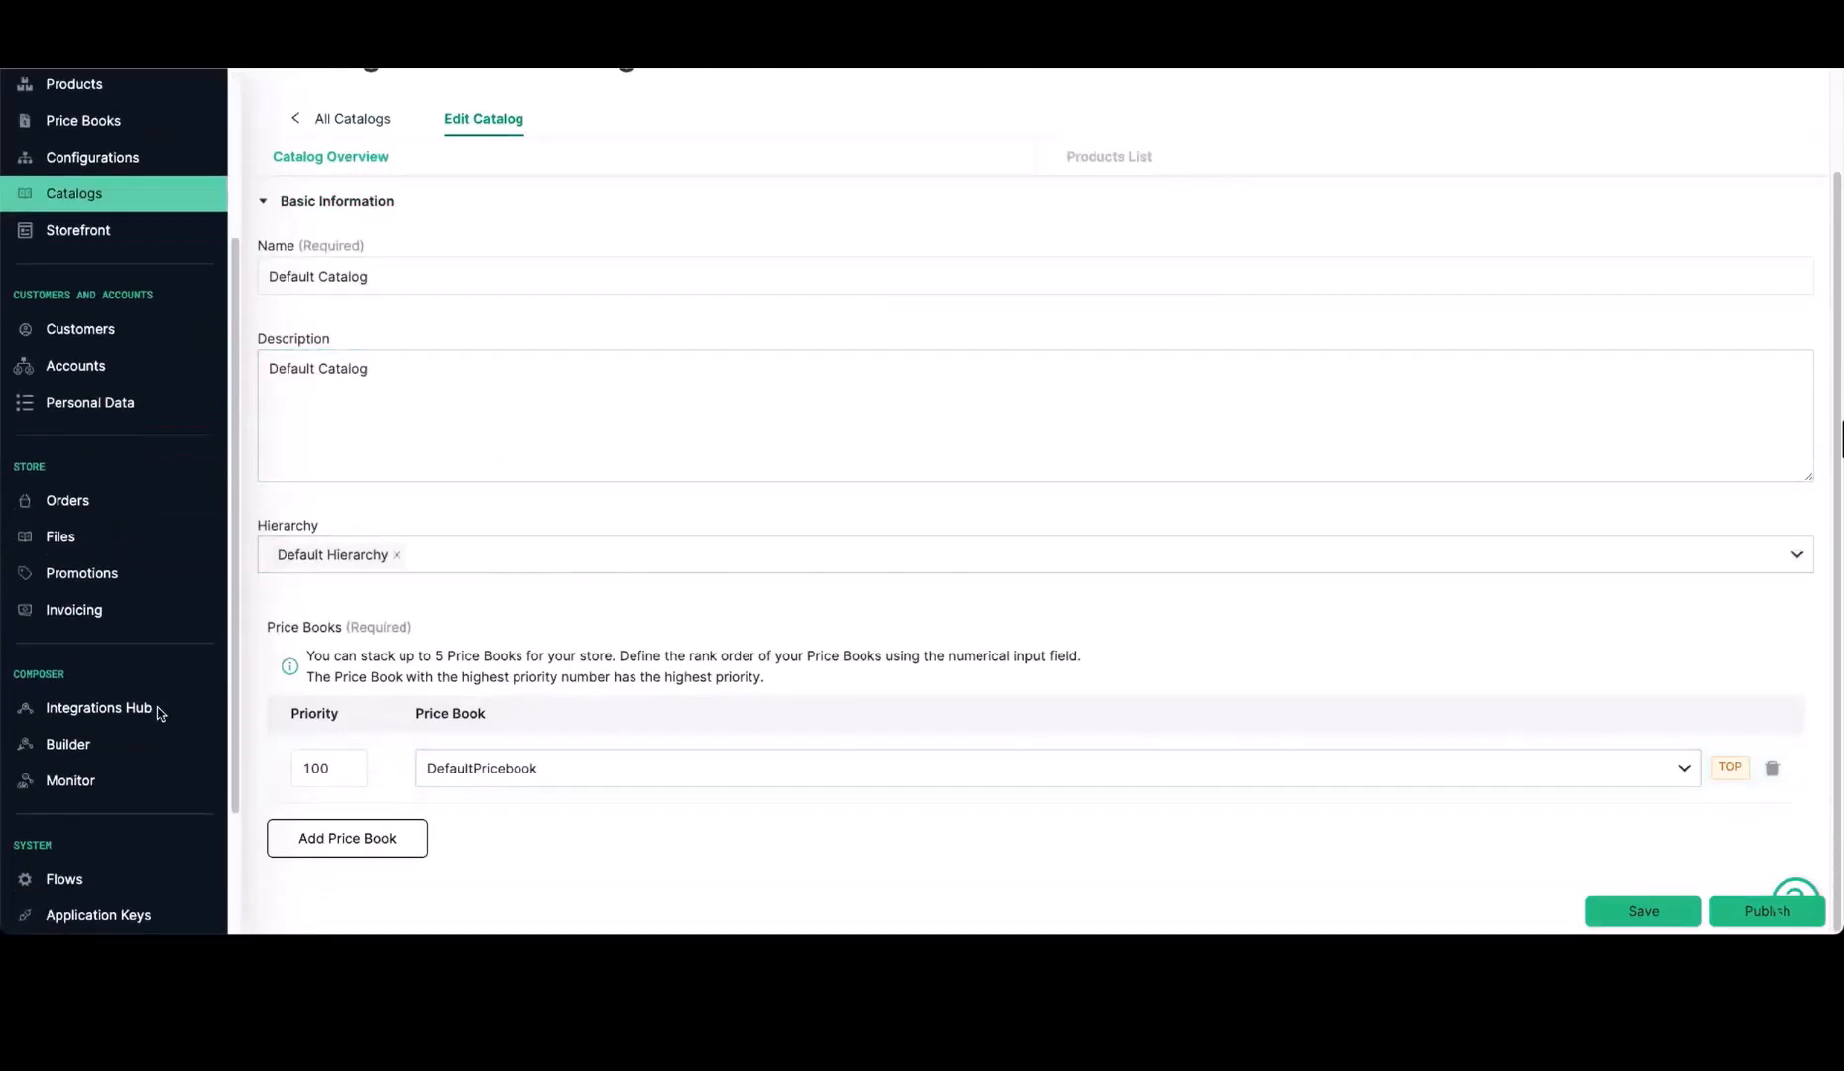
left_click(115, 831)
left_click(558, 225)
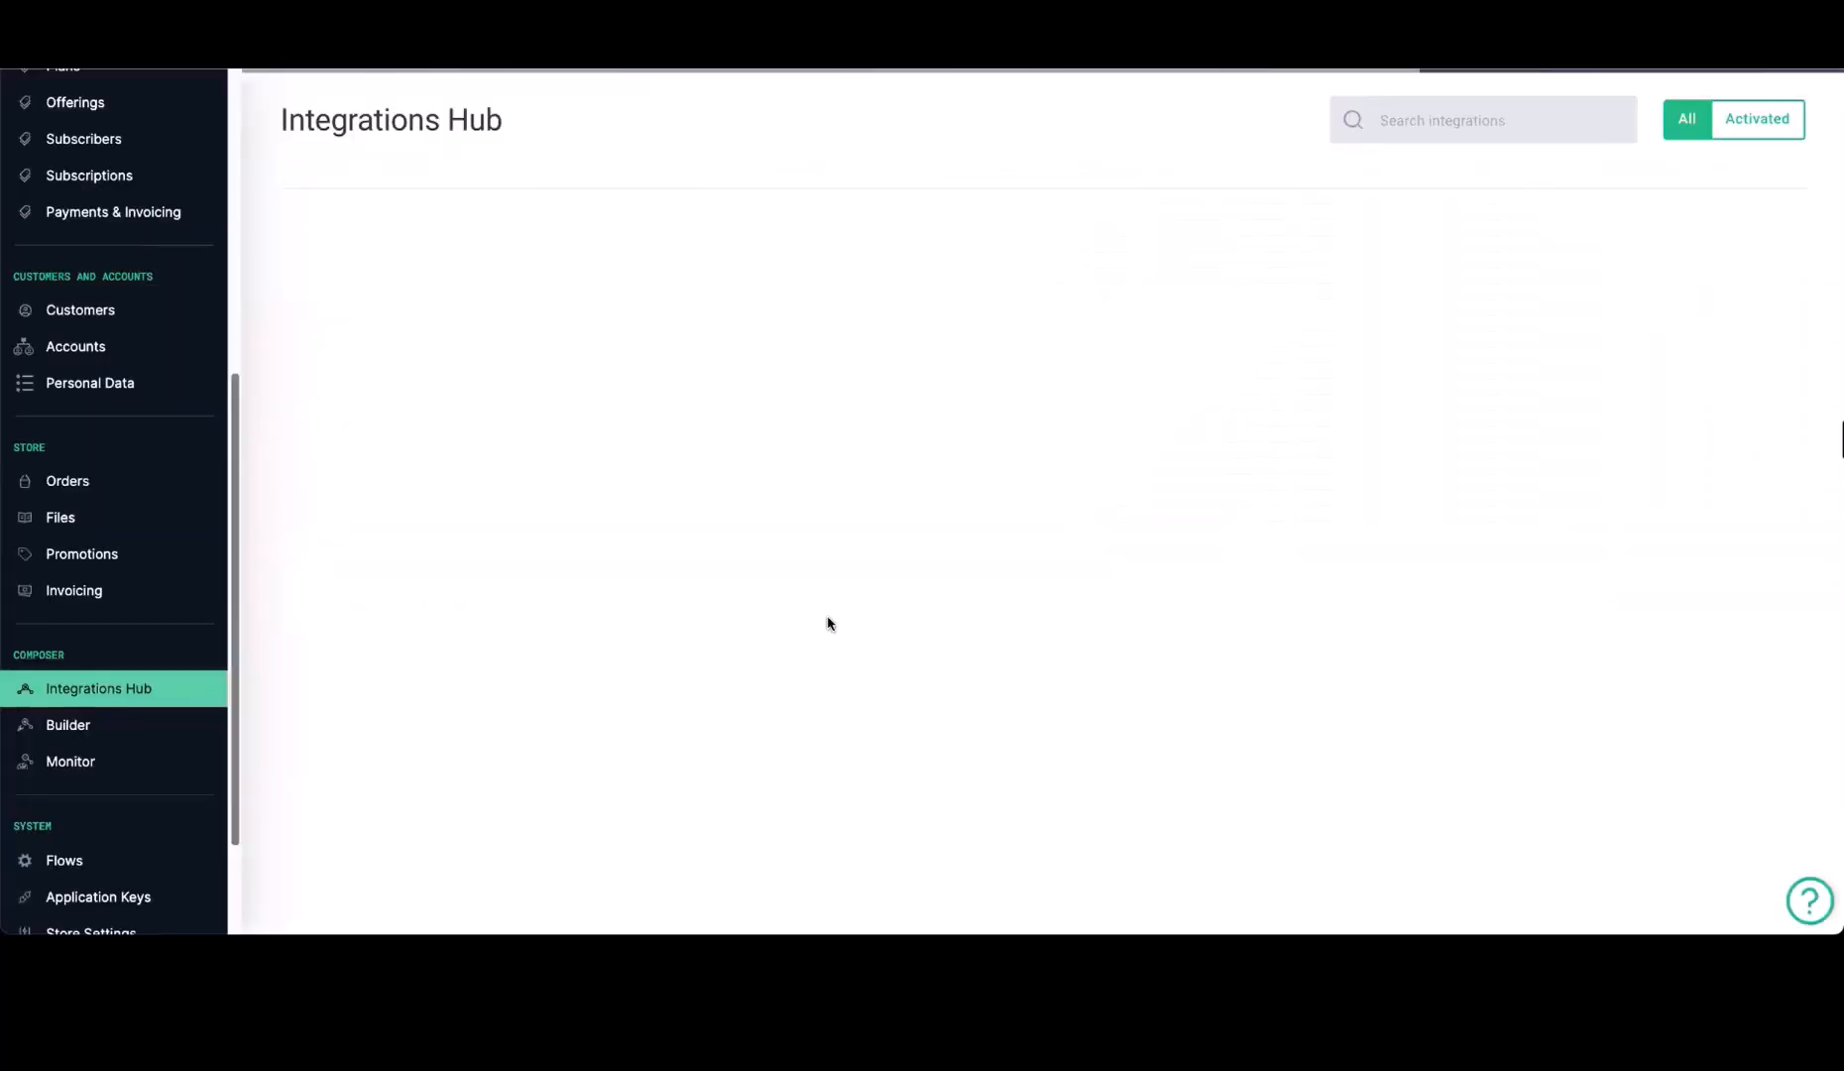
scroll(1500, 461, "down", 15)
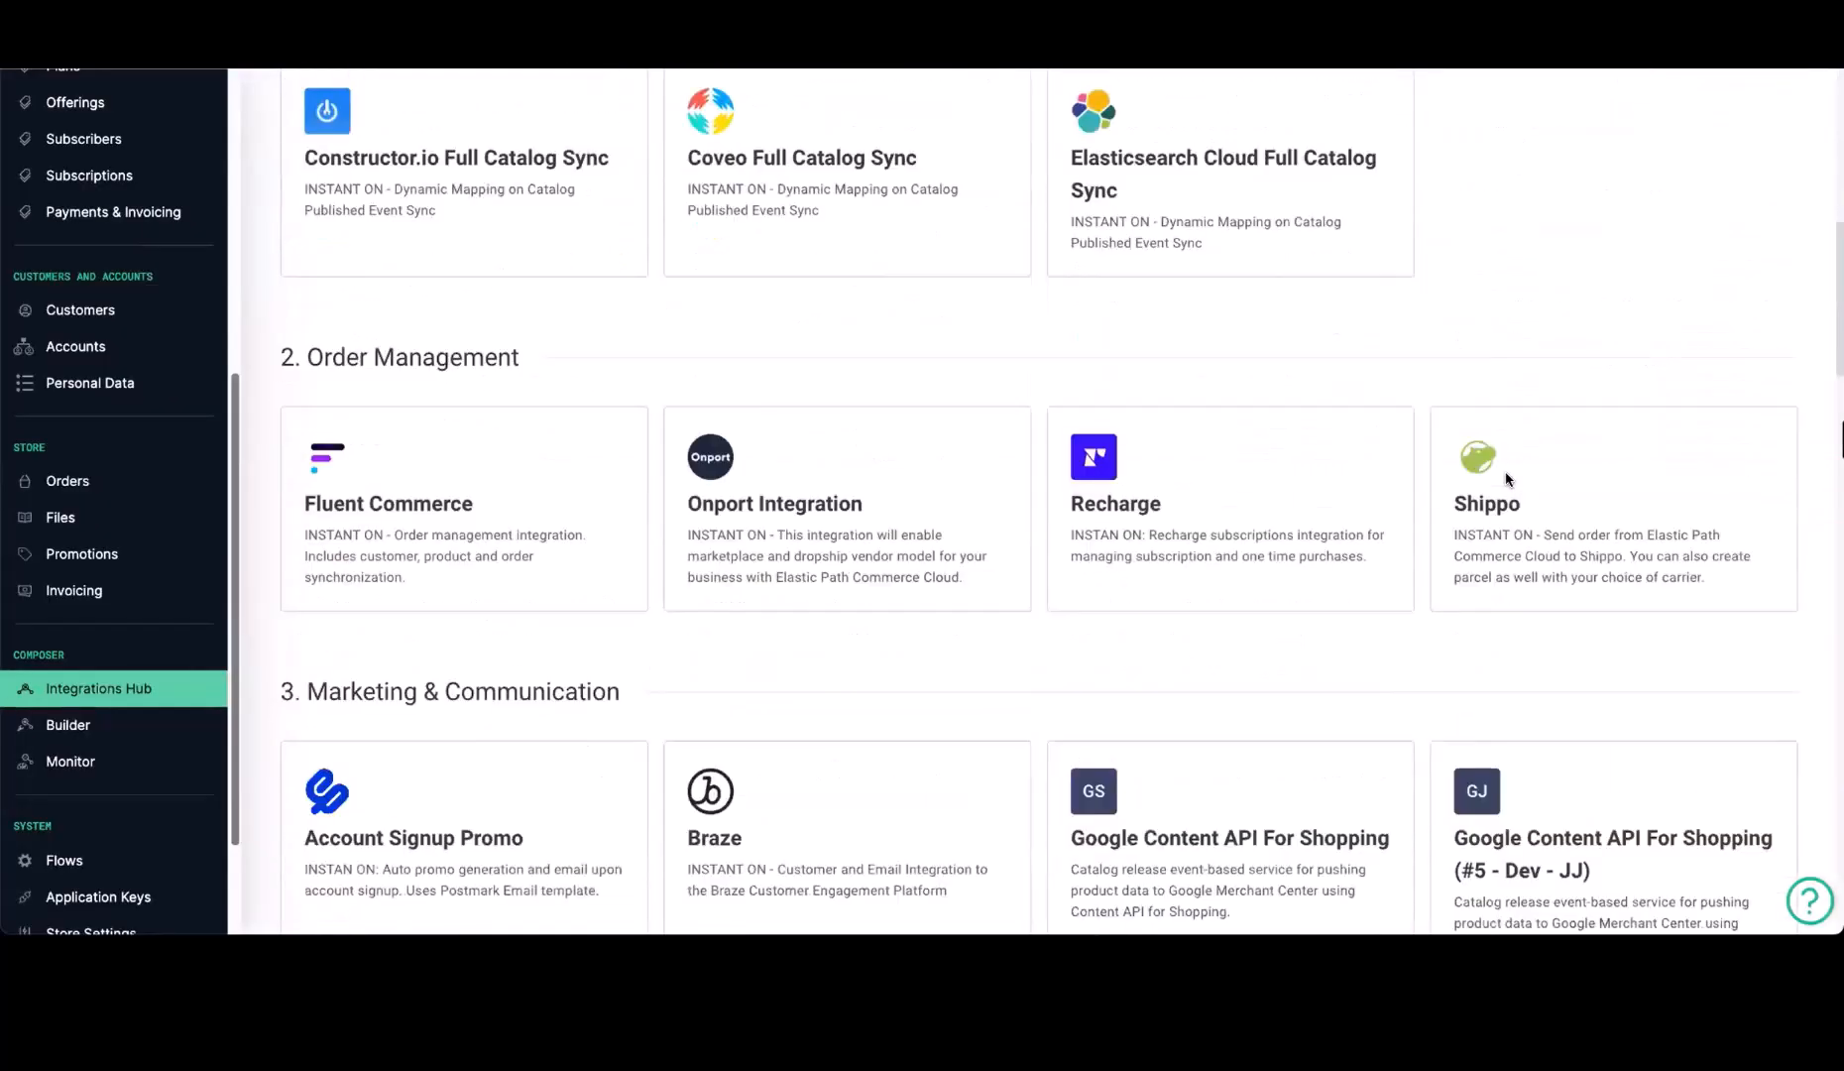
scroll(1506, 479, "down", 6)
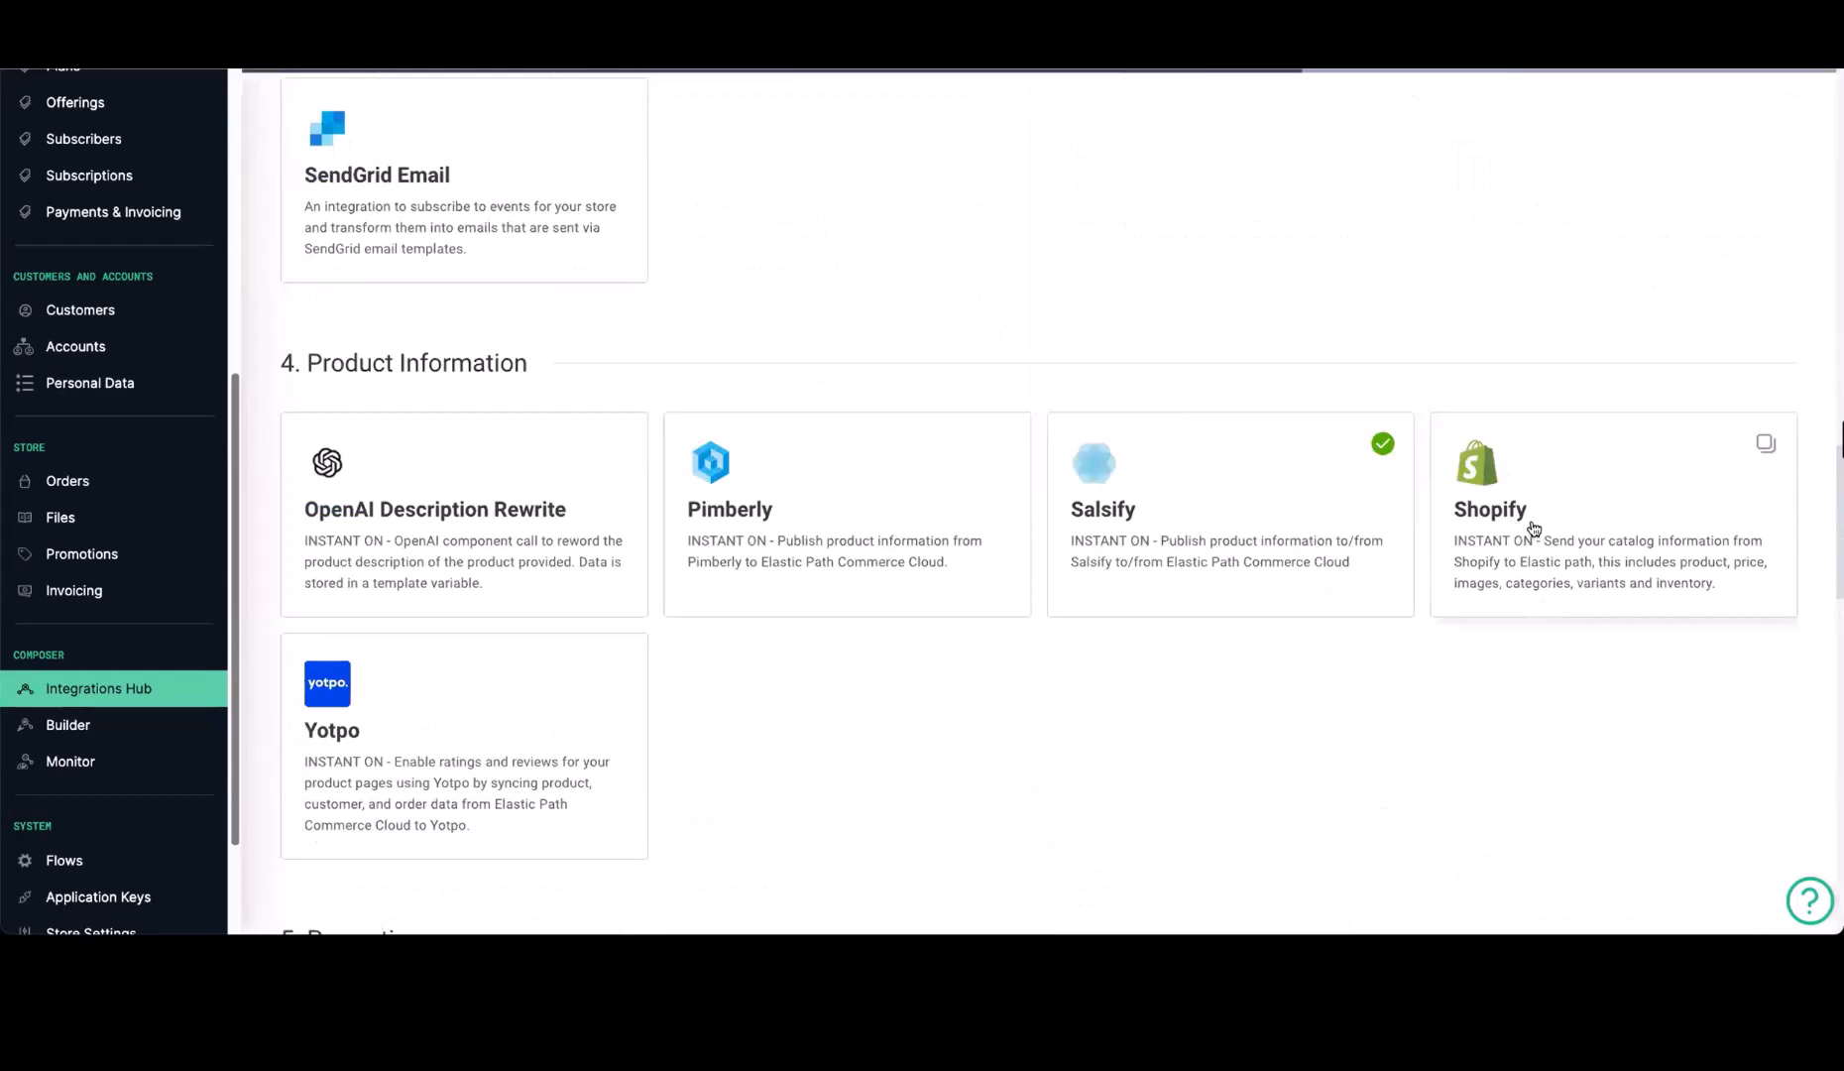
left_click(1657, 529)
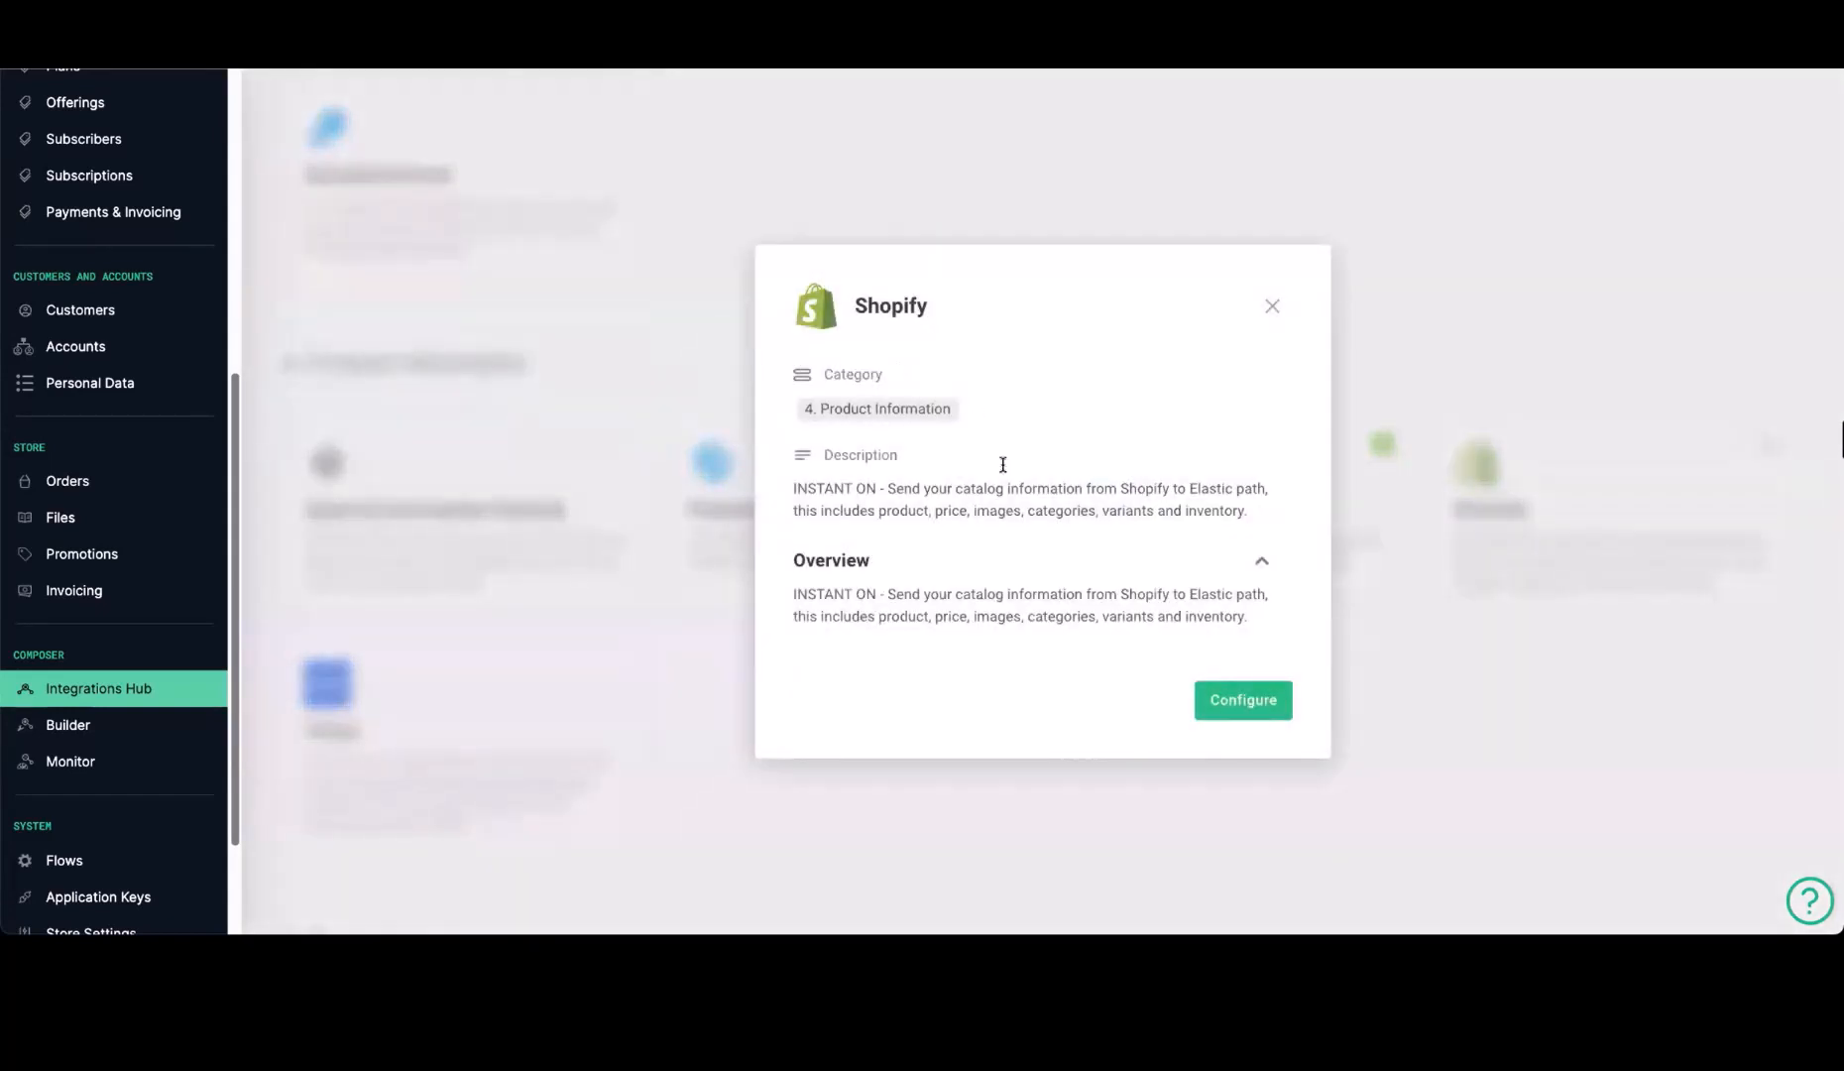
Start configuring the integration with the name Shopify, and review the Elastic Path and Shopify credential fields required for the connection
left_click(1251, 700)
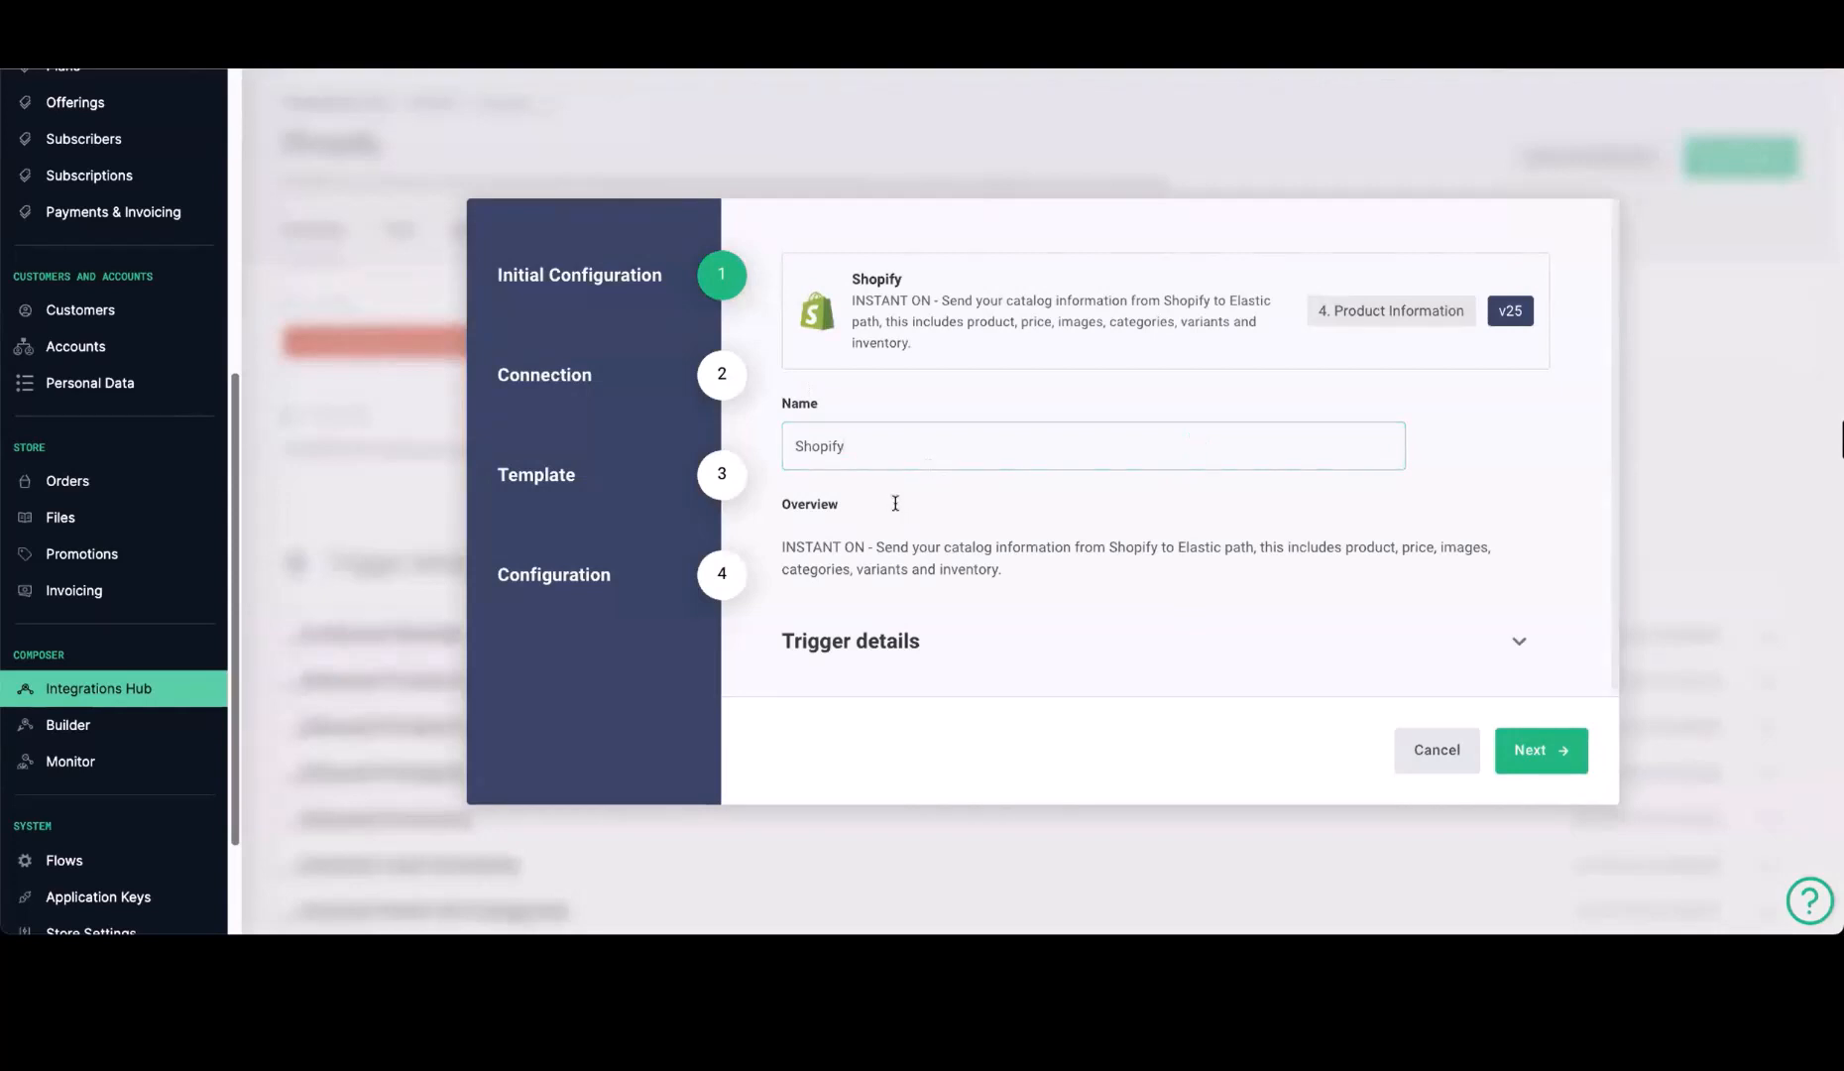
left_click(1531, 749)
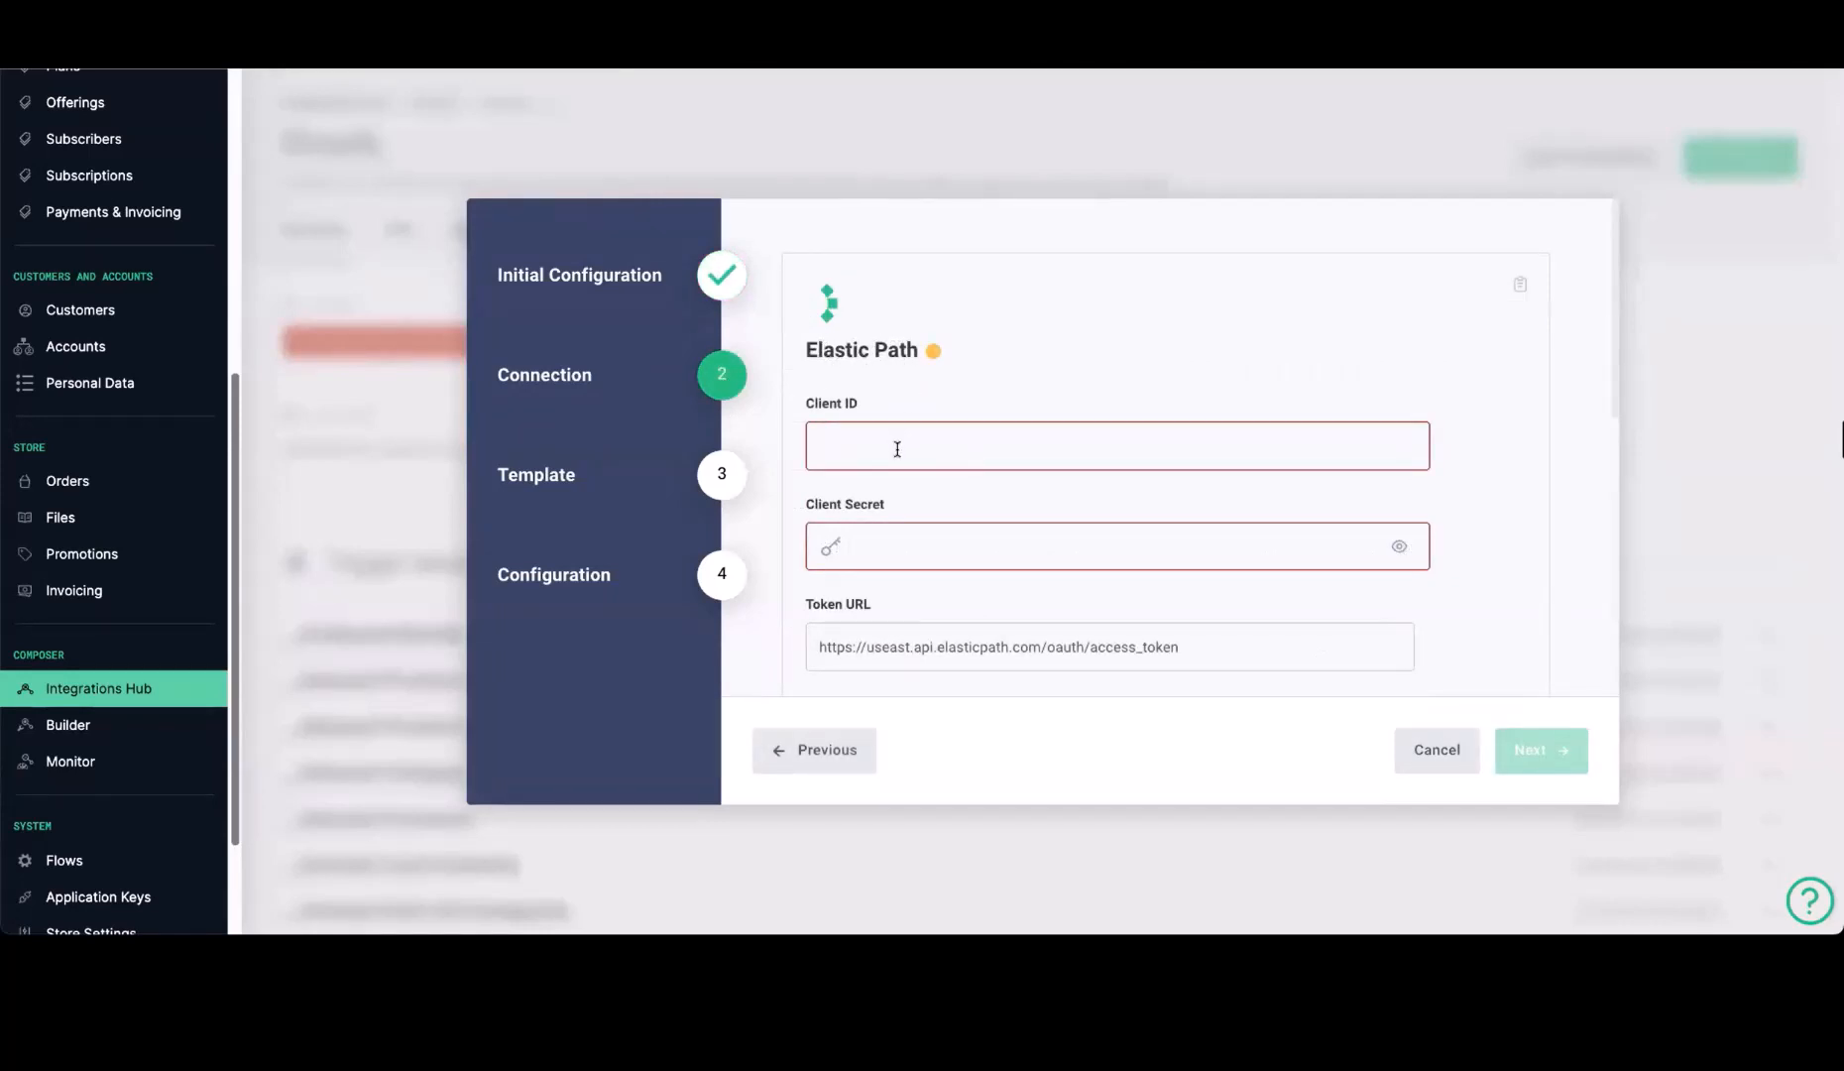
scroll(998, 536, "down", 3)
scroll(999, 535, "down", 2)
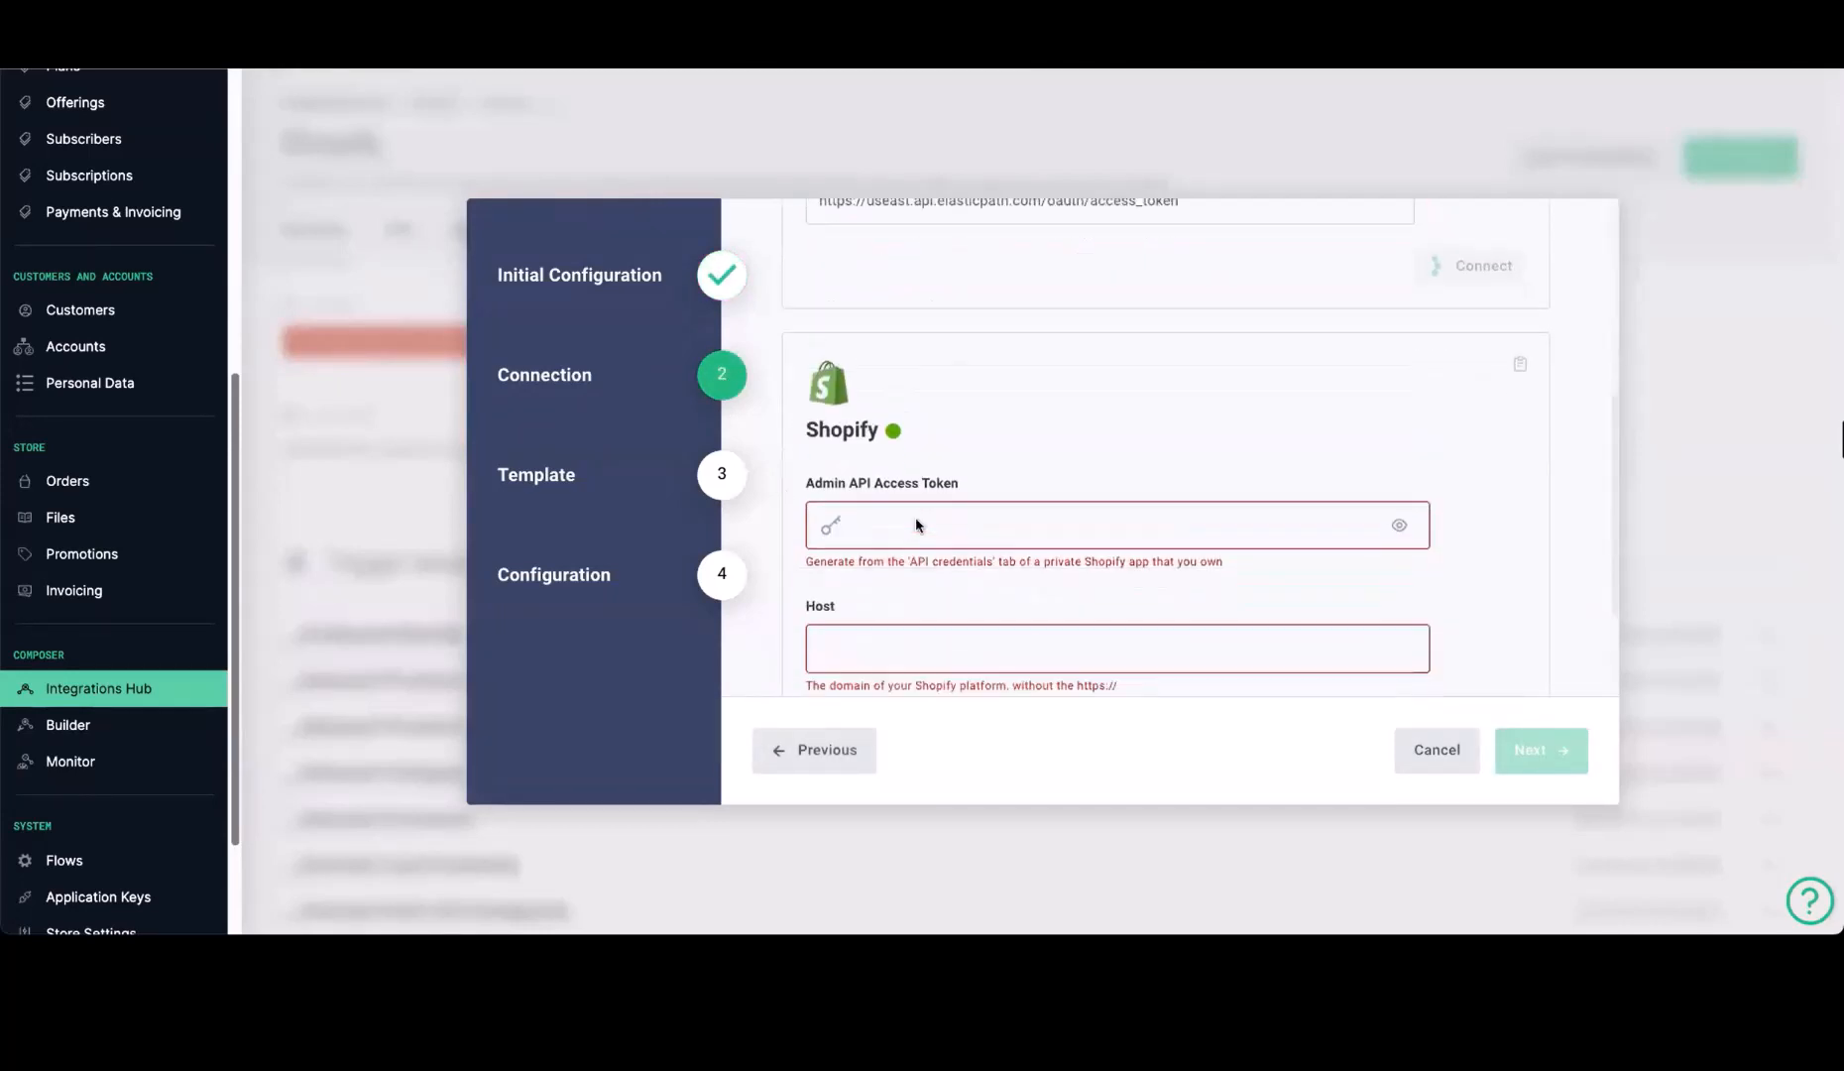
scroll(933, 522, "down", 1)
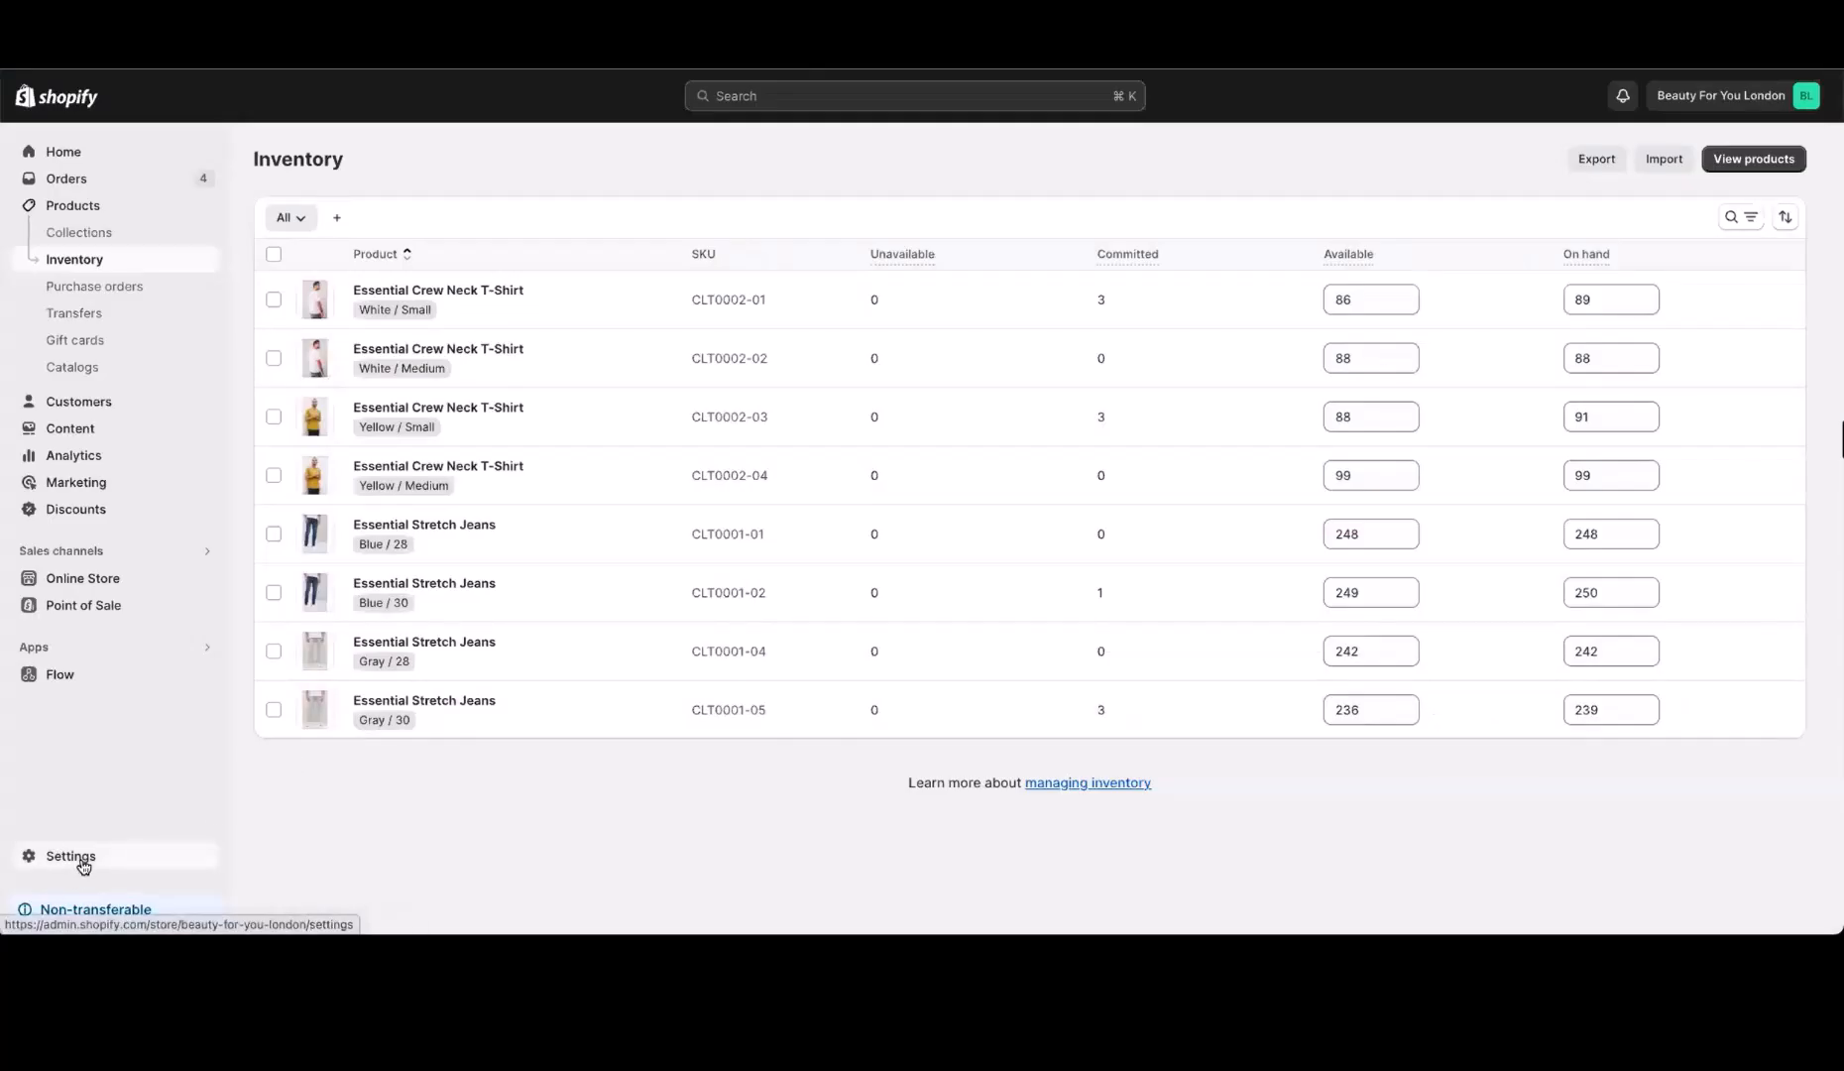
Switch to the Shopify admin and open the app development page in the apps and sales channels settings
left_click(83, 866)
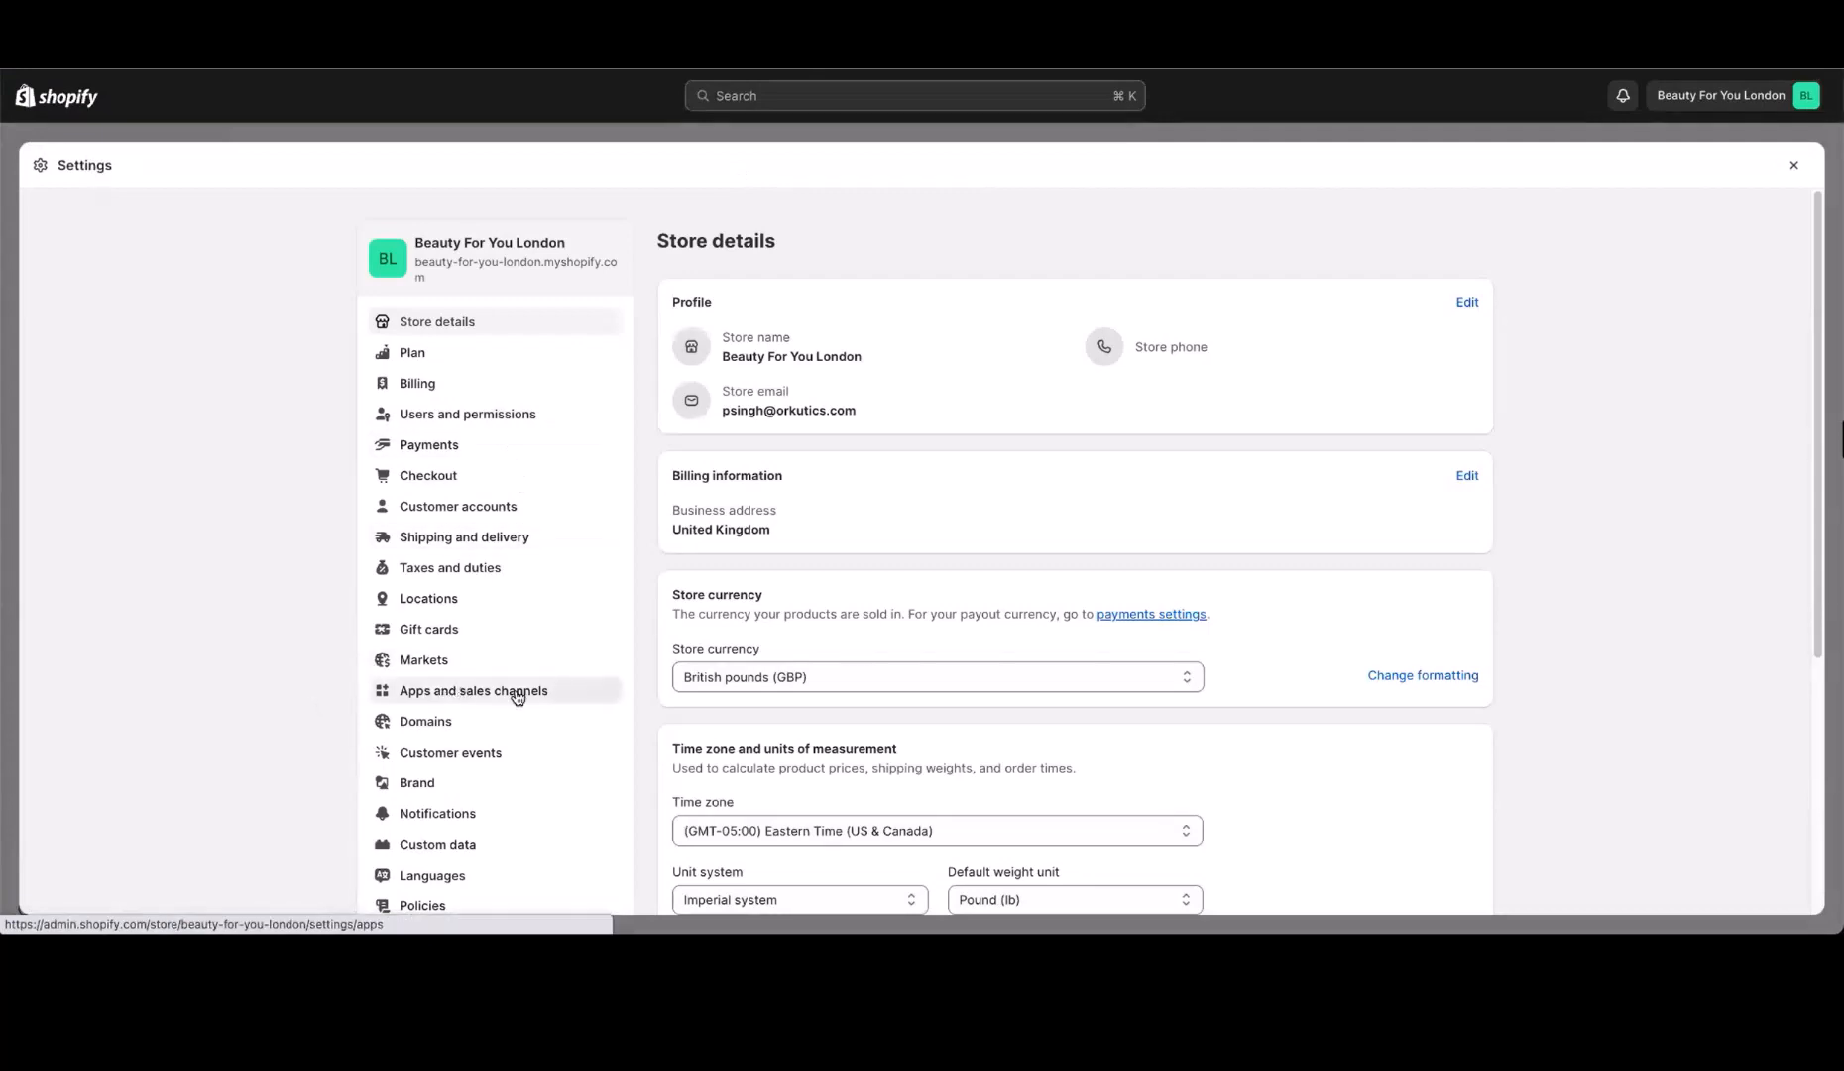
left_click(516, 692)
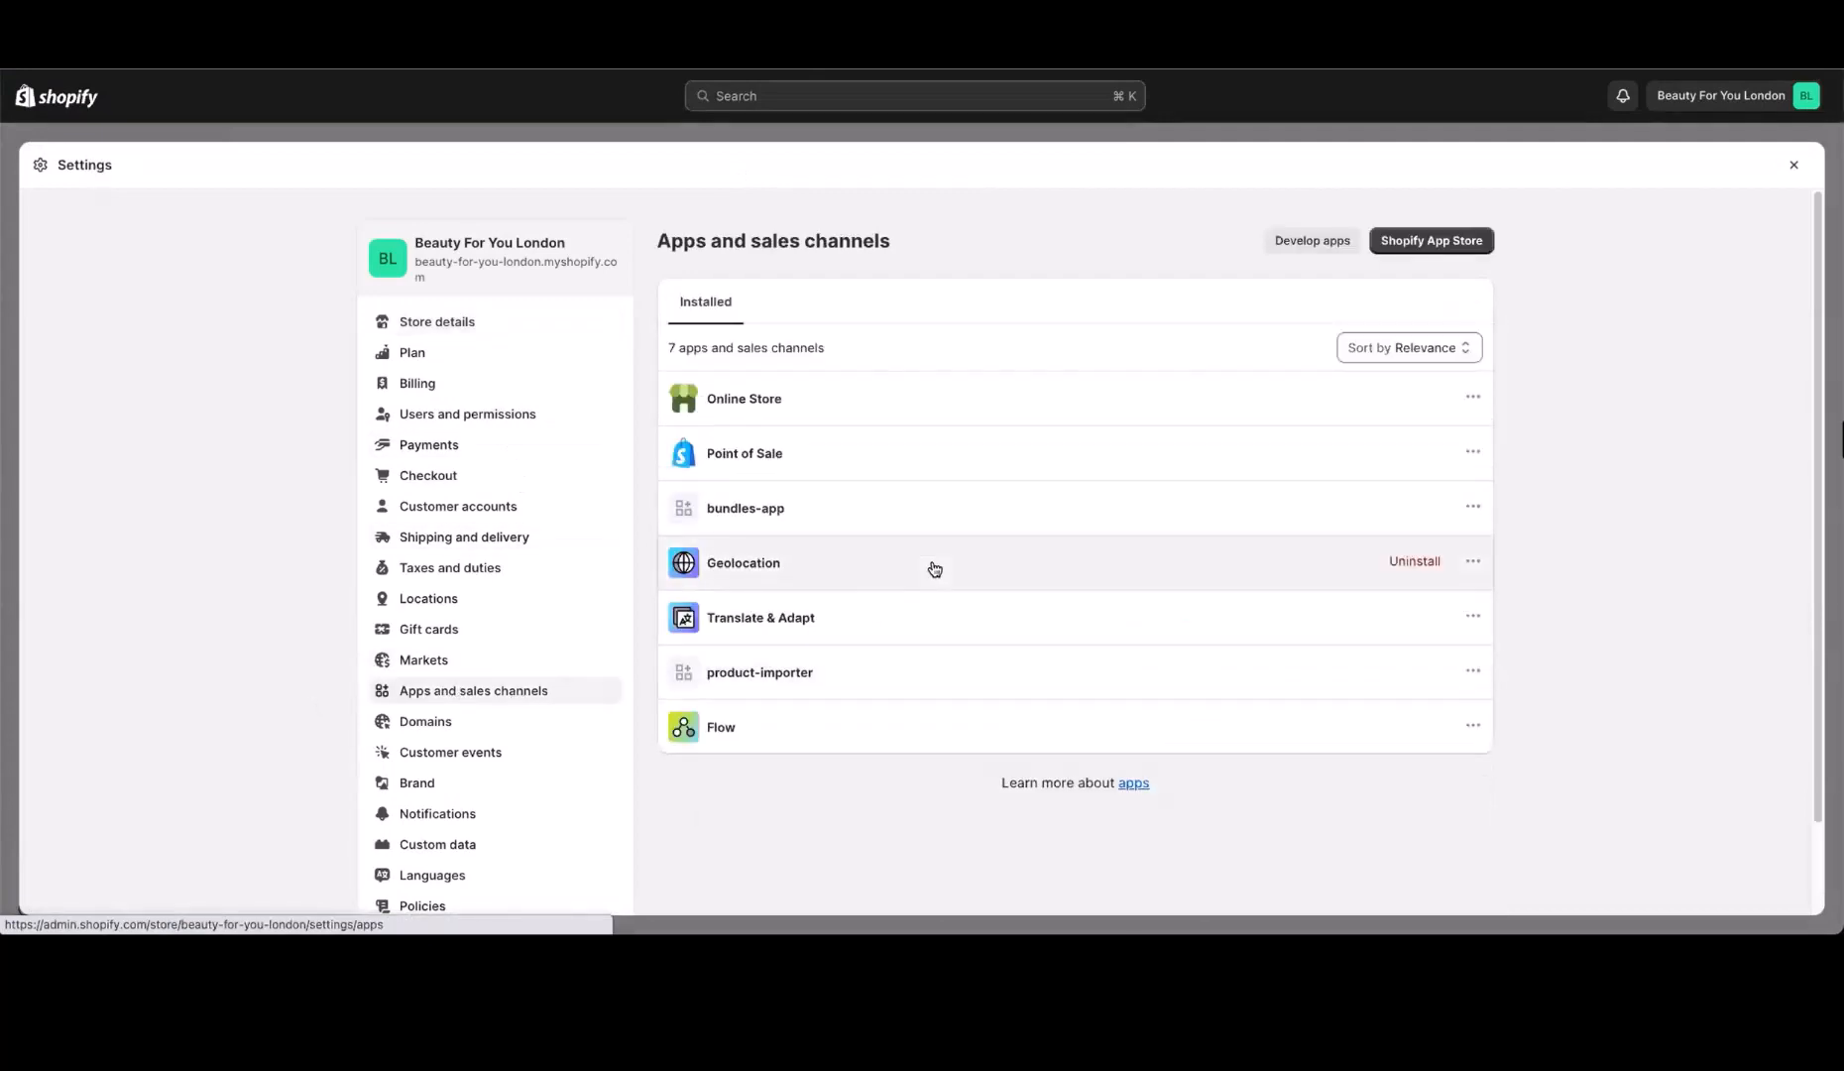
left_click(1307, 243)
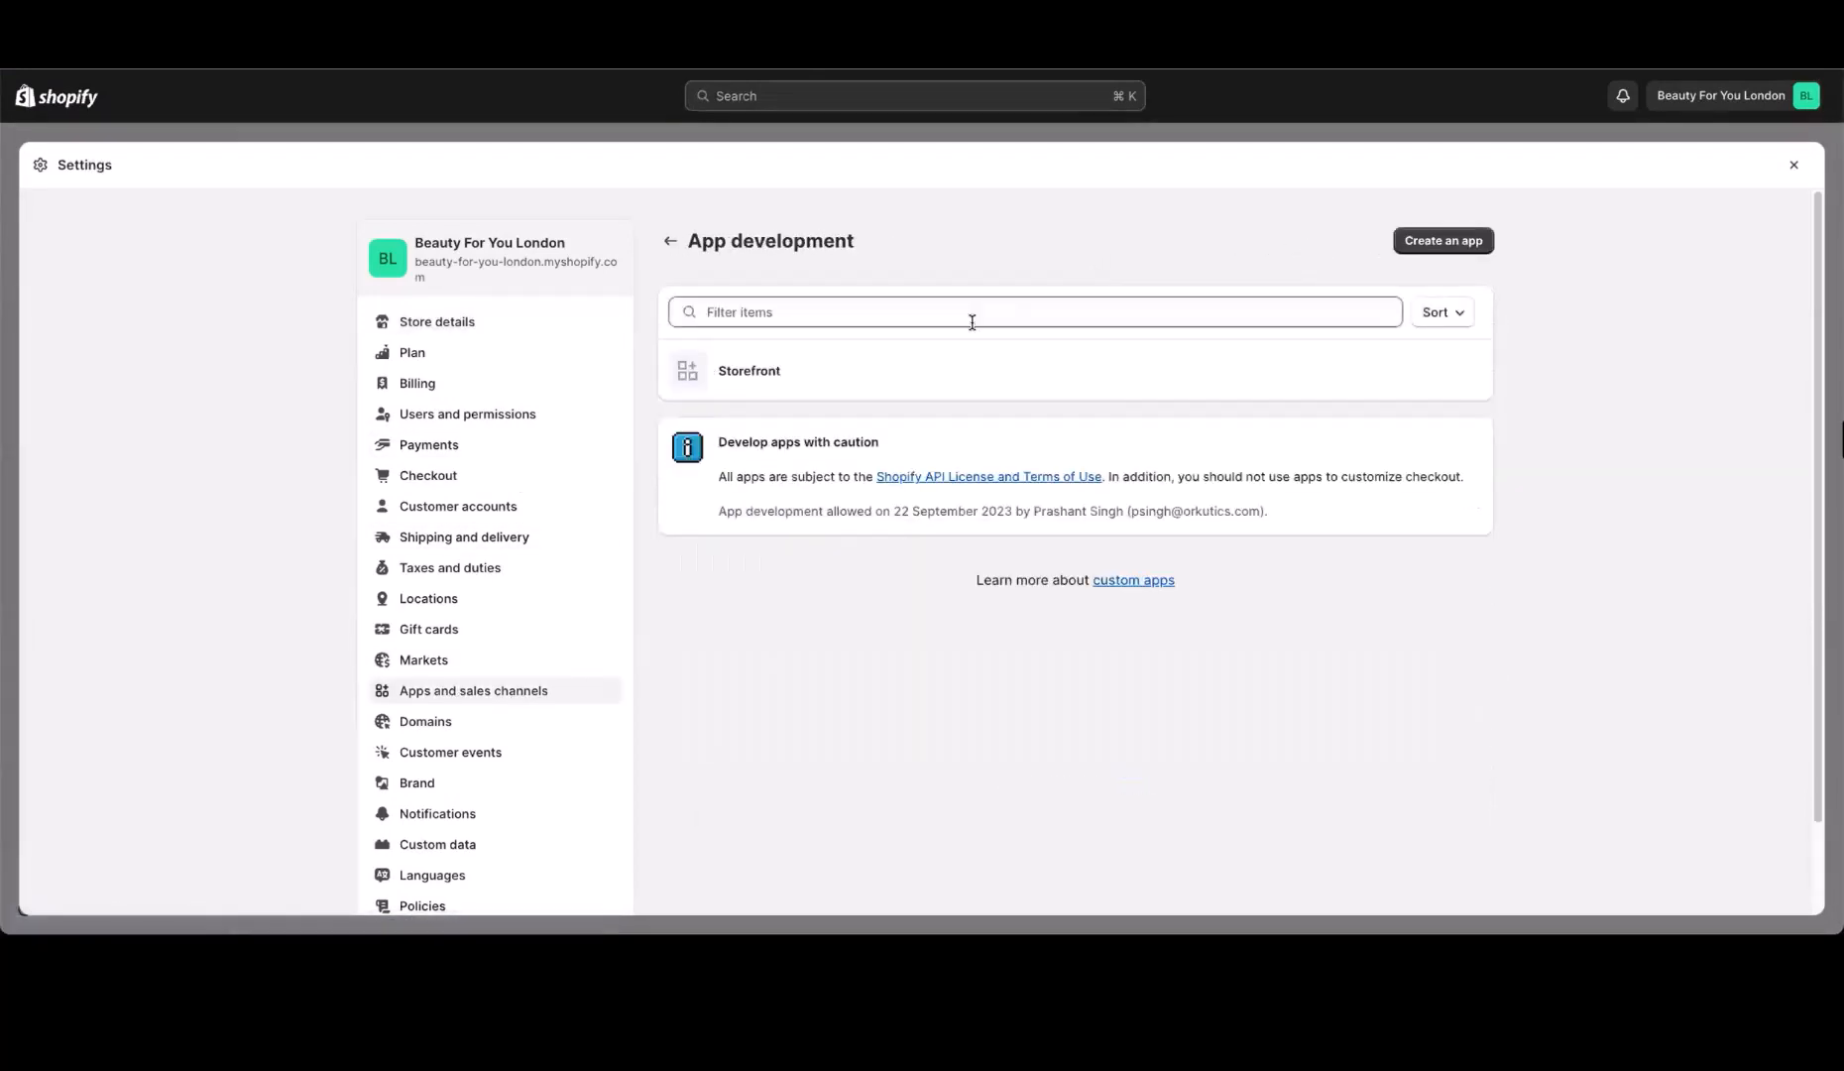
Create a custom app named Elastic Path in the Shopify store's app development settings
left_click(1451, 246)
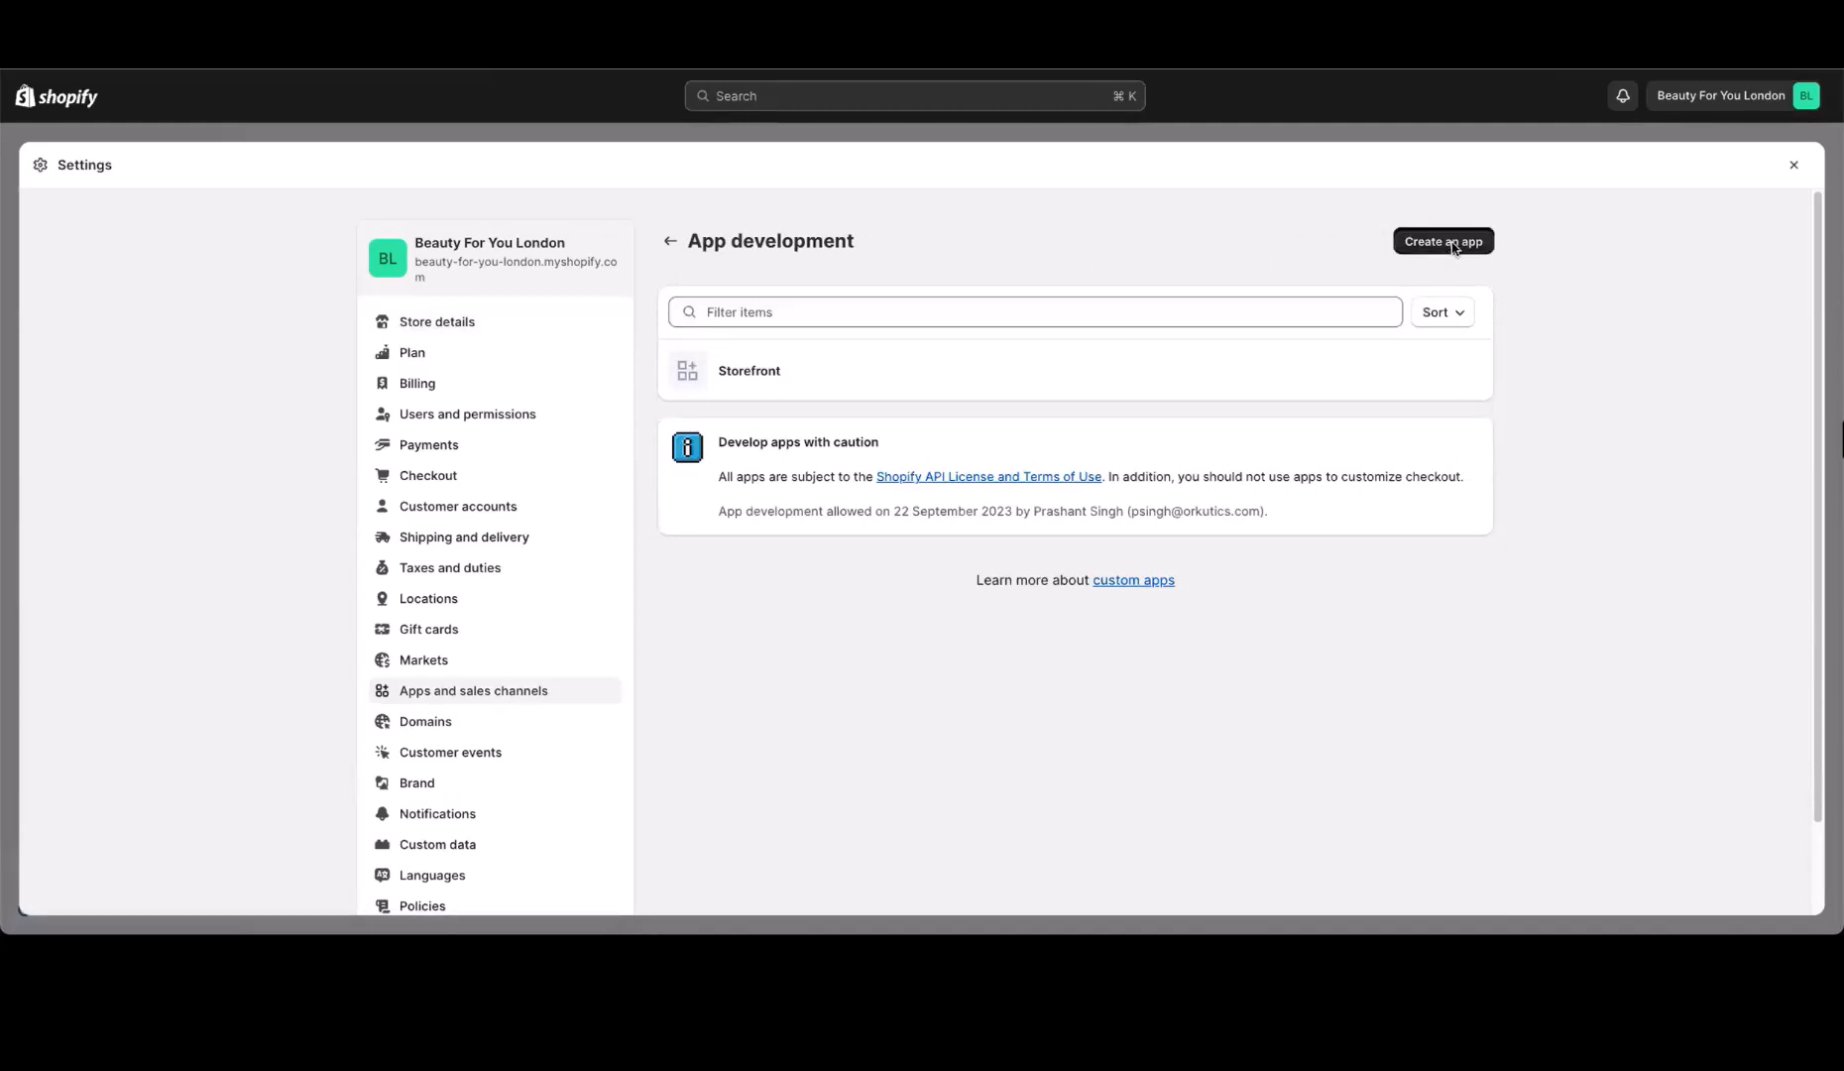
type("Elastic Path")
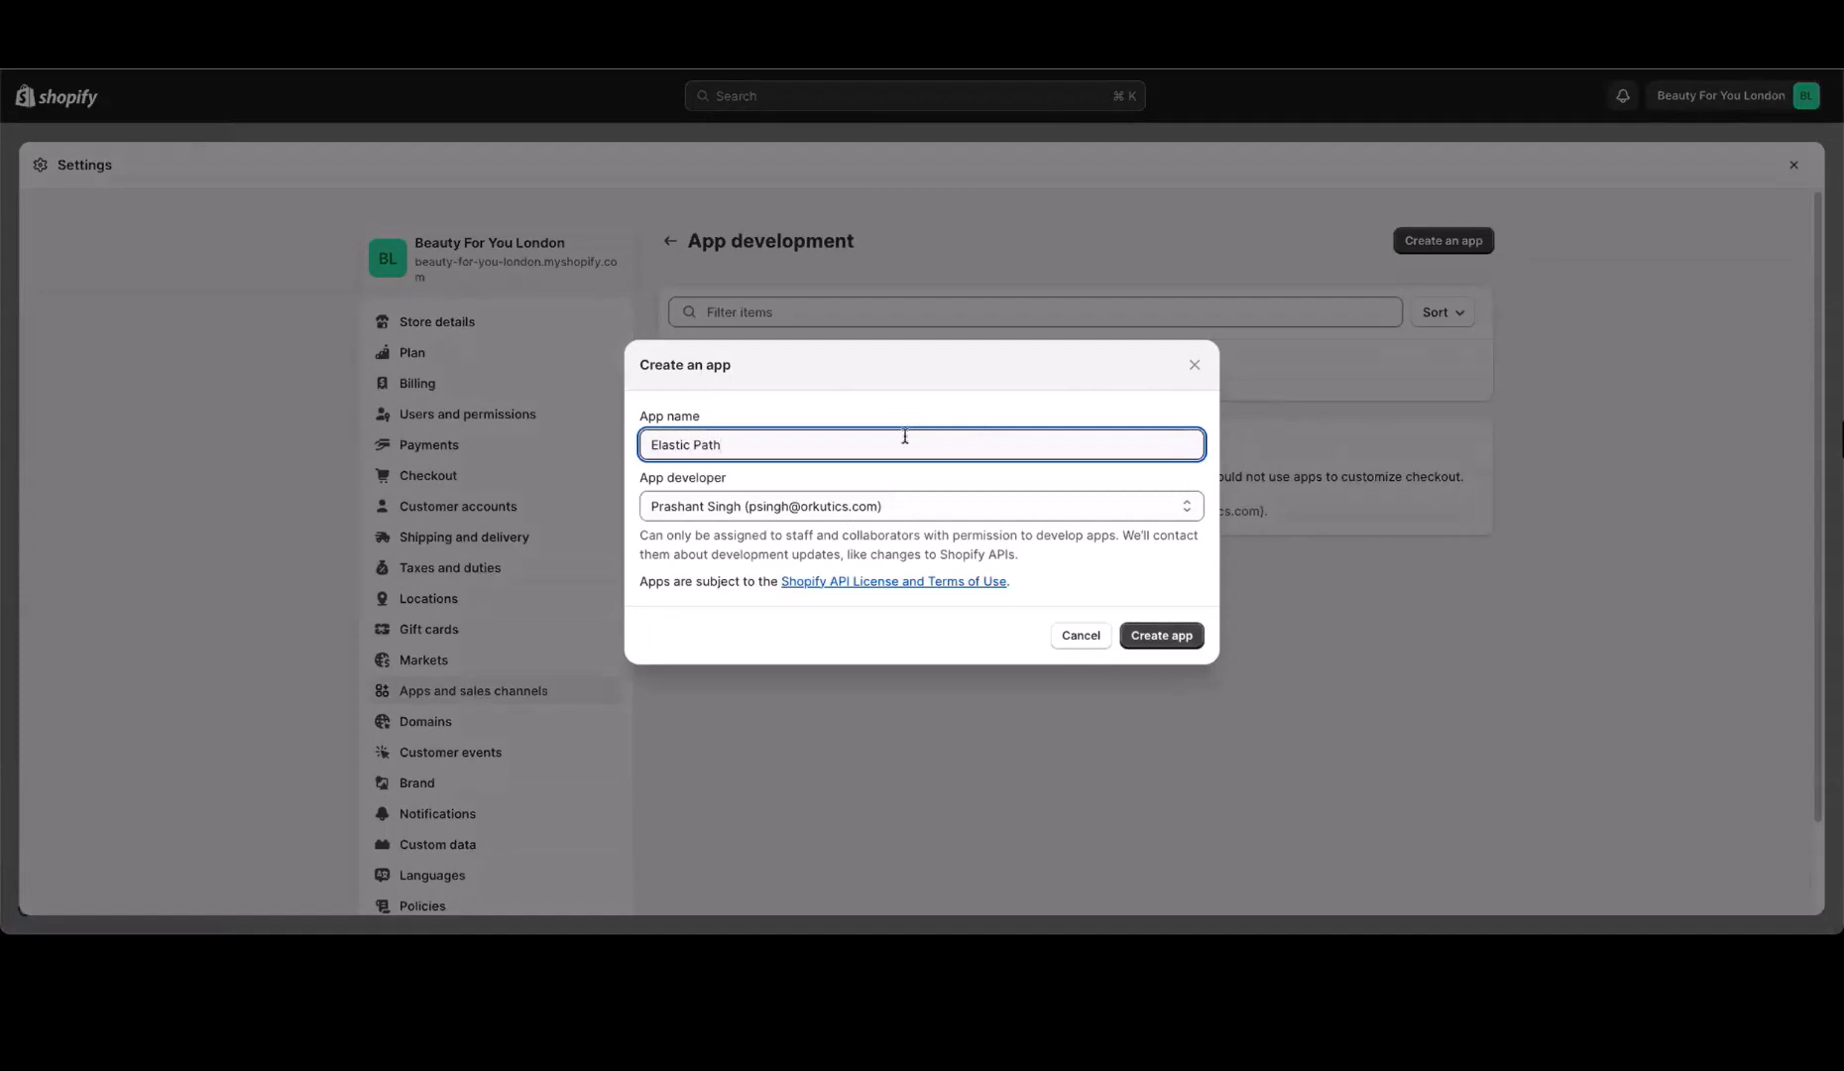
left_click(1180, 637)
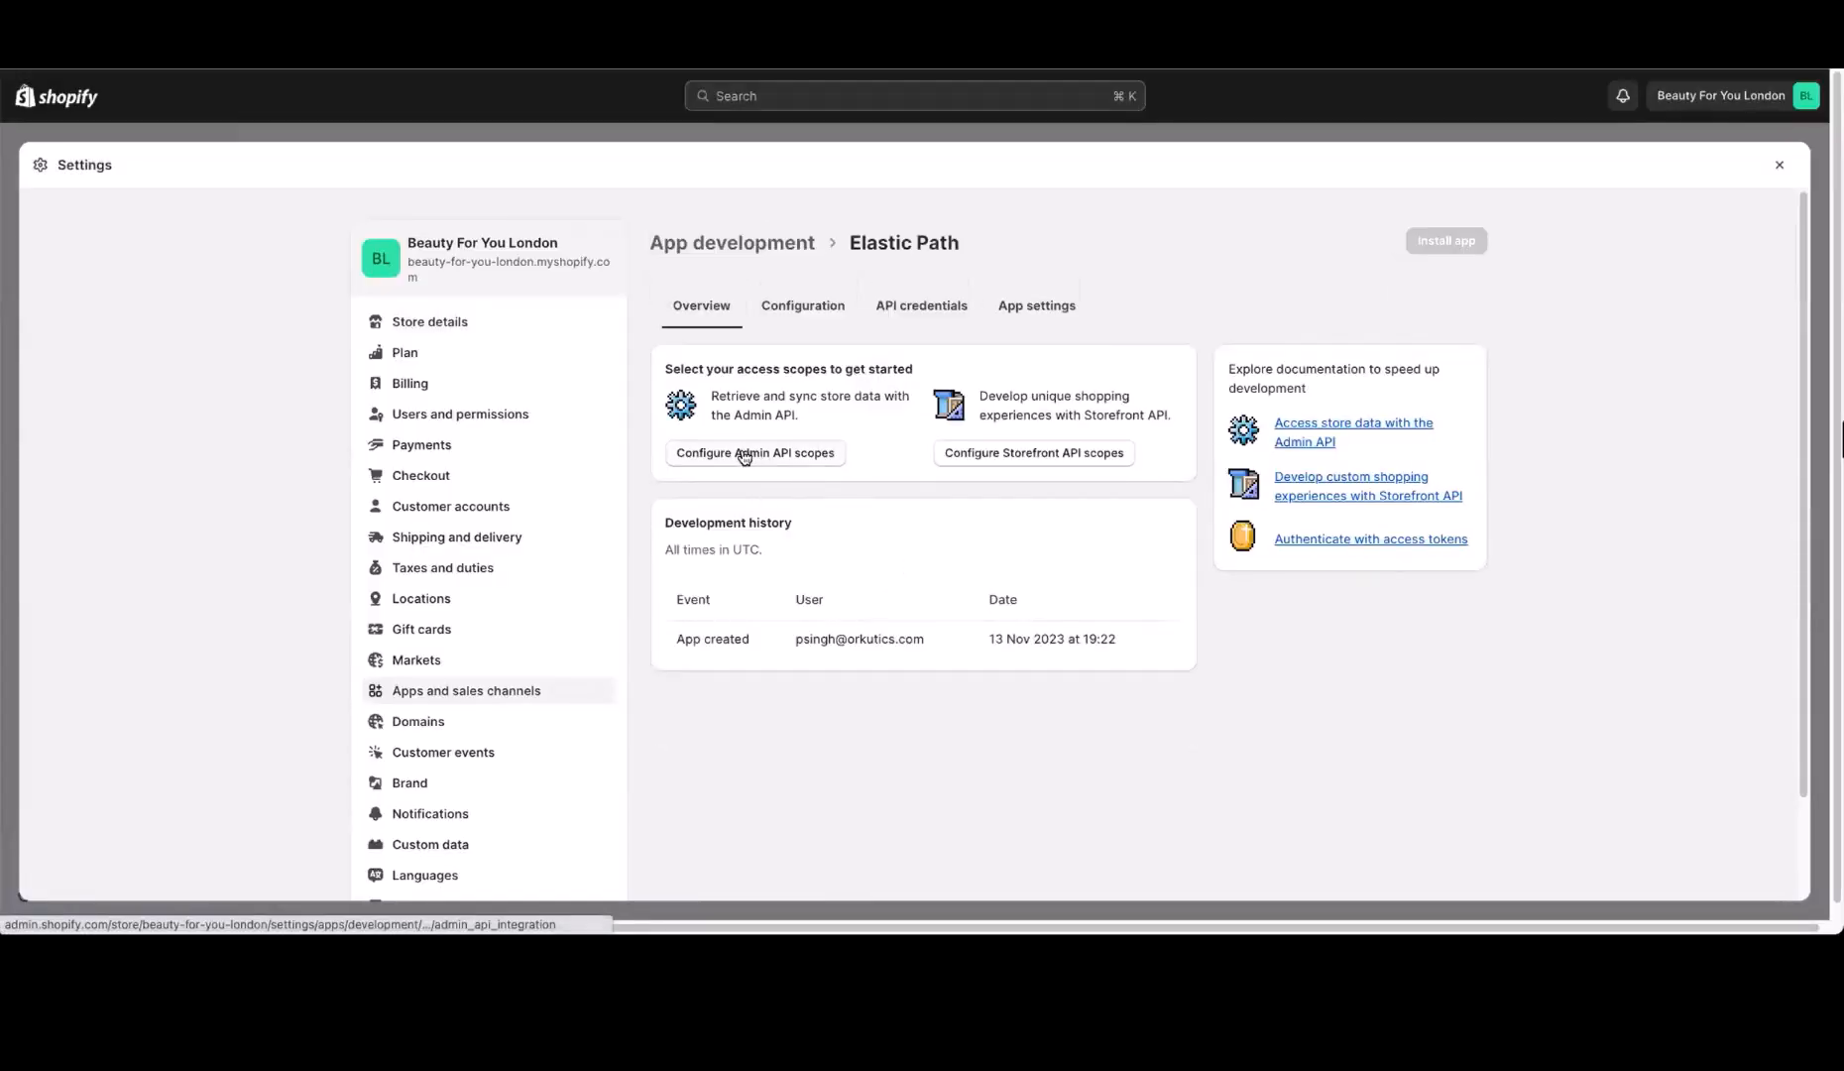
Open the Elastic Path app's Admin API scope configuration and grant the read_inventory scope
left_click(776, 455)
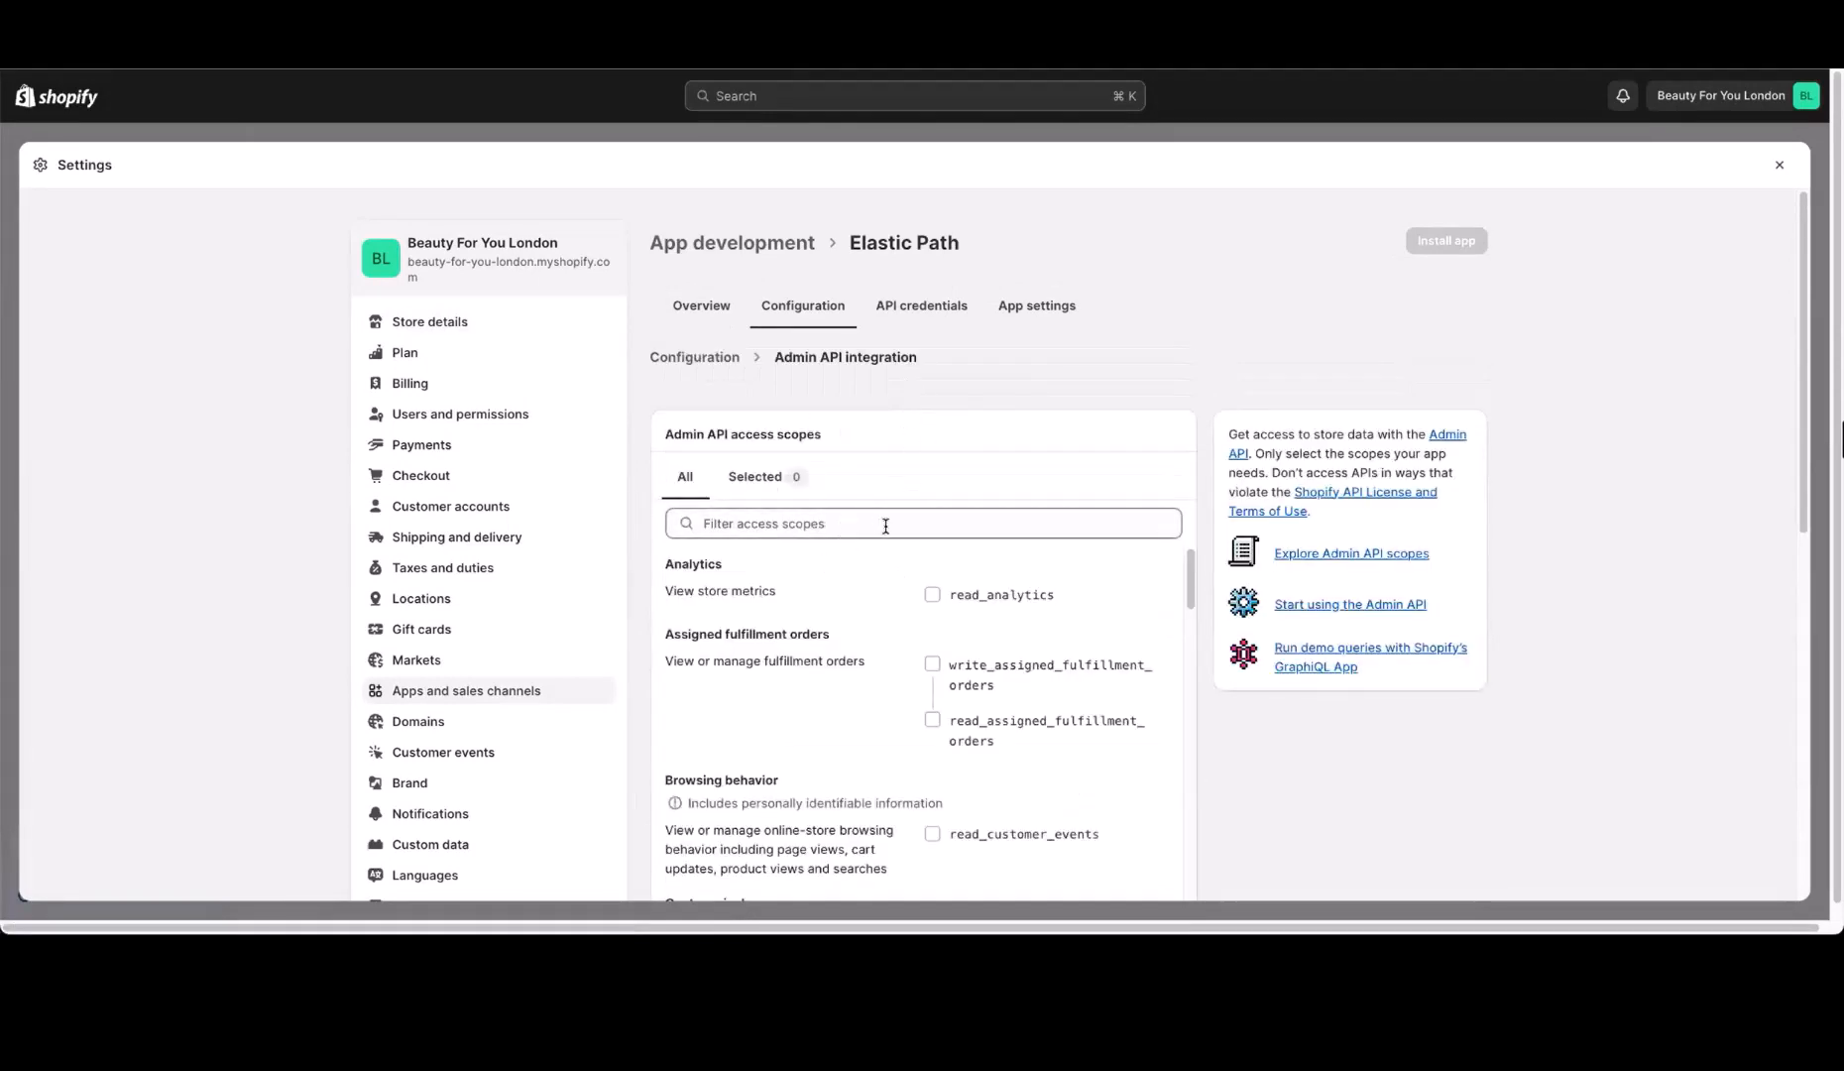
left_click(885, 526)
type("inve")
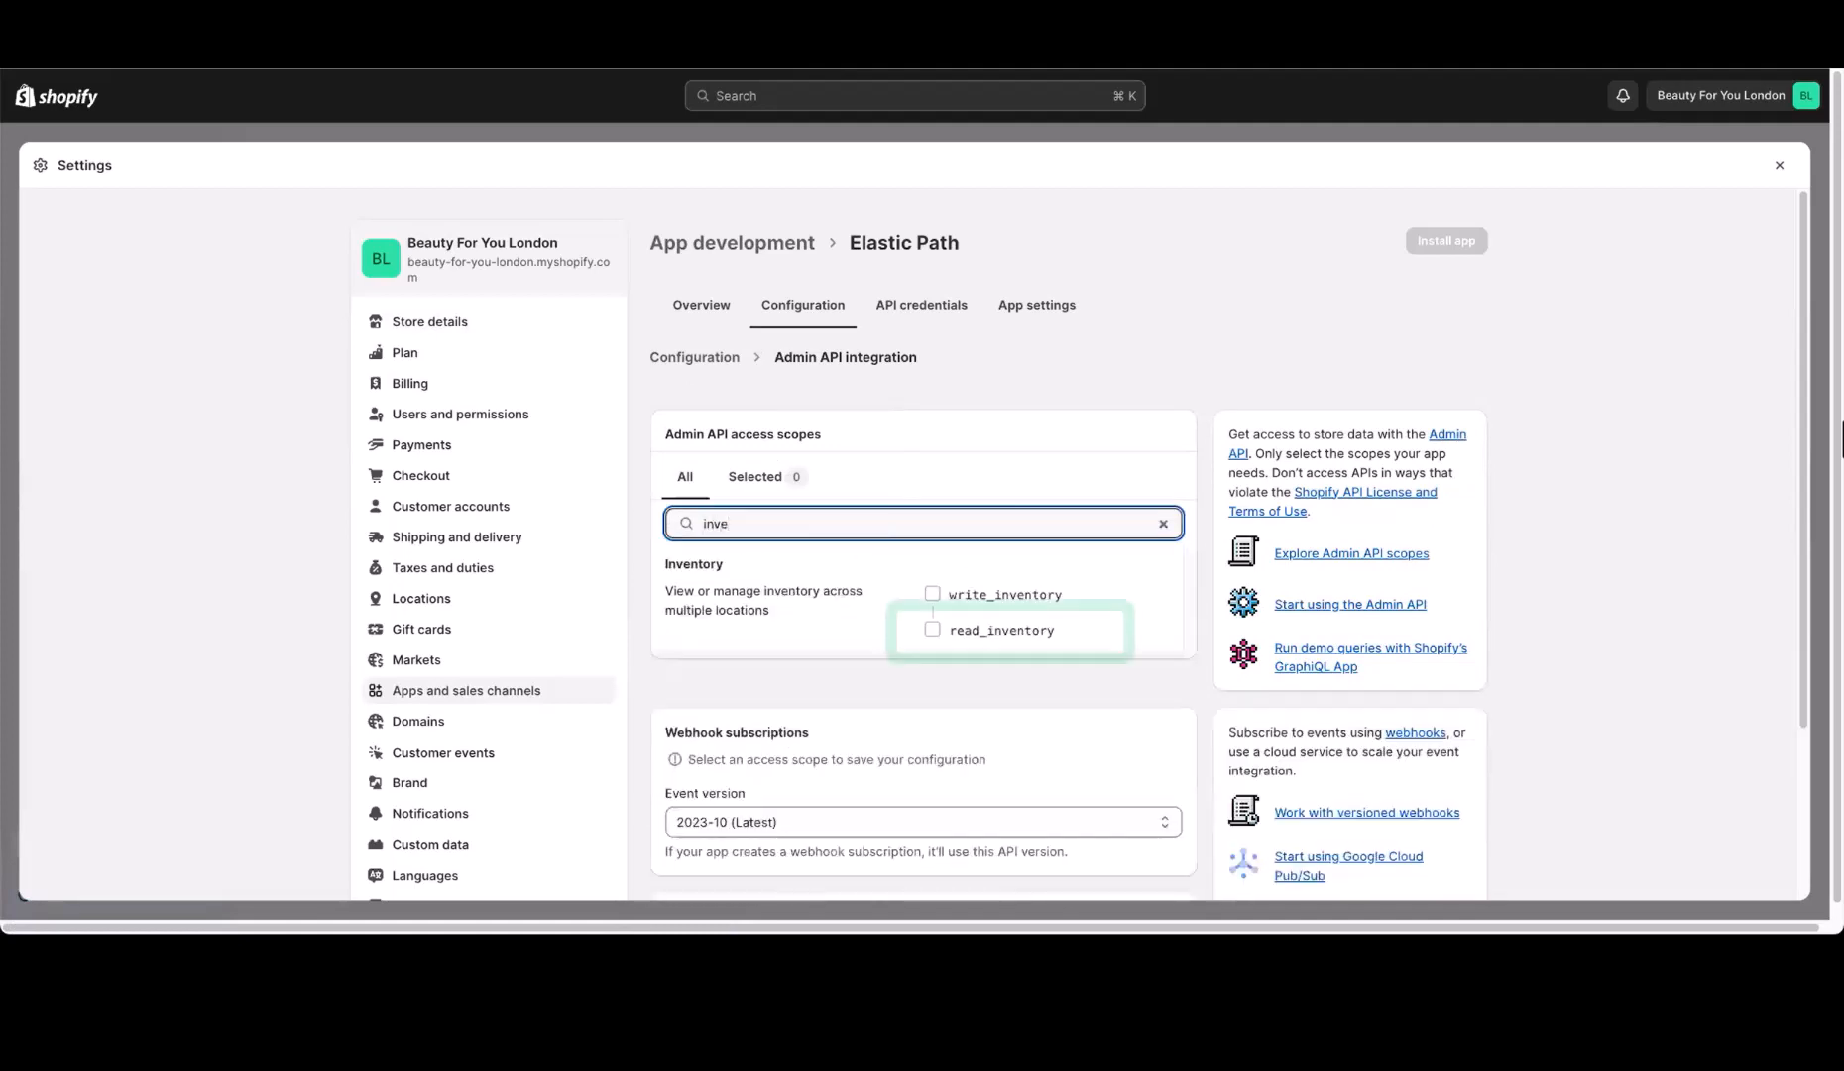
left_click(937, 631)
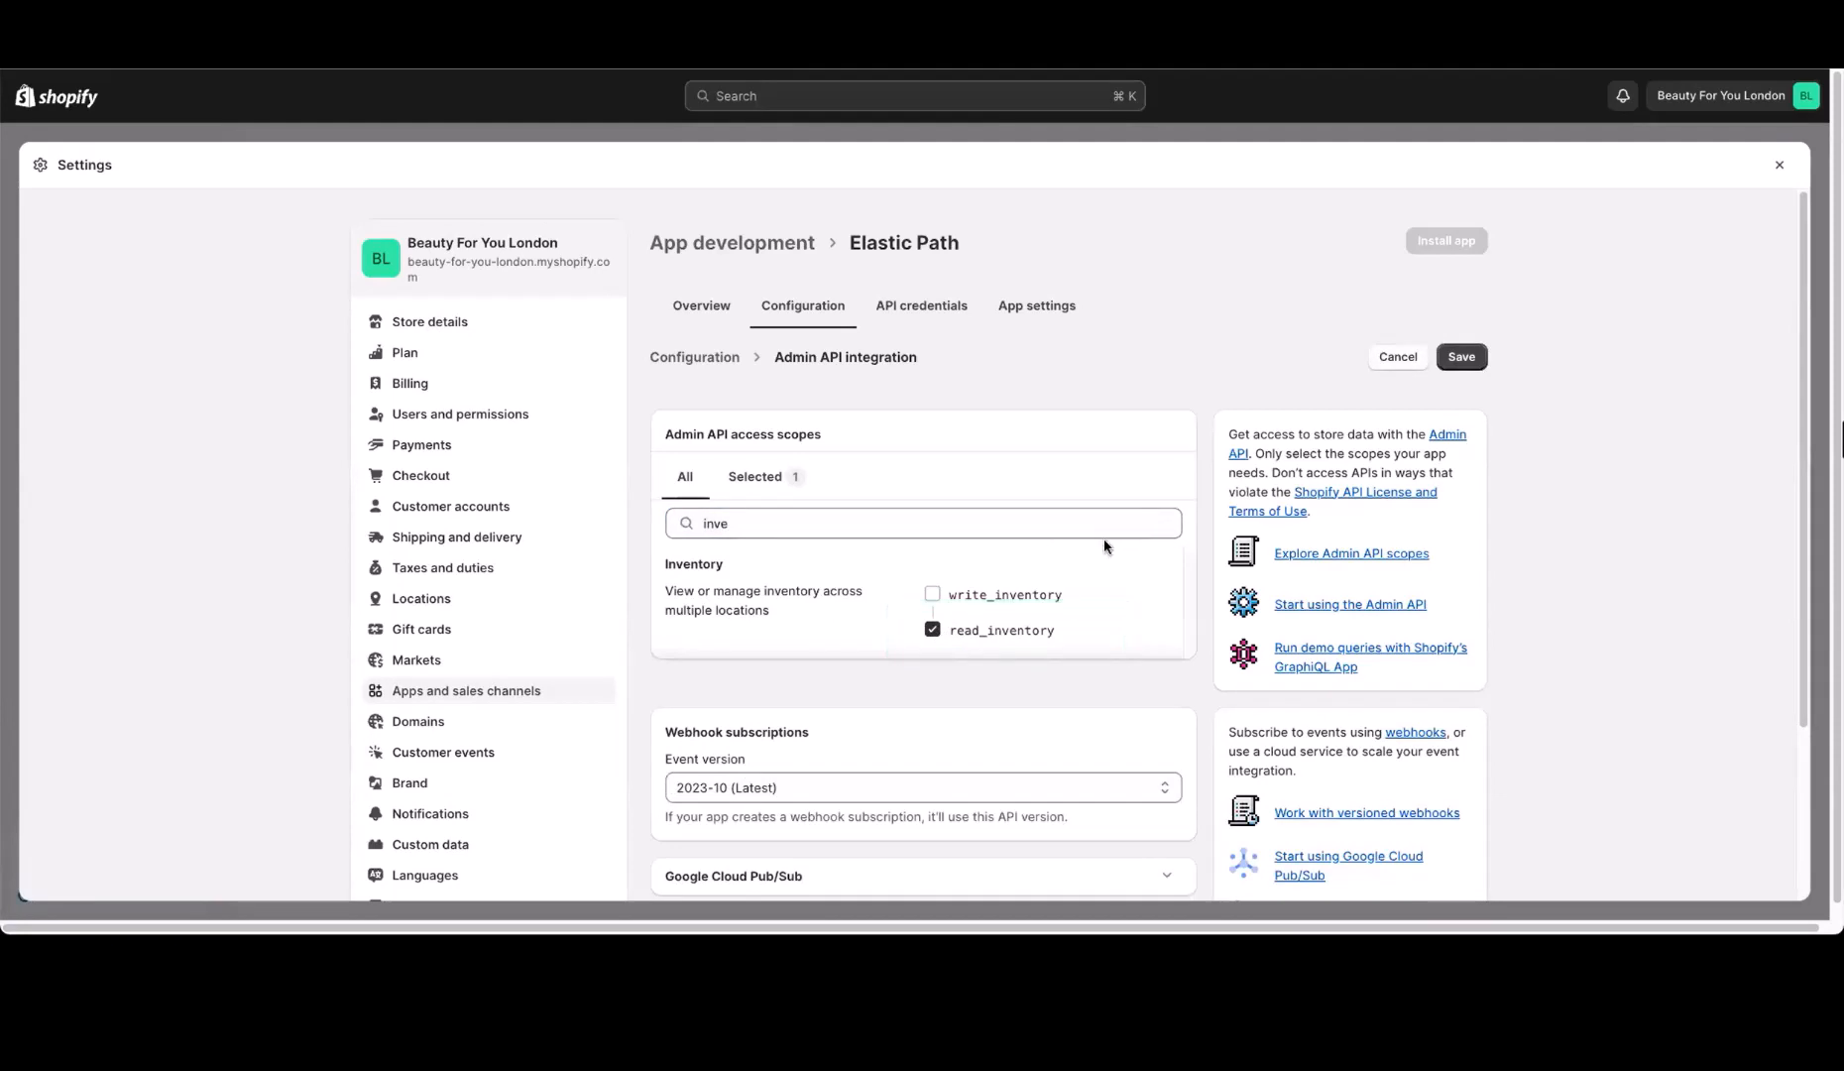
Add the write_products and read_products scopes to the app's Admin API access and save the configuration
left_click(1163, 523)
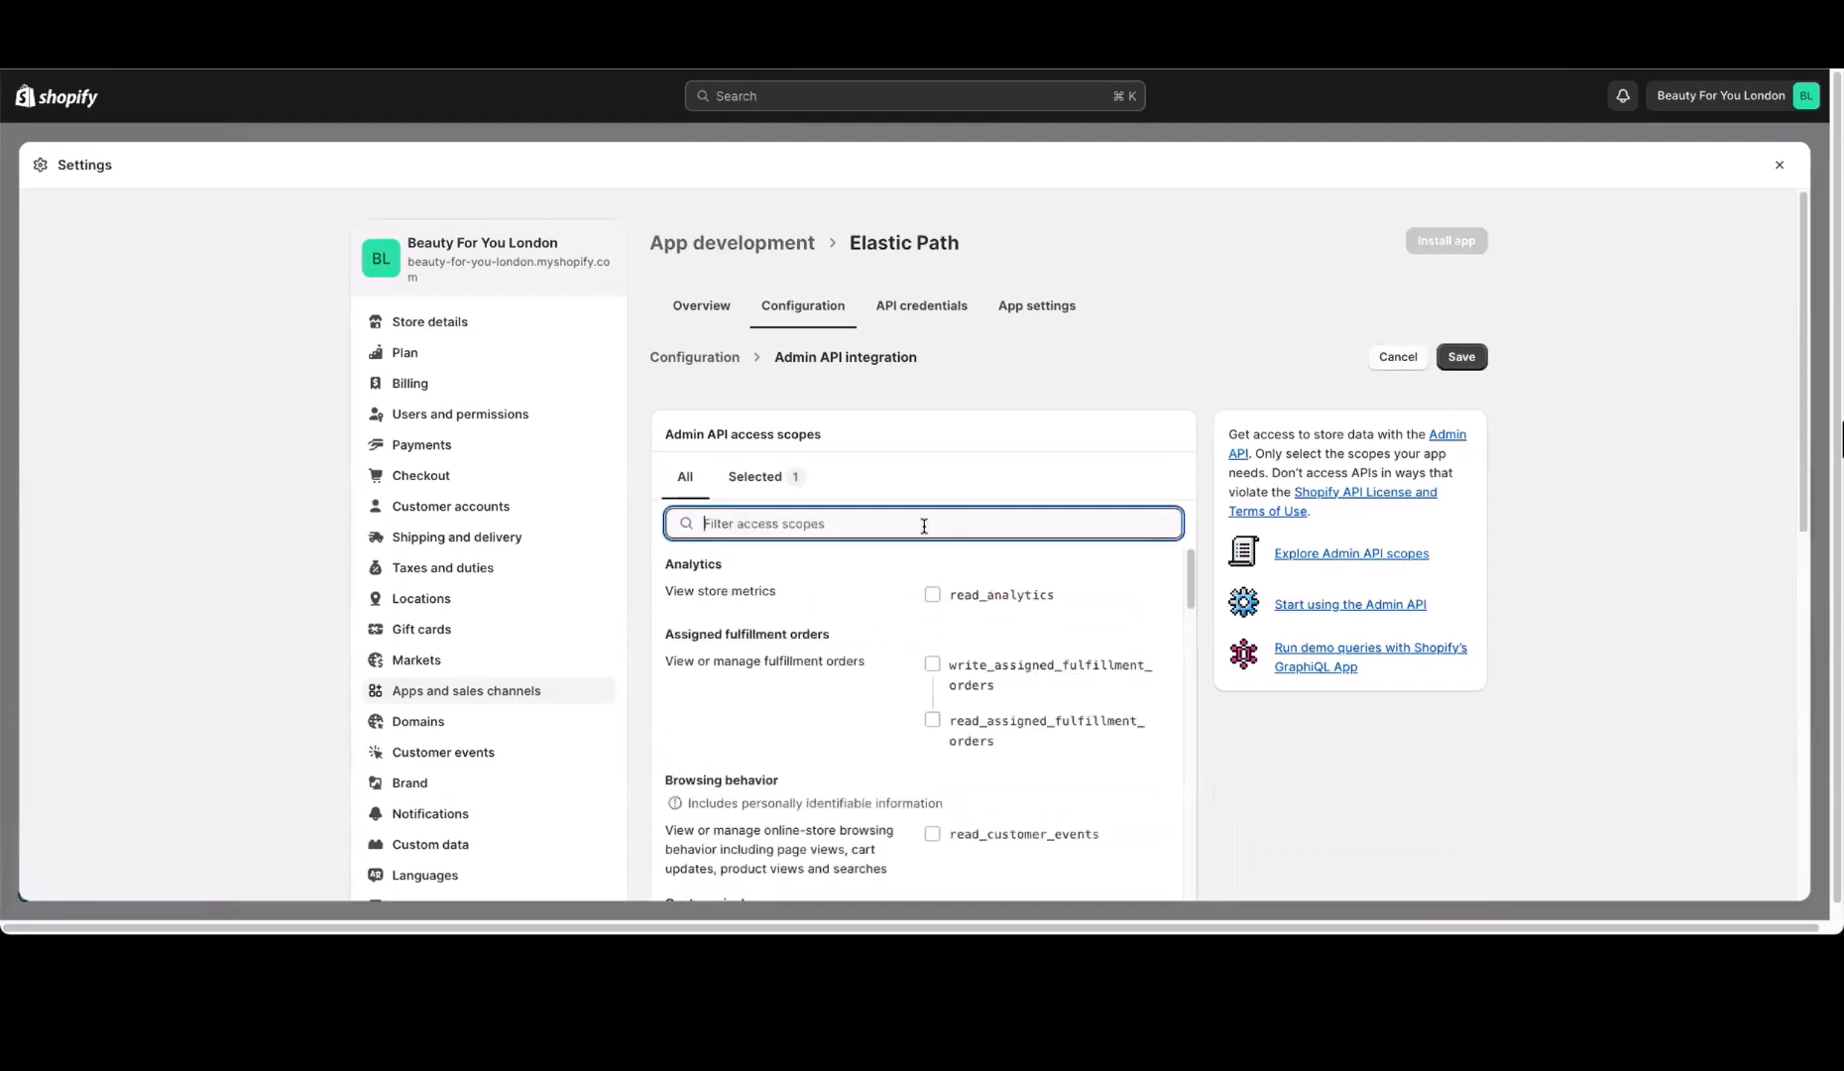
type("product")
scroll(889, 635, "down", 3)
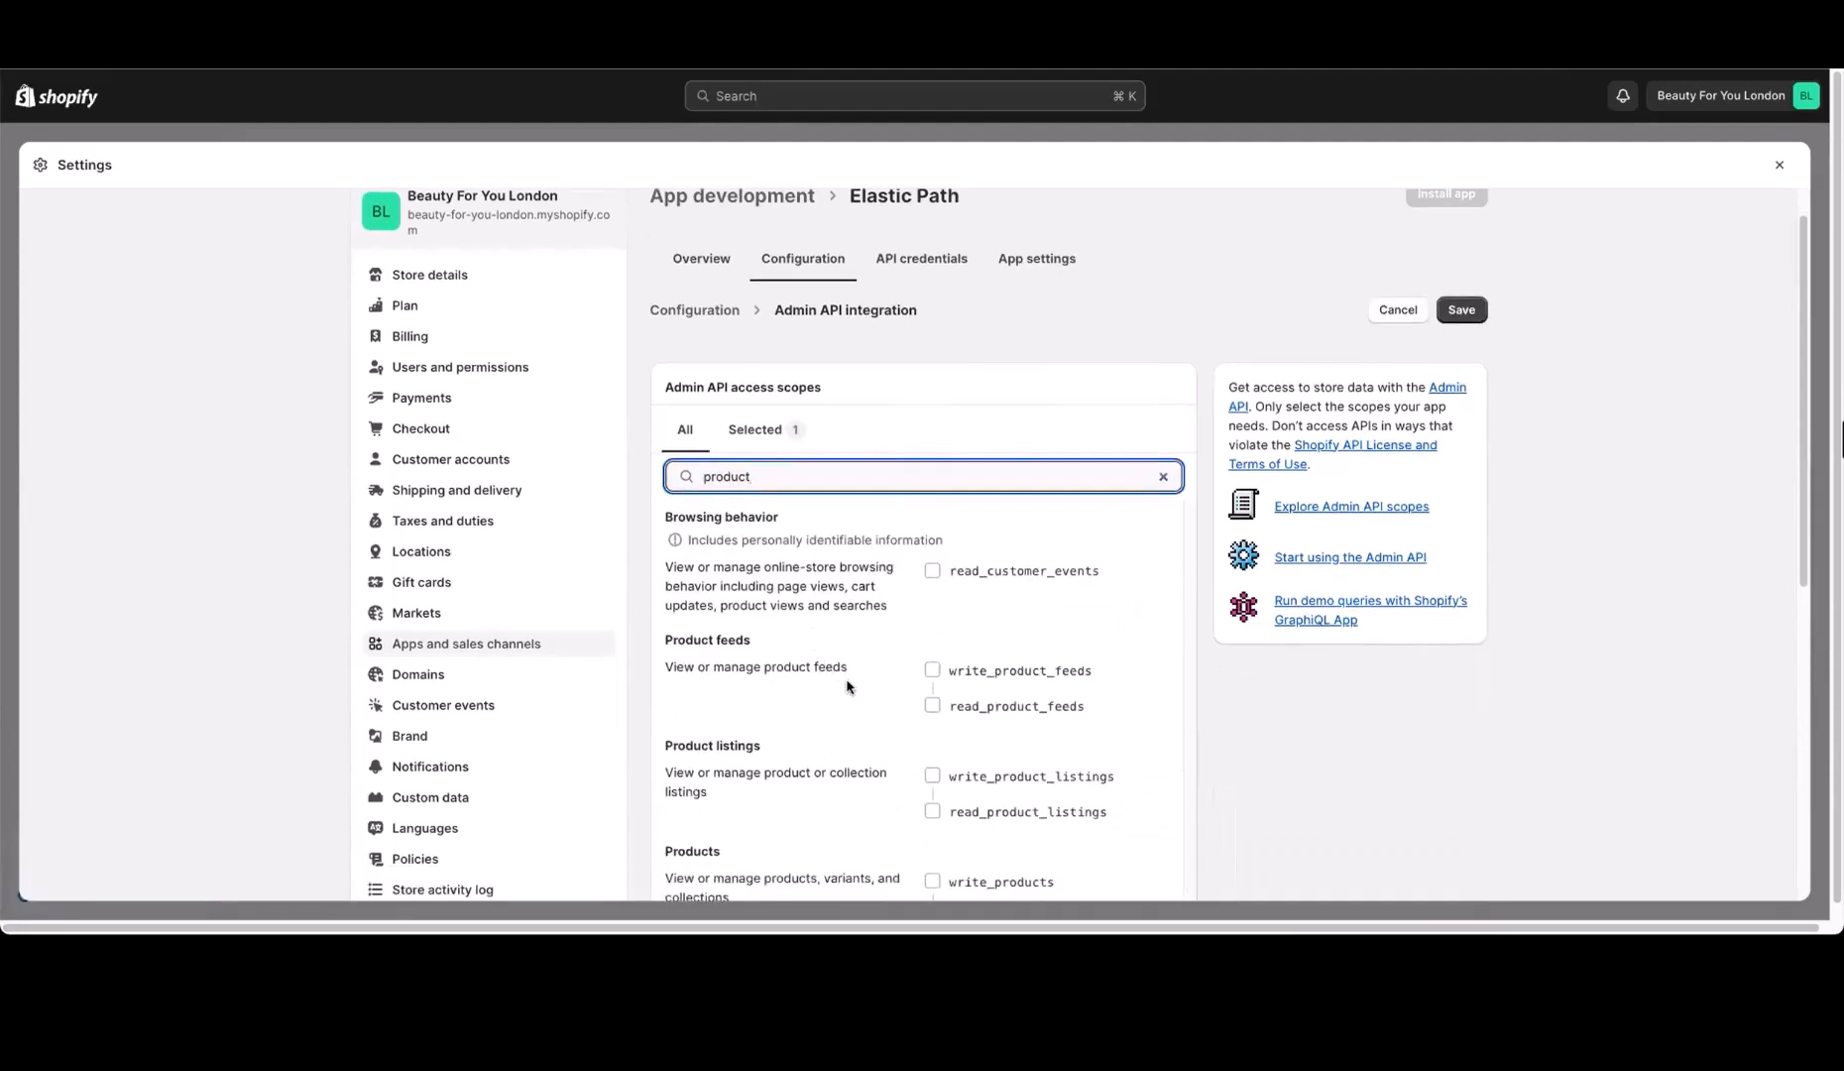
left_click(931, 735)
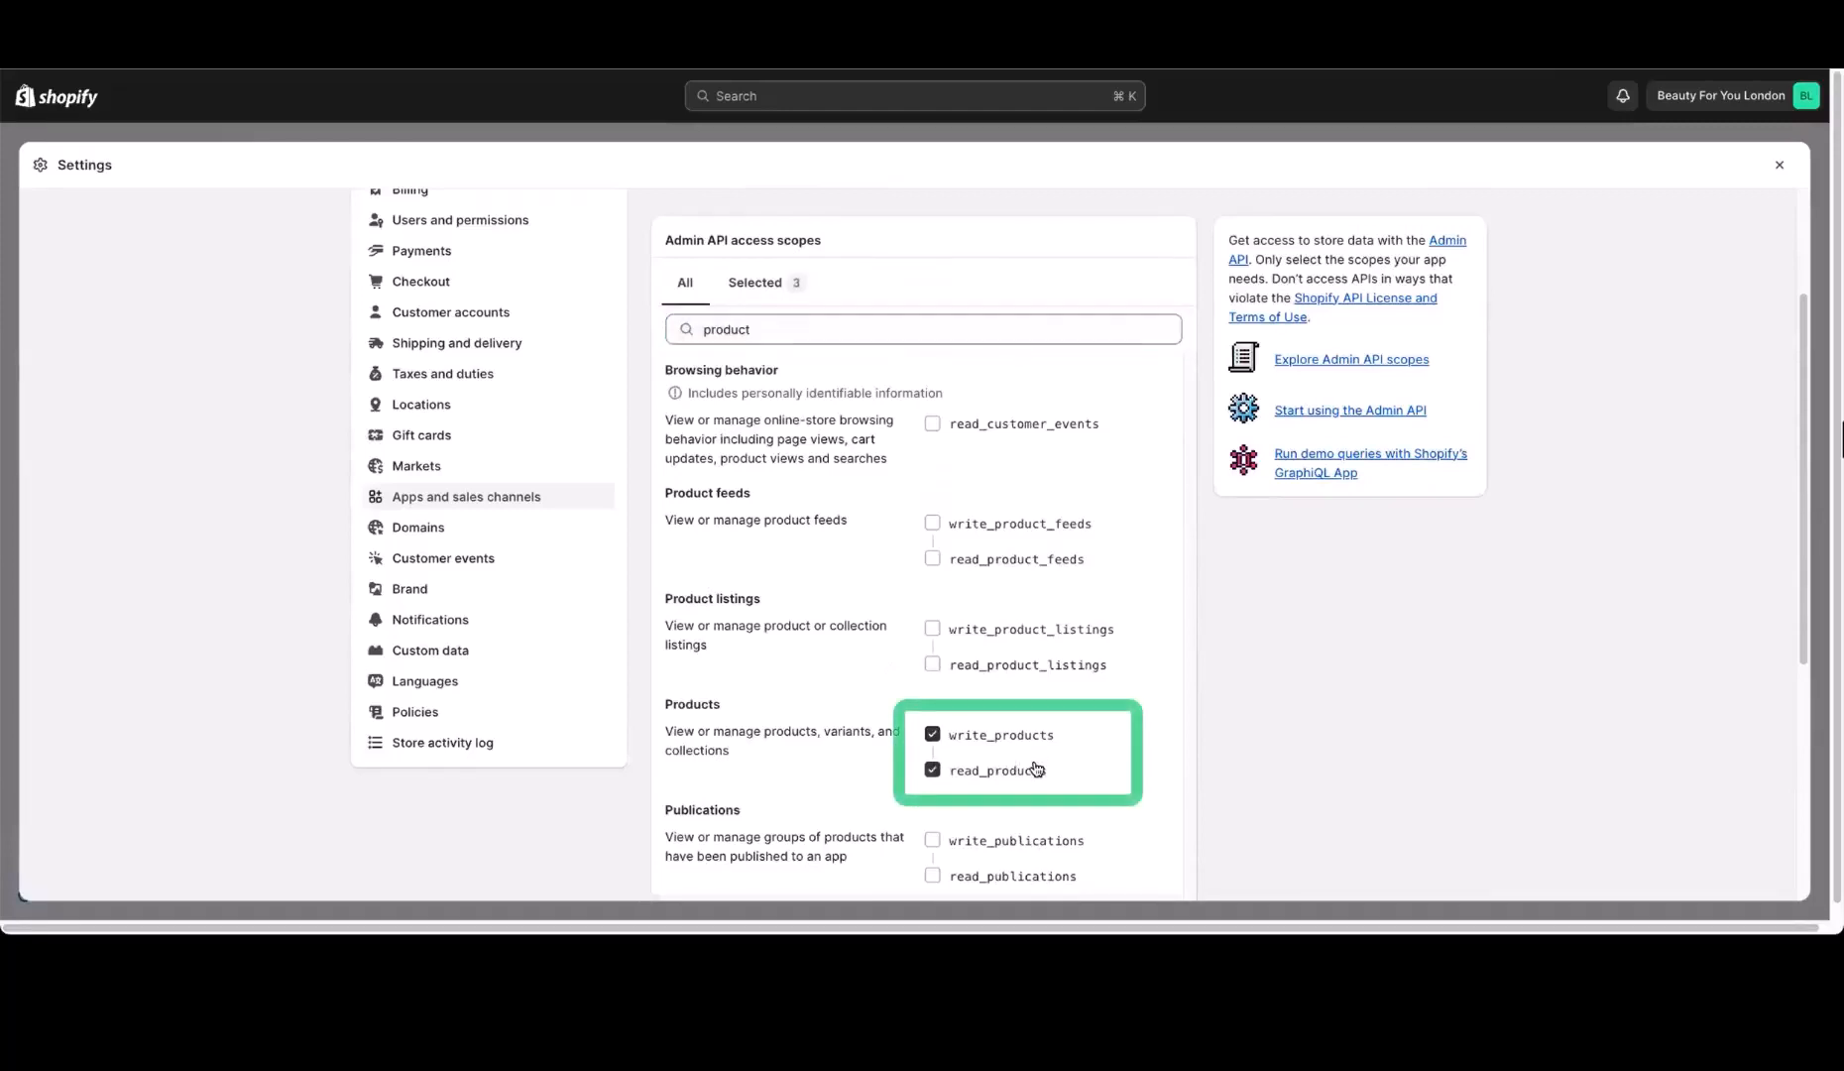
scroll(1497, 733, "down", 5)
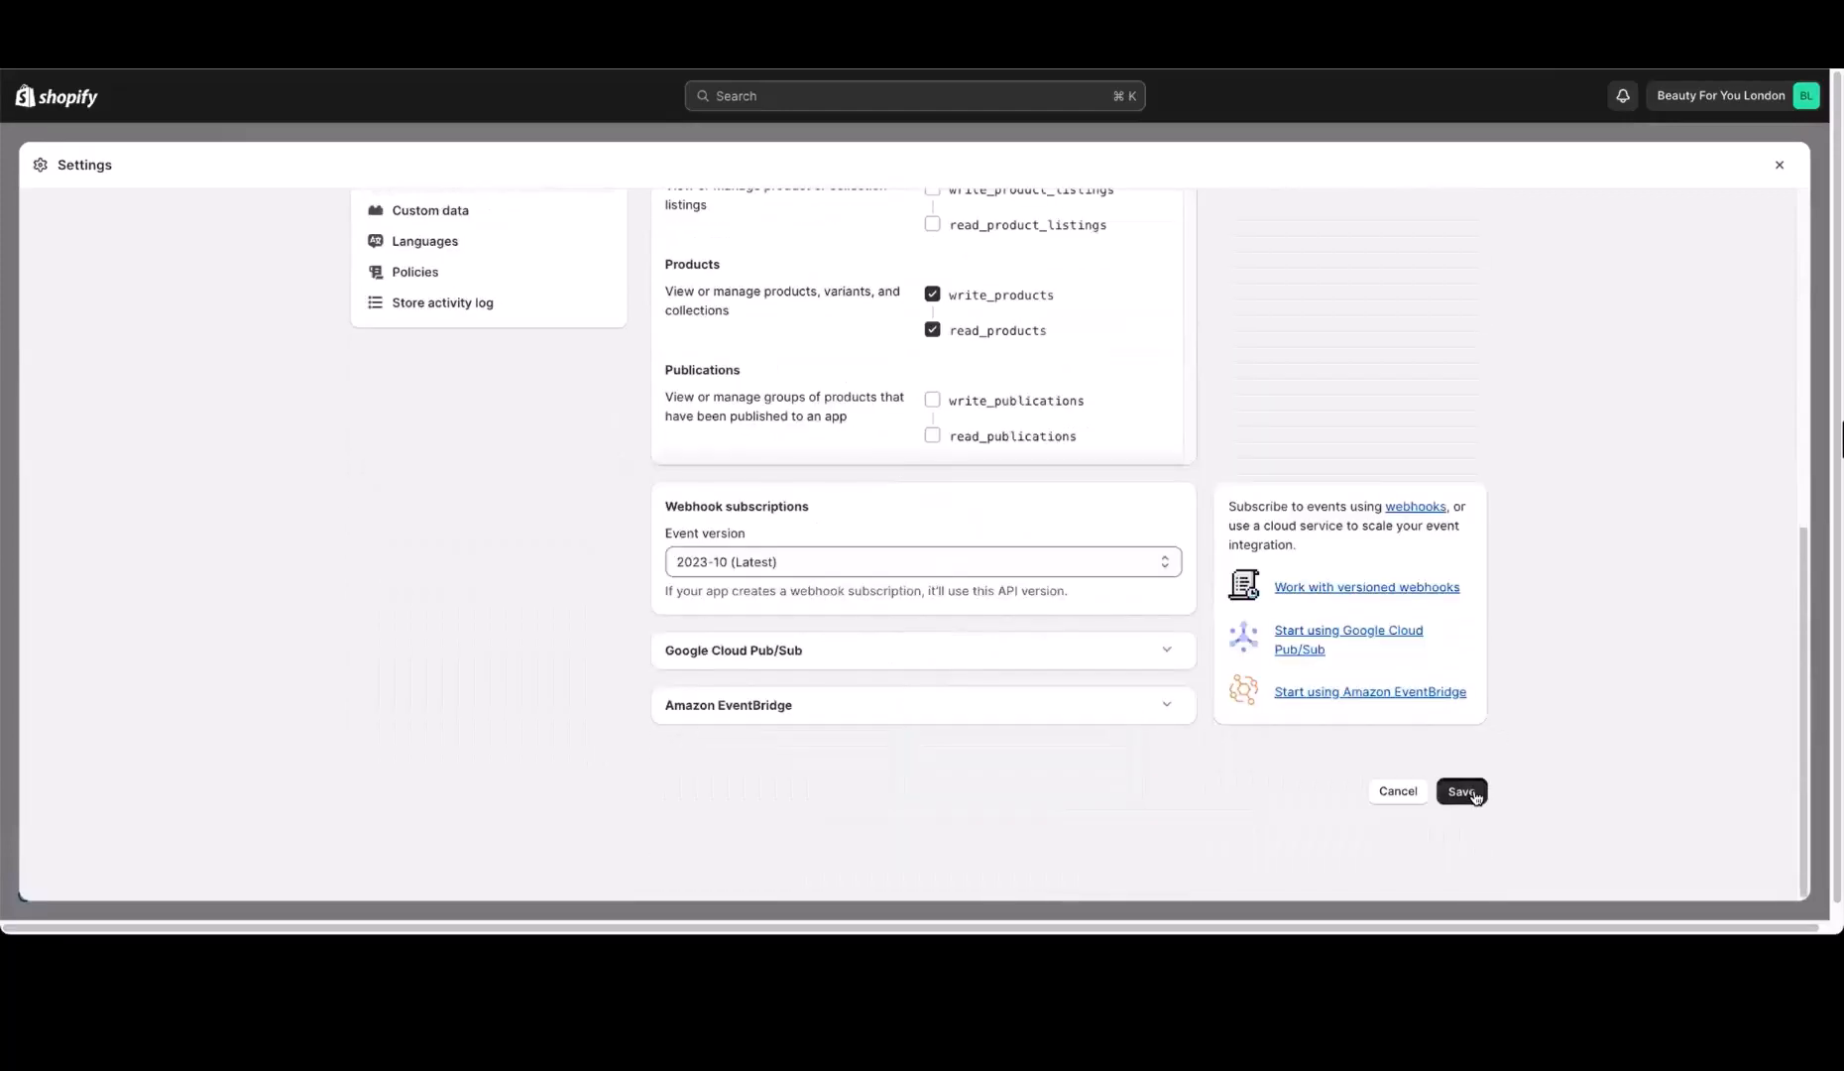
left_click(1462, 792)
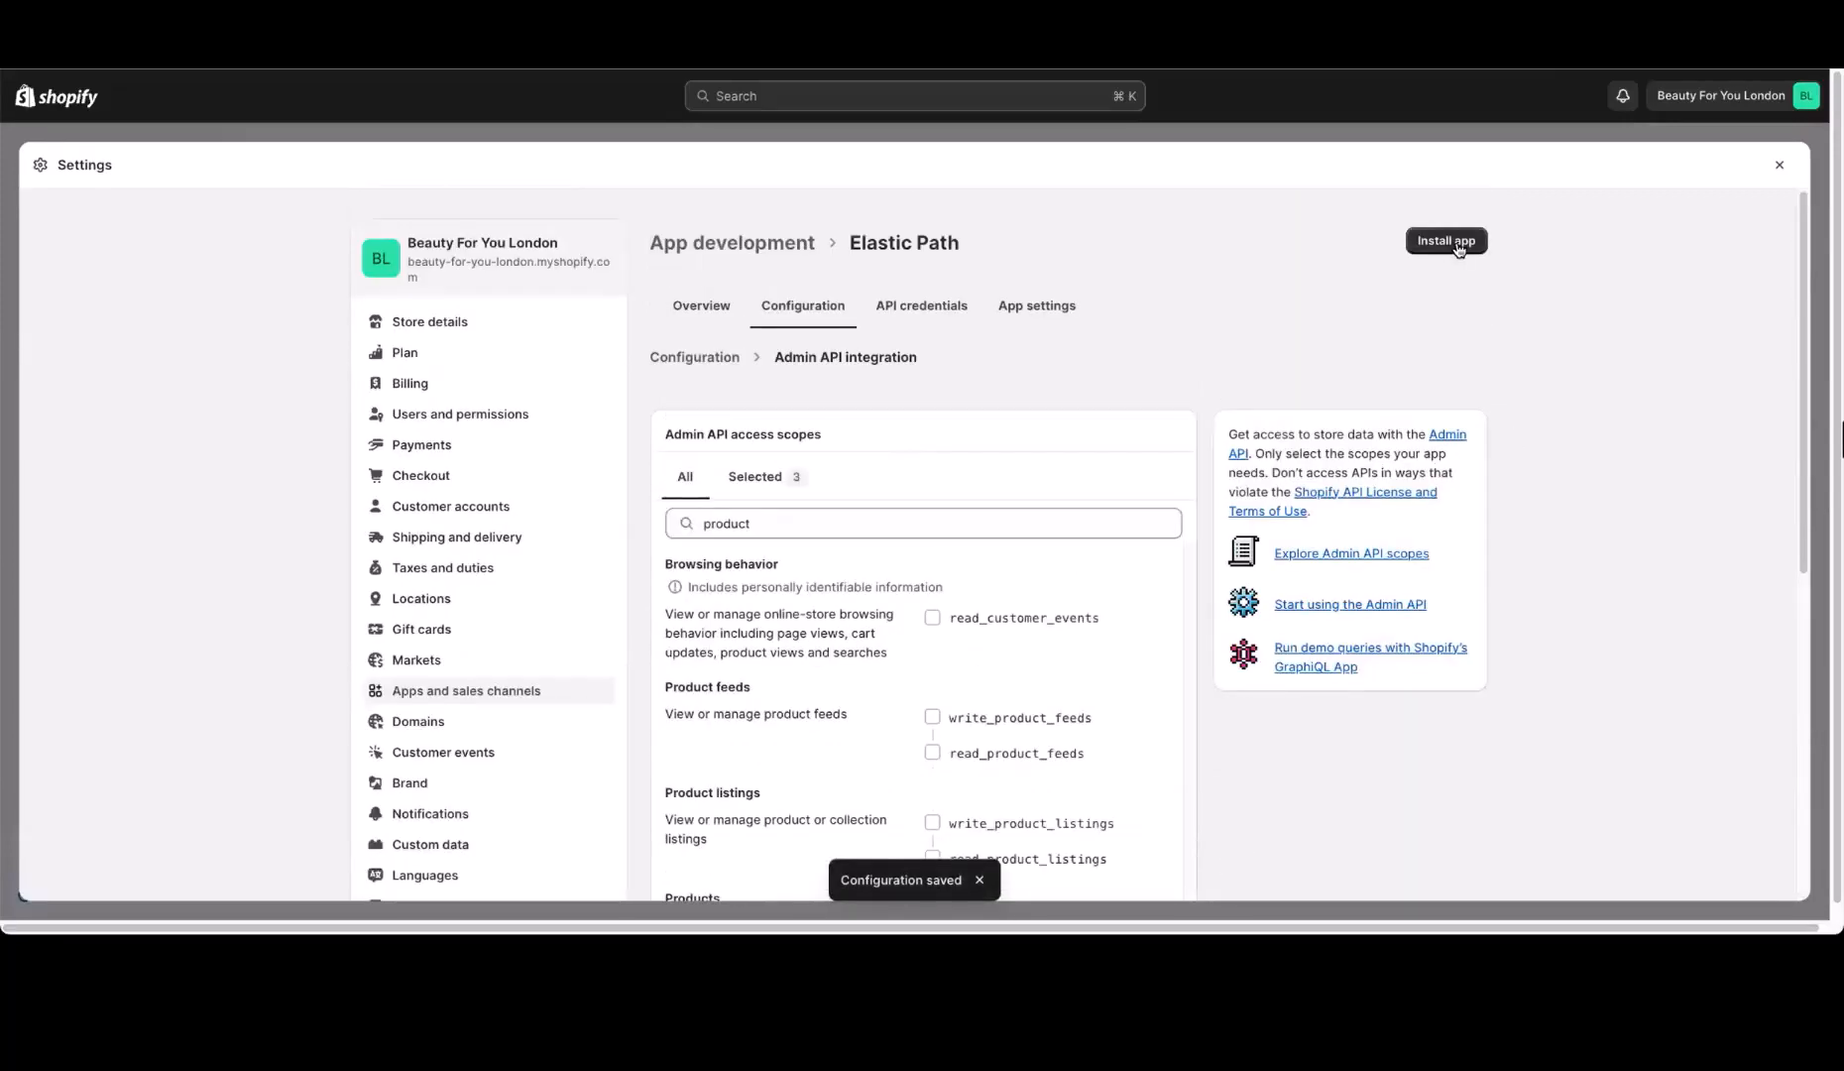
Install the Elastic Path app in the store, then reveal and copy its Admin API access token
left_click(1445, 241)
left_click(1167, 572)
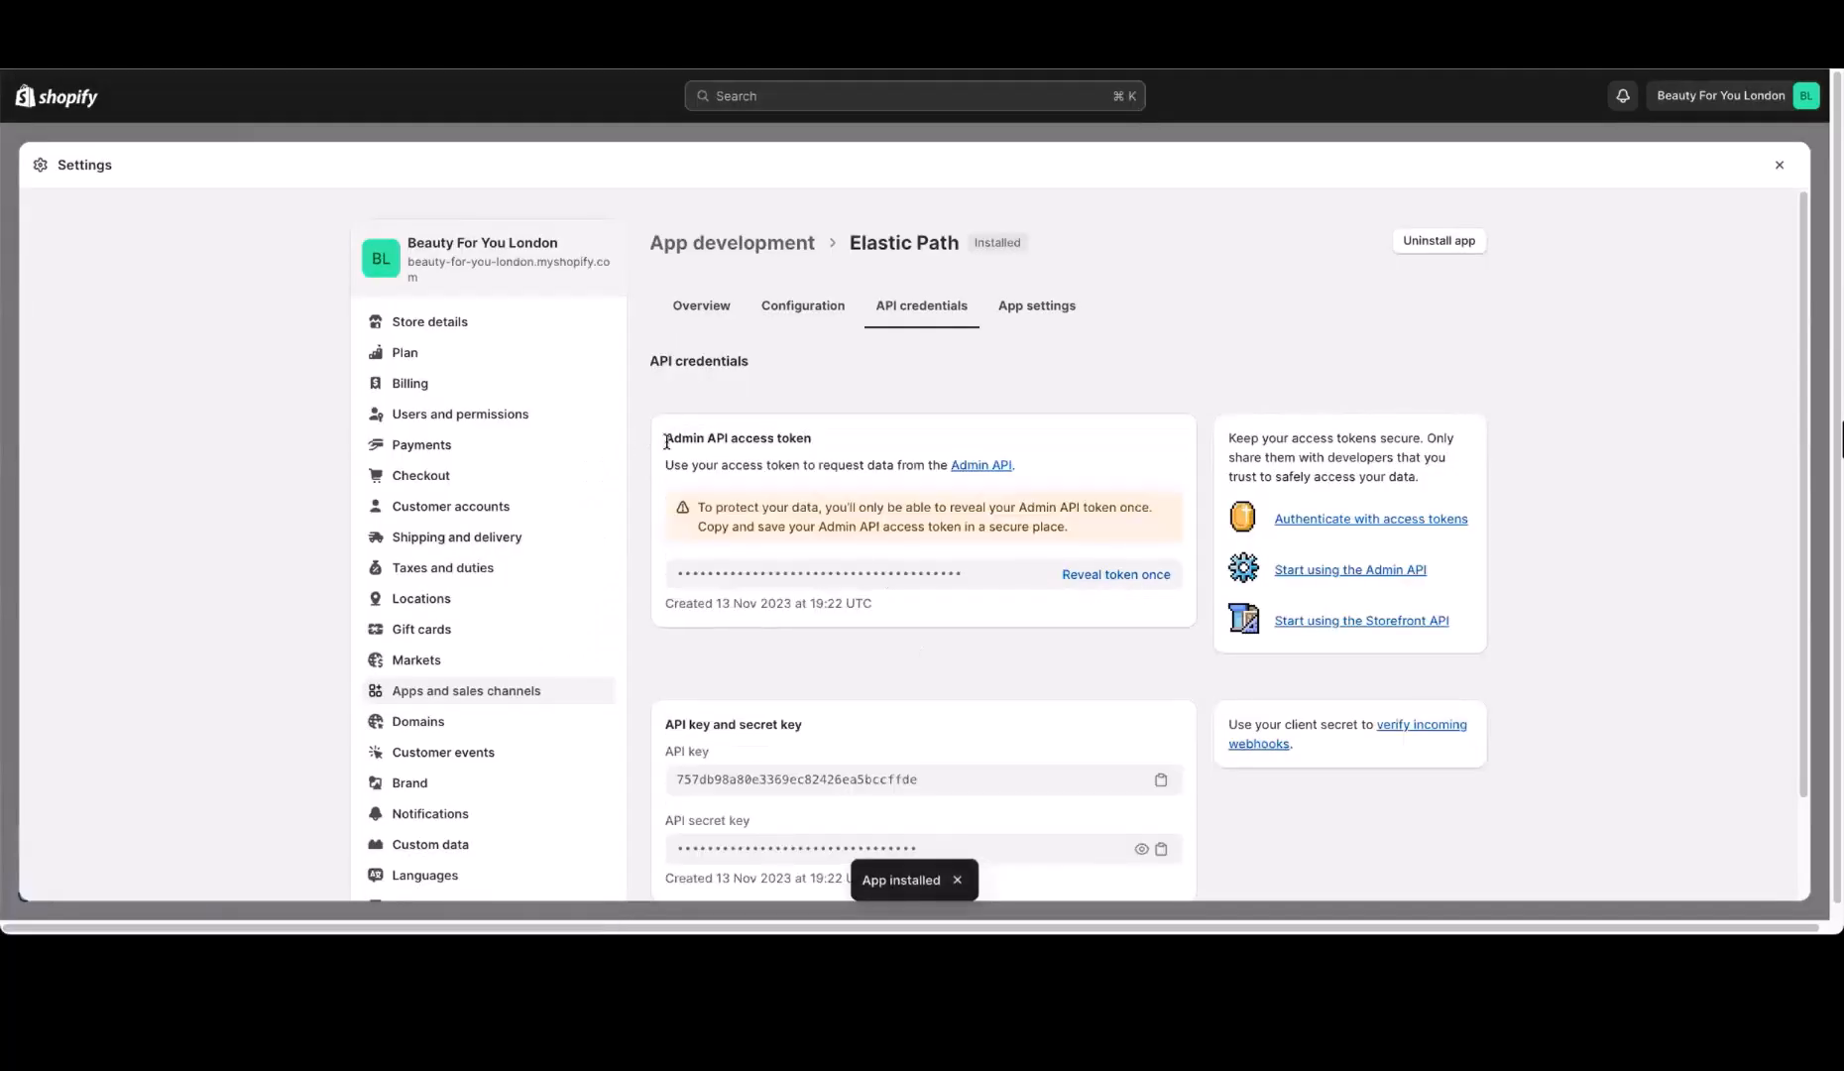
left_click_drag(666, 442, 859, 452)
left_click(833, 451)
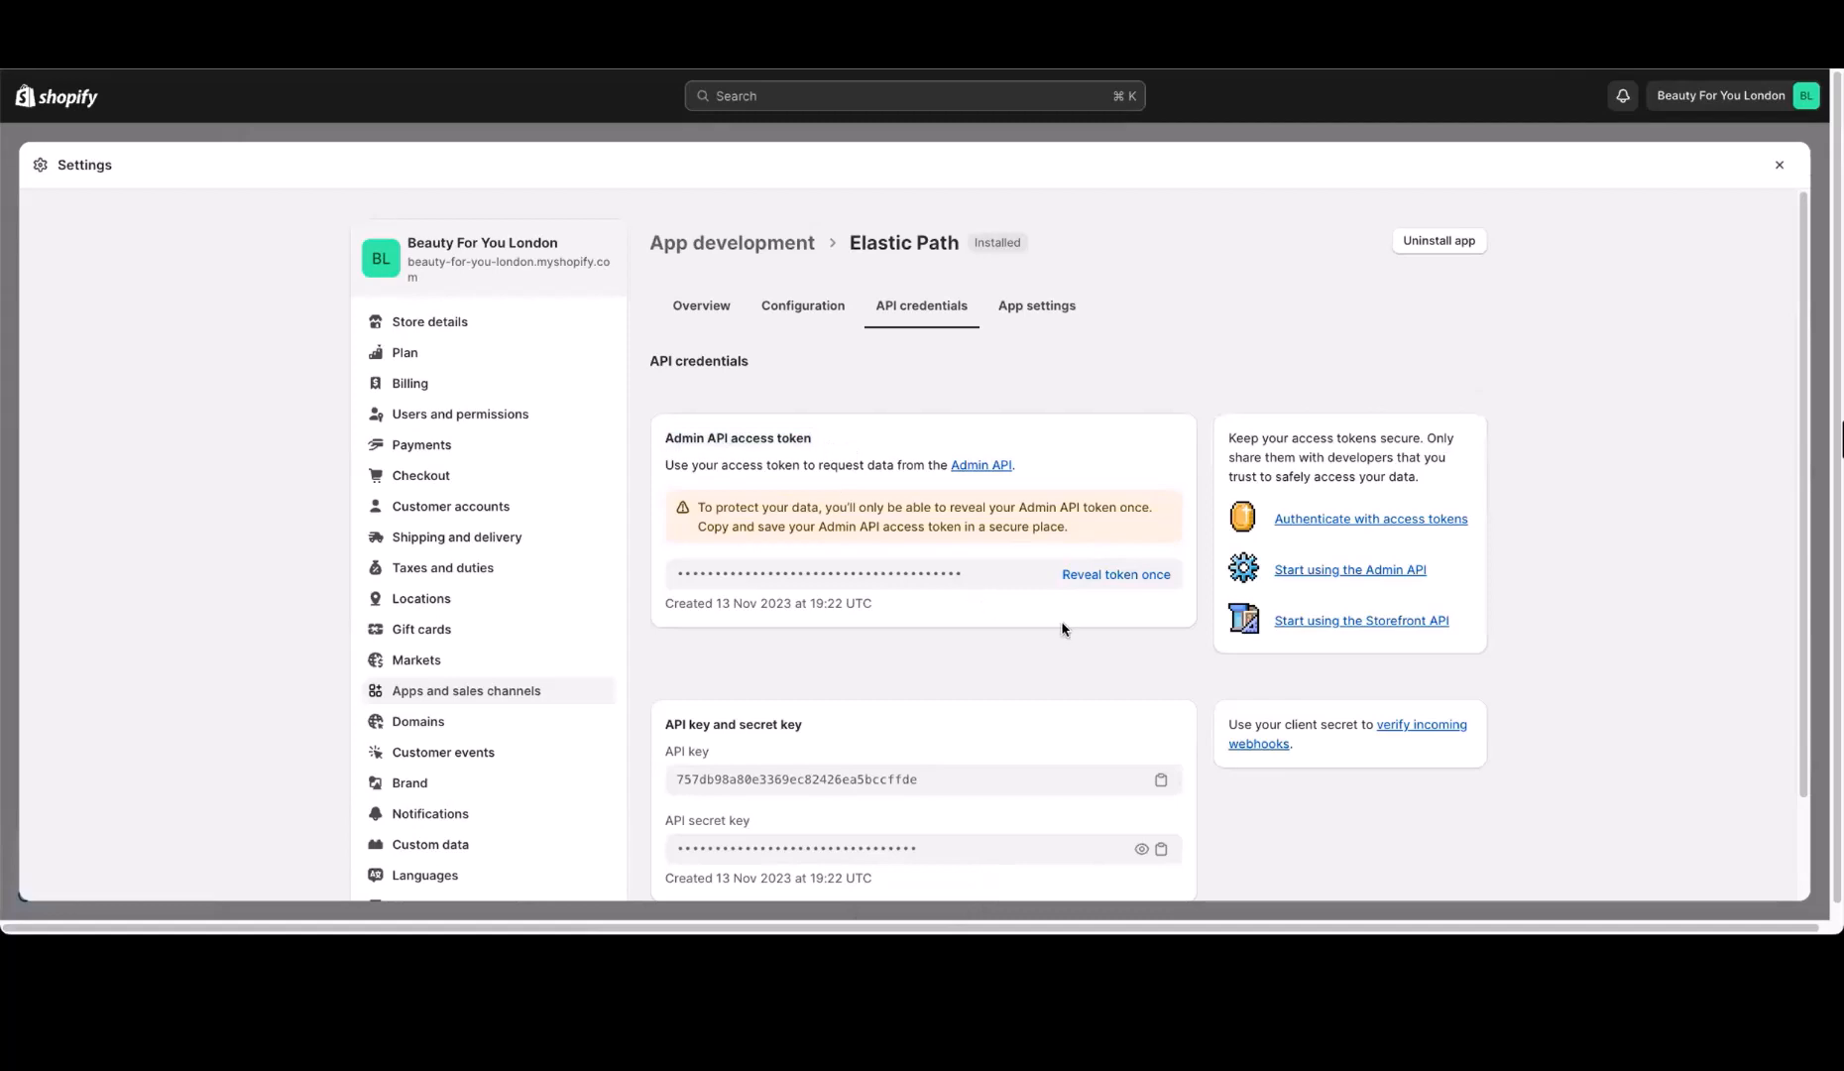
left_click(1112, 581)
left_click(1160, 574)
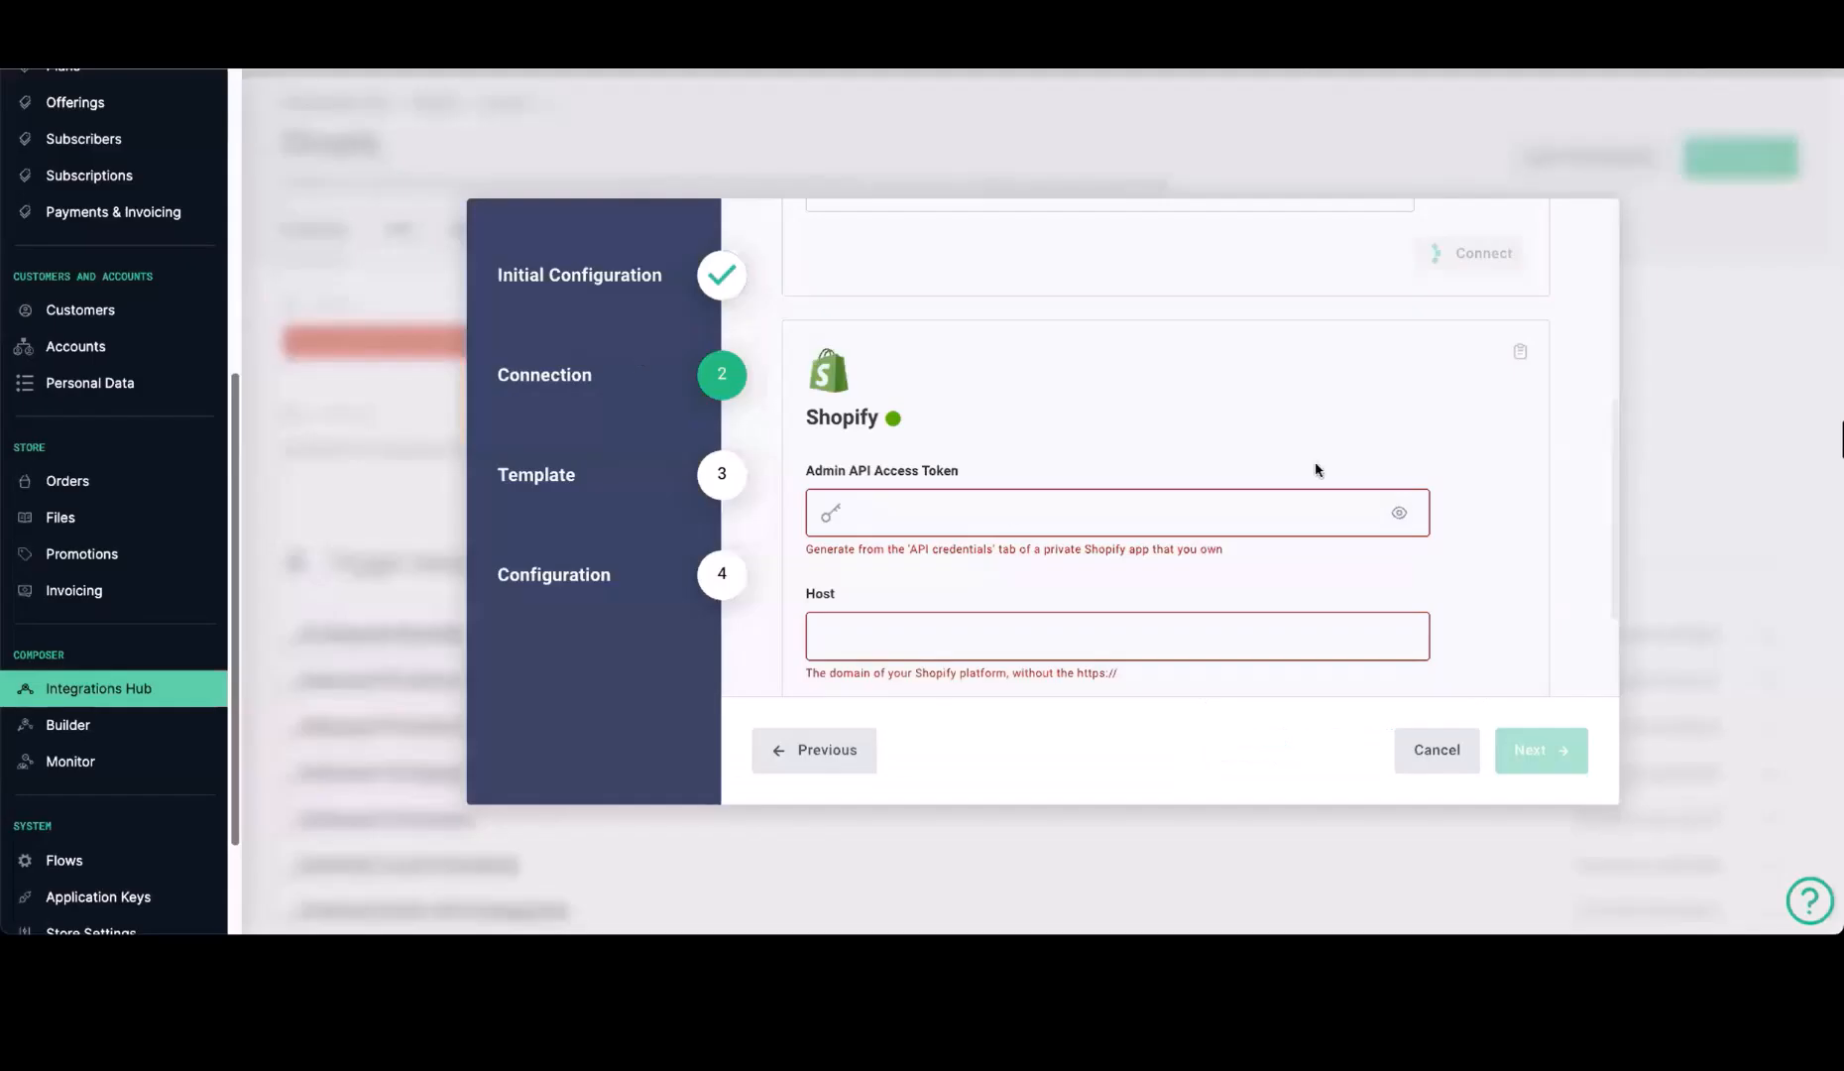
Back in Elastic Path Composer, paste the Admin API access token and set the Shopify host to beauty-for-you-london.myshopify.com
scroll(1034, 457, "down", 3)
left_click(1139, 343)
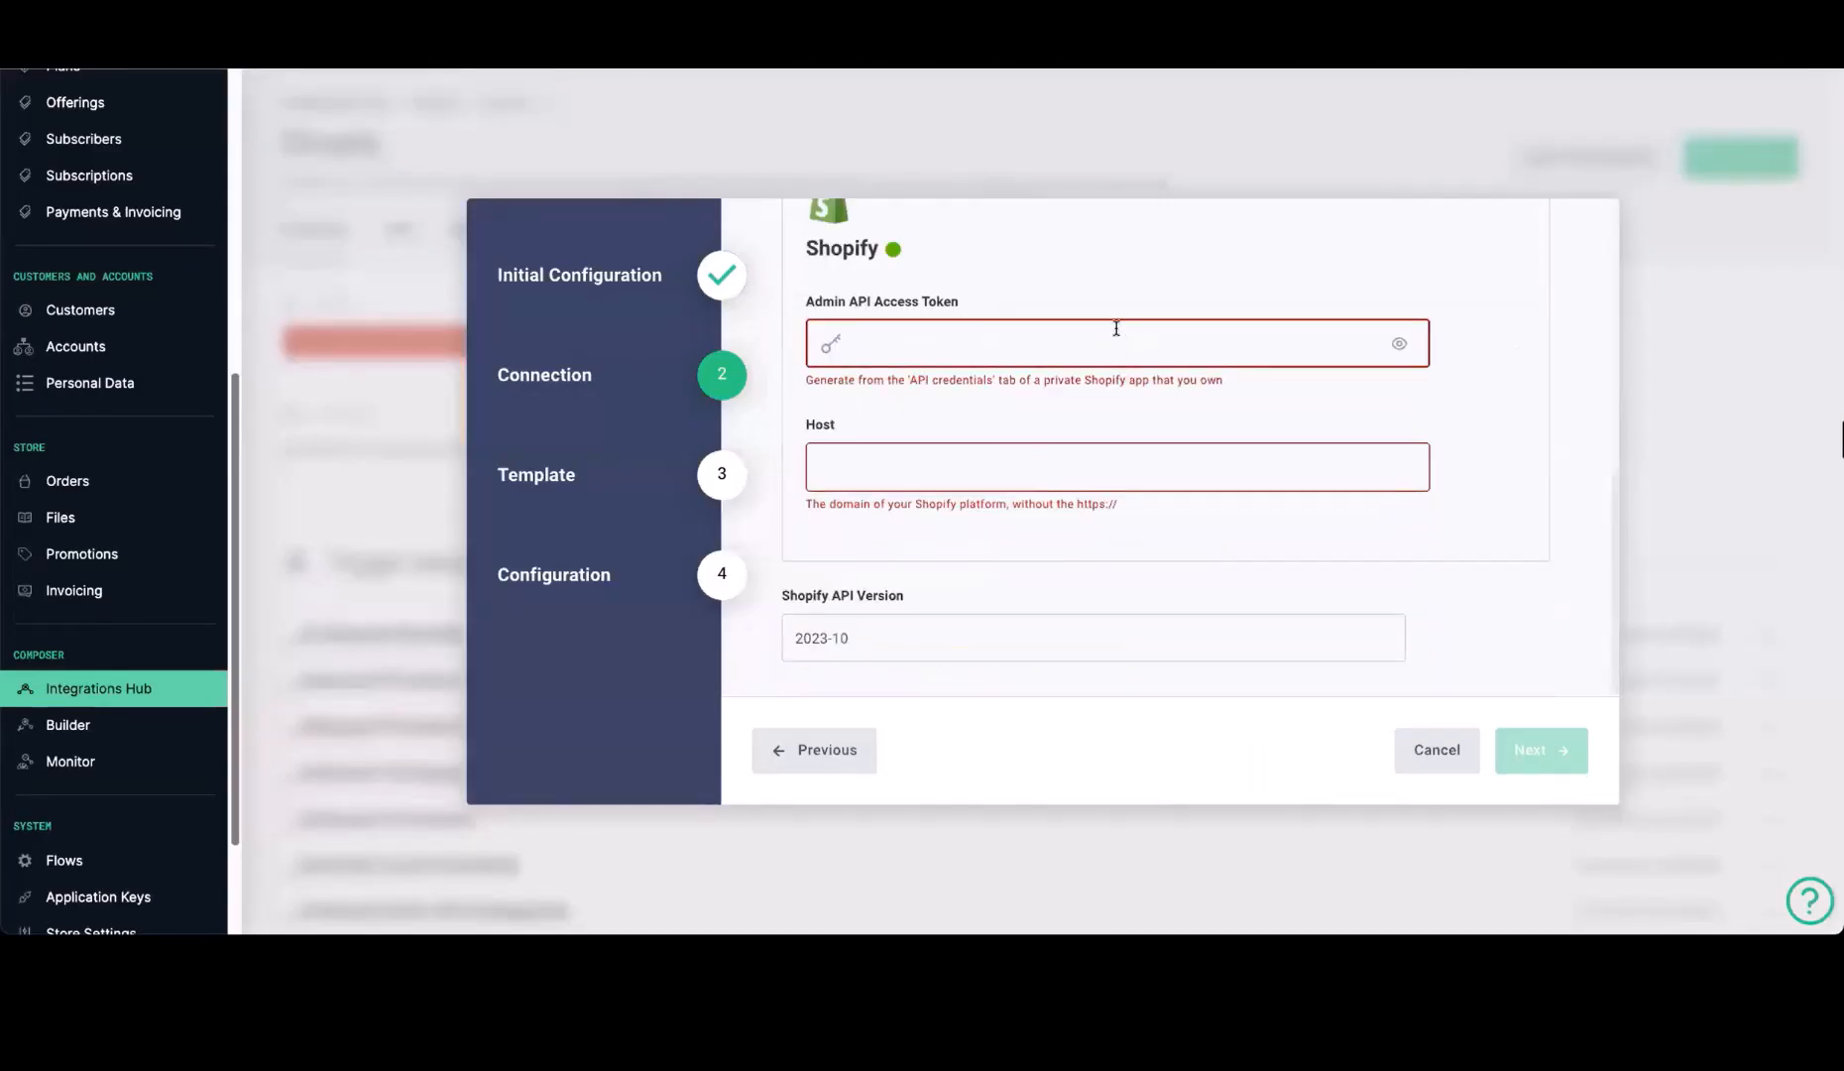
key("ctrl+v")
left_click(899, 491)
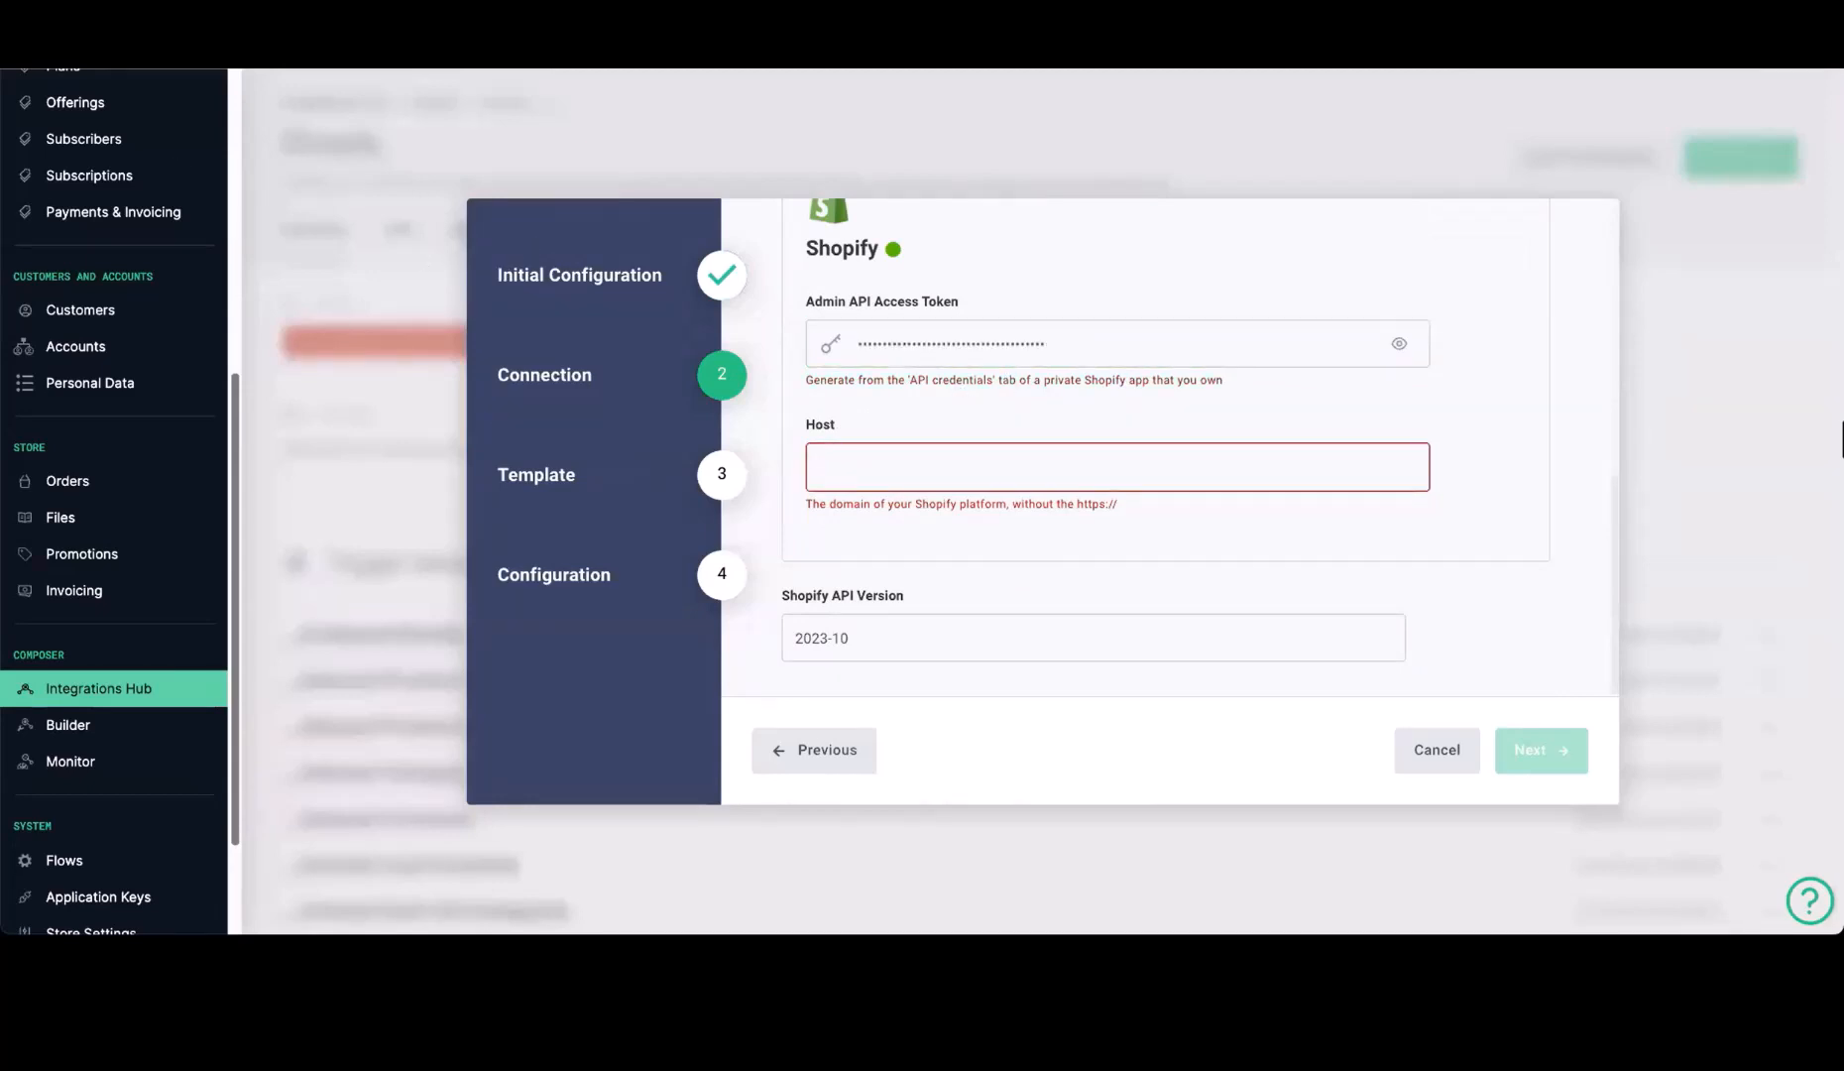
key("ctrl+v")
Paste the client ID and client secret into the integration's Elastic Path connection credentials
scroll(1190, 476, "up", 5)
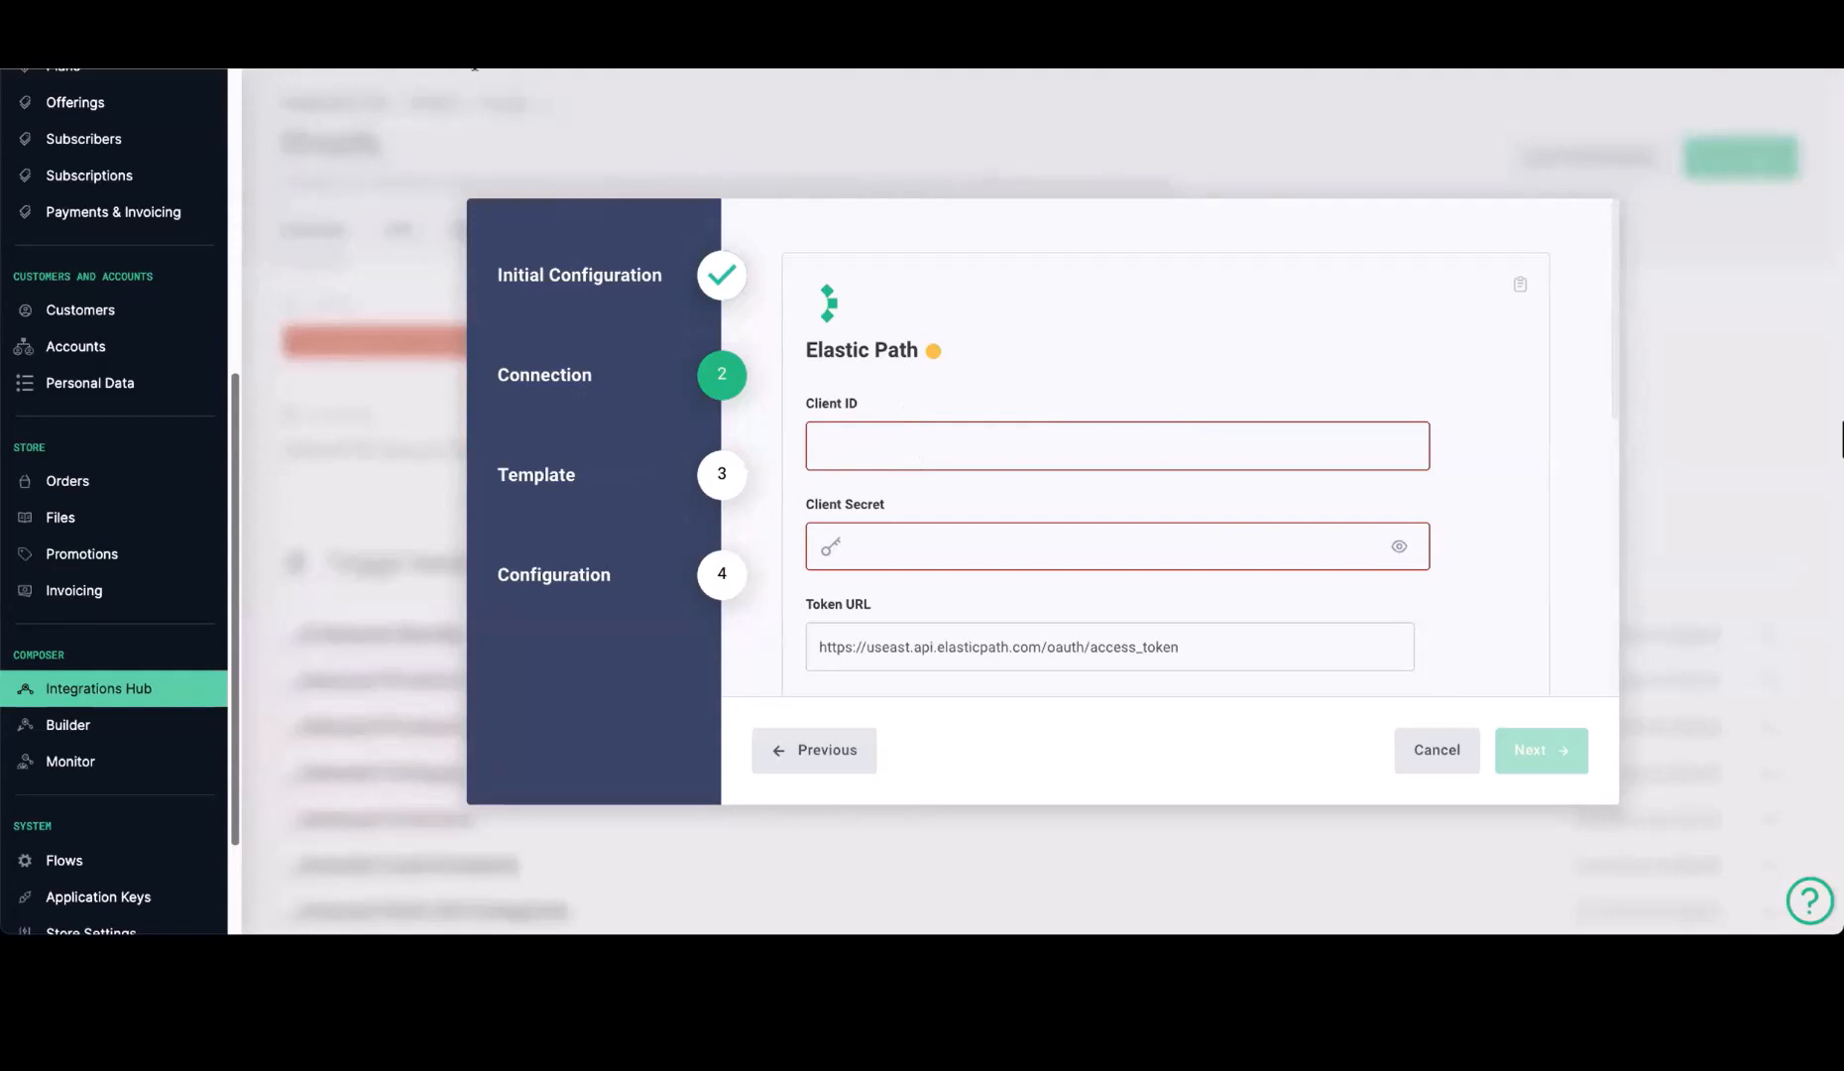
left_click(868, 452)
key("ctrl+v")
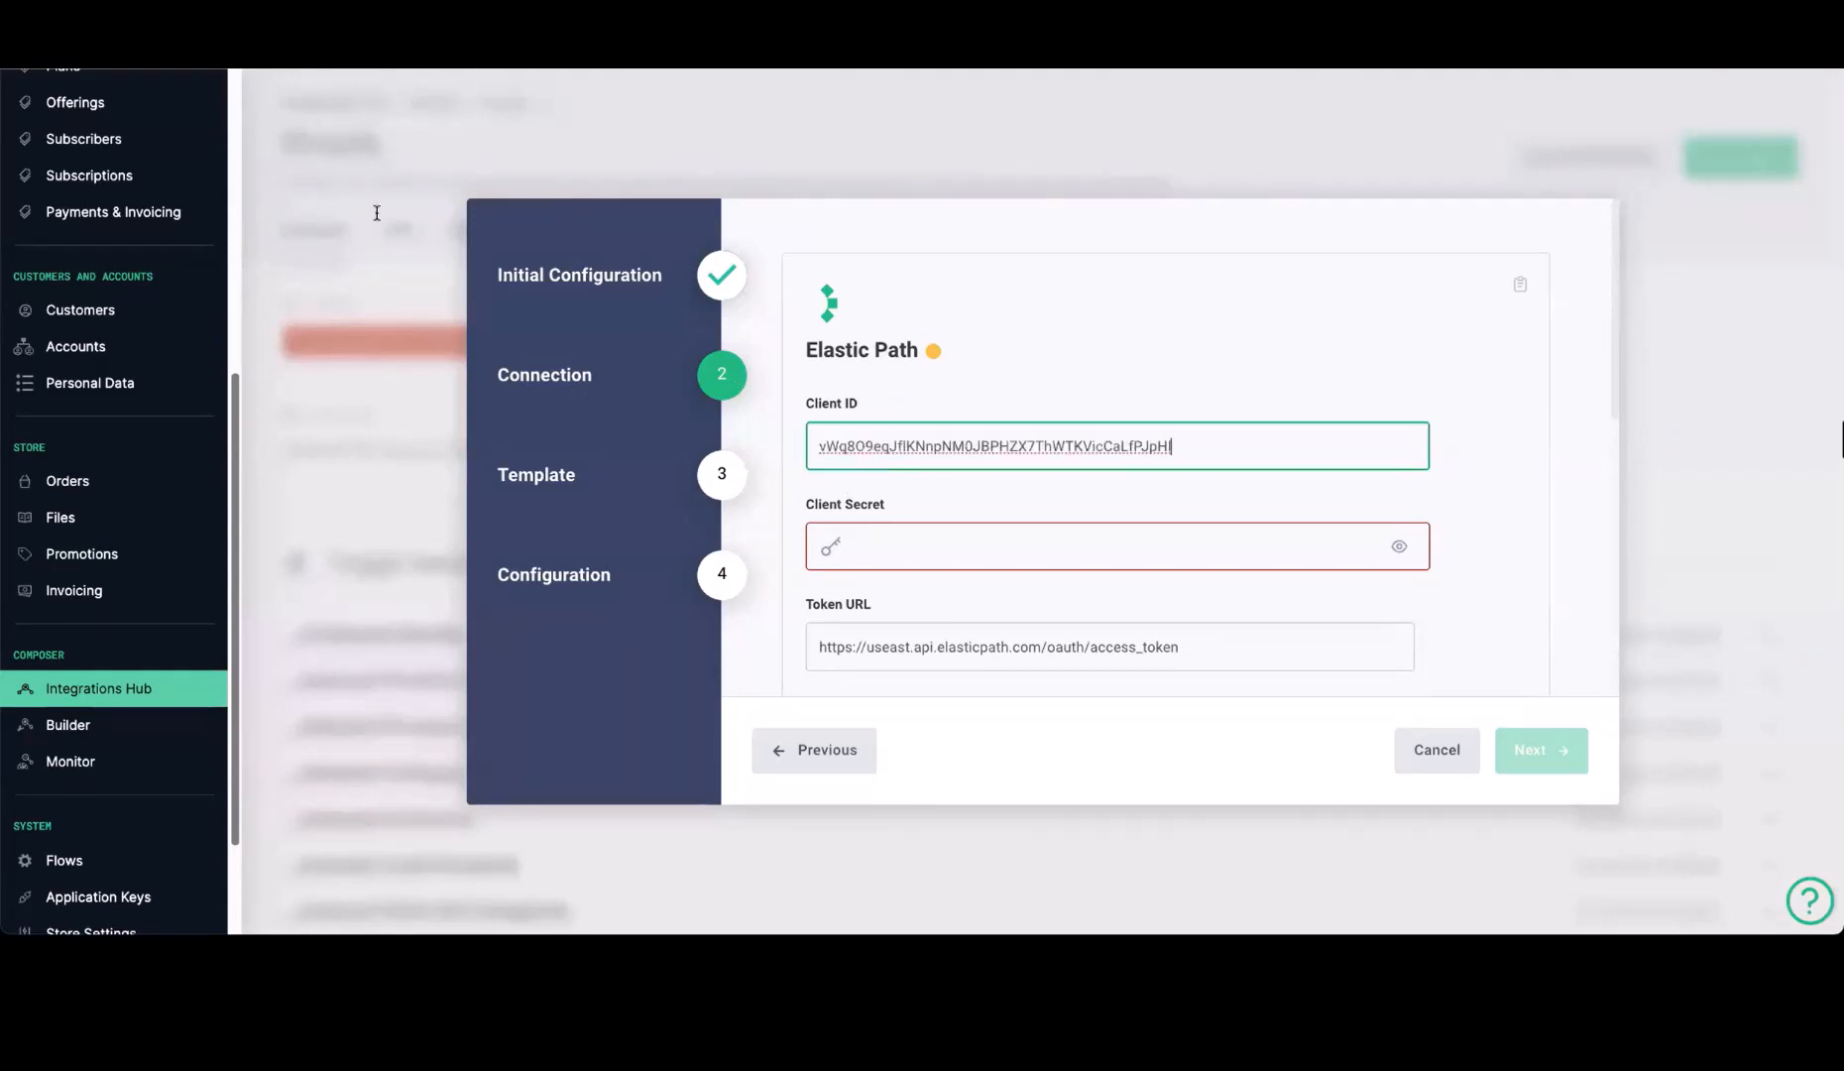
key("super+Tab")
key("super+Tab")
left_click(914, 545)
key("ctrl+v")
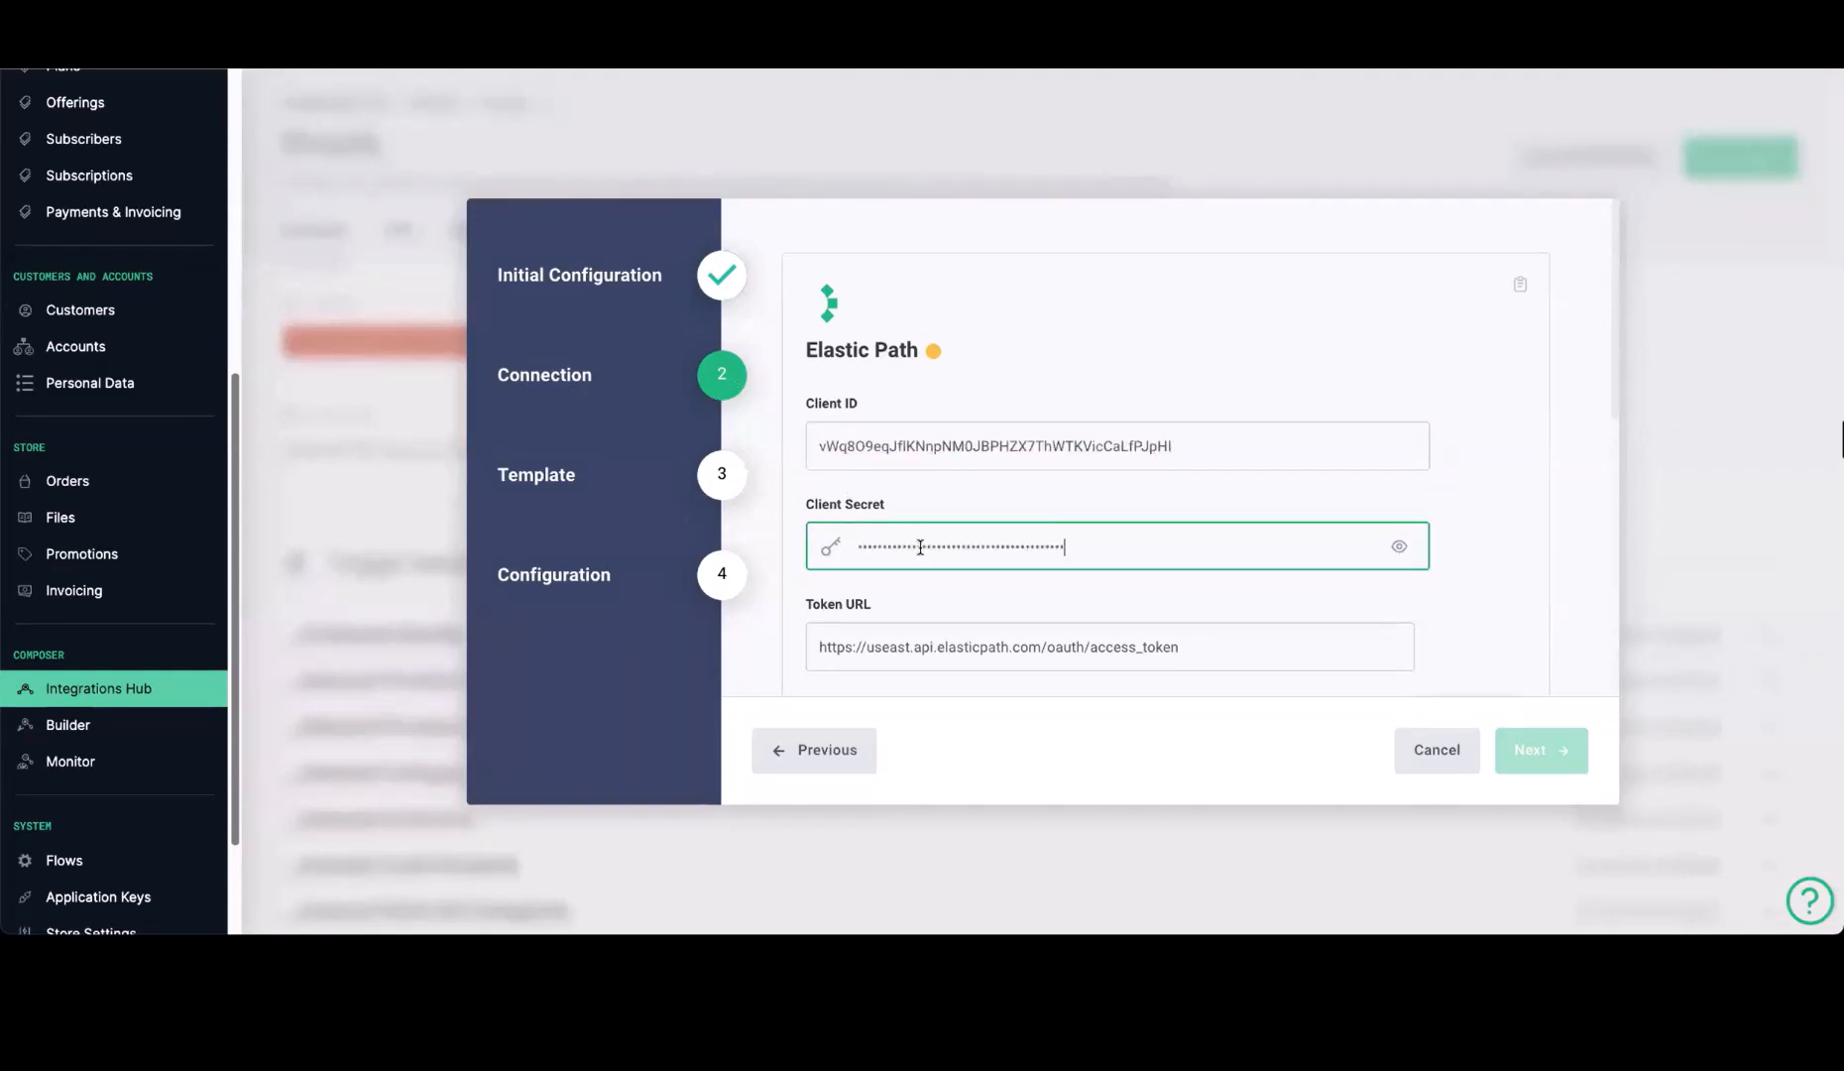
double_click(891, 649)
type("euwest")
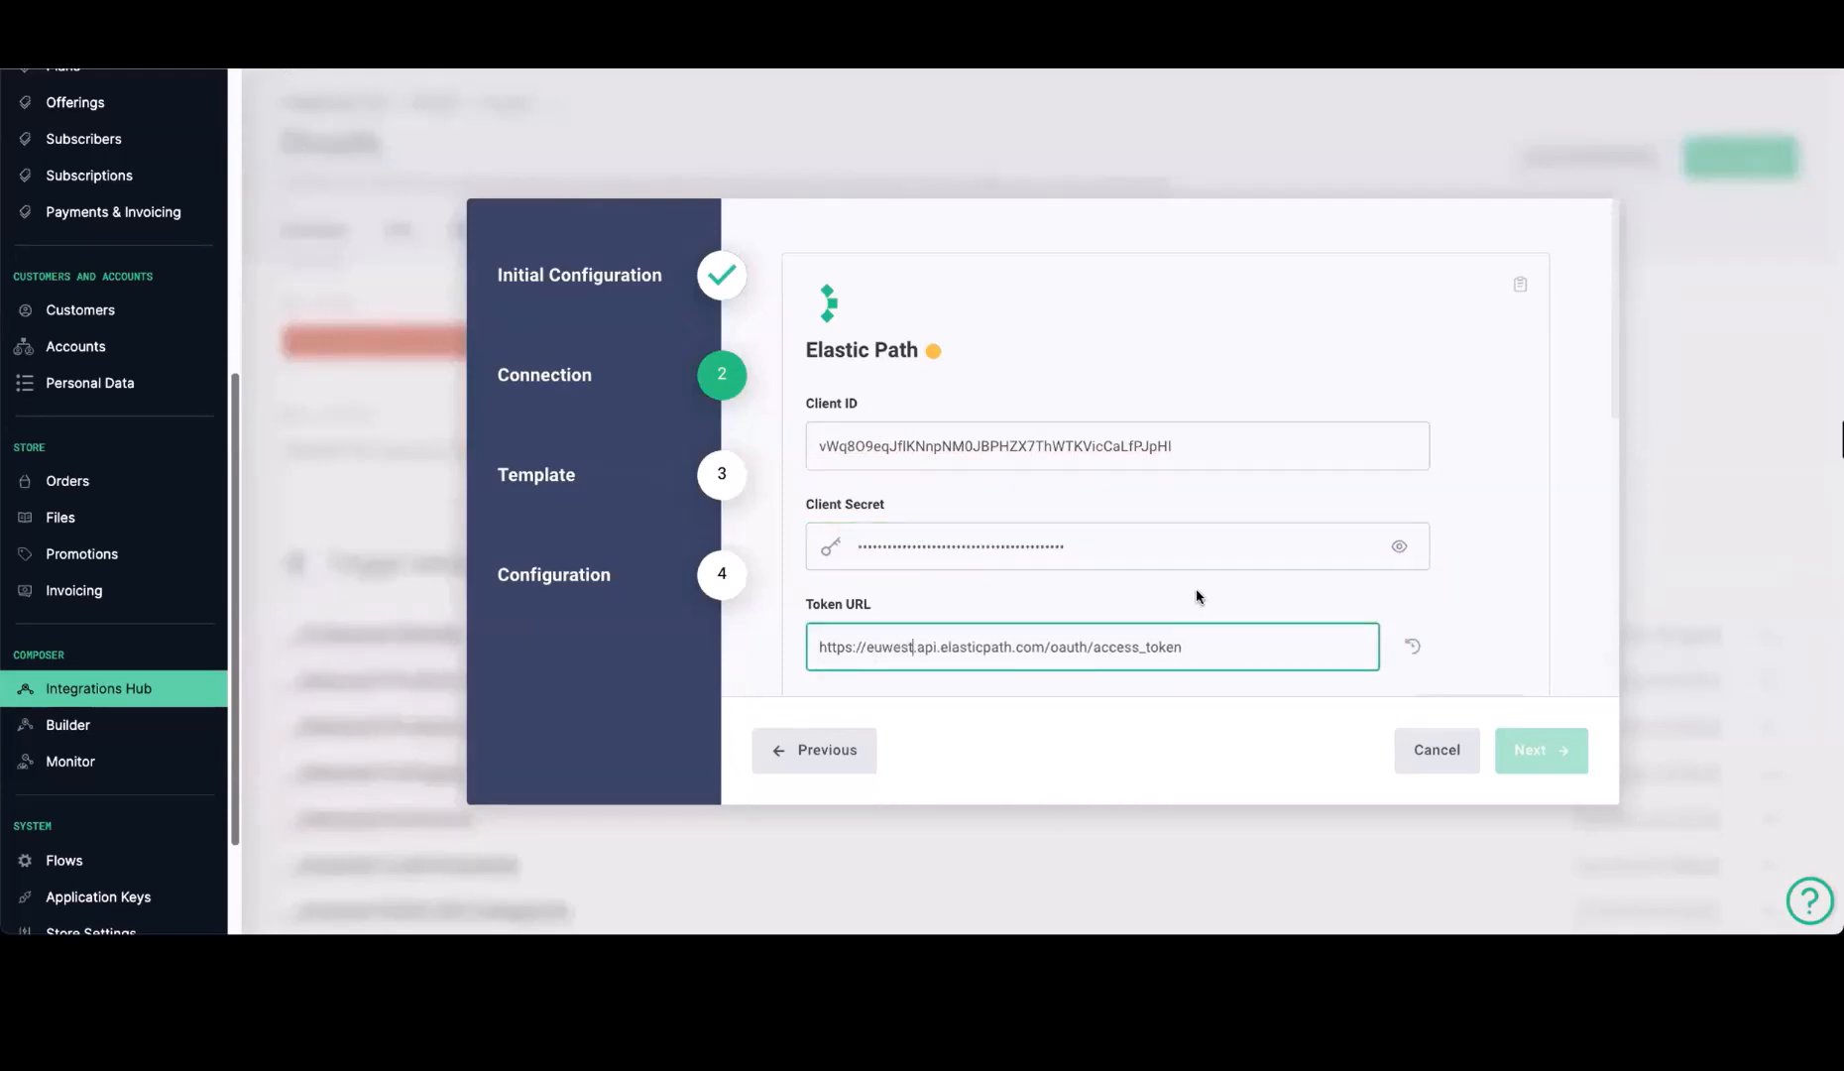
scroll(1527, 595, "down", 1)
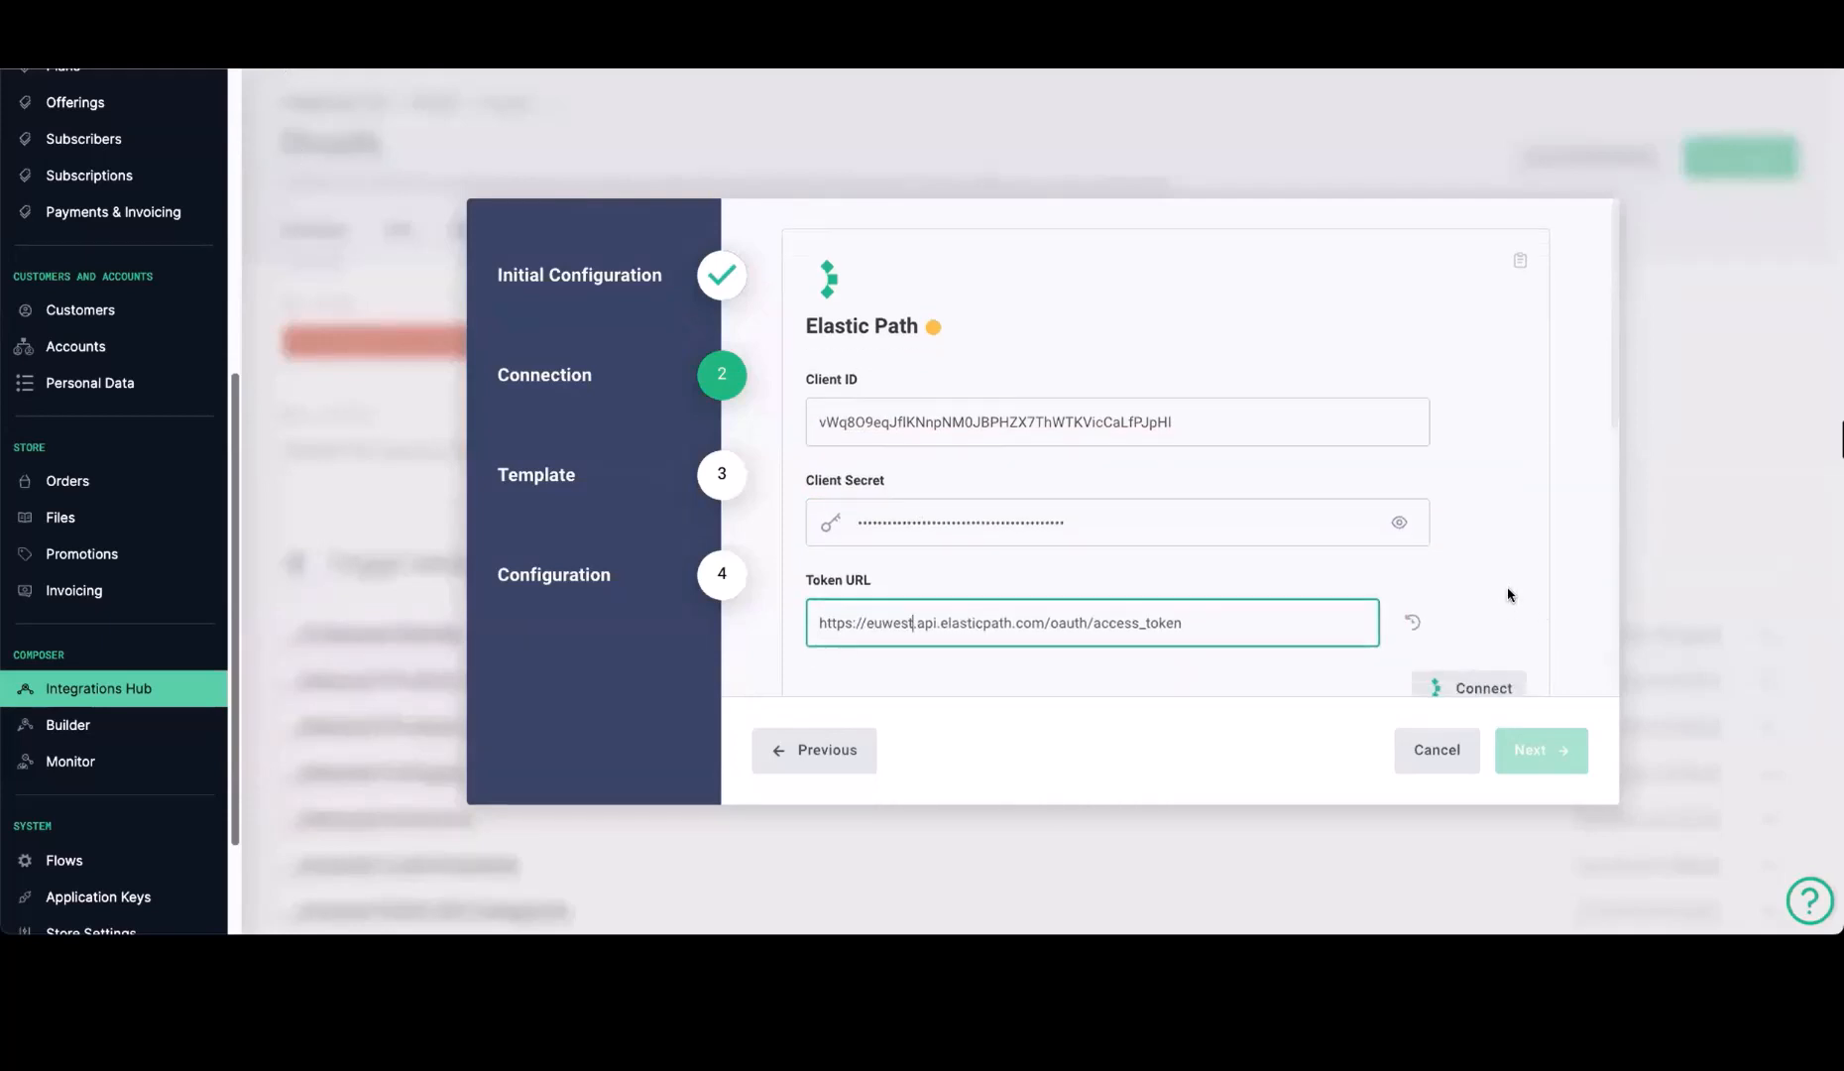
left_click(1475, 674)
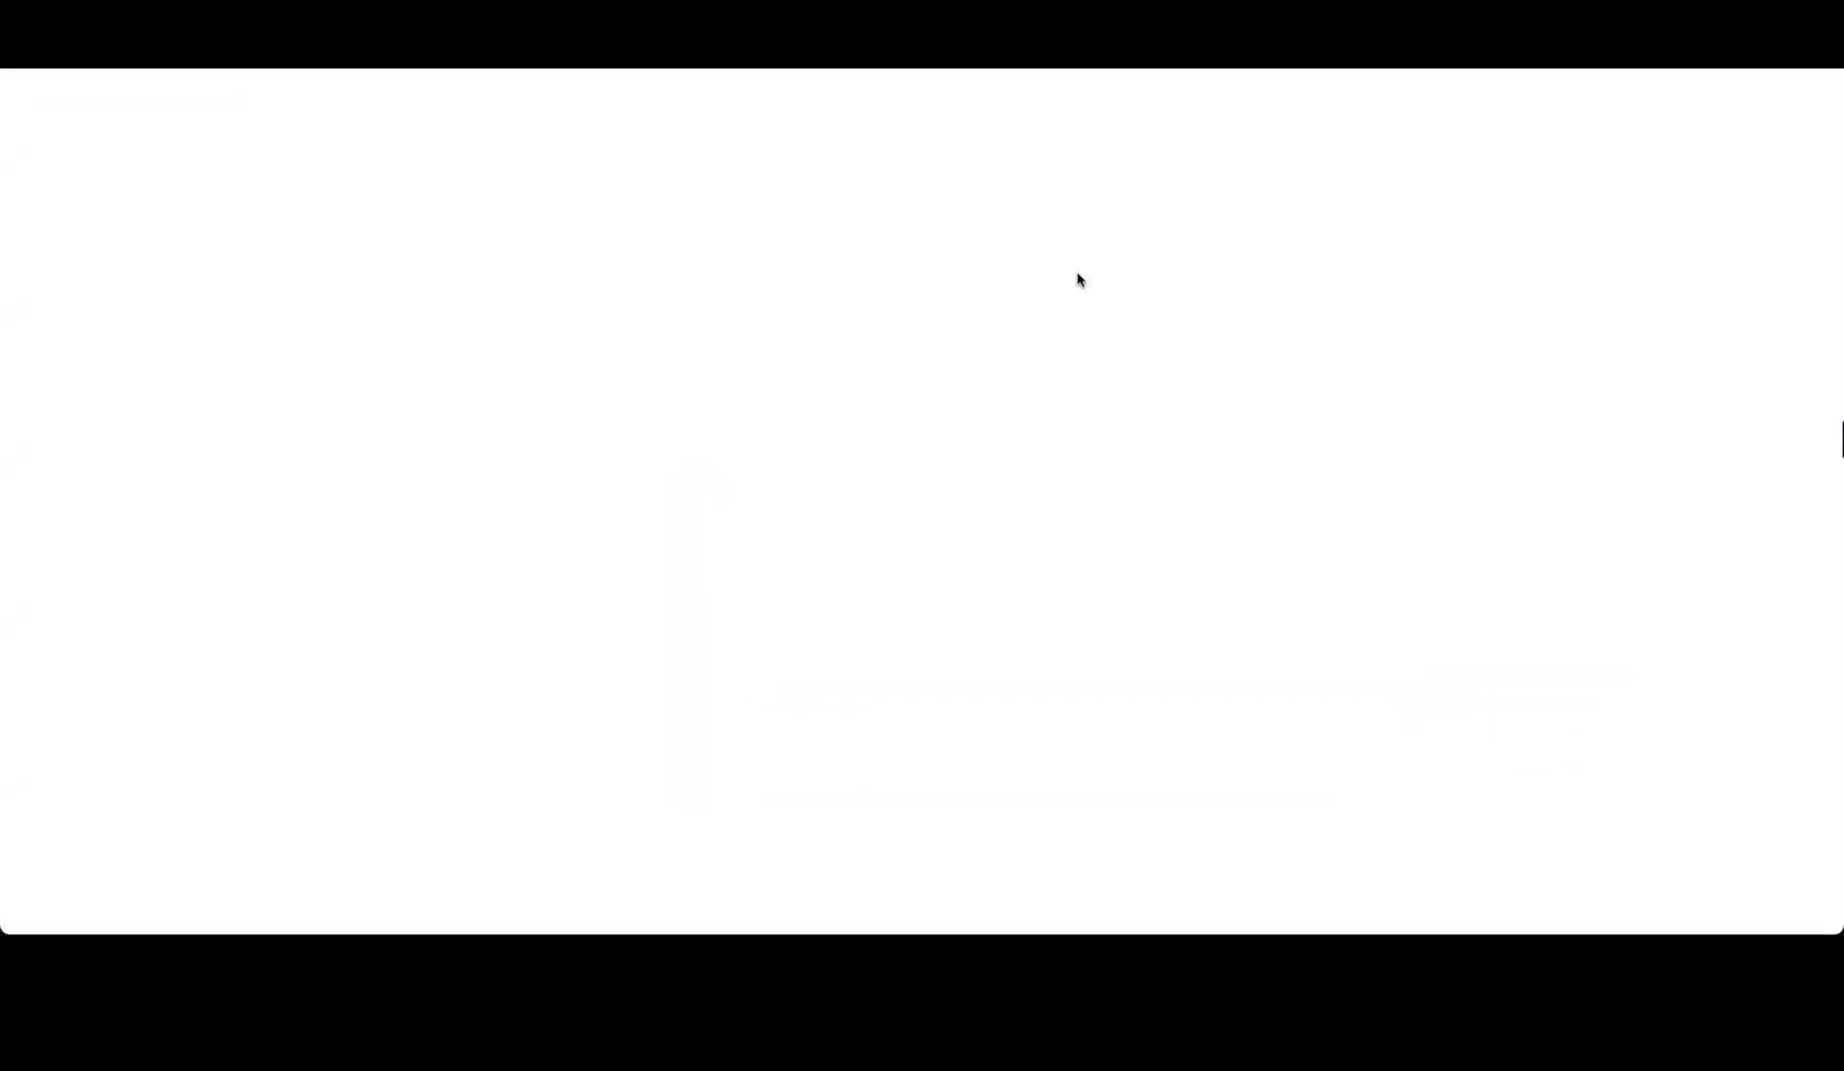
Check the Shopify API version, keep 2023-10, and proceed past the default templates to the Configuration stage
scroll(1193, 568, "down", 8)
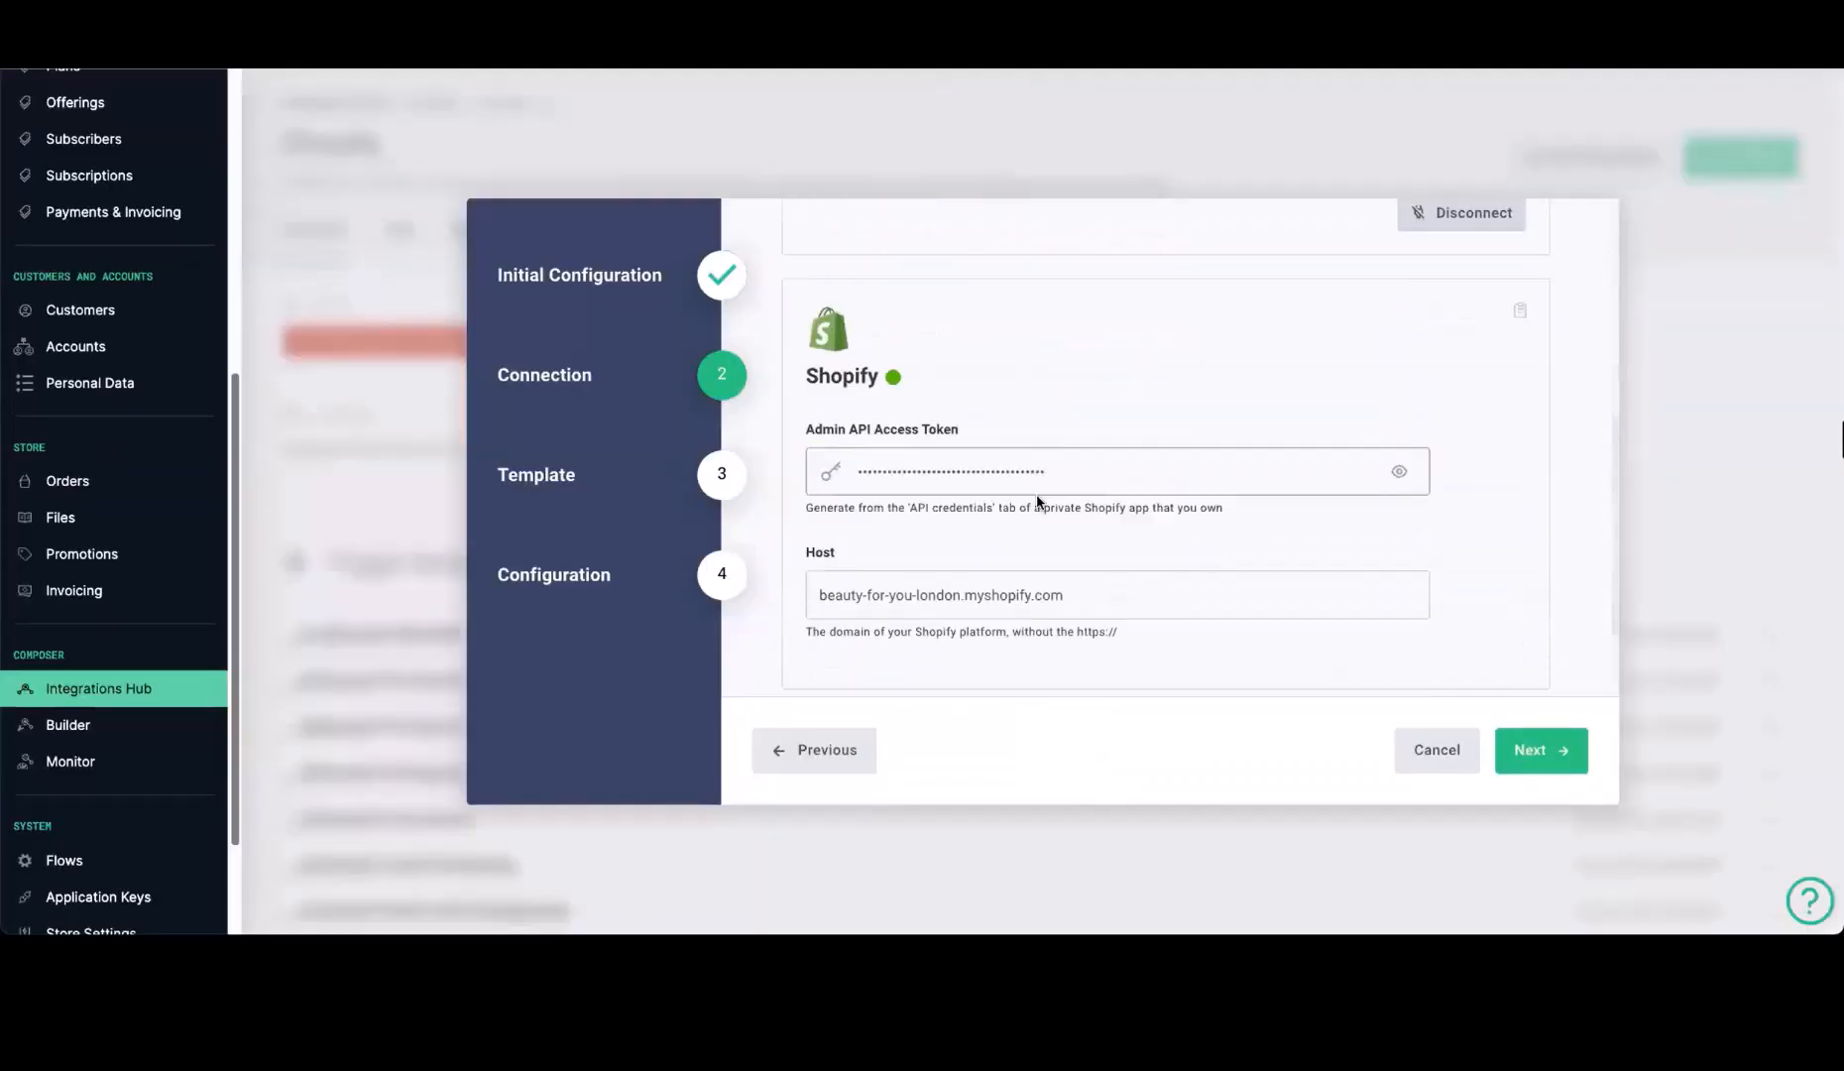
left_click(881, 630)
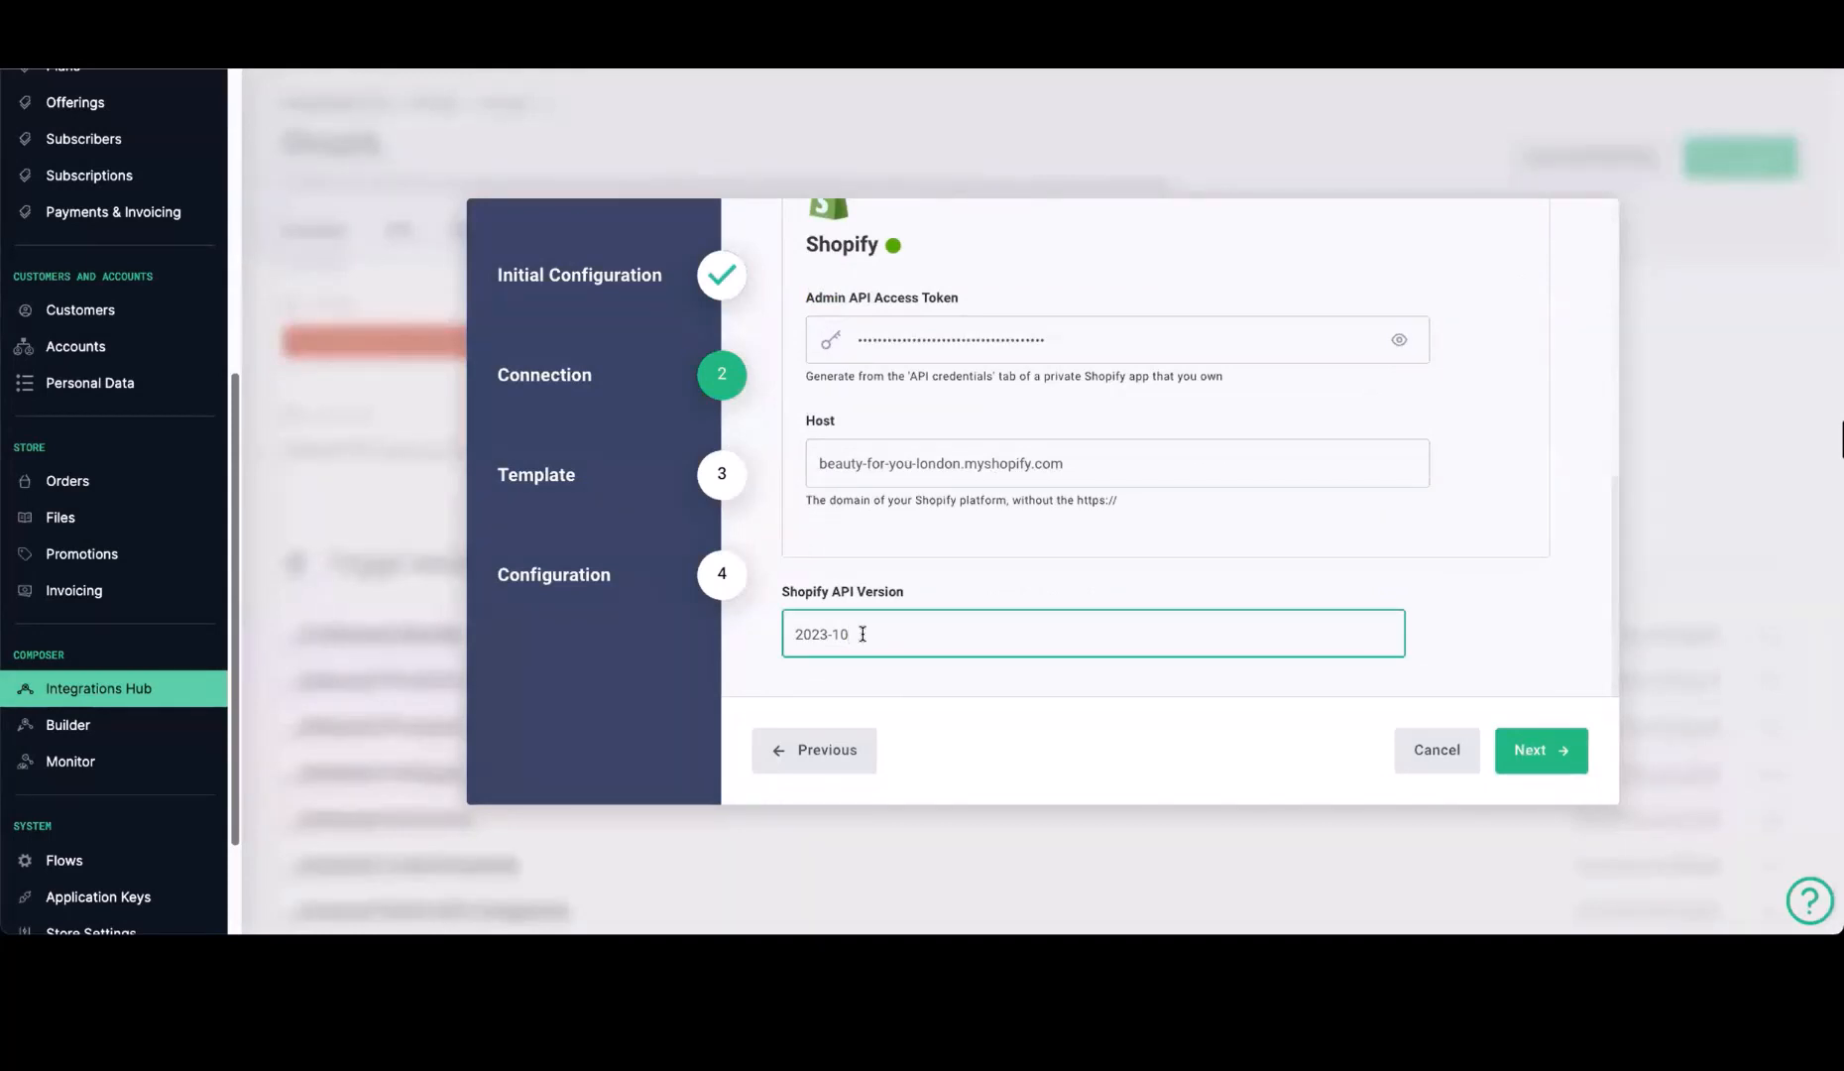
left_click_drag(845, 633, 774, 640)
left_click(885, 636)
left_click(1505, 645)
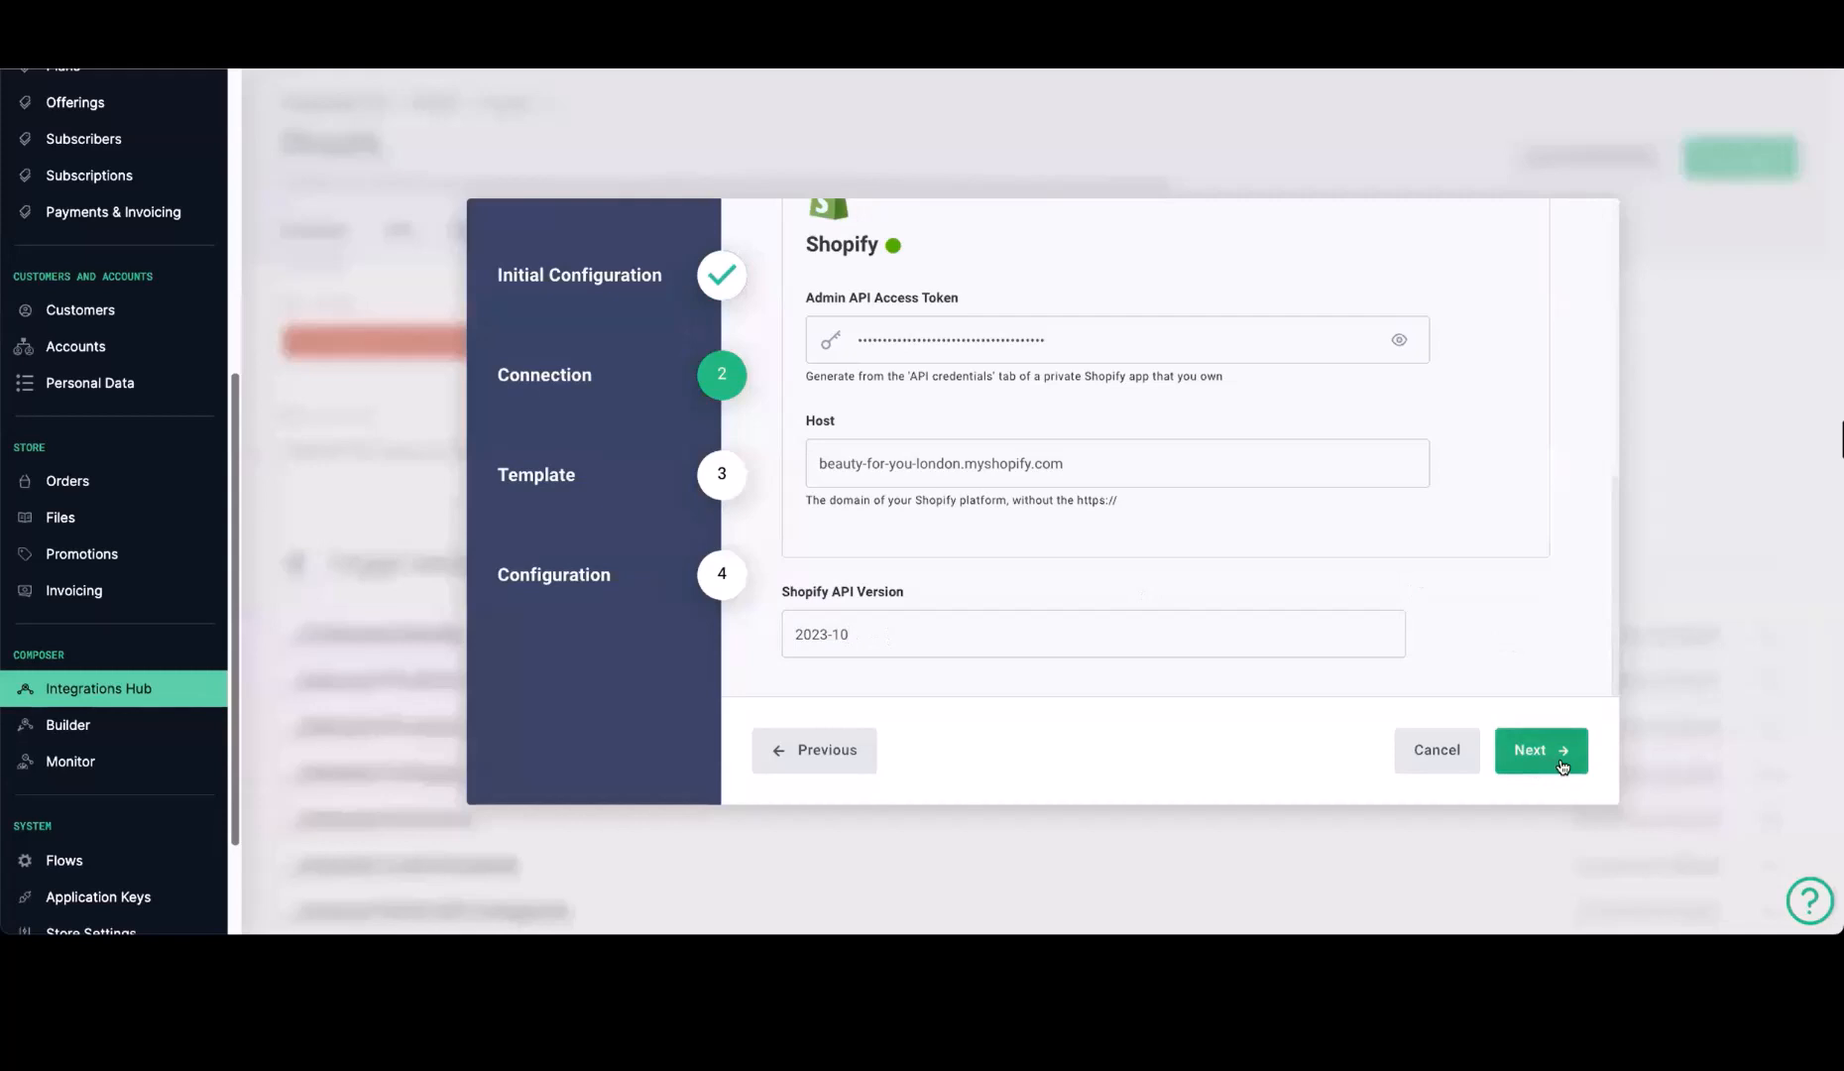
left_click(1561, 765)
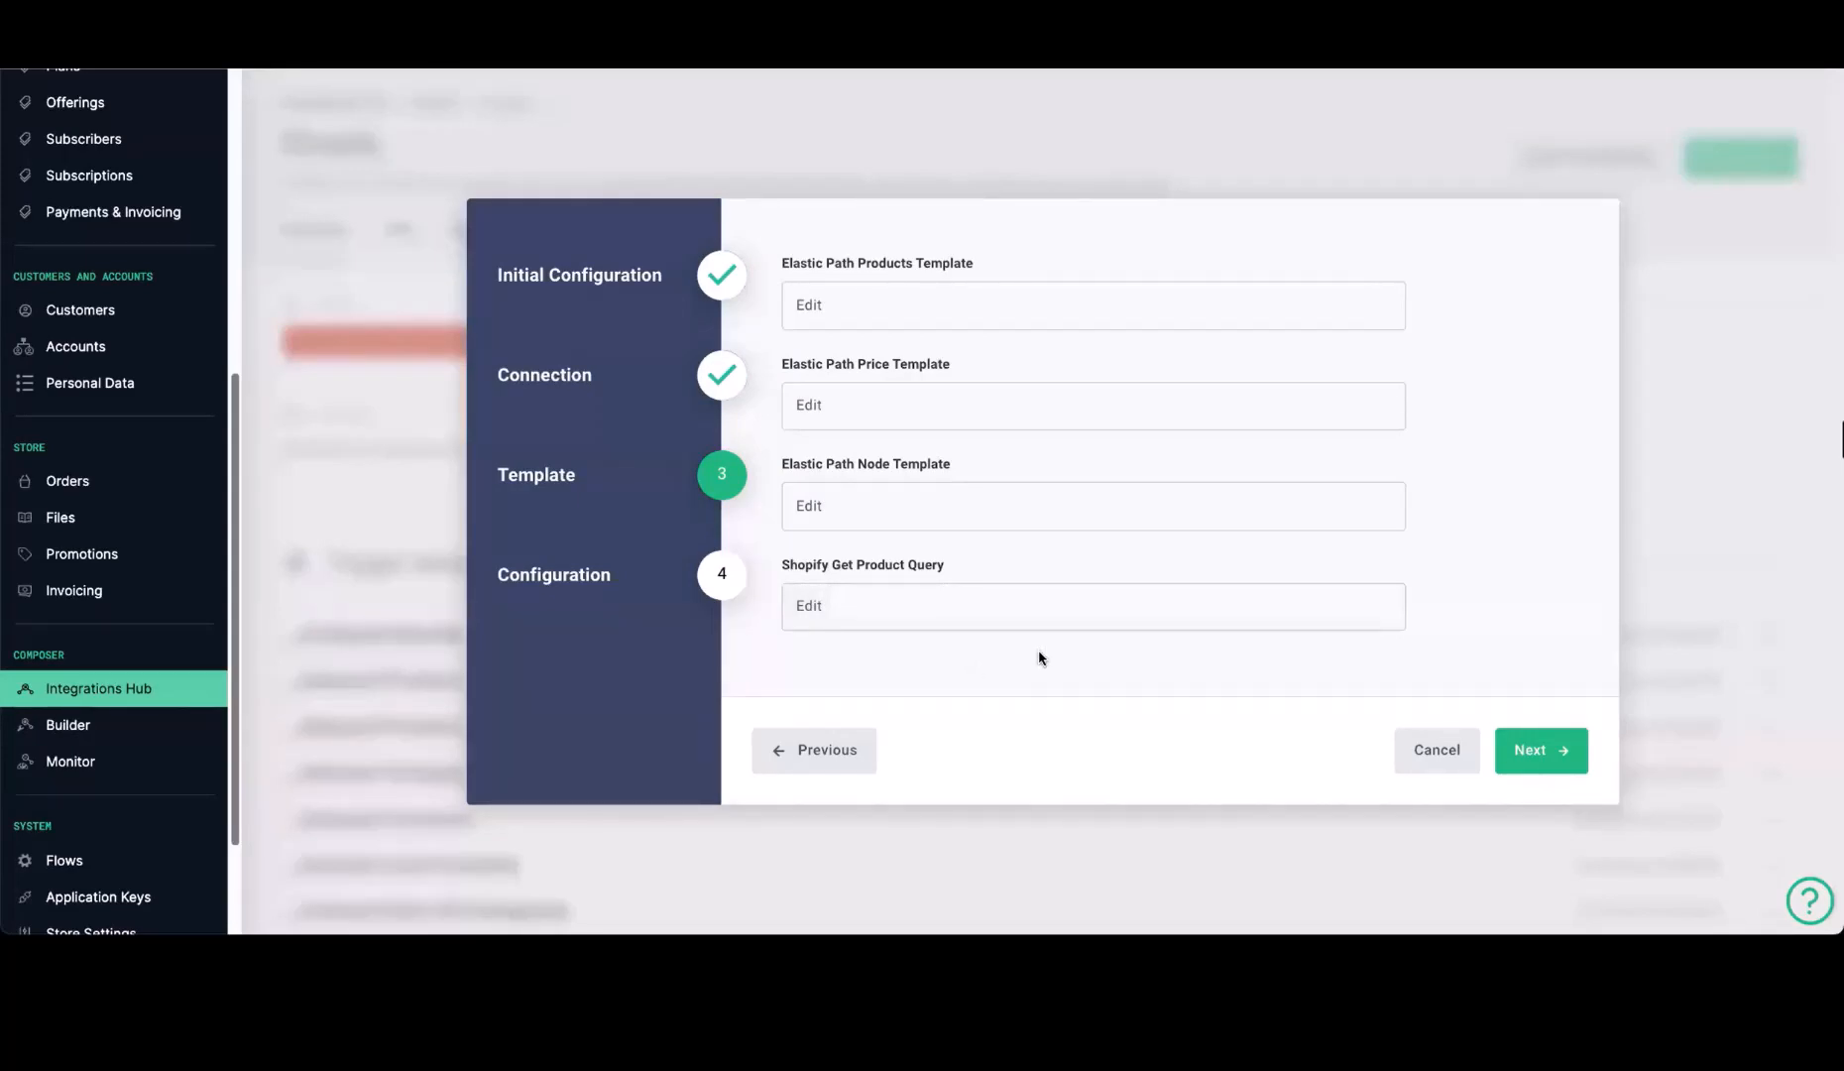
left_click(1557, 753)
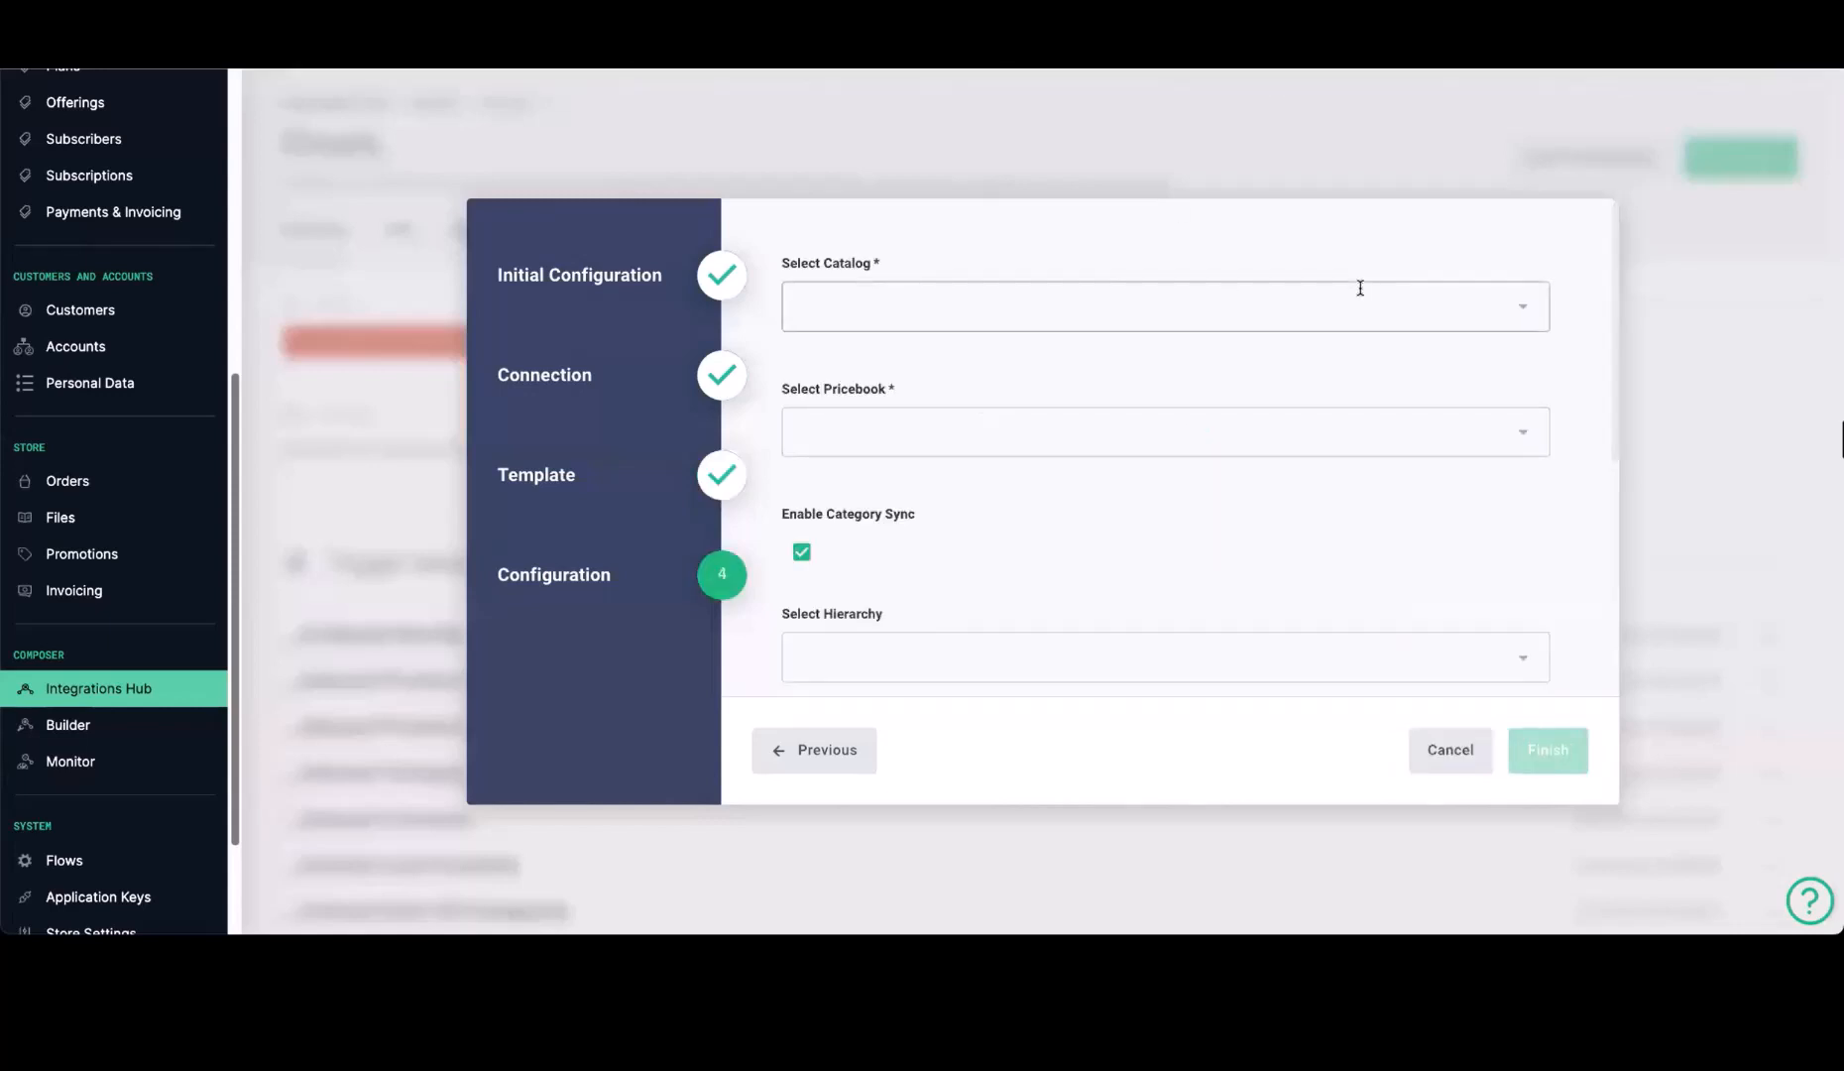
Select Default Catalog as the integration's catalog and DefaultPricebook as its price book
left_click(1520, 309)
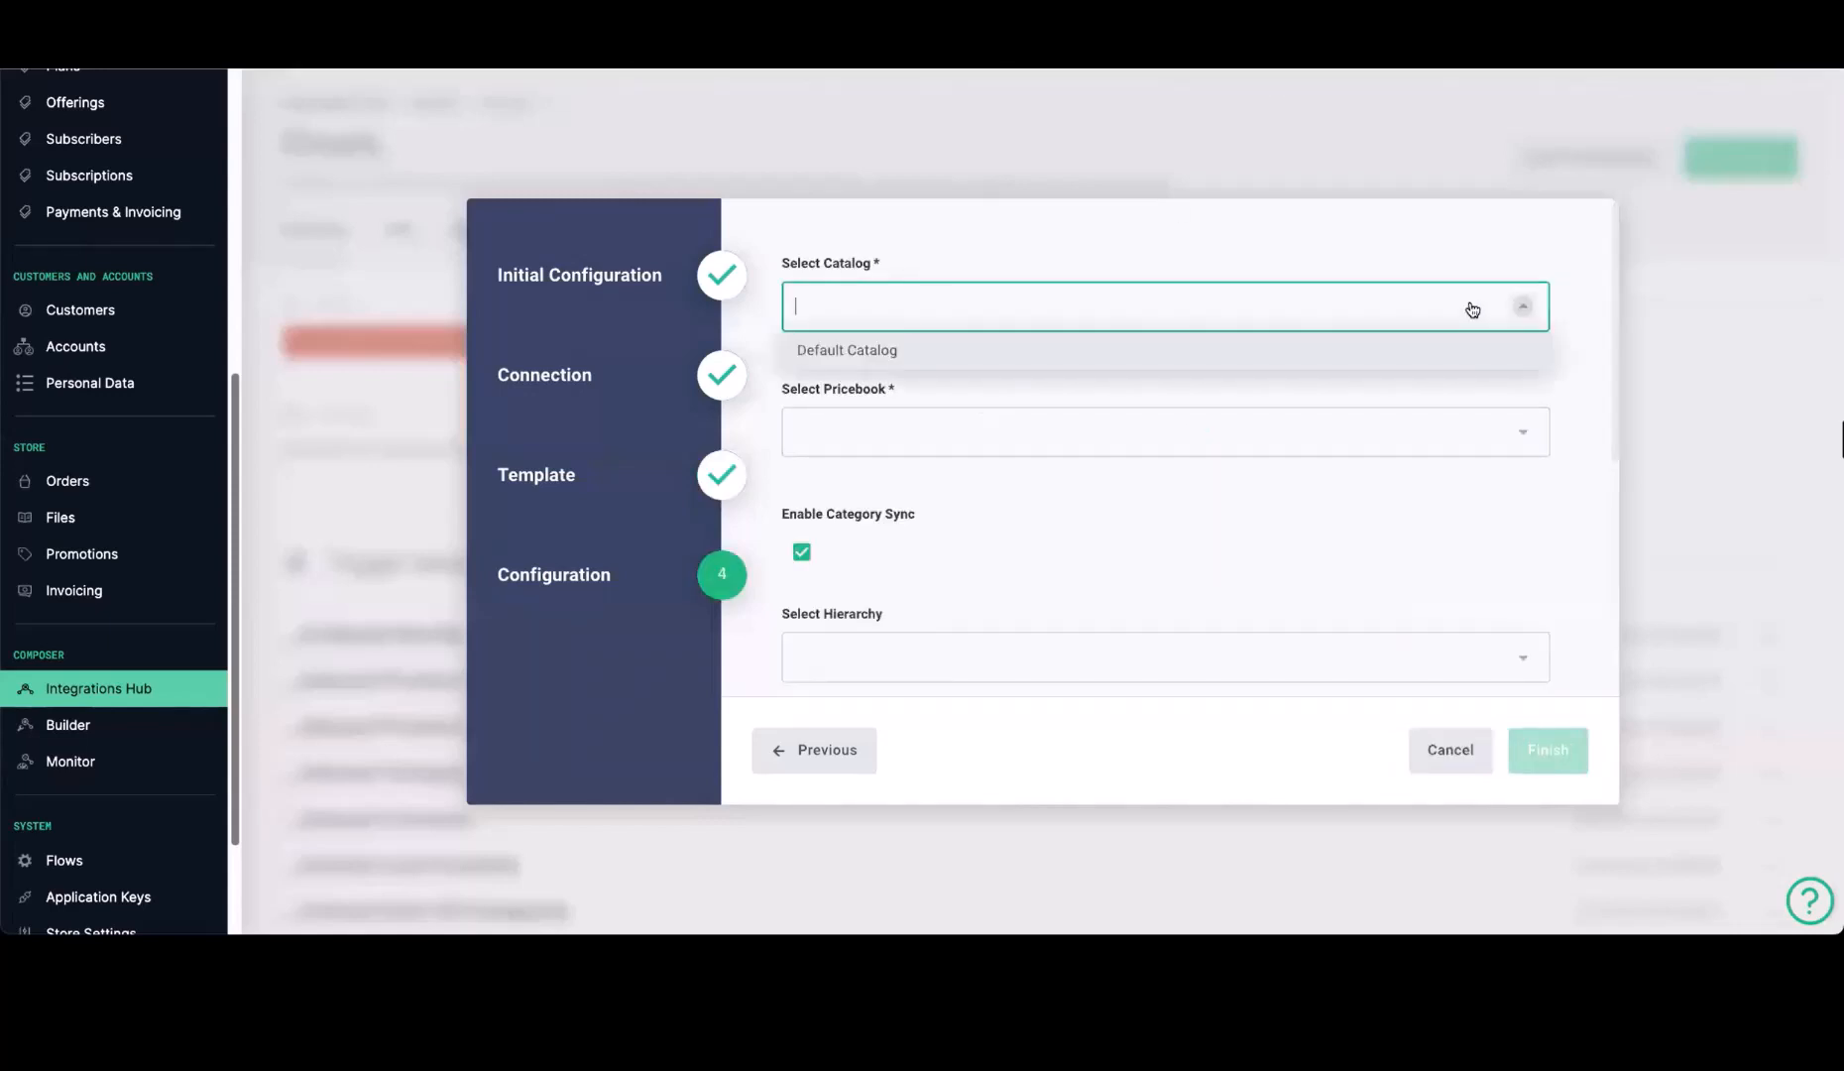
left_click(854, 355)
left_click(986, 434)
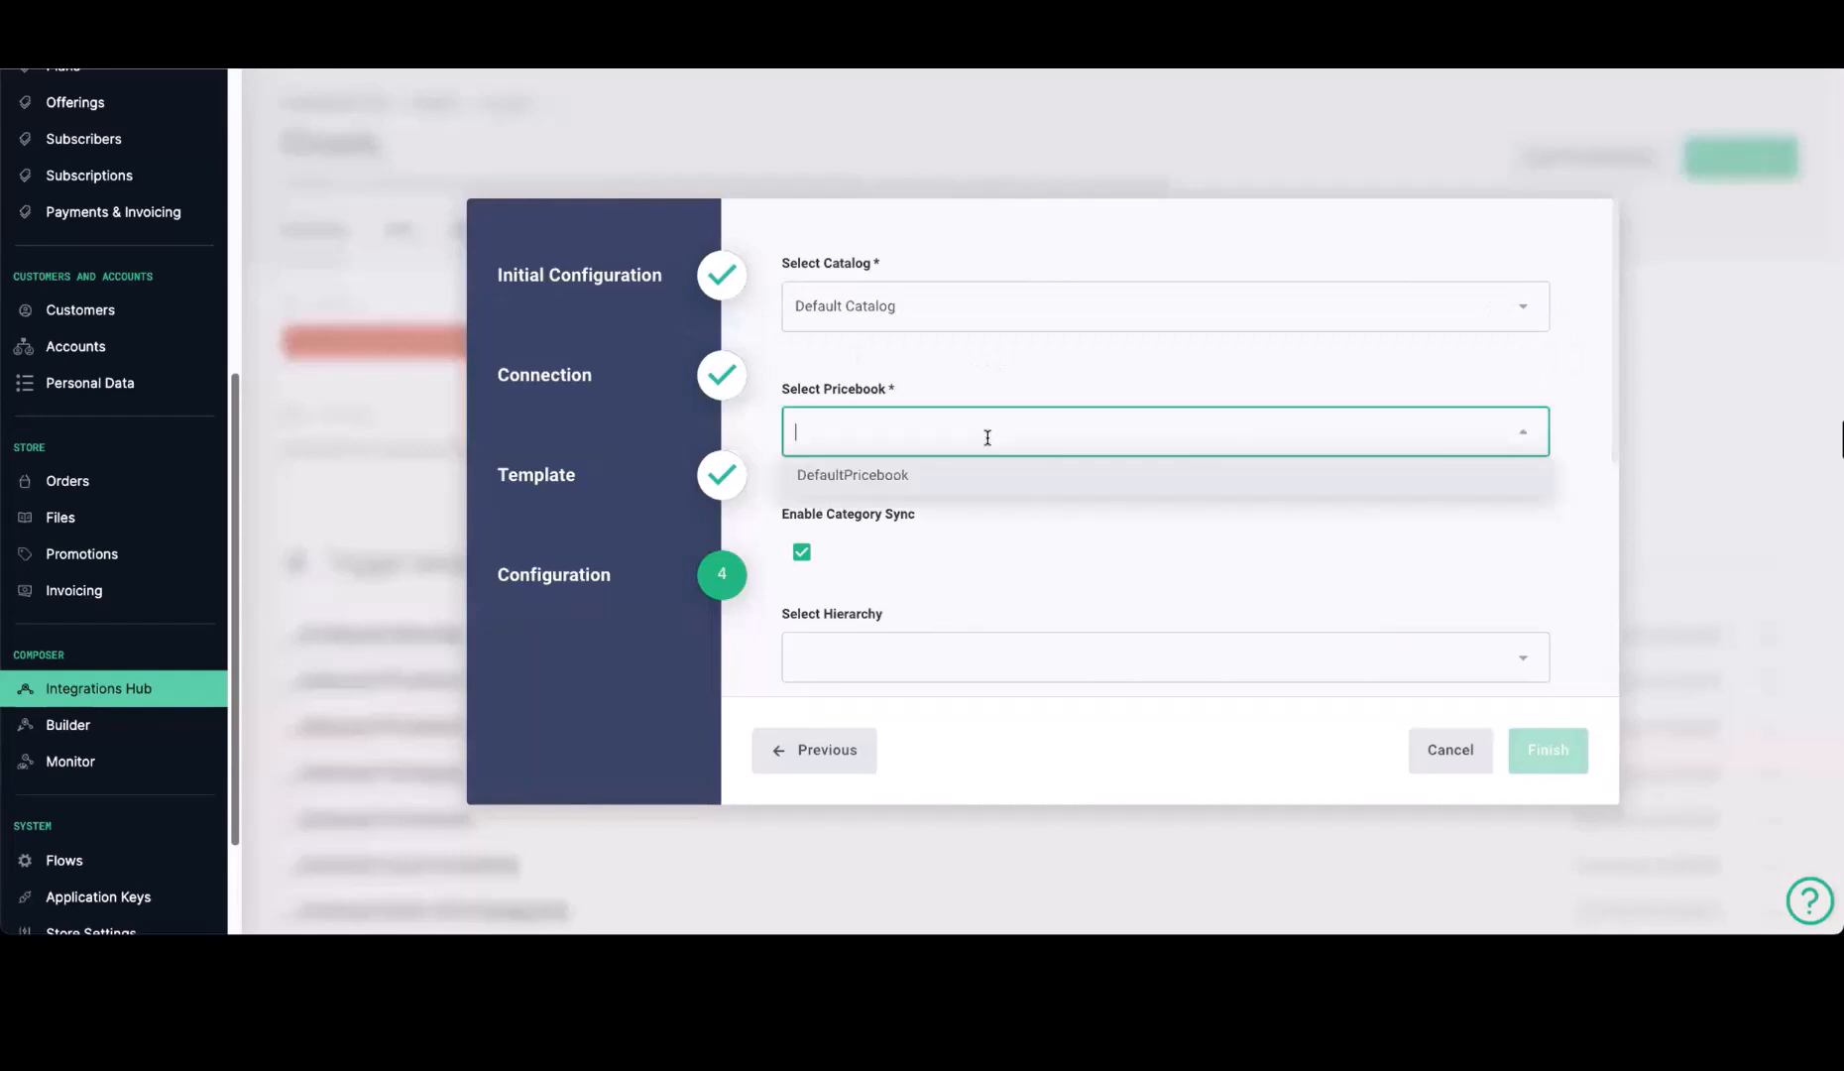
left_click(848, 476)
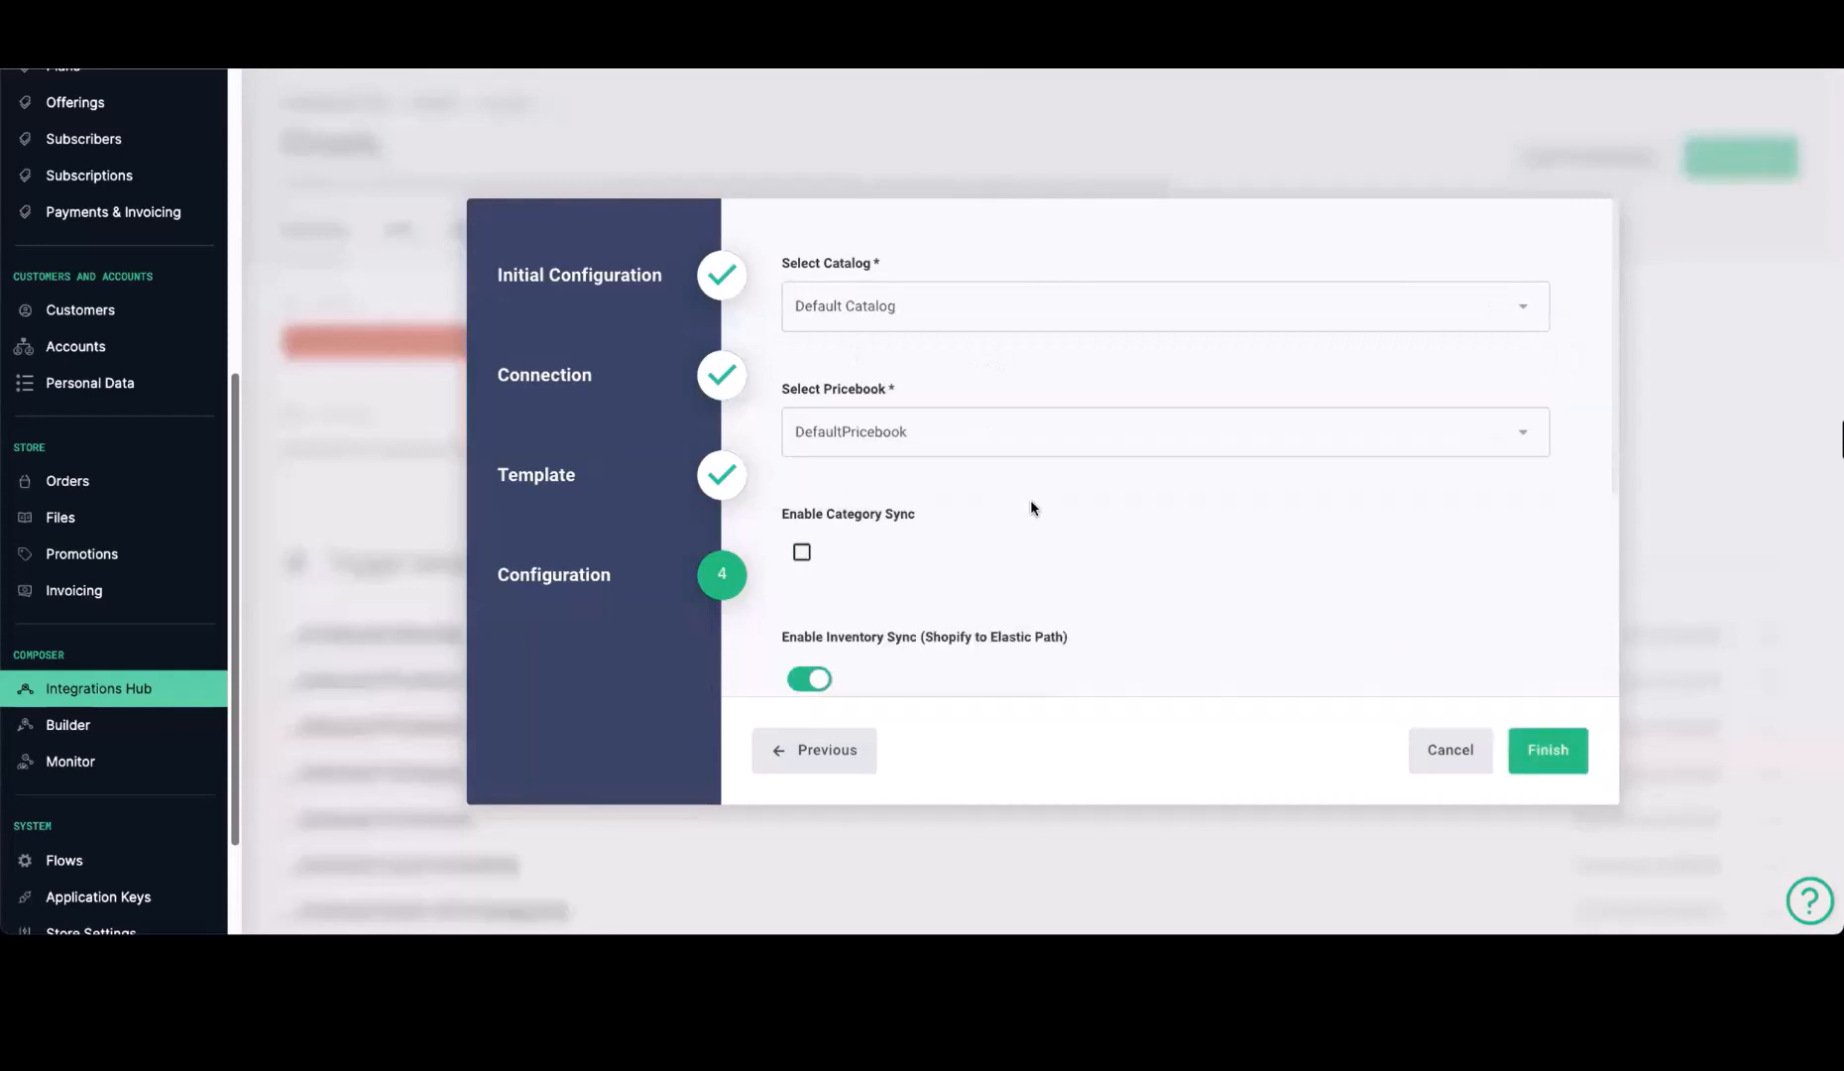
Keep category sync enabled with Default Hierarchy as the hierarchy, and review the inventory, bundle and full sync options
scroll(876, 486, "down", 1)
scroll(871, 516, "down", 2)
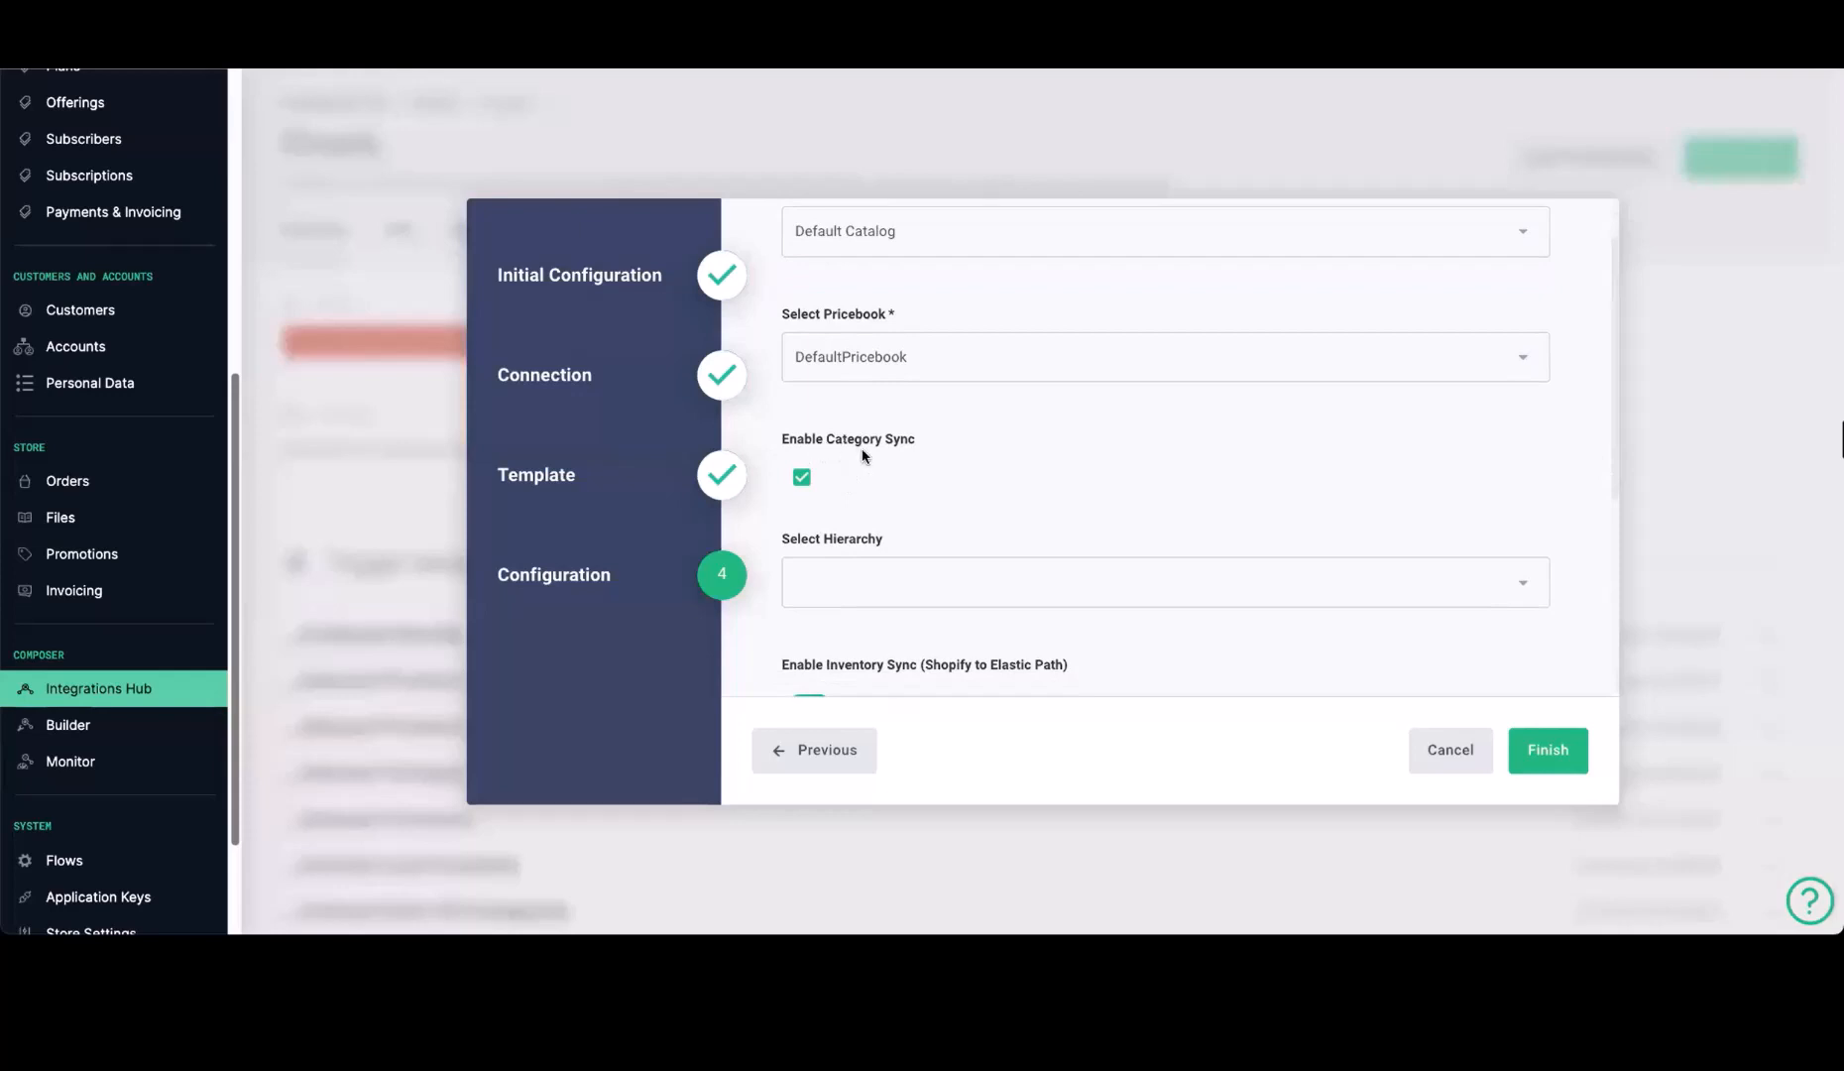
scroll(1031, 517, "down", 1)
scroll(1033, 453, "down", 2)
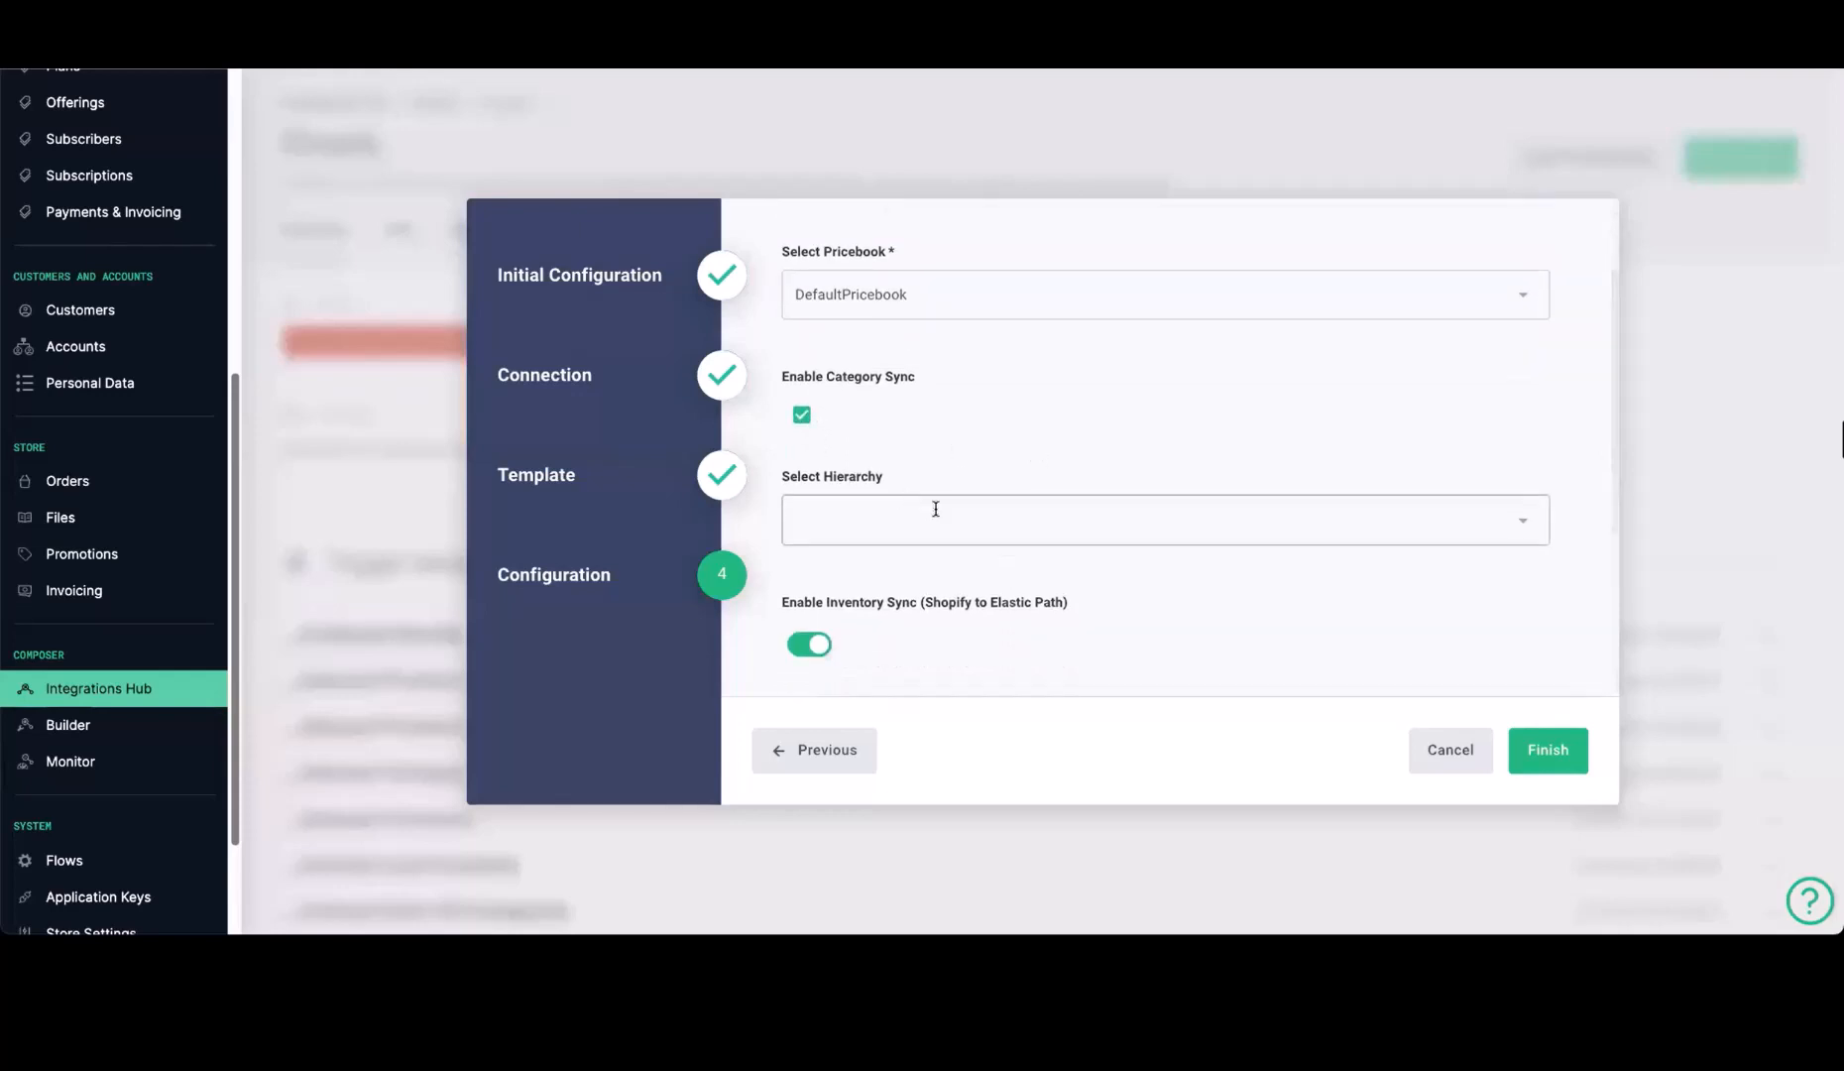
left_click(937, 526)
left_click(877, 564)
scroll(1095, 565, "down", 3)
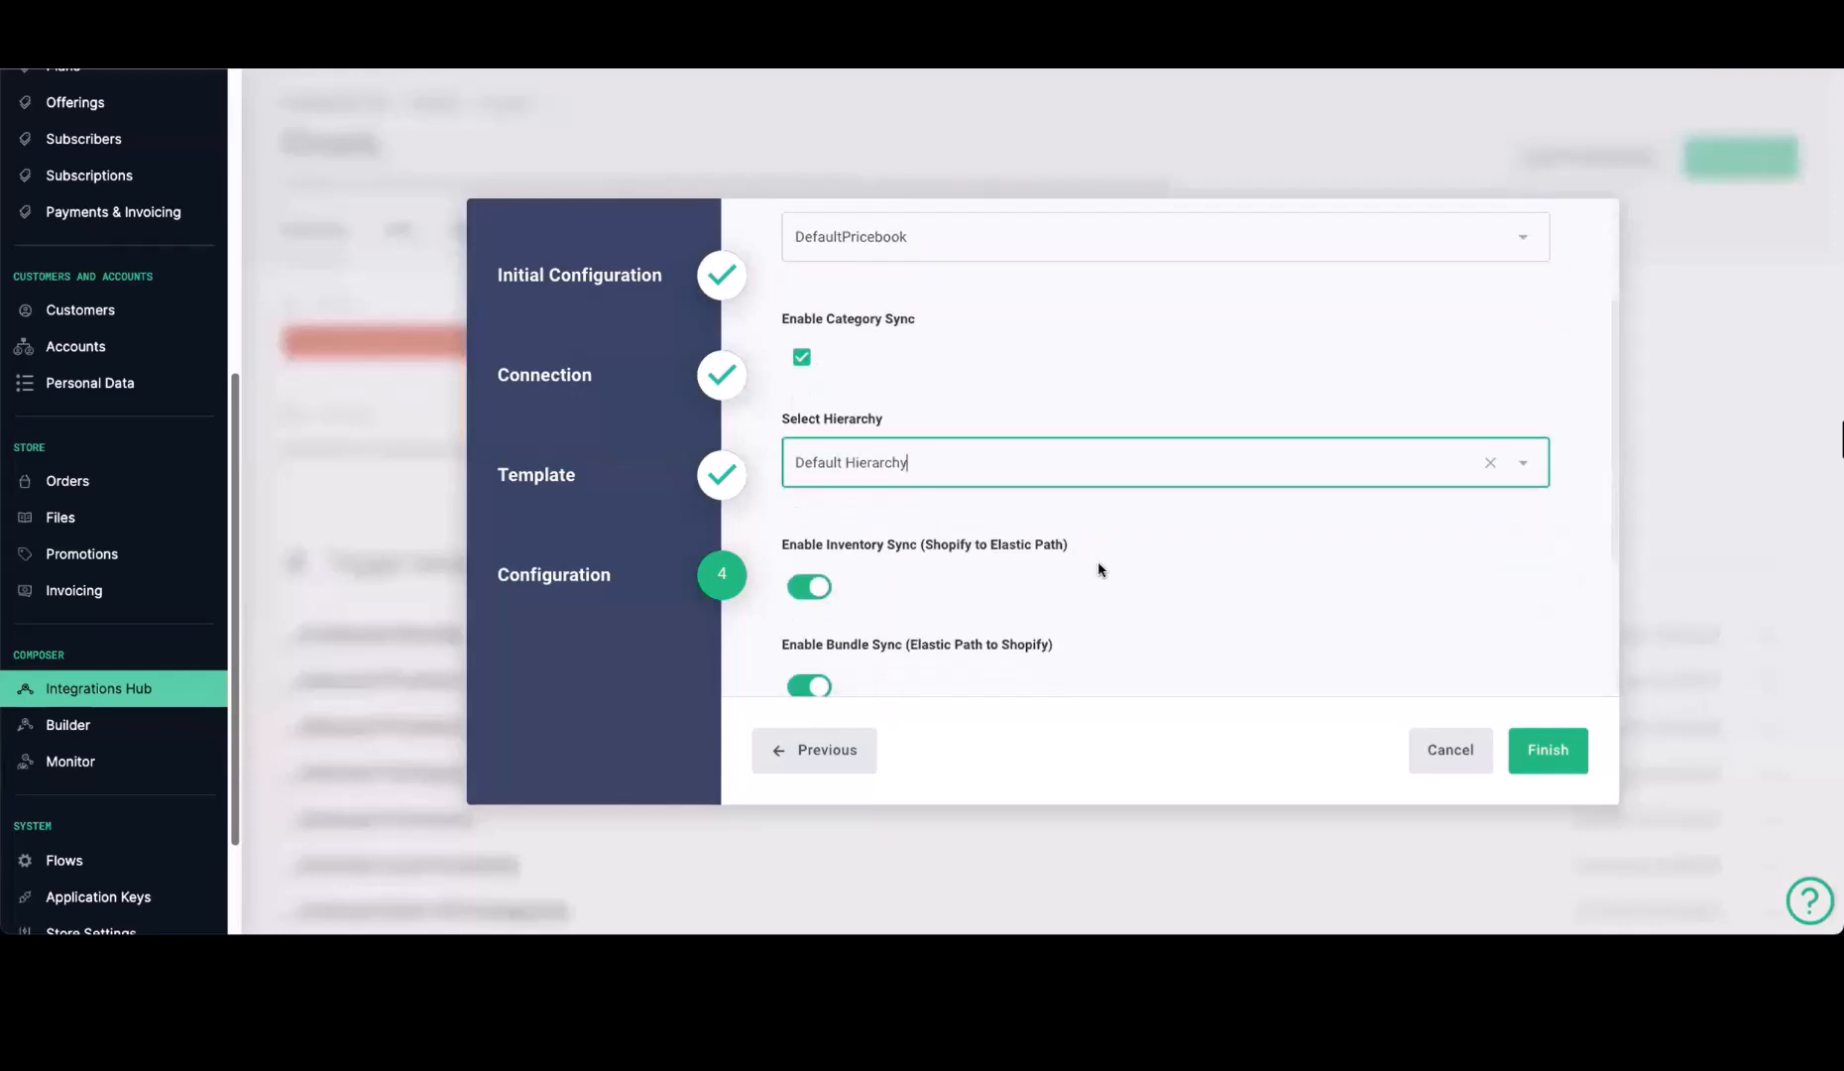
scroll(1042, 541, "down", 2)
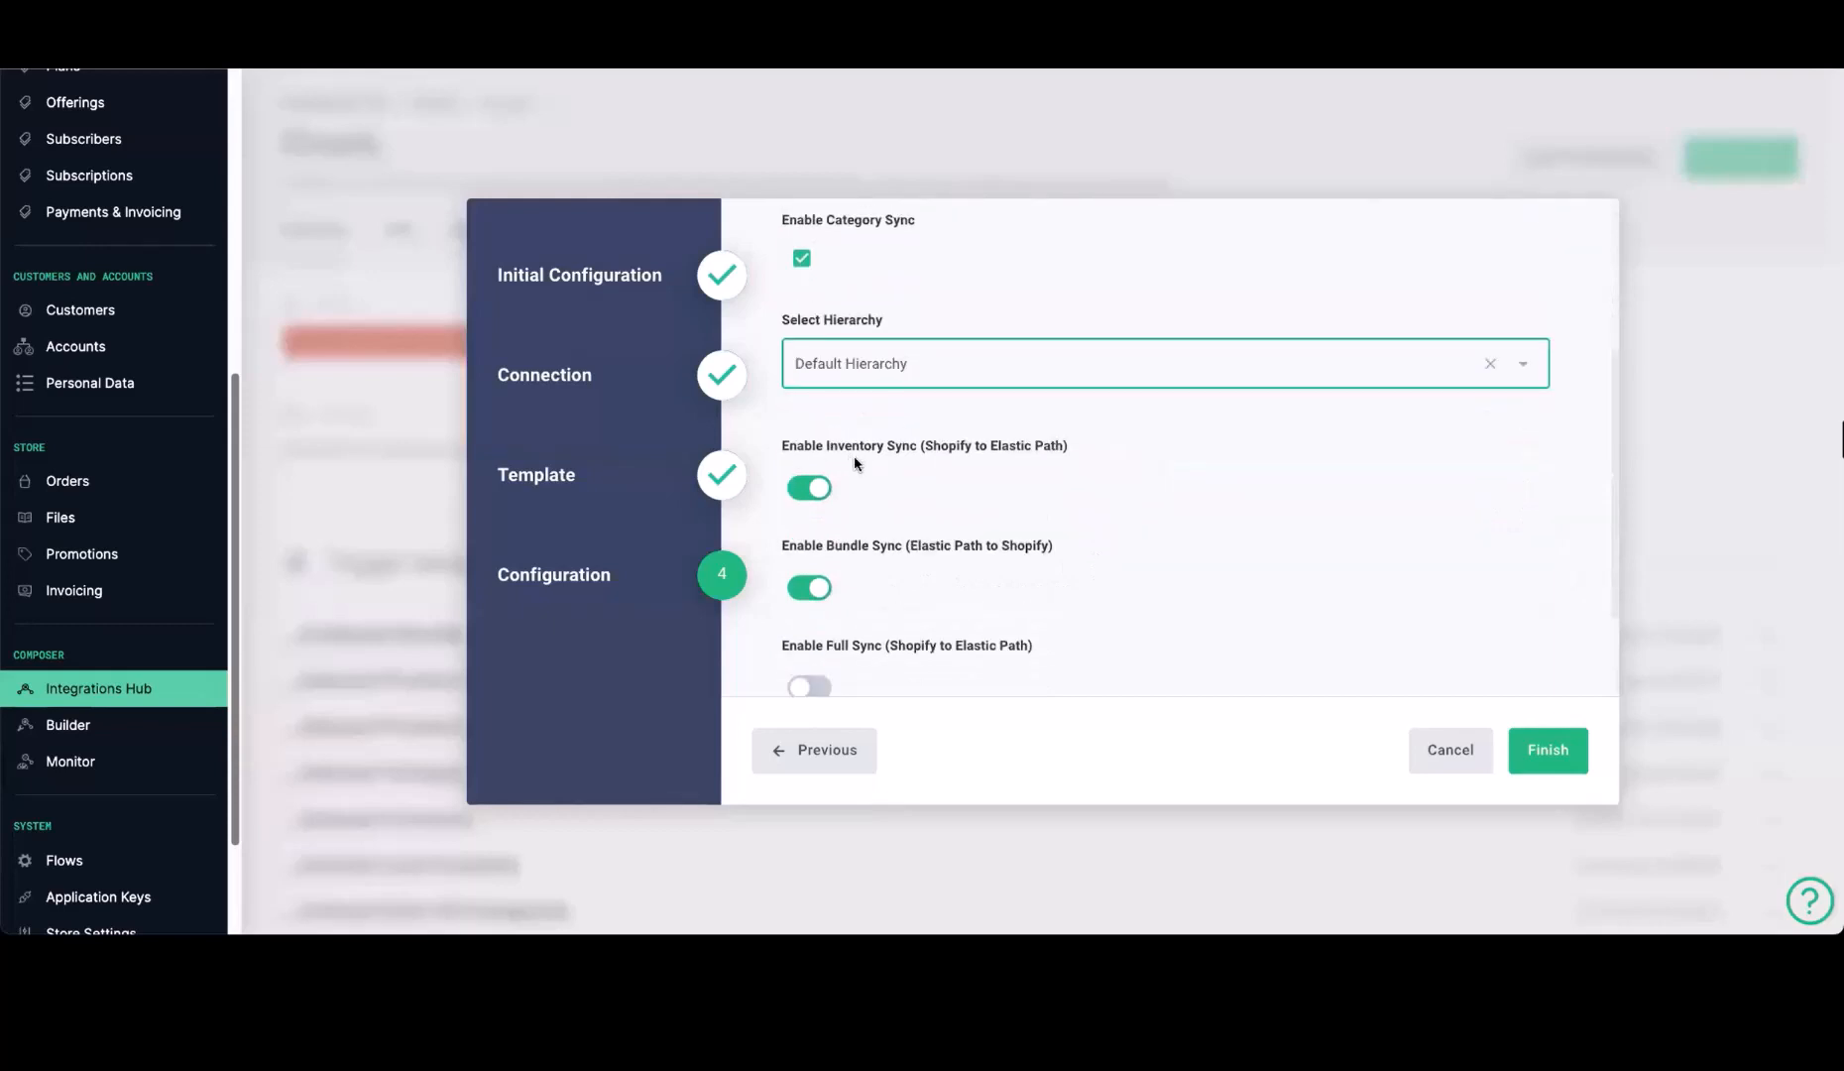
scroll(869, 565, "down", 1)
scroll(882, 520, "down", 3)
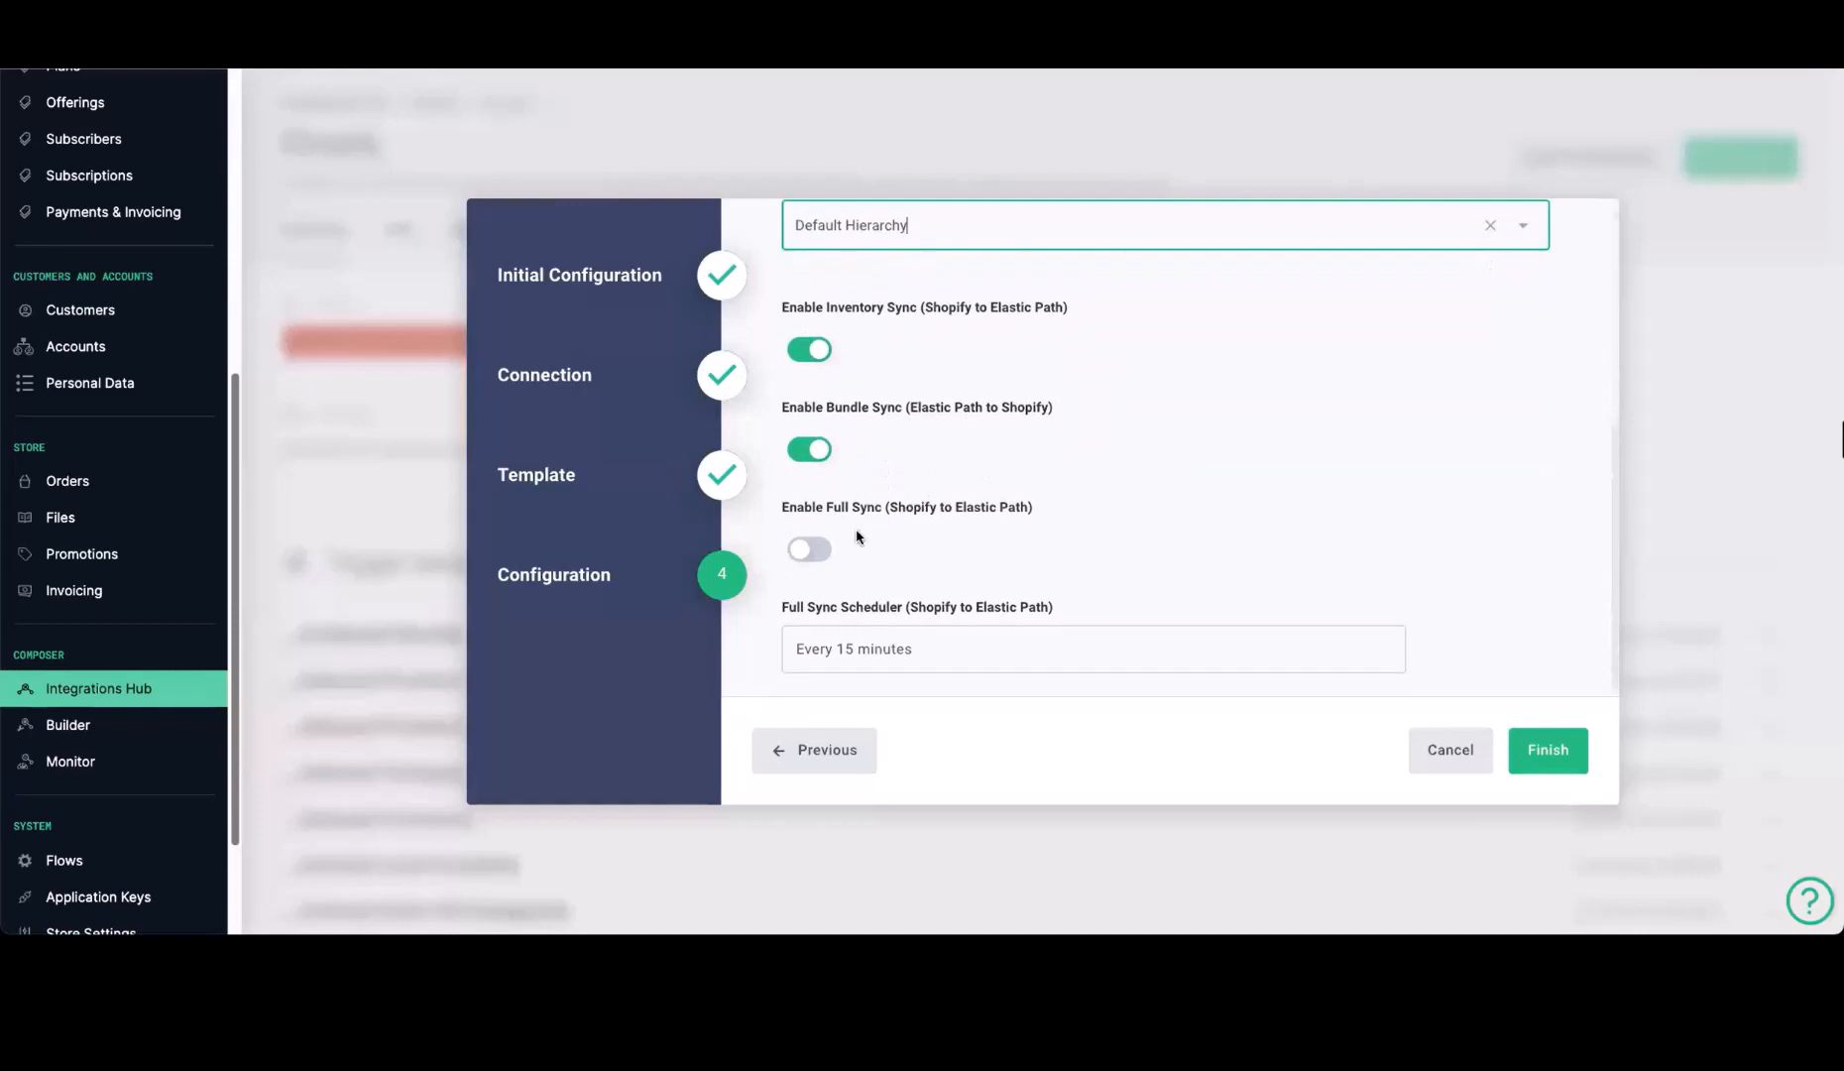
Enable full sync from Shopify to Elastic Path and finish the integration's configuration
scroll(858, 535, "down", 1)
left_click(808, 533)
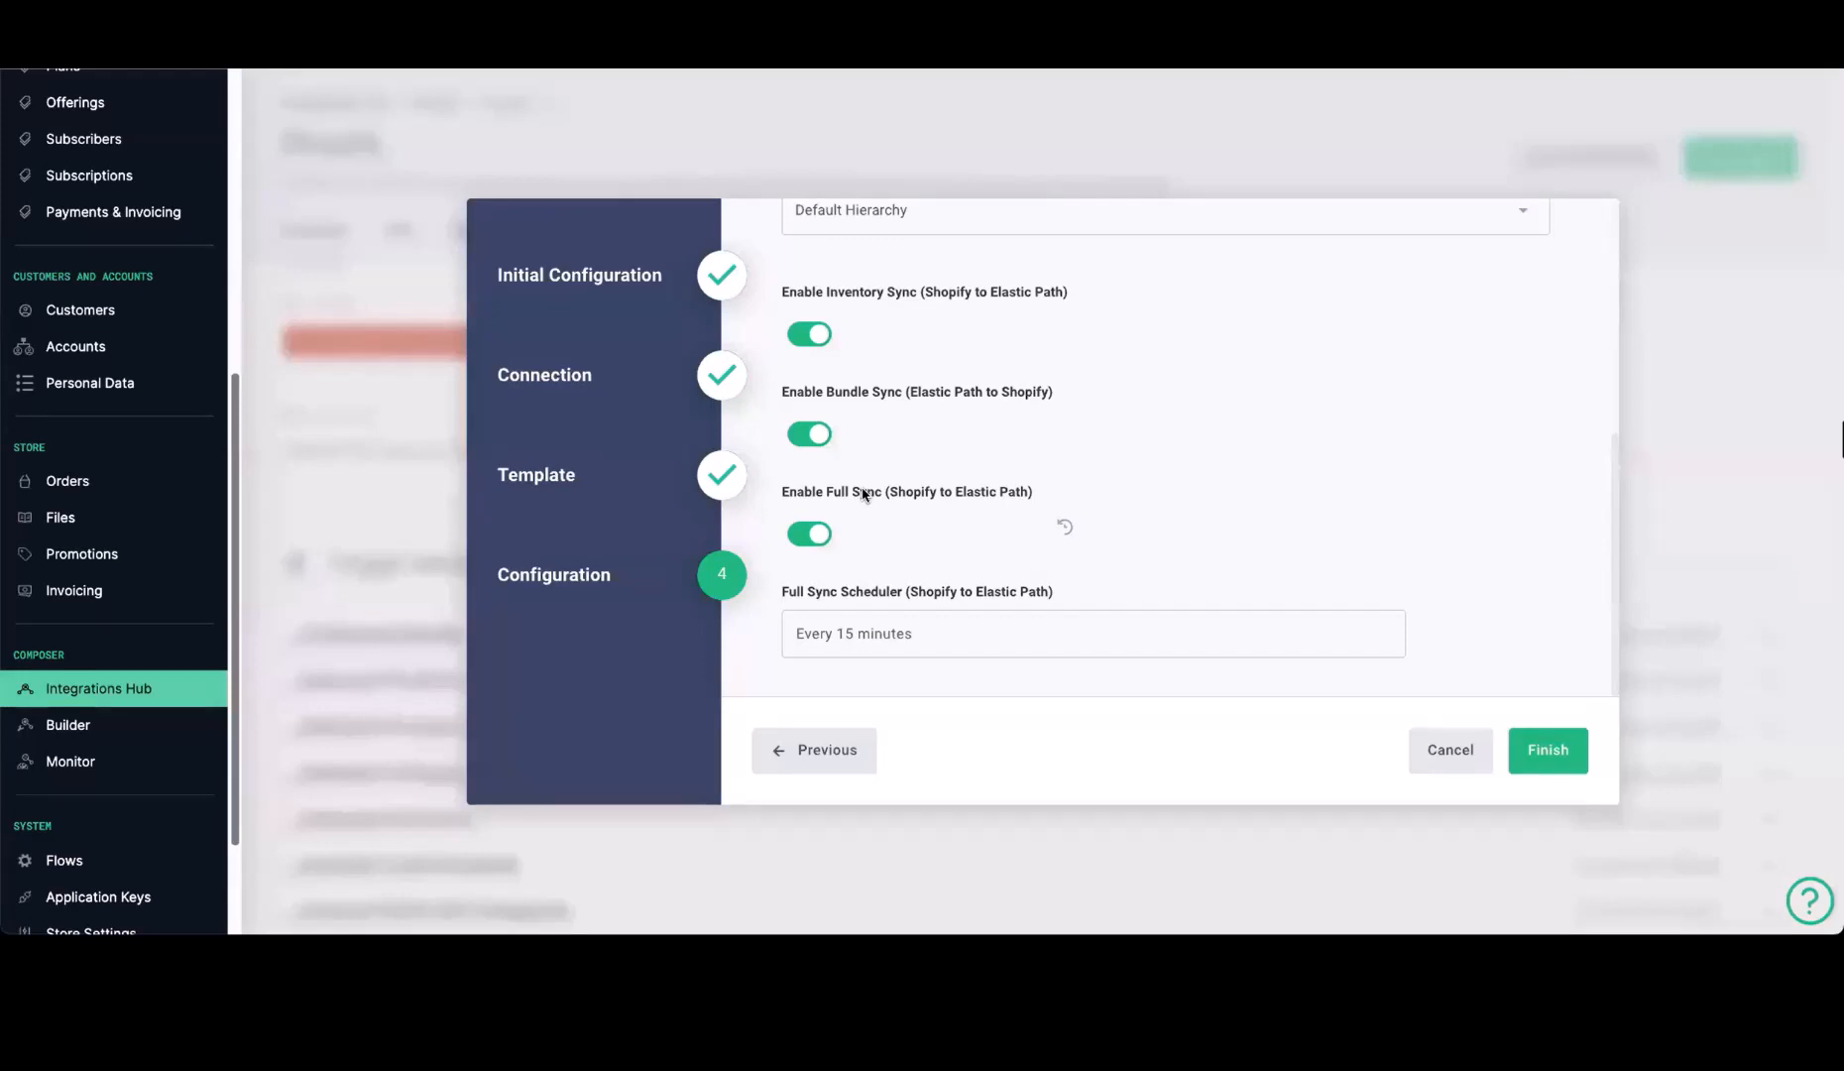
left_click(1562, 762)
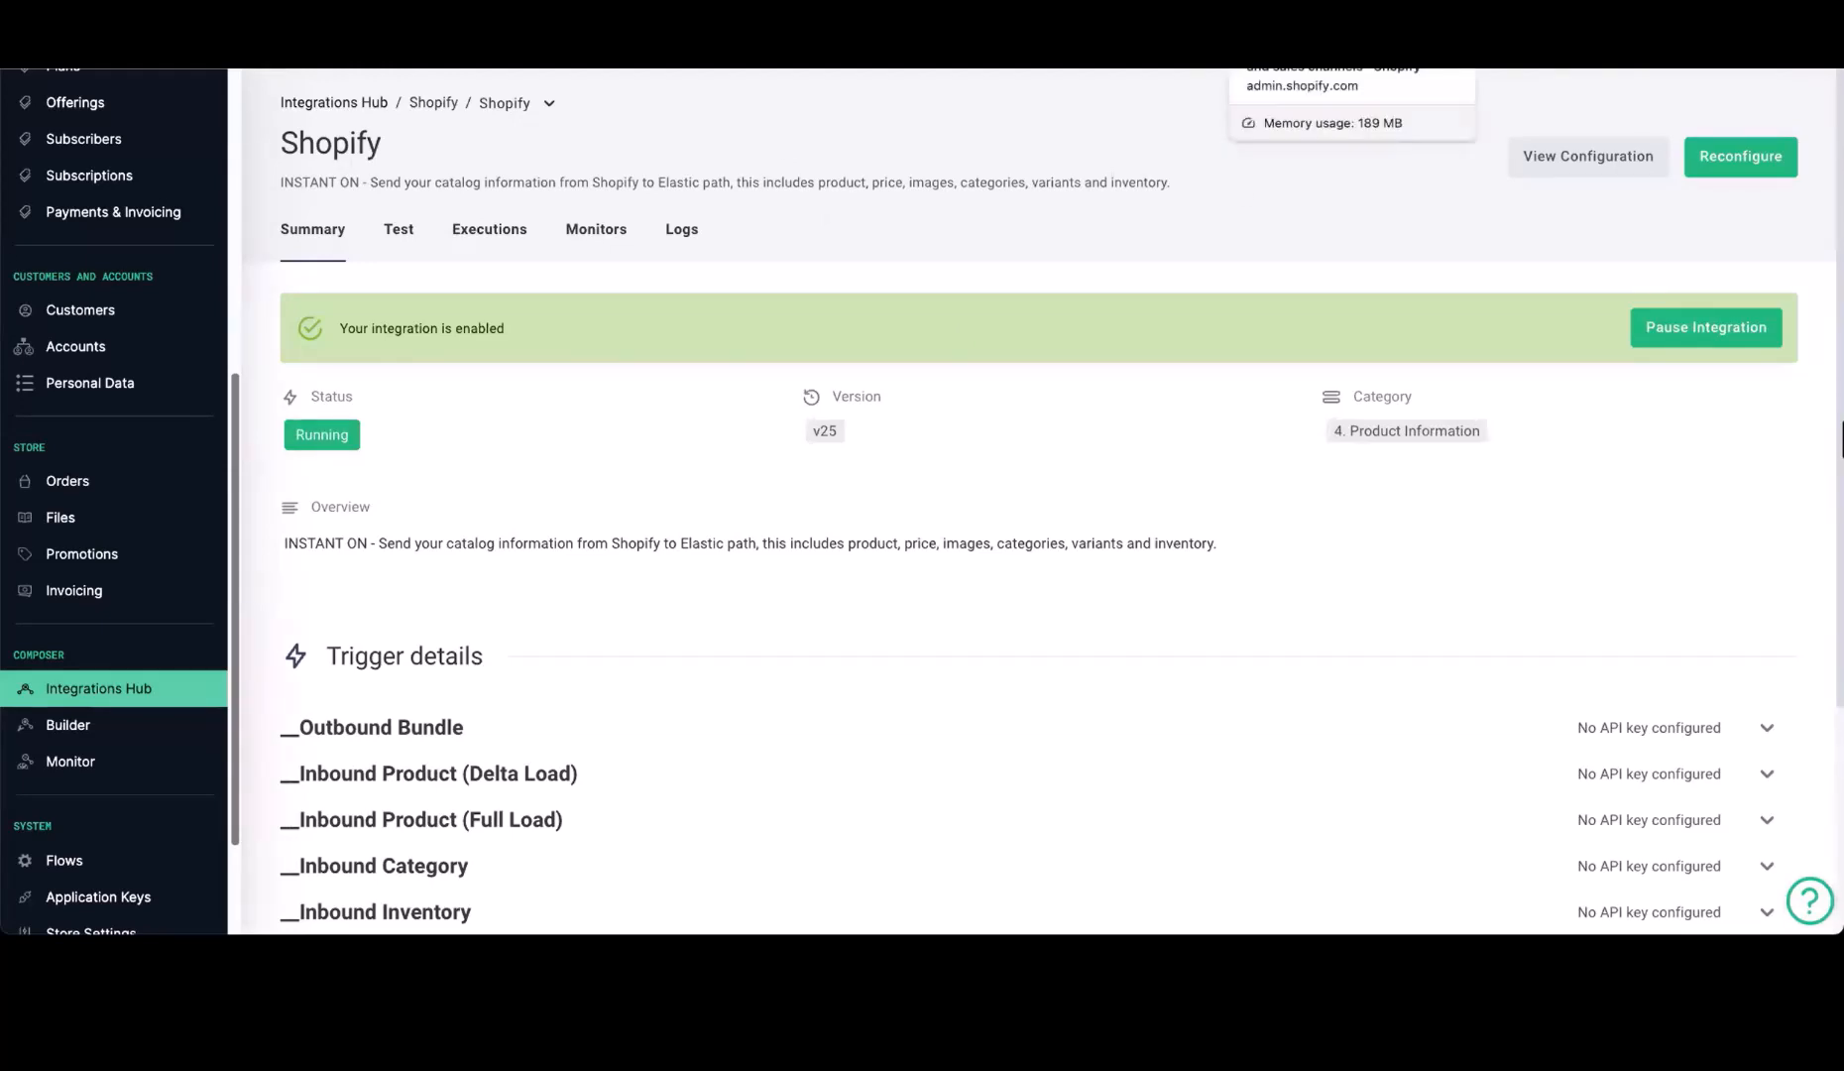
Switch to the Shopify admin and check the store's Notifications settings
left_click(1308, 20)
scroll(583, 786, "down", 1)
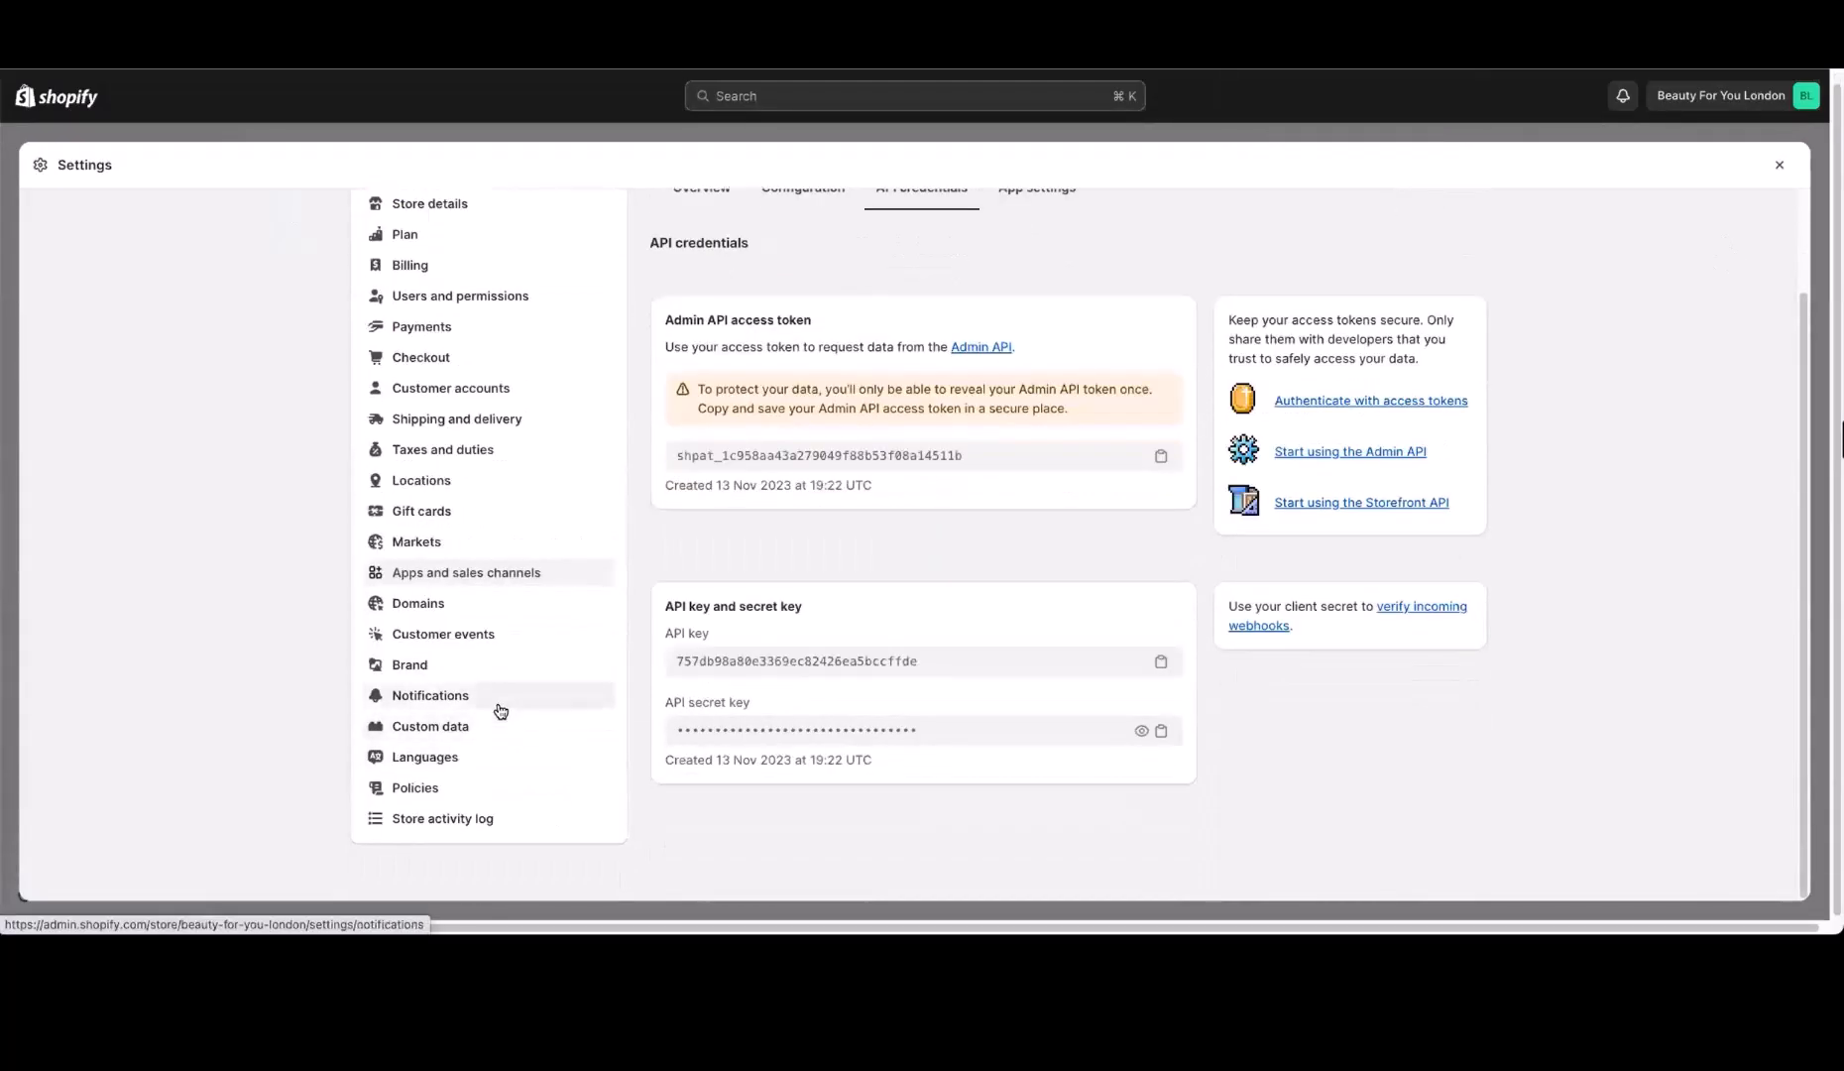
left_click(501, 718)
left_click(909, 399)
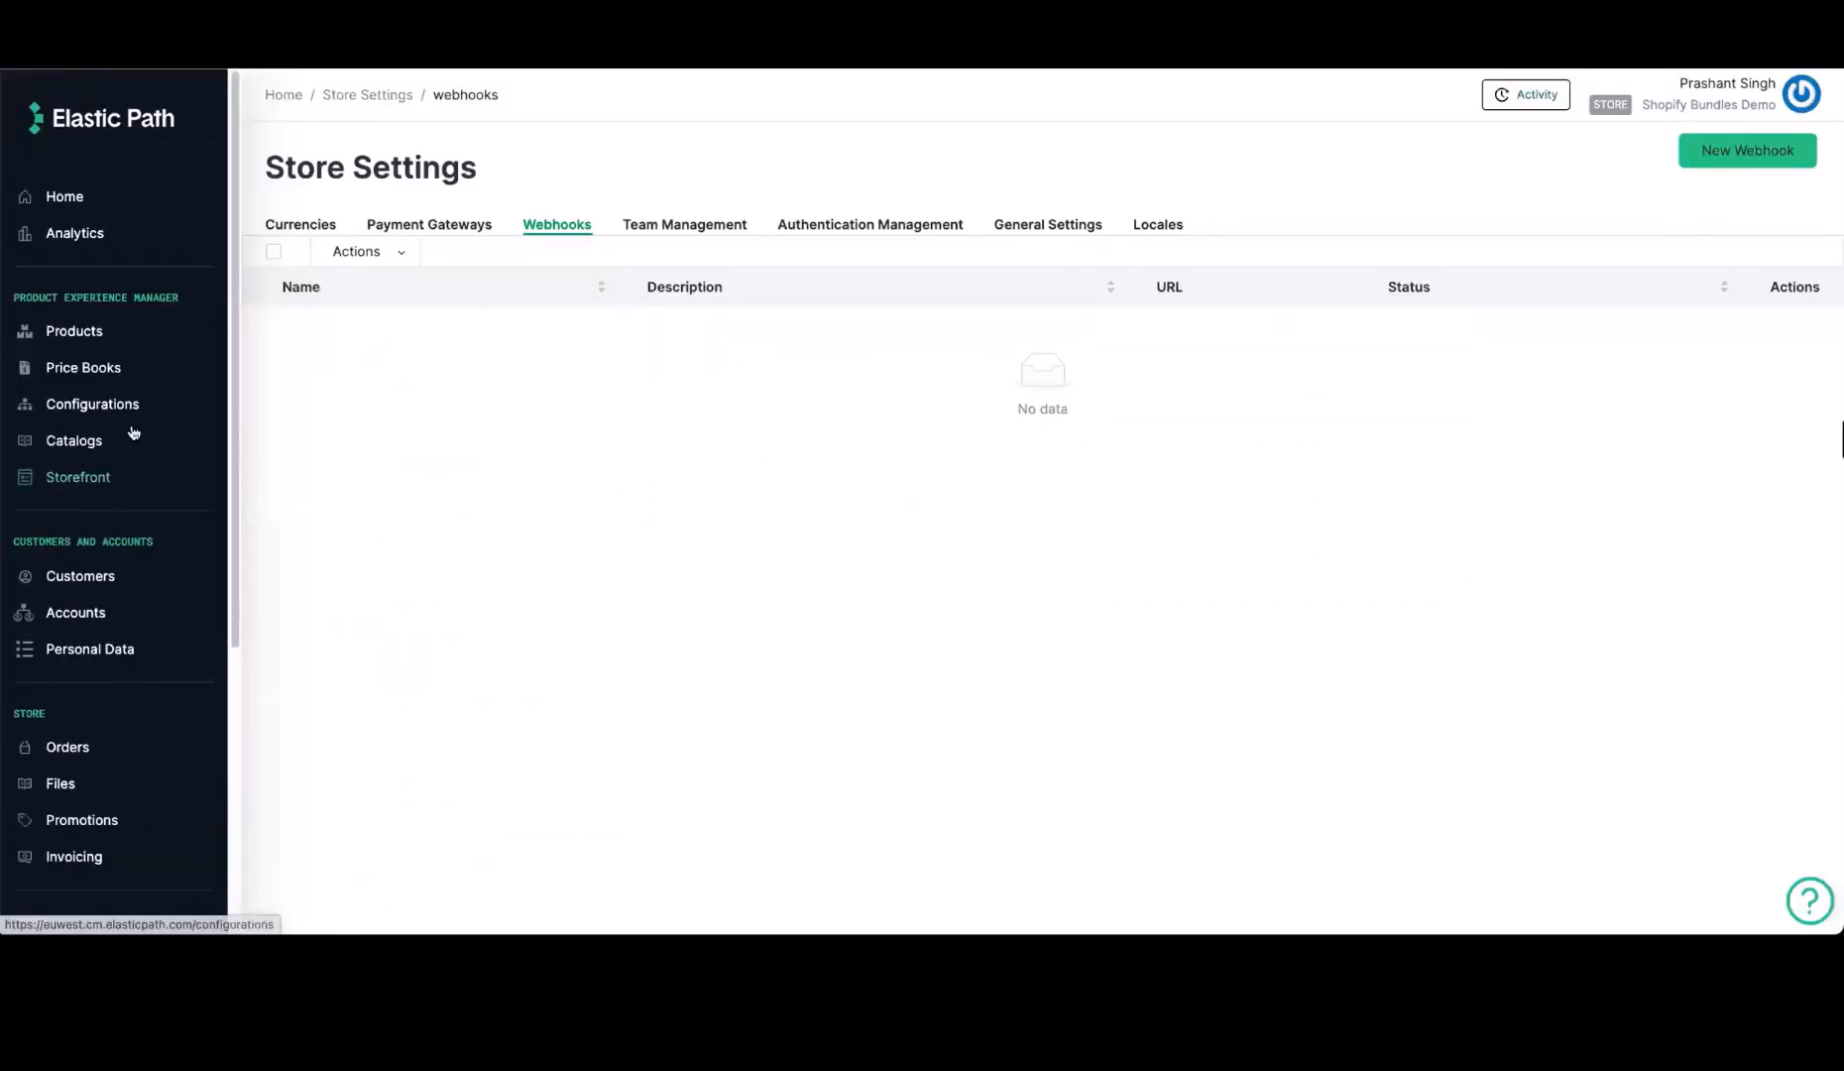
Review the product templates and attributes in Elastic Path's Configurations
left_click(126, 414)
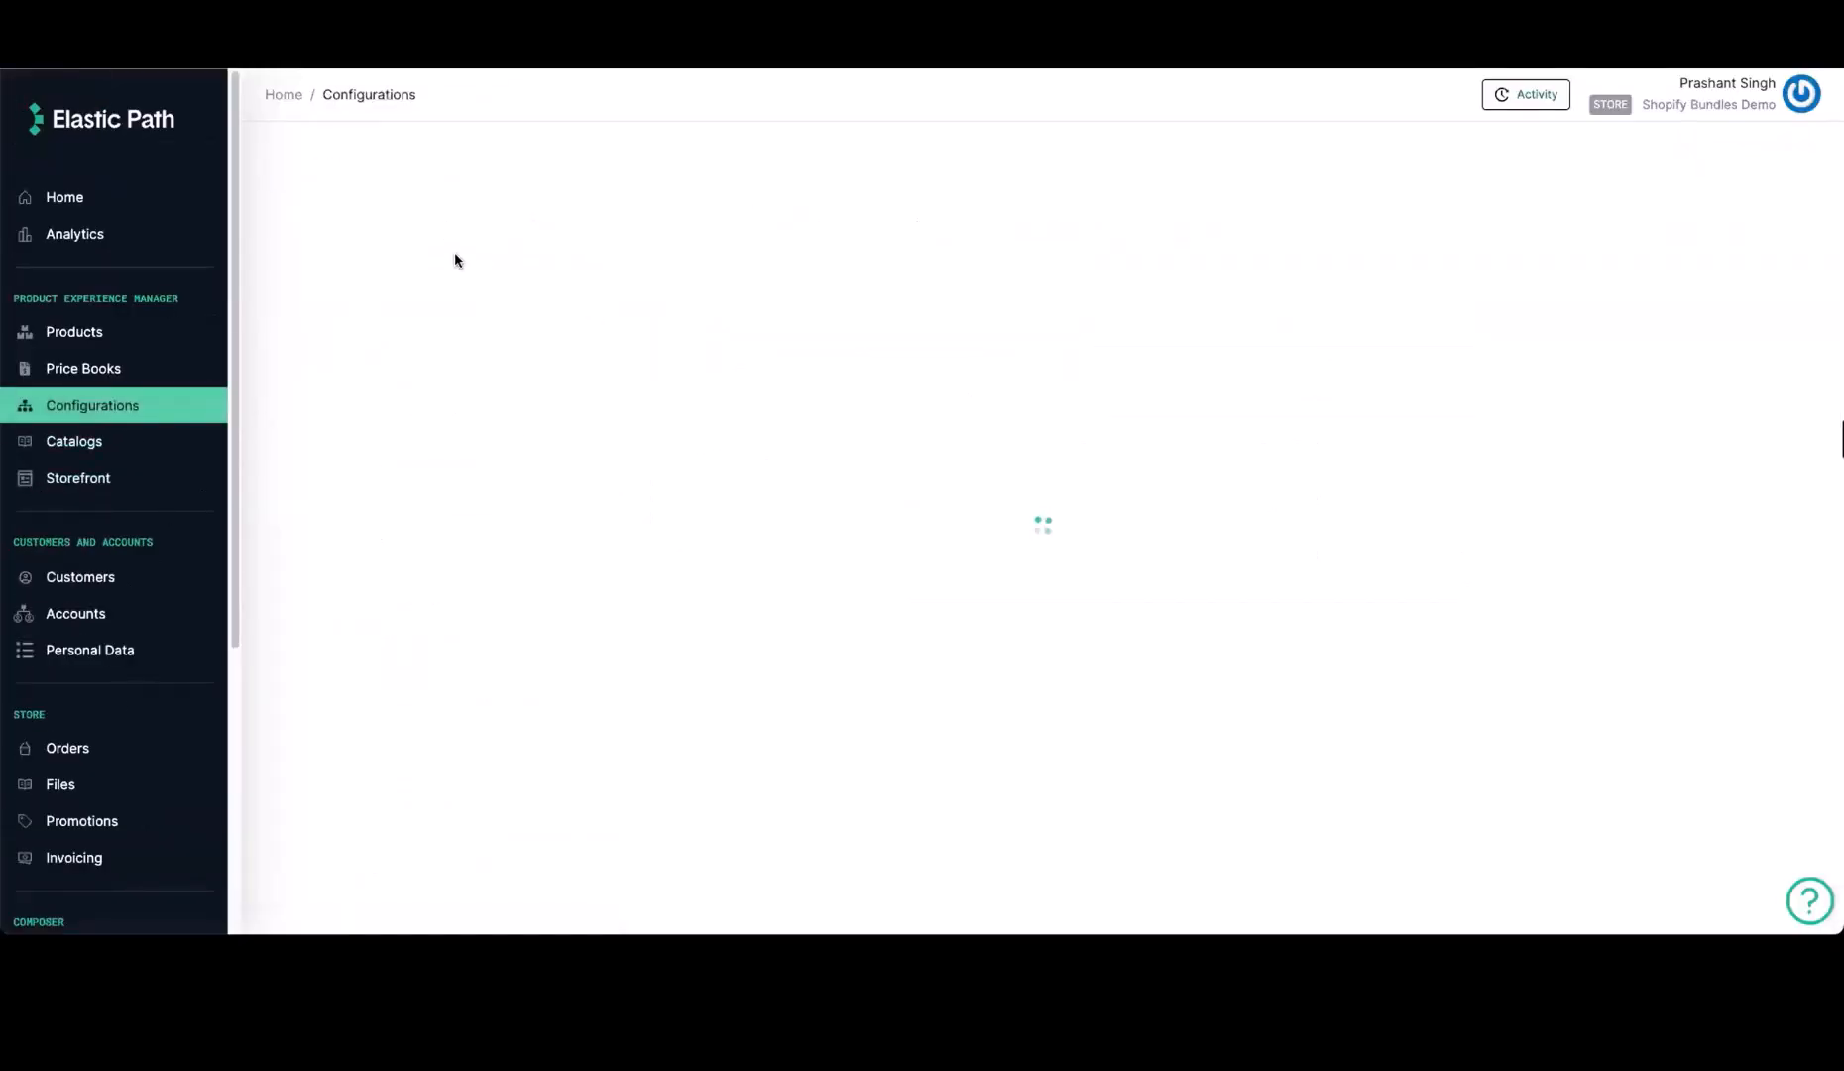
left_click(406, 224)
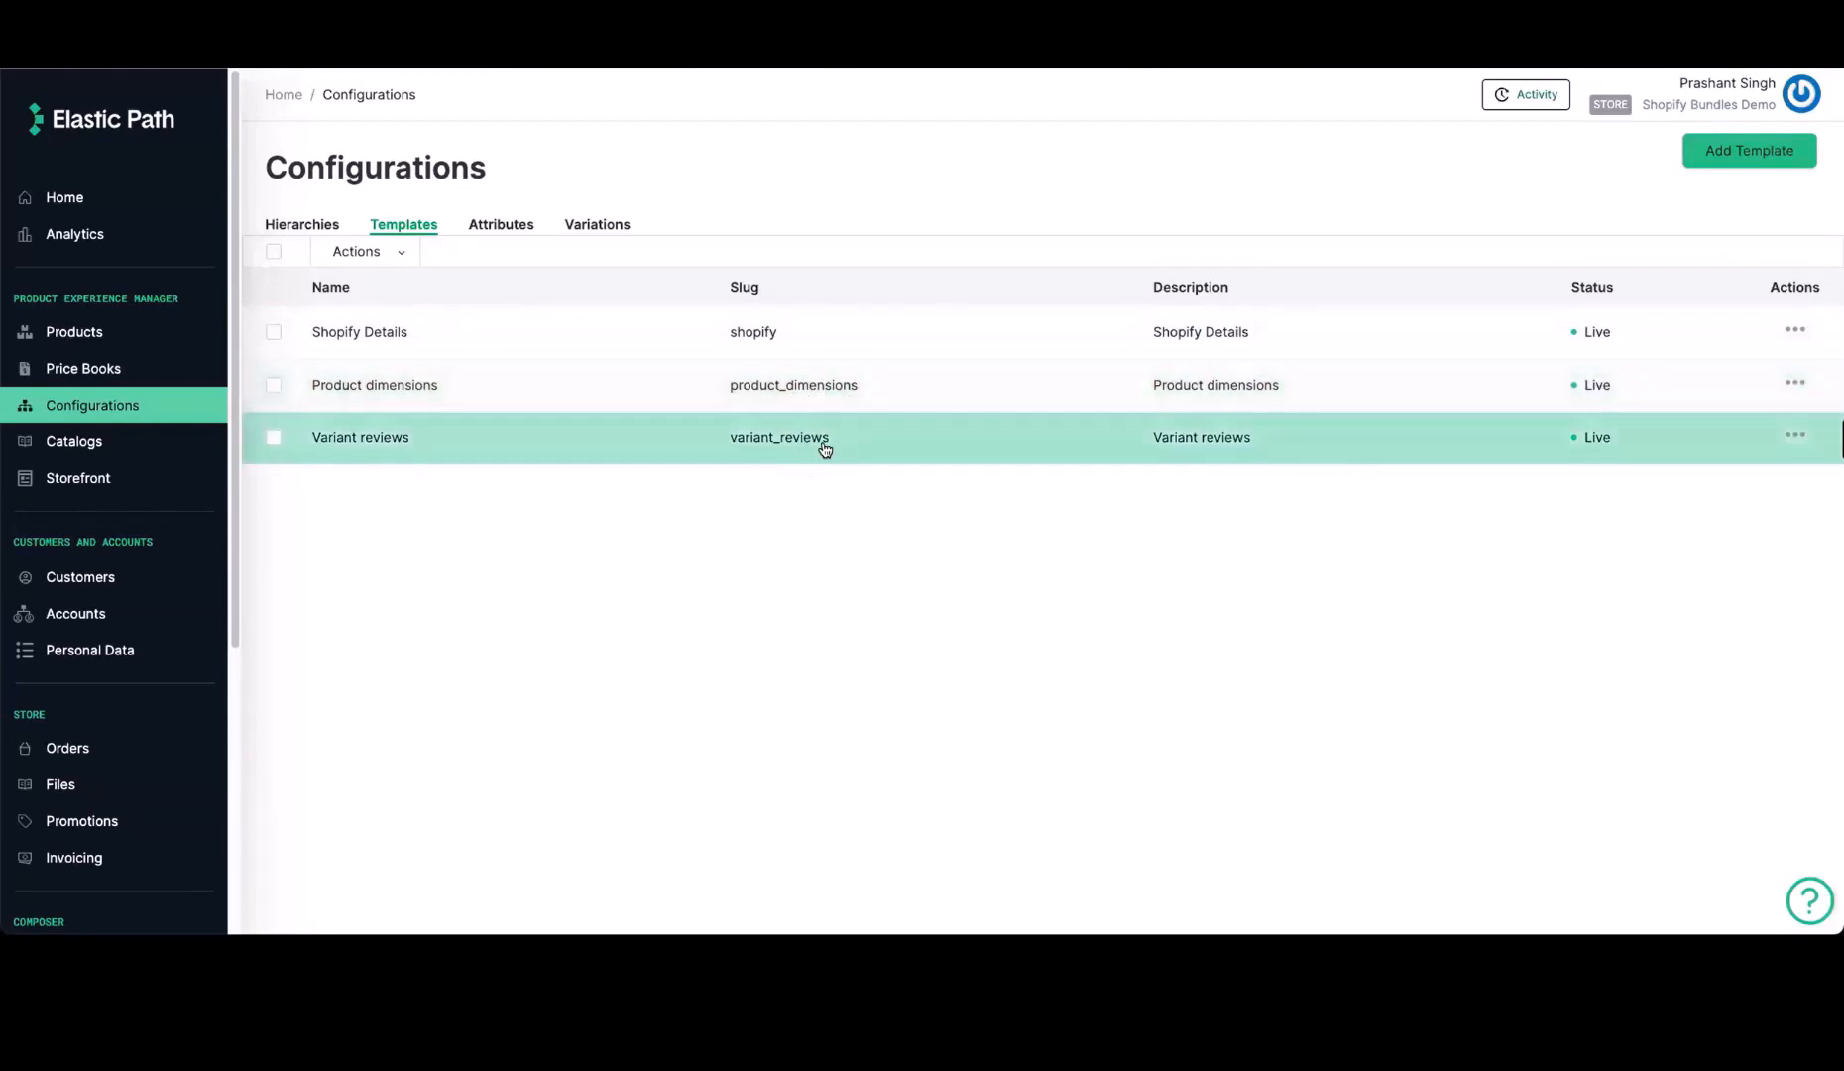
left_click(502, 226)
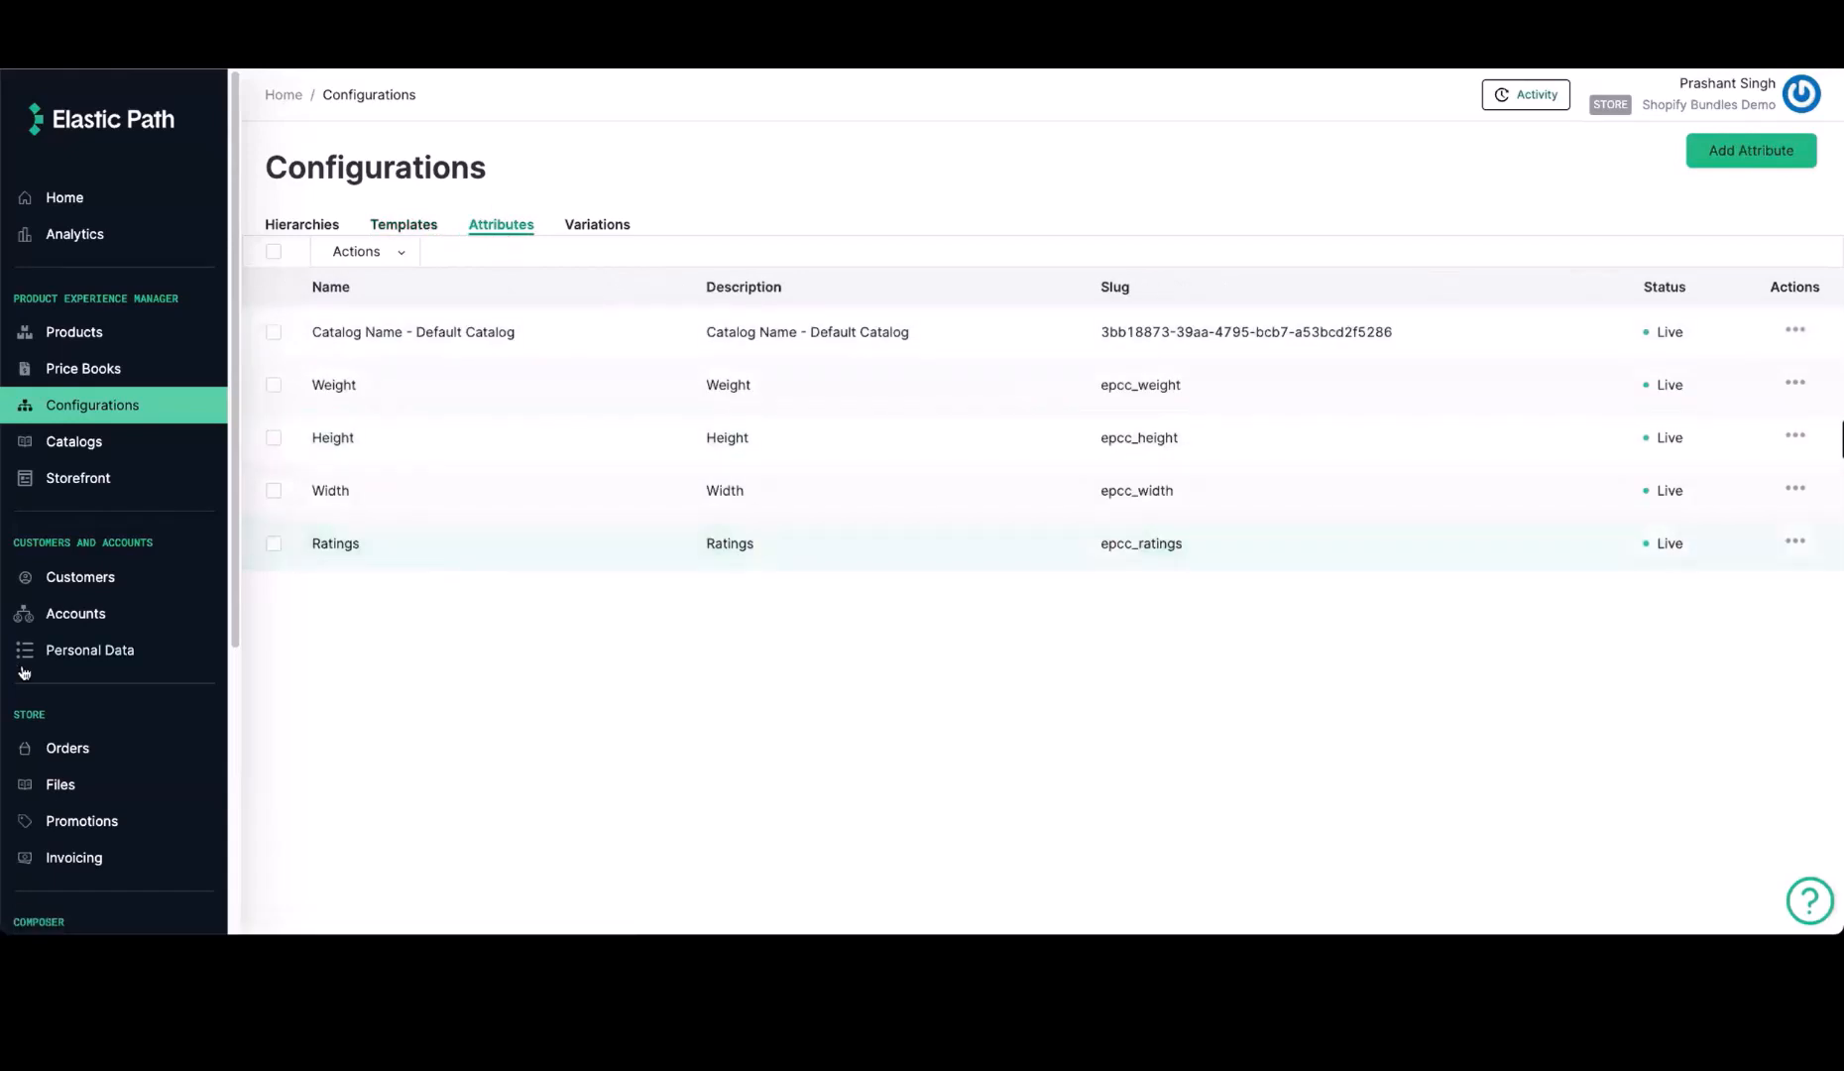
Check the webhooks in the Elastic Path store settings
scroll(149, 555, "down", 4)
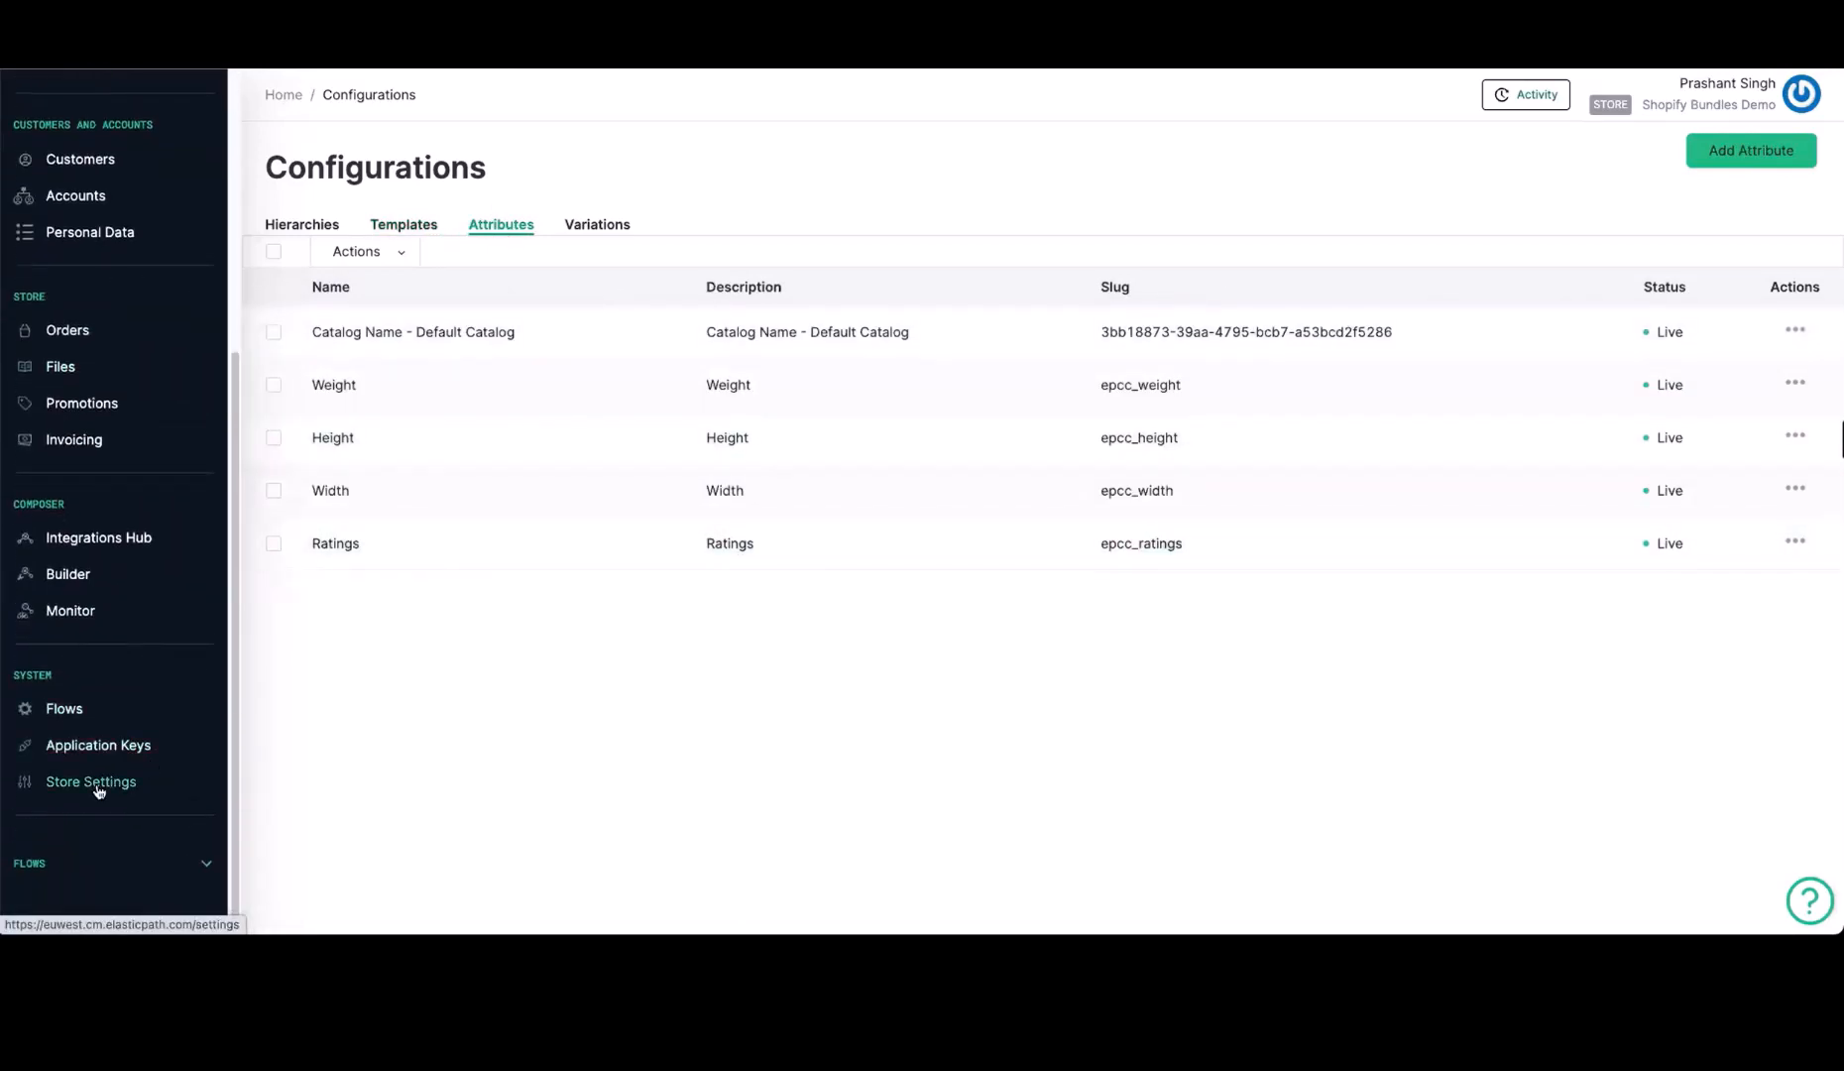
left_click(94, 782)
left_click(560, 226)
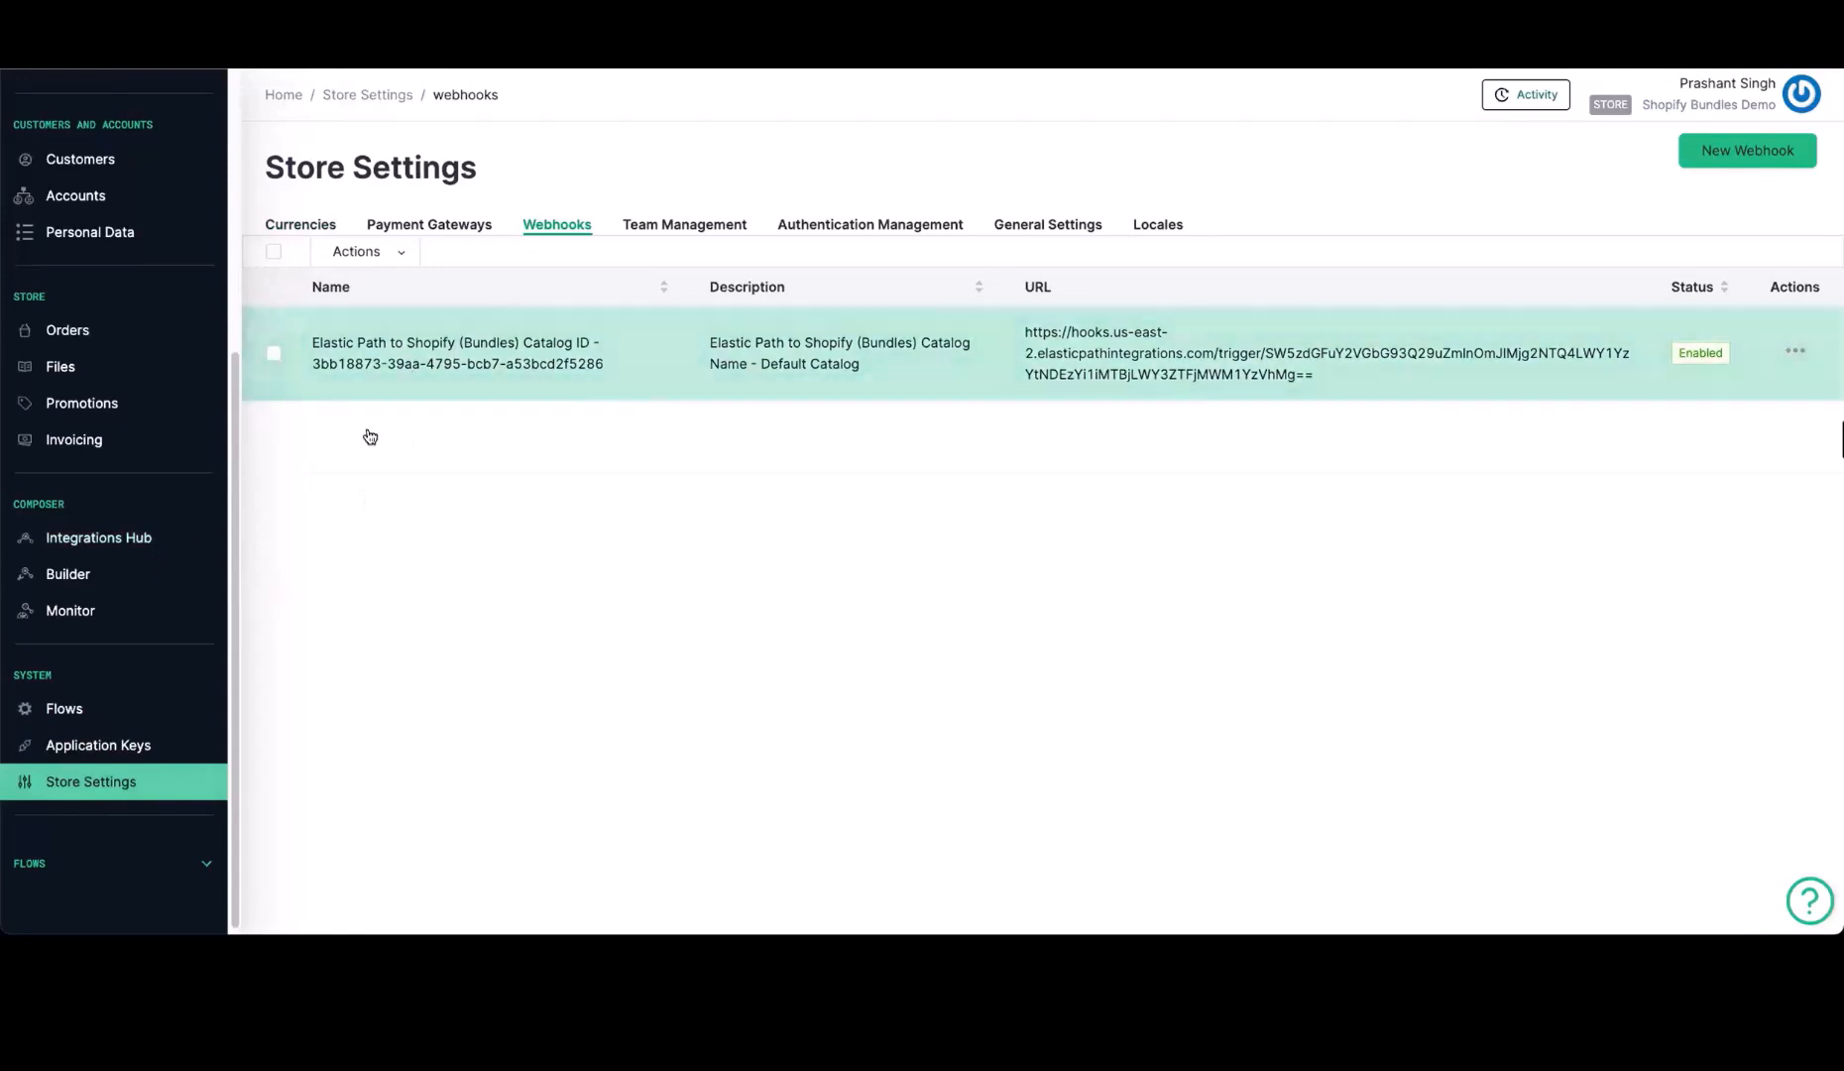
scroll(145, 512, "up", 1)
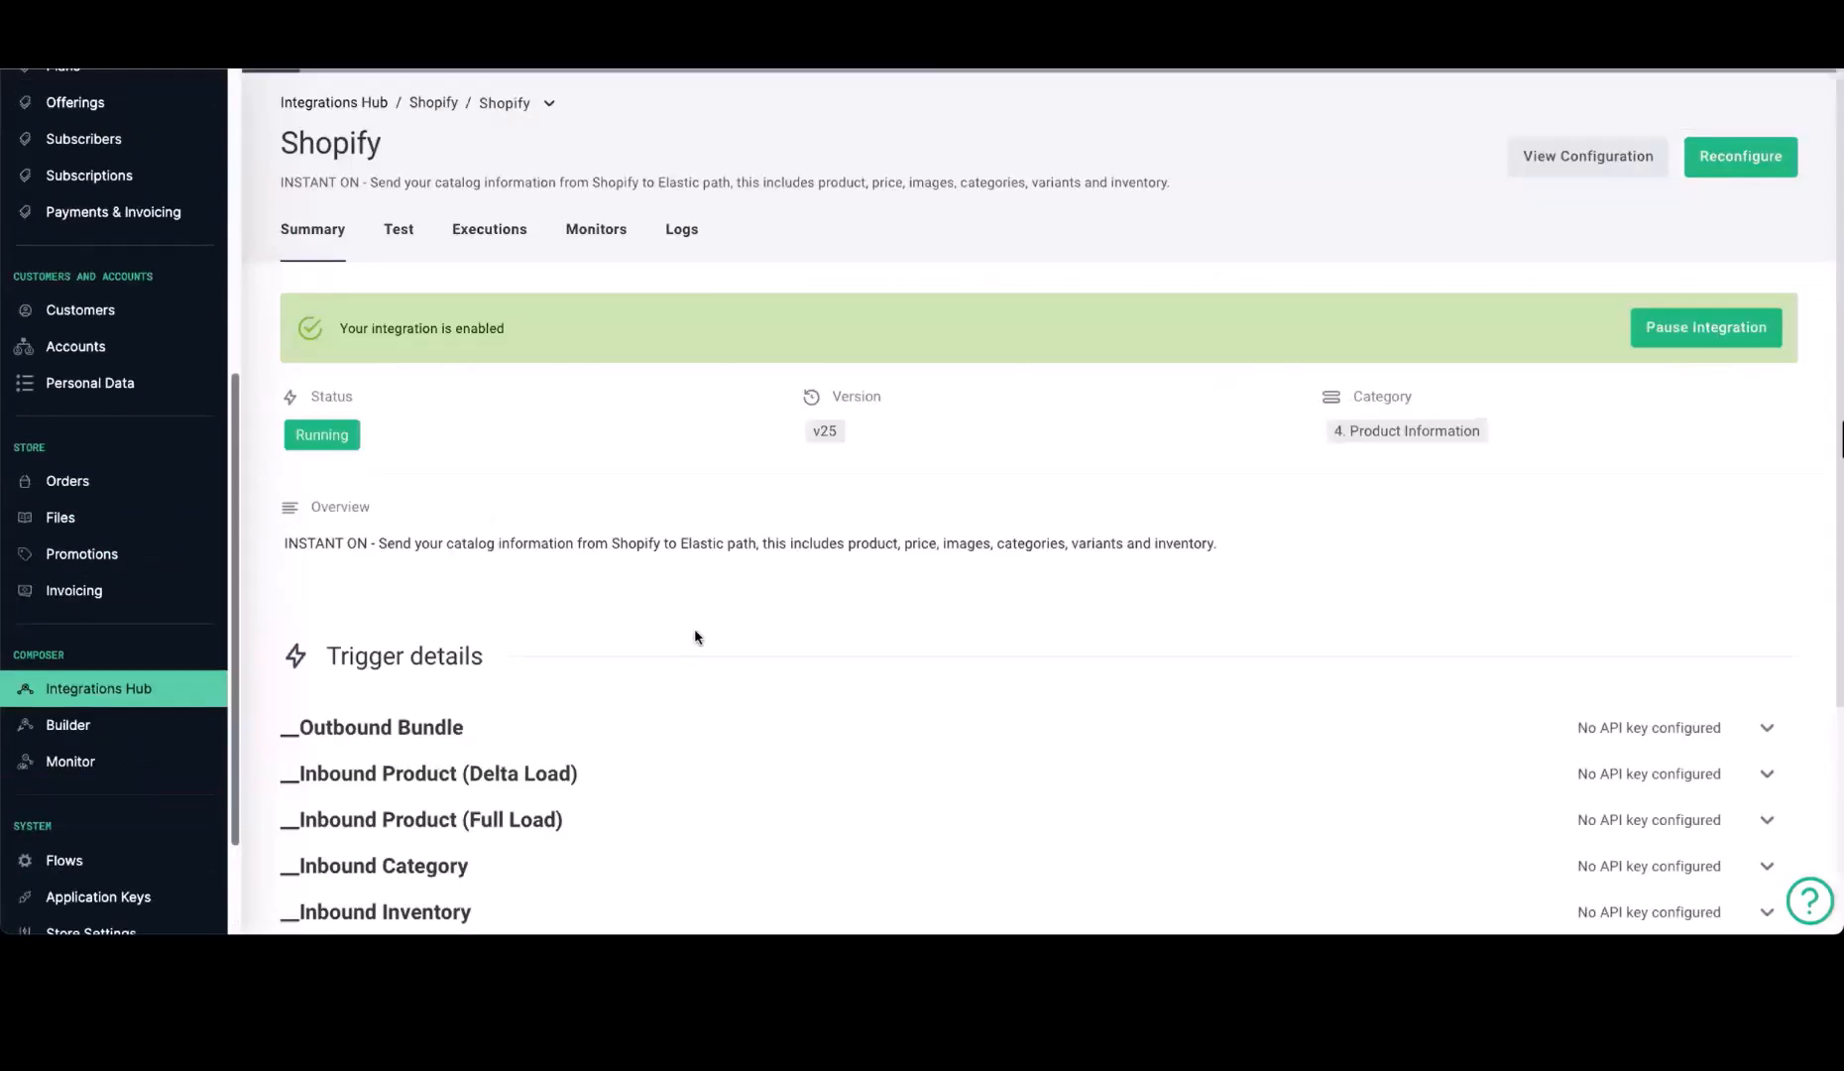
Start the full product load by copying the Inbound Product (Full Load) trigger URL and opening it in a new browser tab
scroll(696, 637, "down", 4)
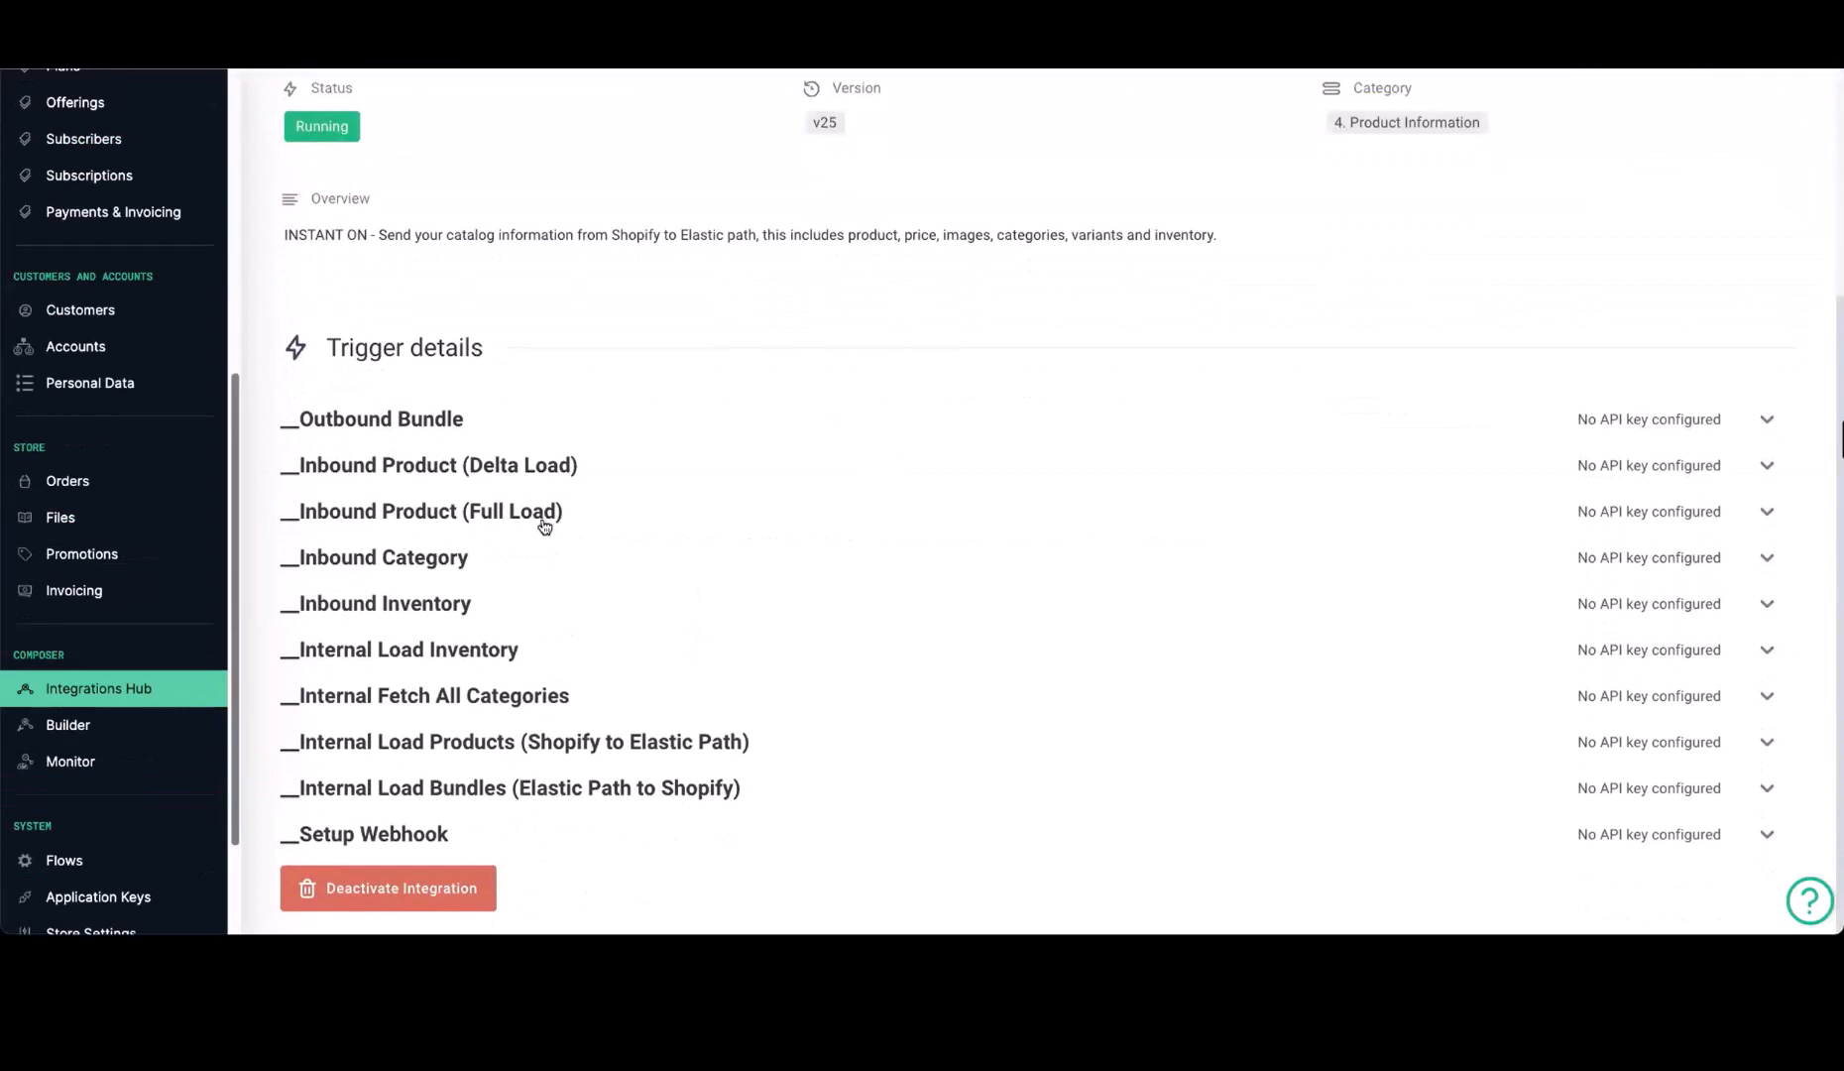
left_click(544, 517)
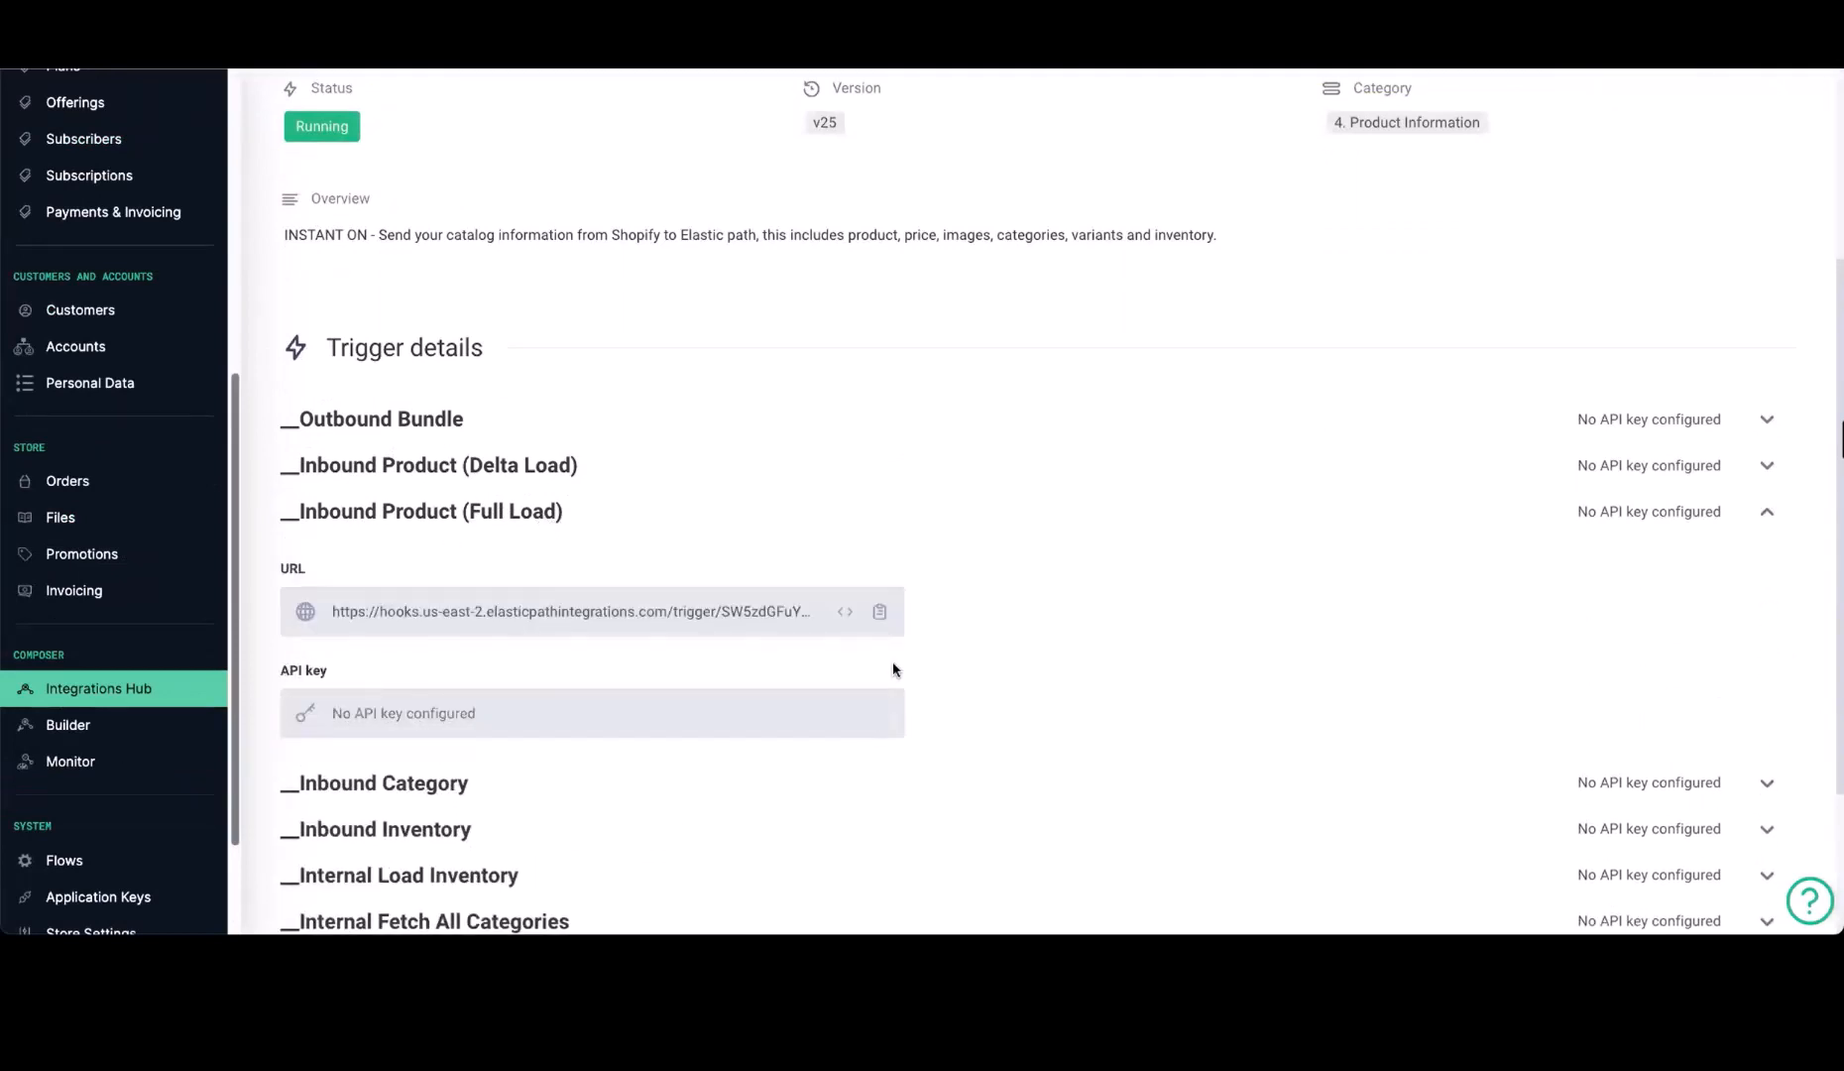
left_click(878, 612)
key("super+t")
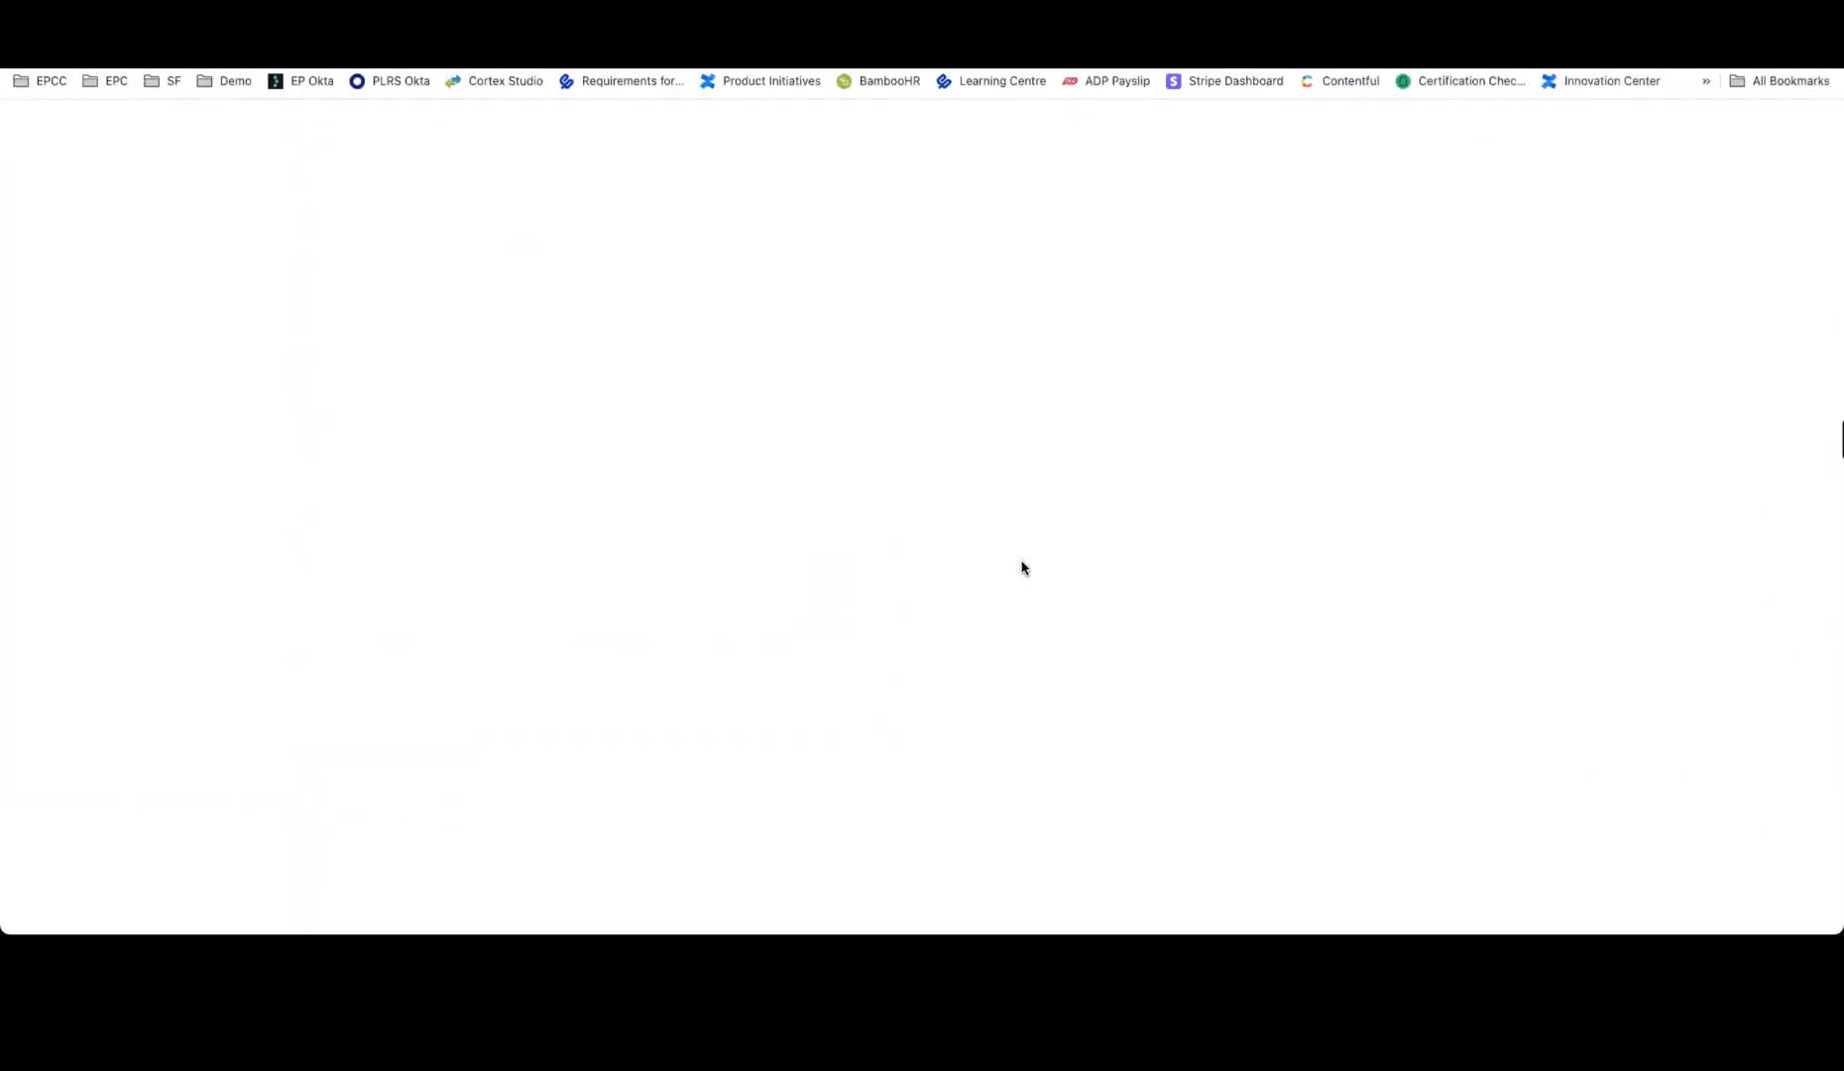
key("super+v")
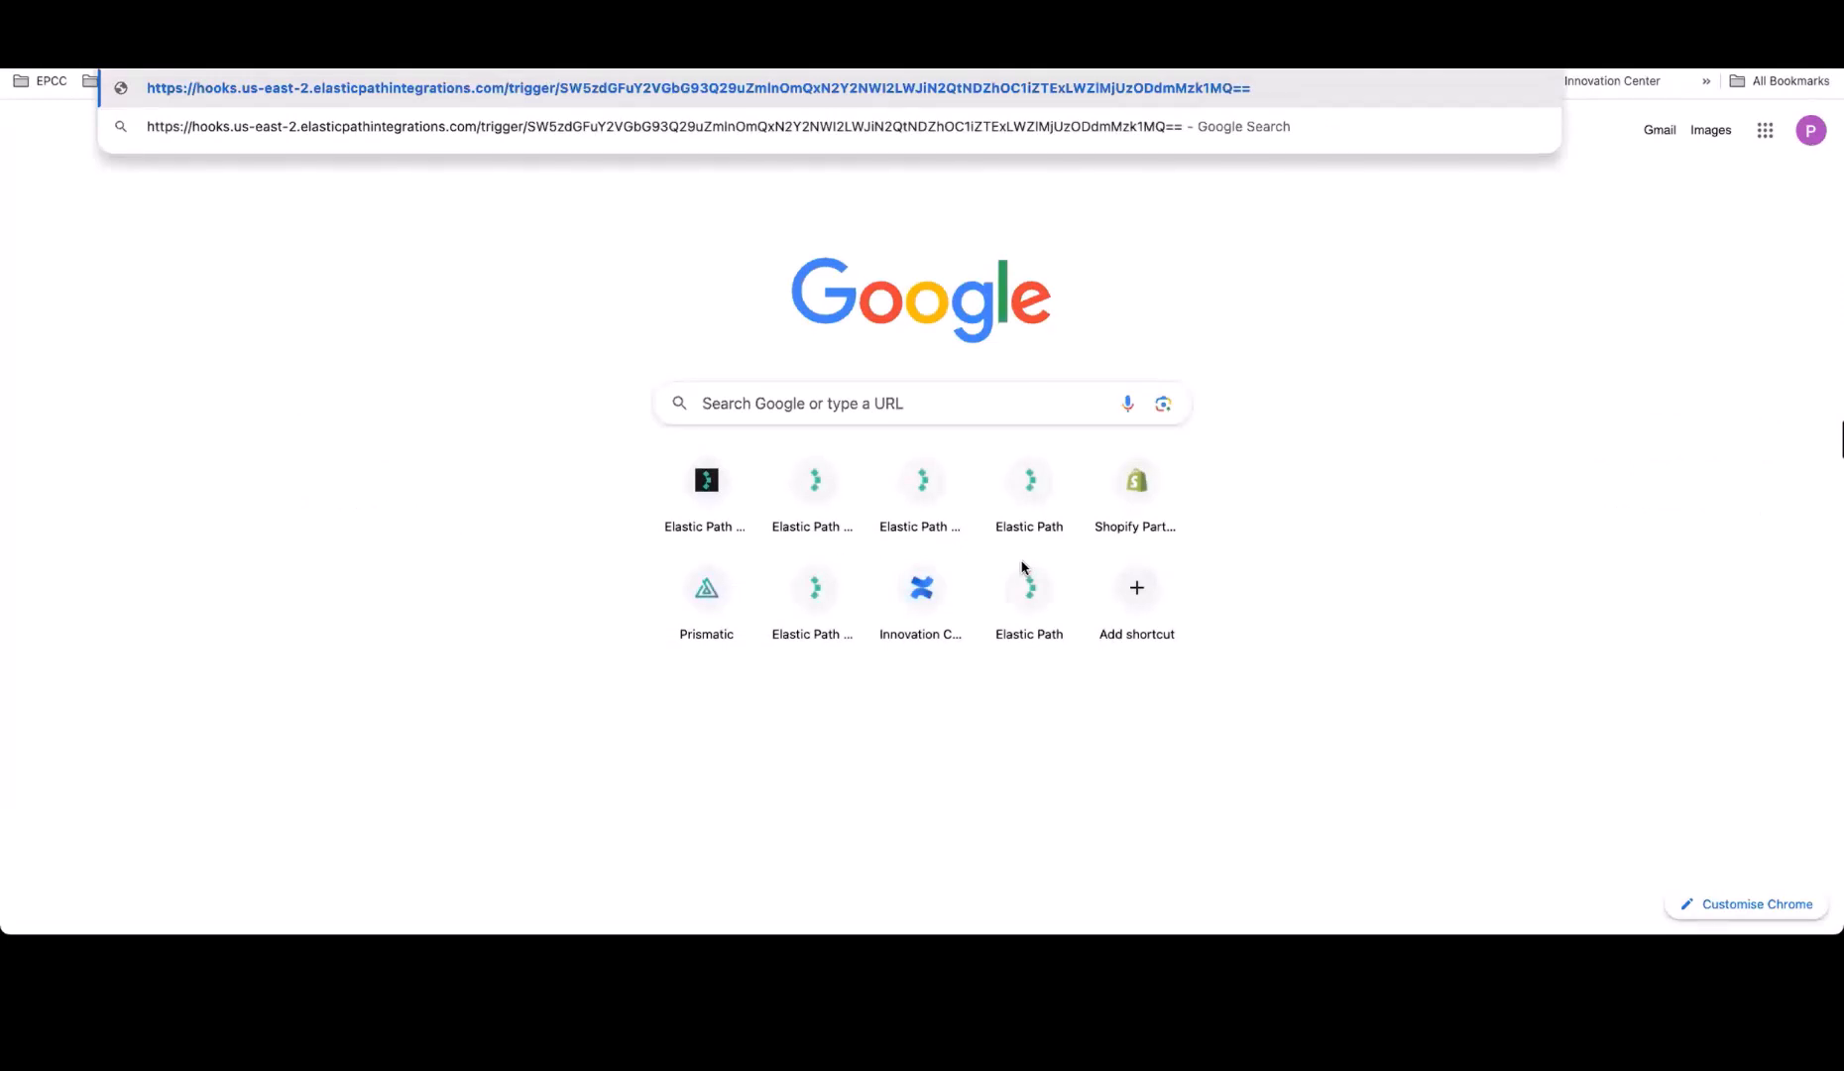
key("Return")
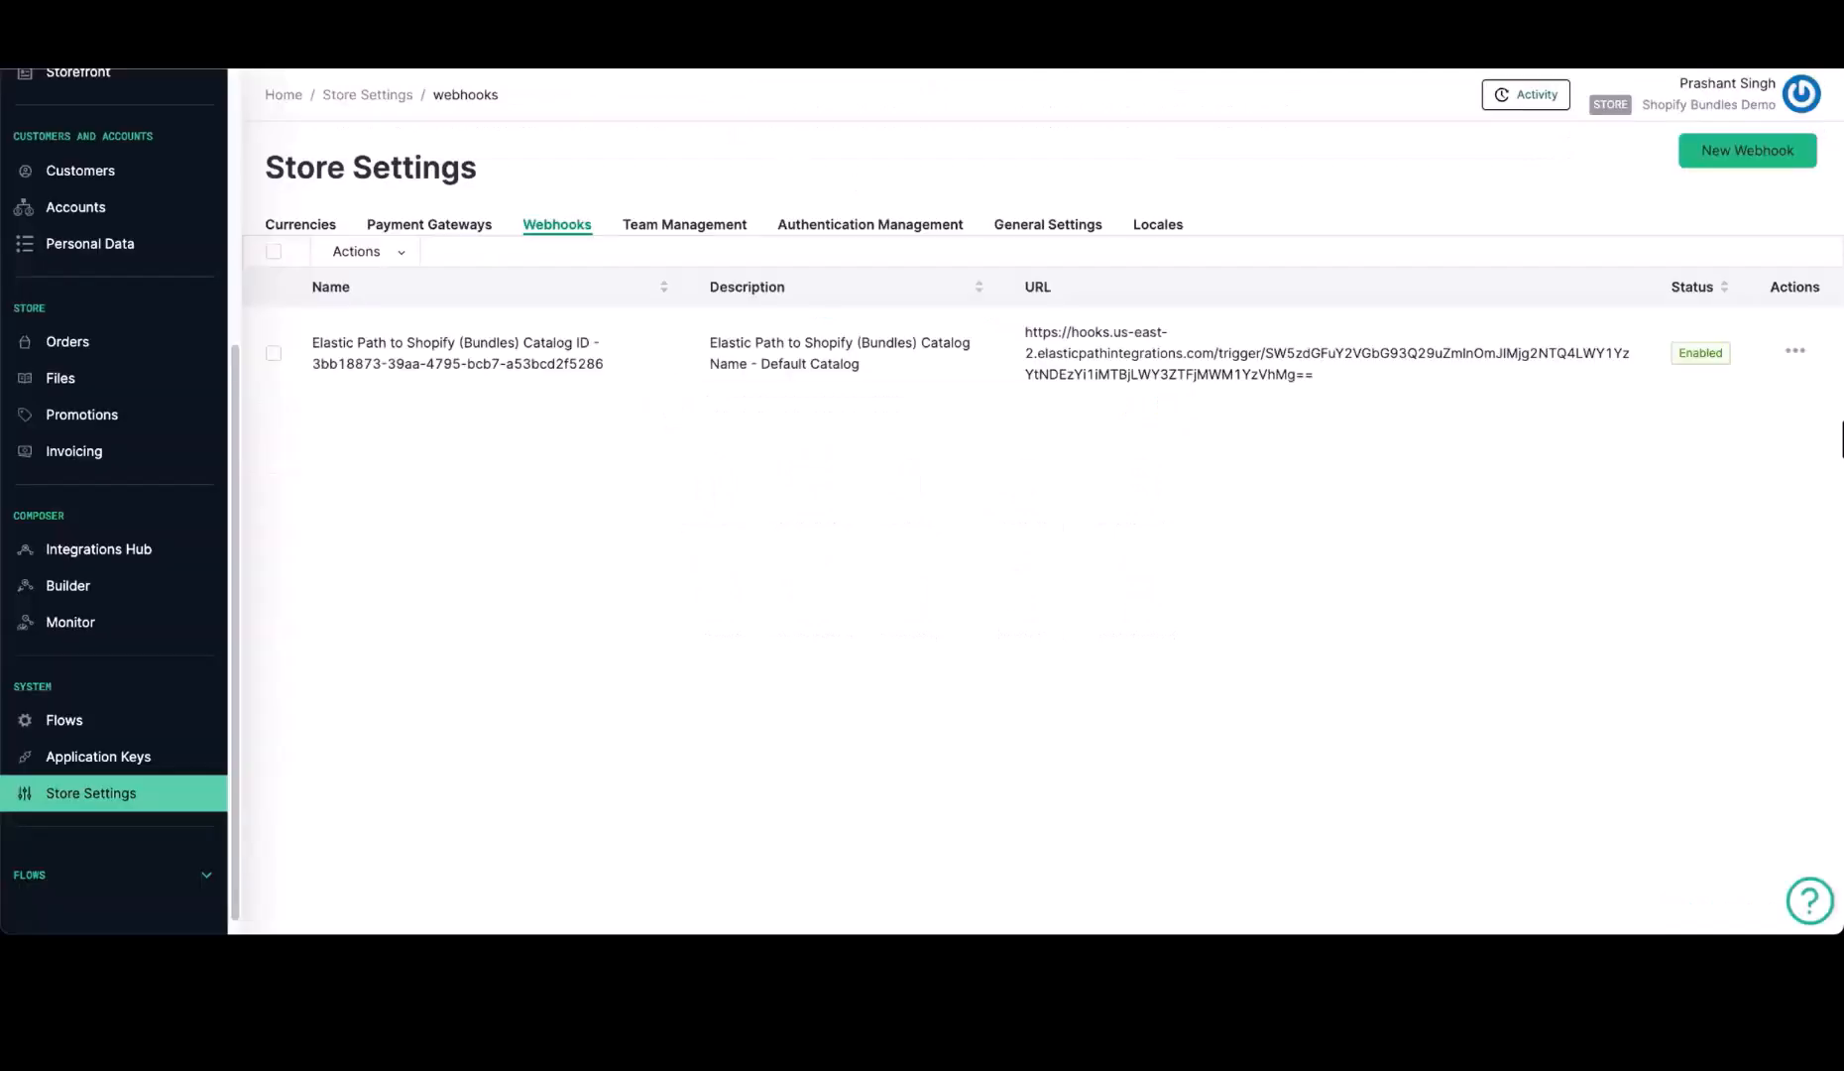
Open the Elastic Path product list, reload it and review the imported products
scroll(210, 511, "up", 5)
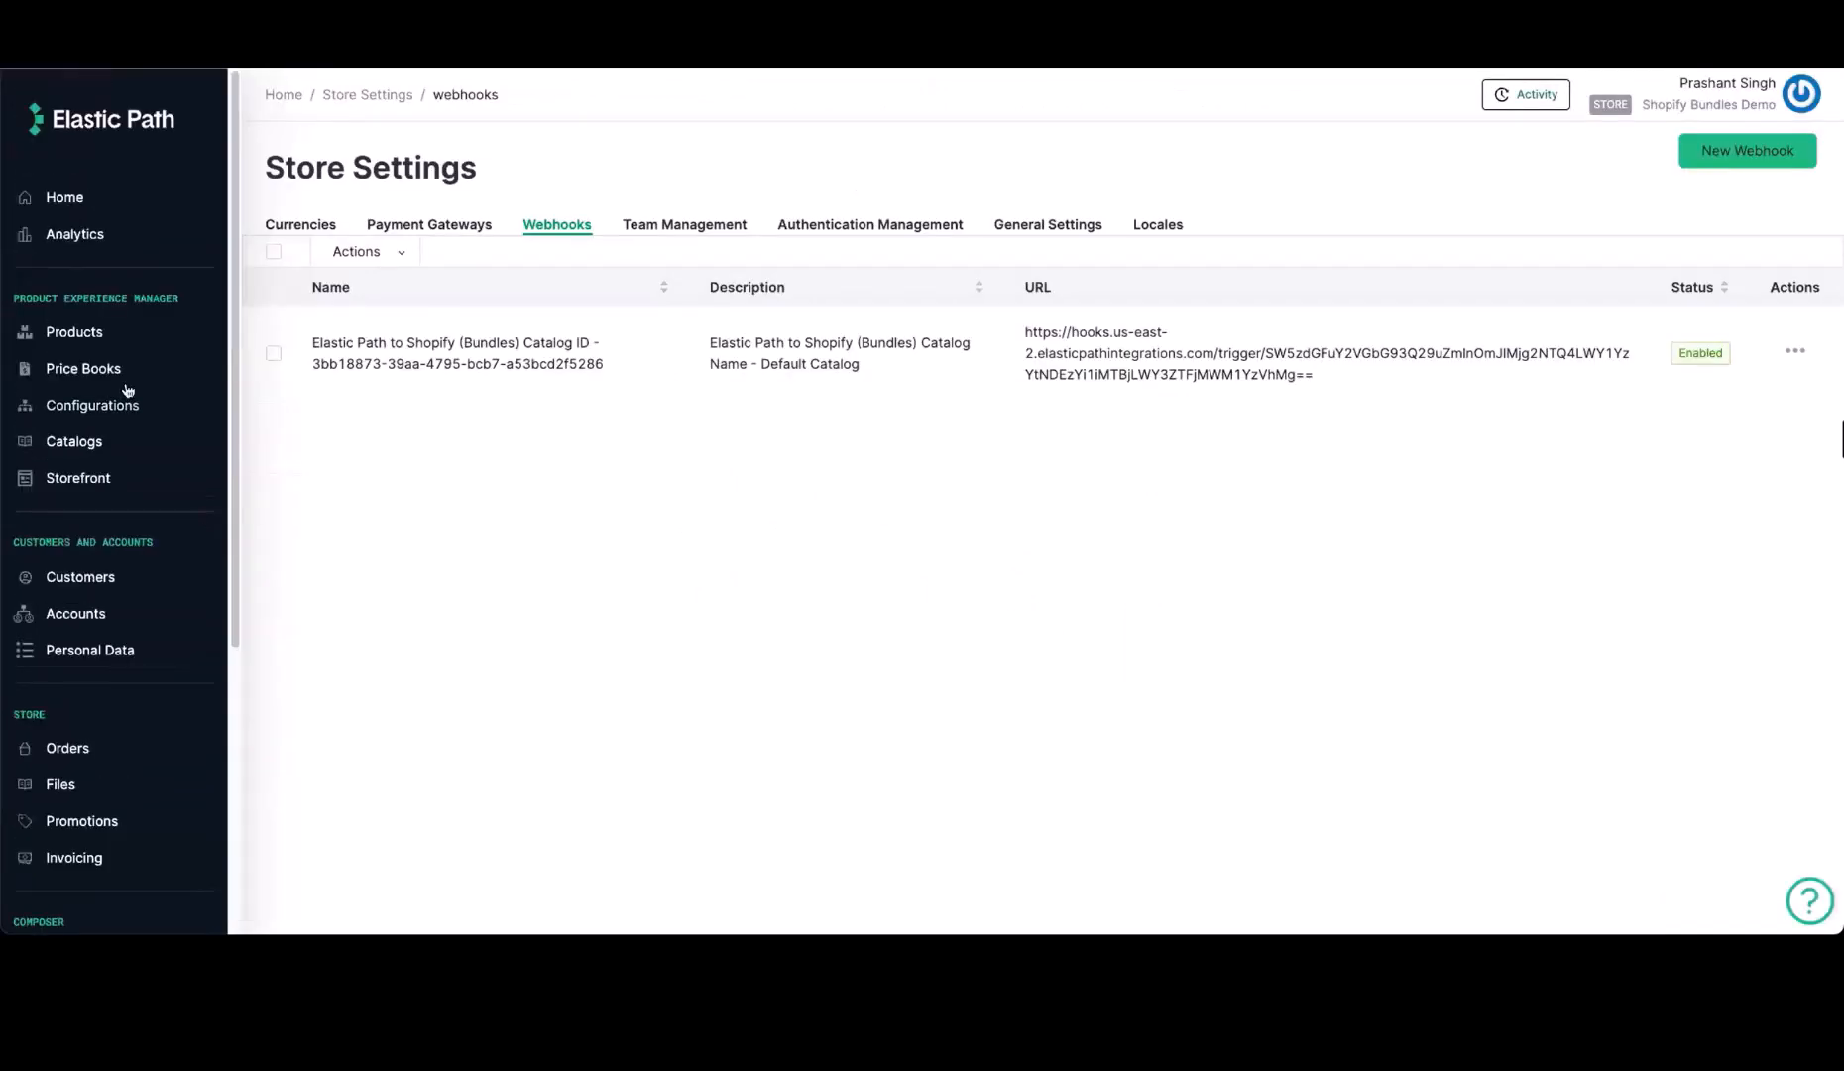
left_click(104, 332)
scroll(708, 486, "down", 2)
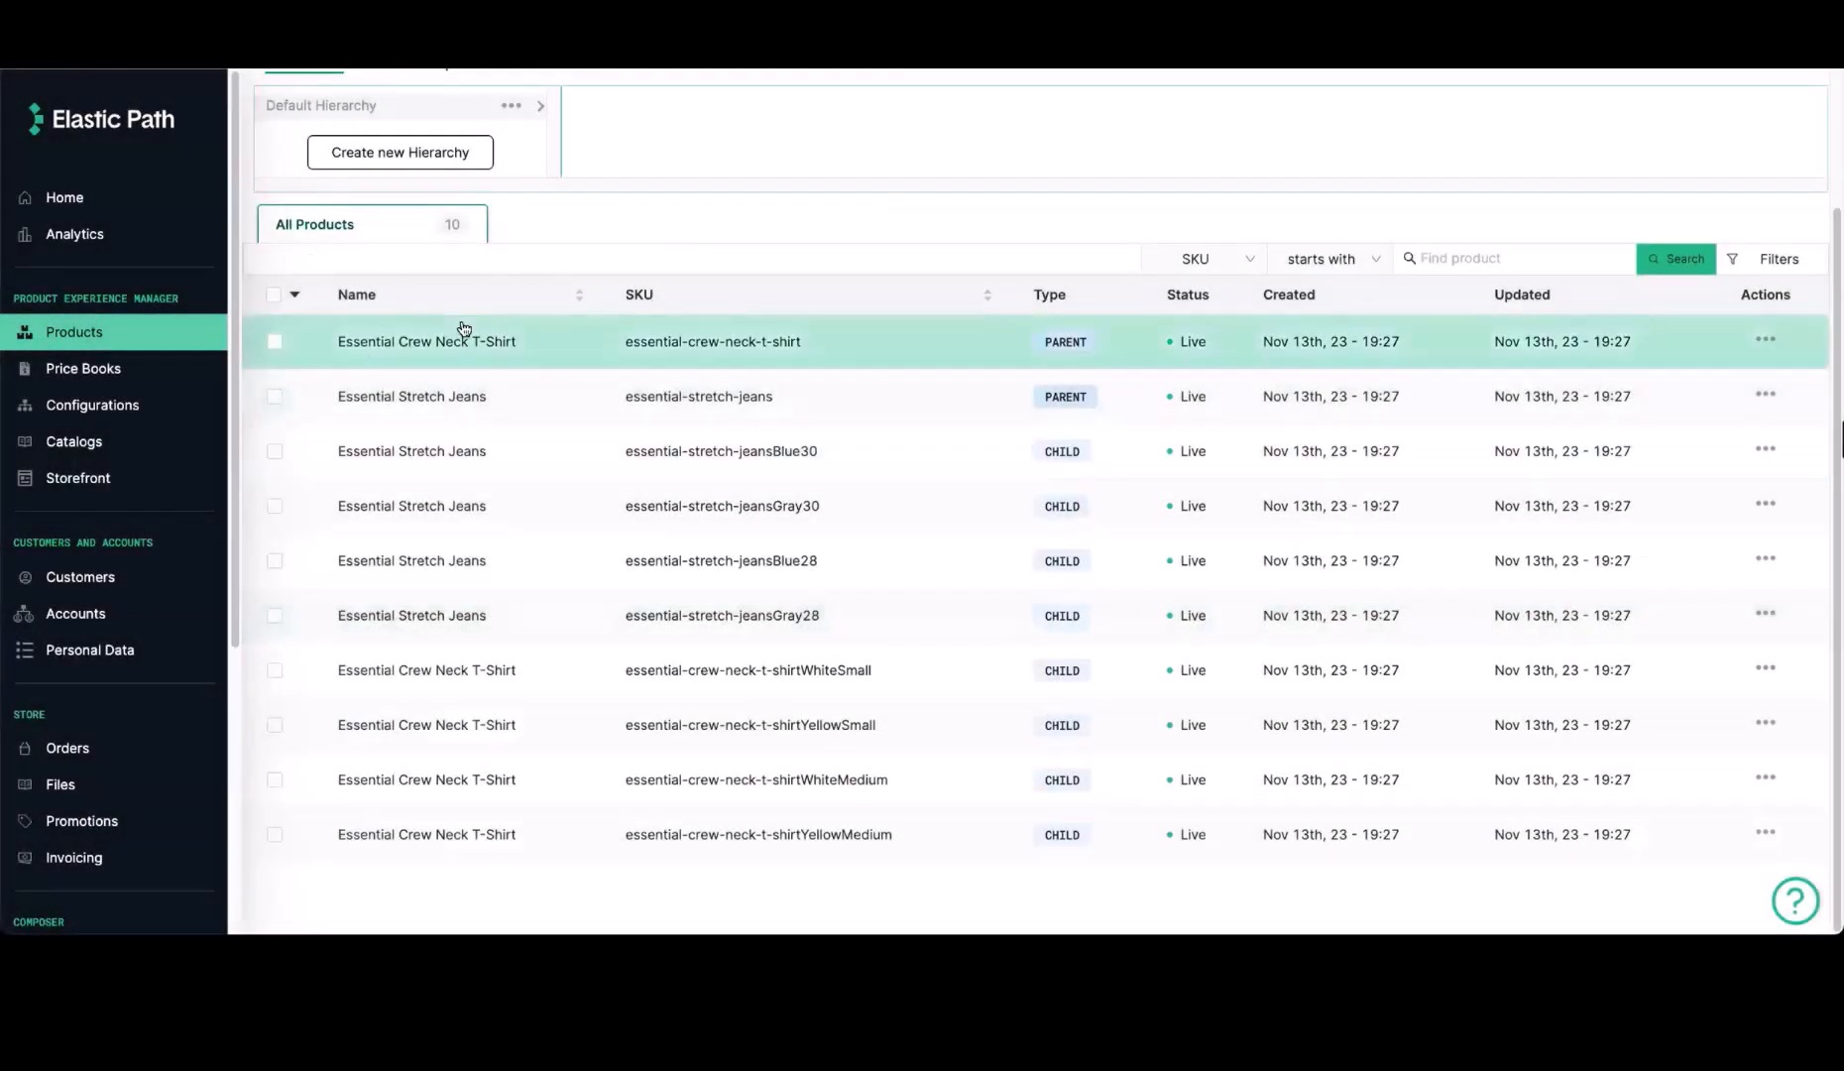
key("super+r")
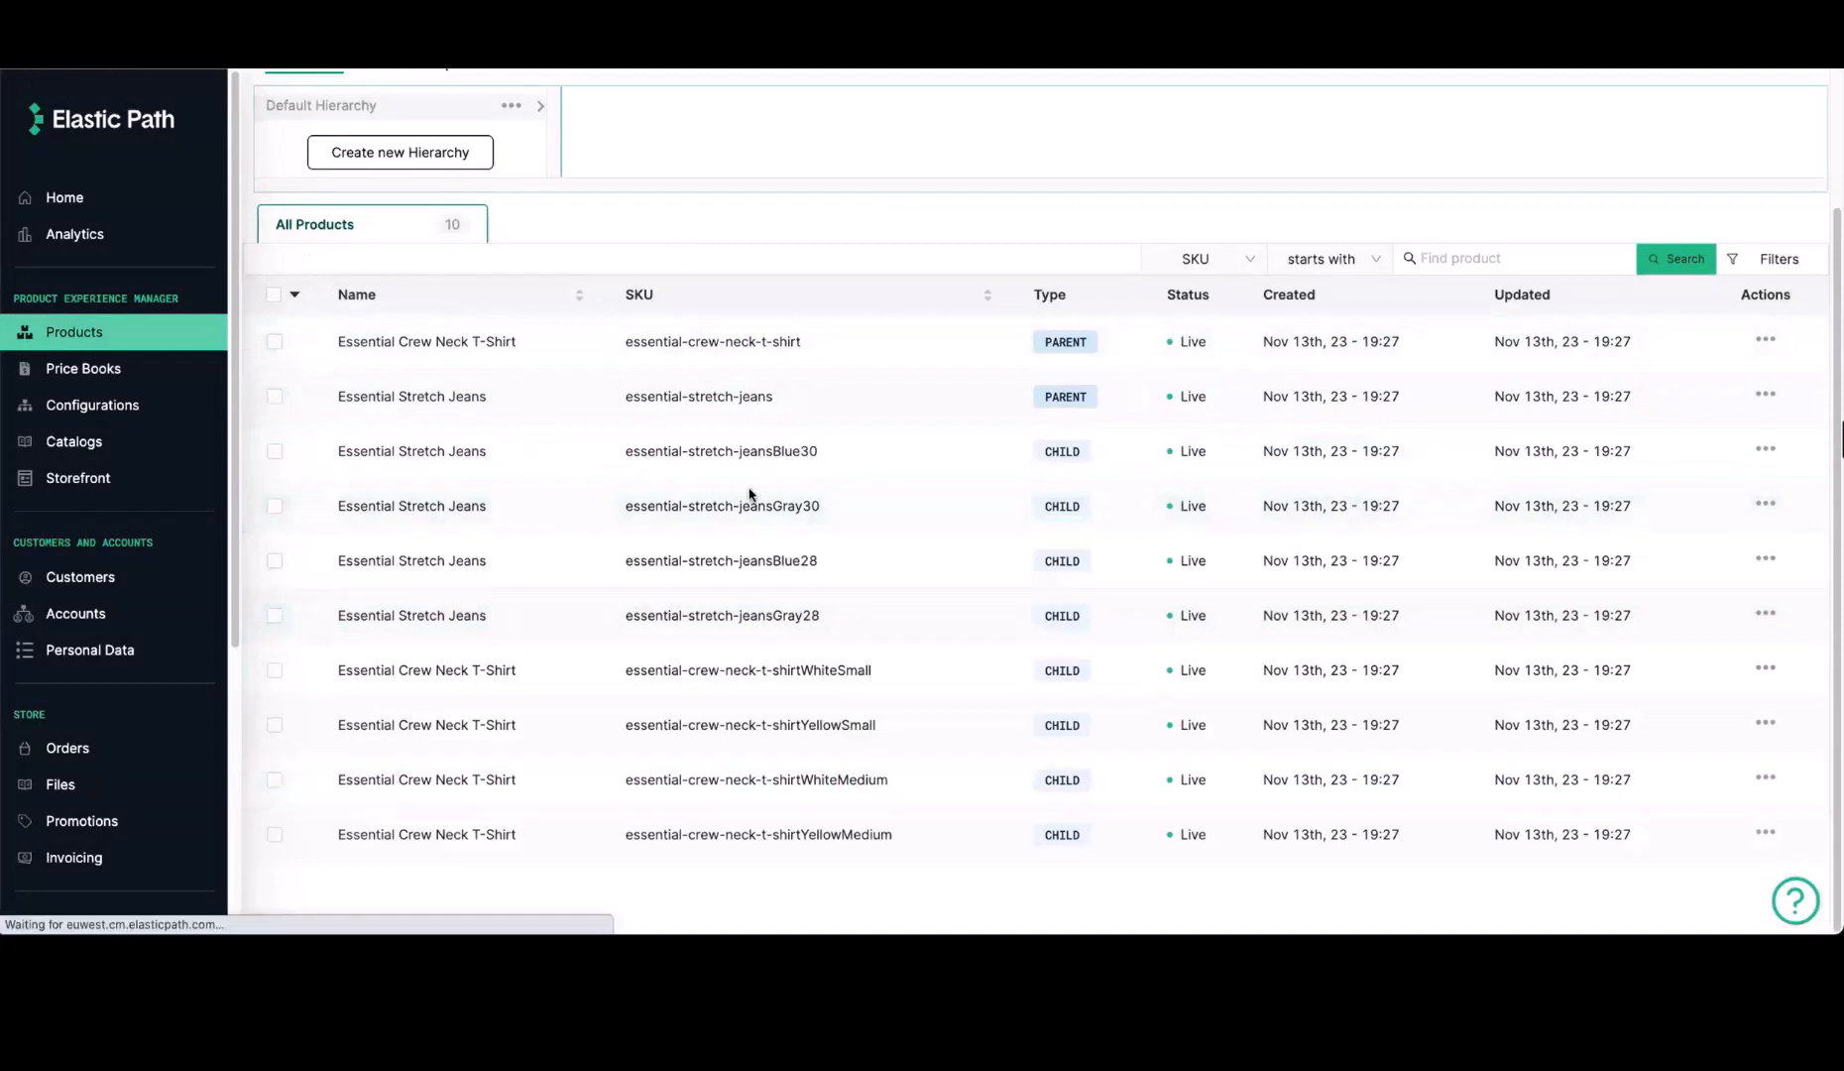
scroll(660, 718, "down", 2)
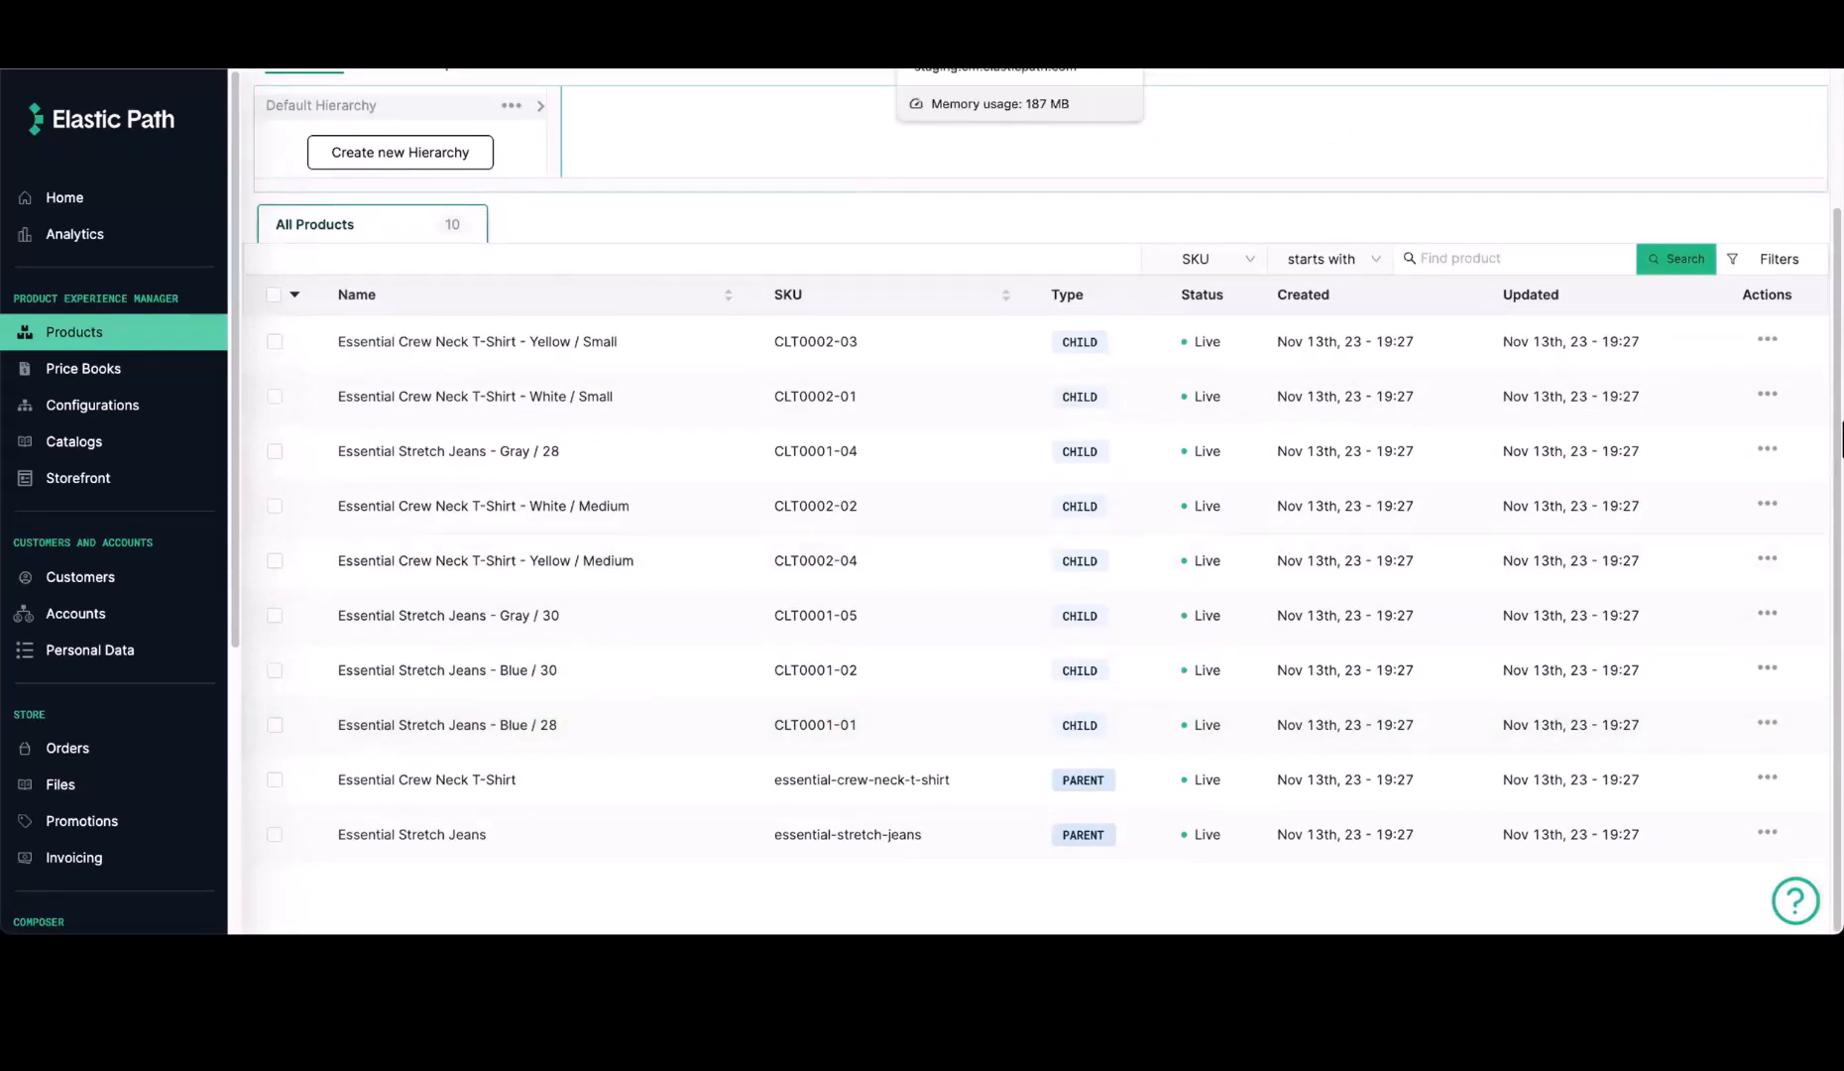
Review the Shopify integration's executions in Composer
left_click(991, 11)
scroll(620, 392, "up", 4)
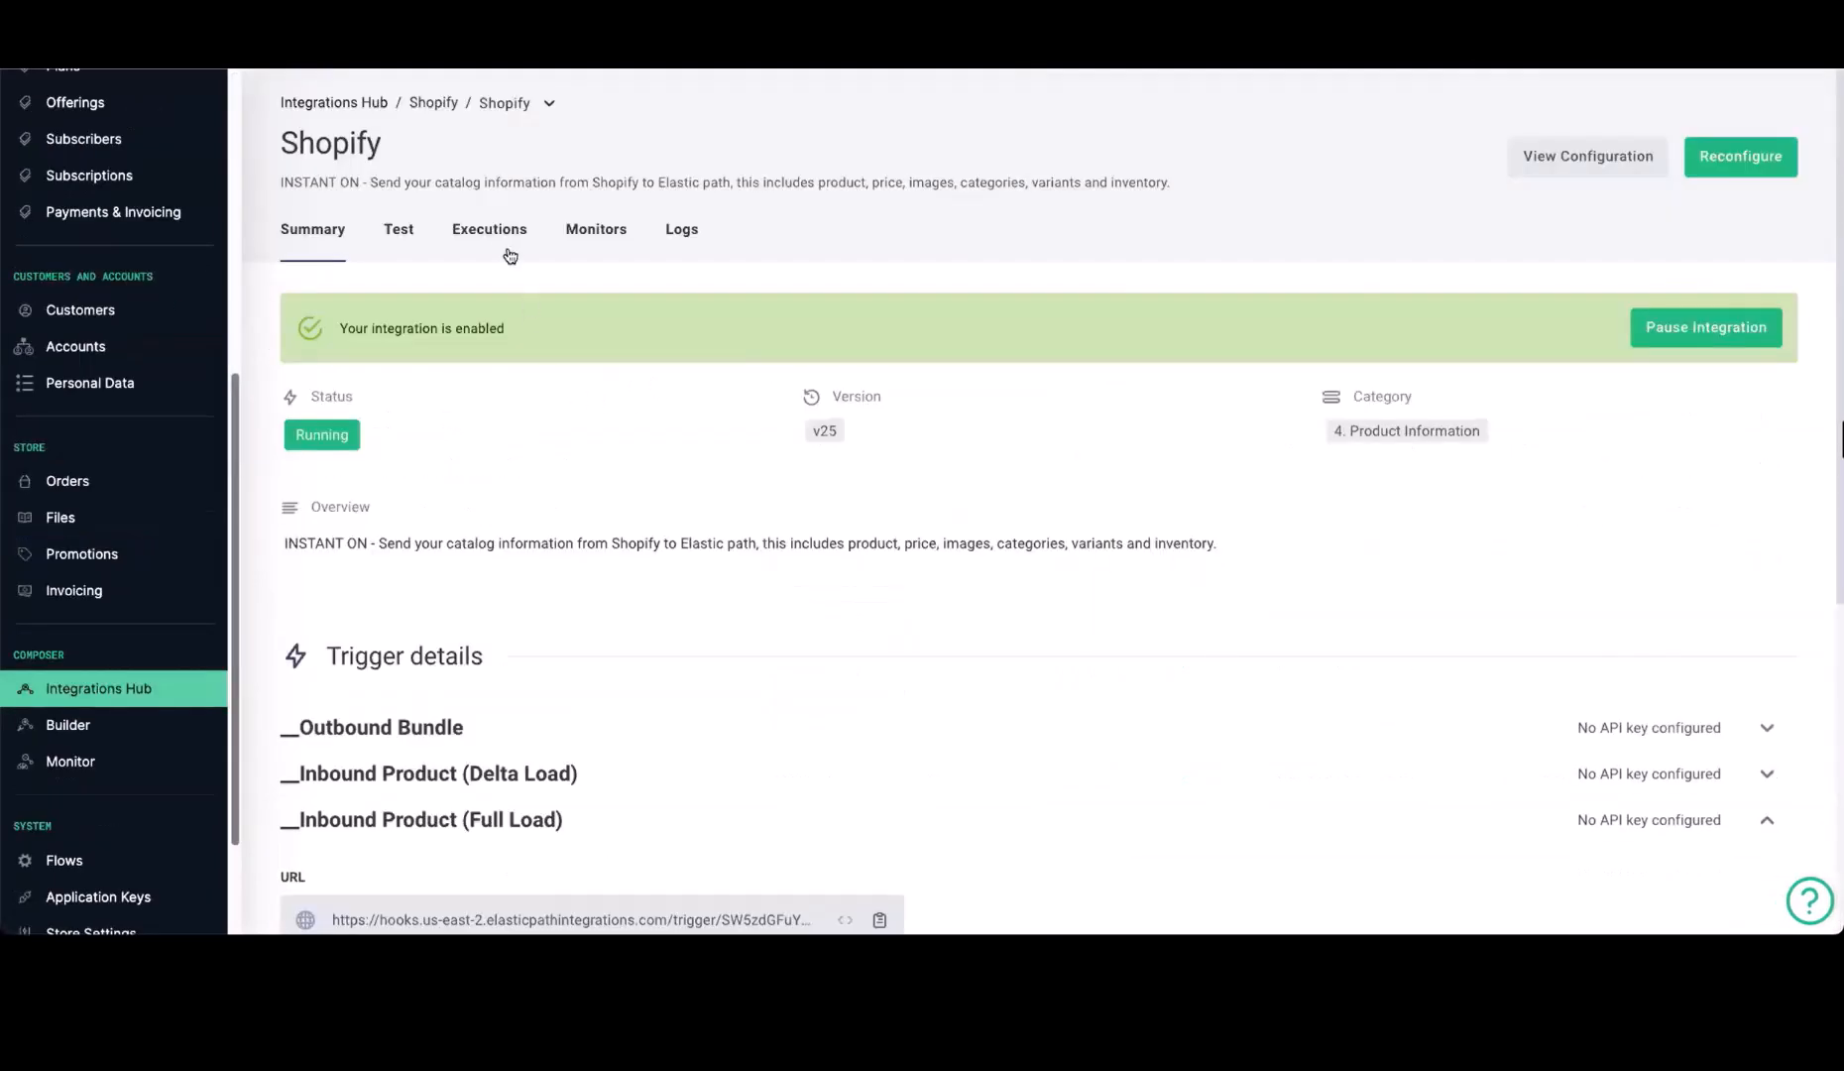
left_click(498, 235)
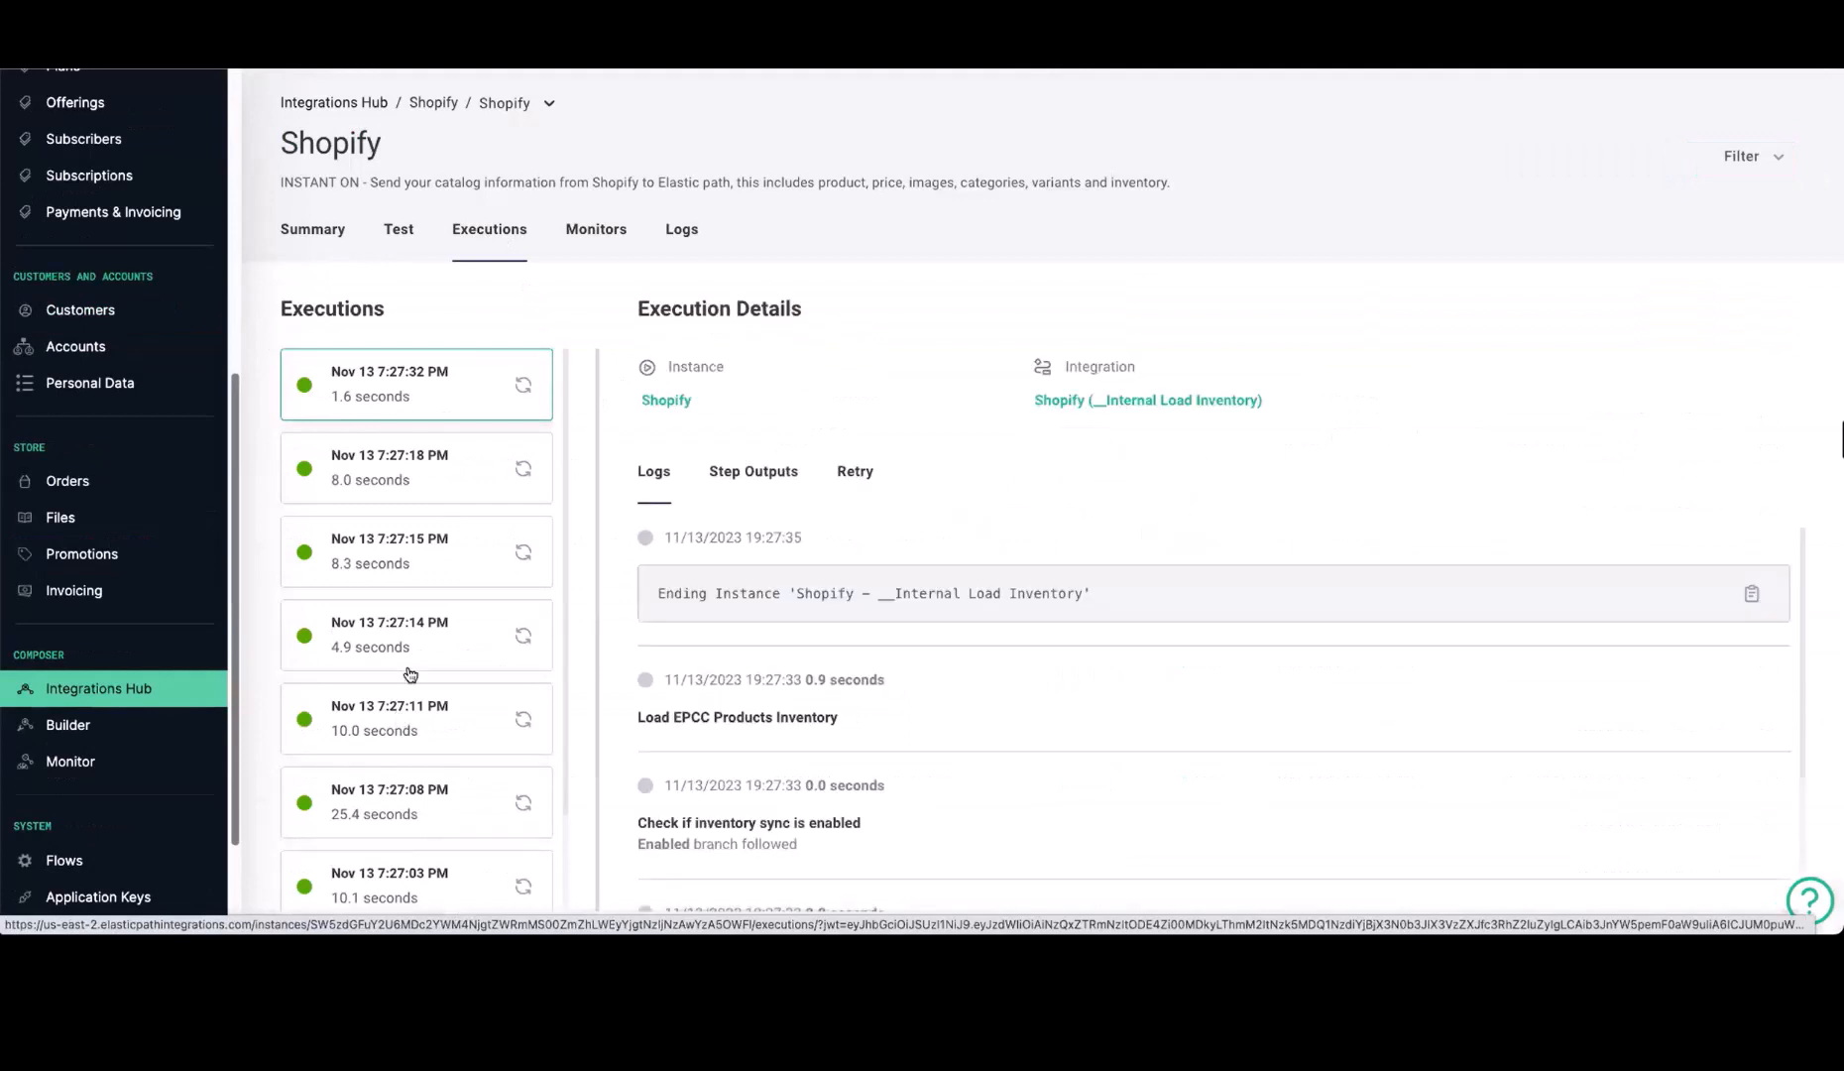
scroll(466, 659, "down", 2)
scroll(477, 623, "up", 2)
Inspect the Essential Crew Neck T-Shirt - Yellow / Small child product and return to the product list
left_click(1200, 14)
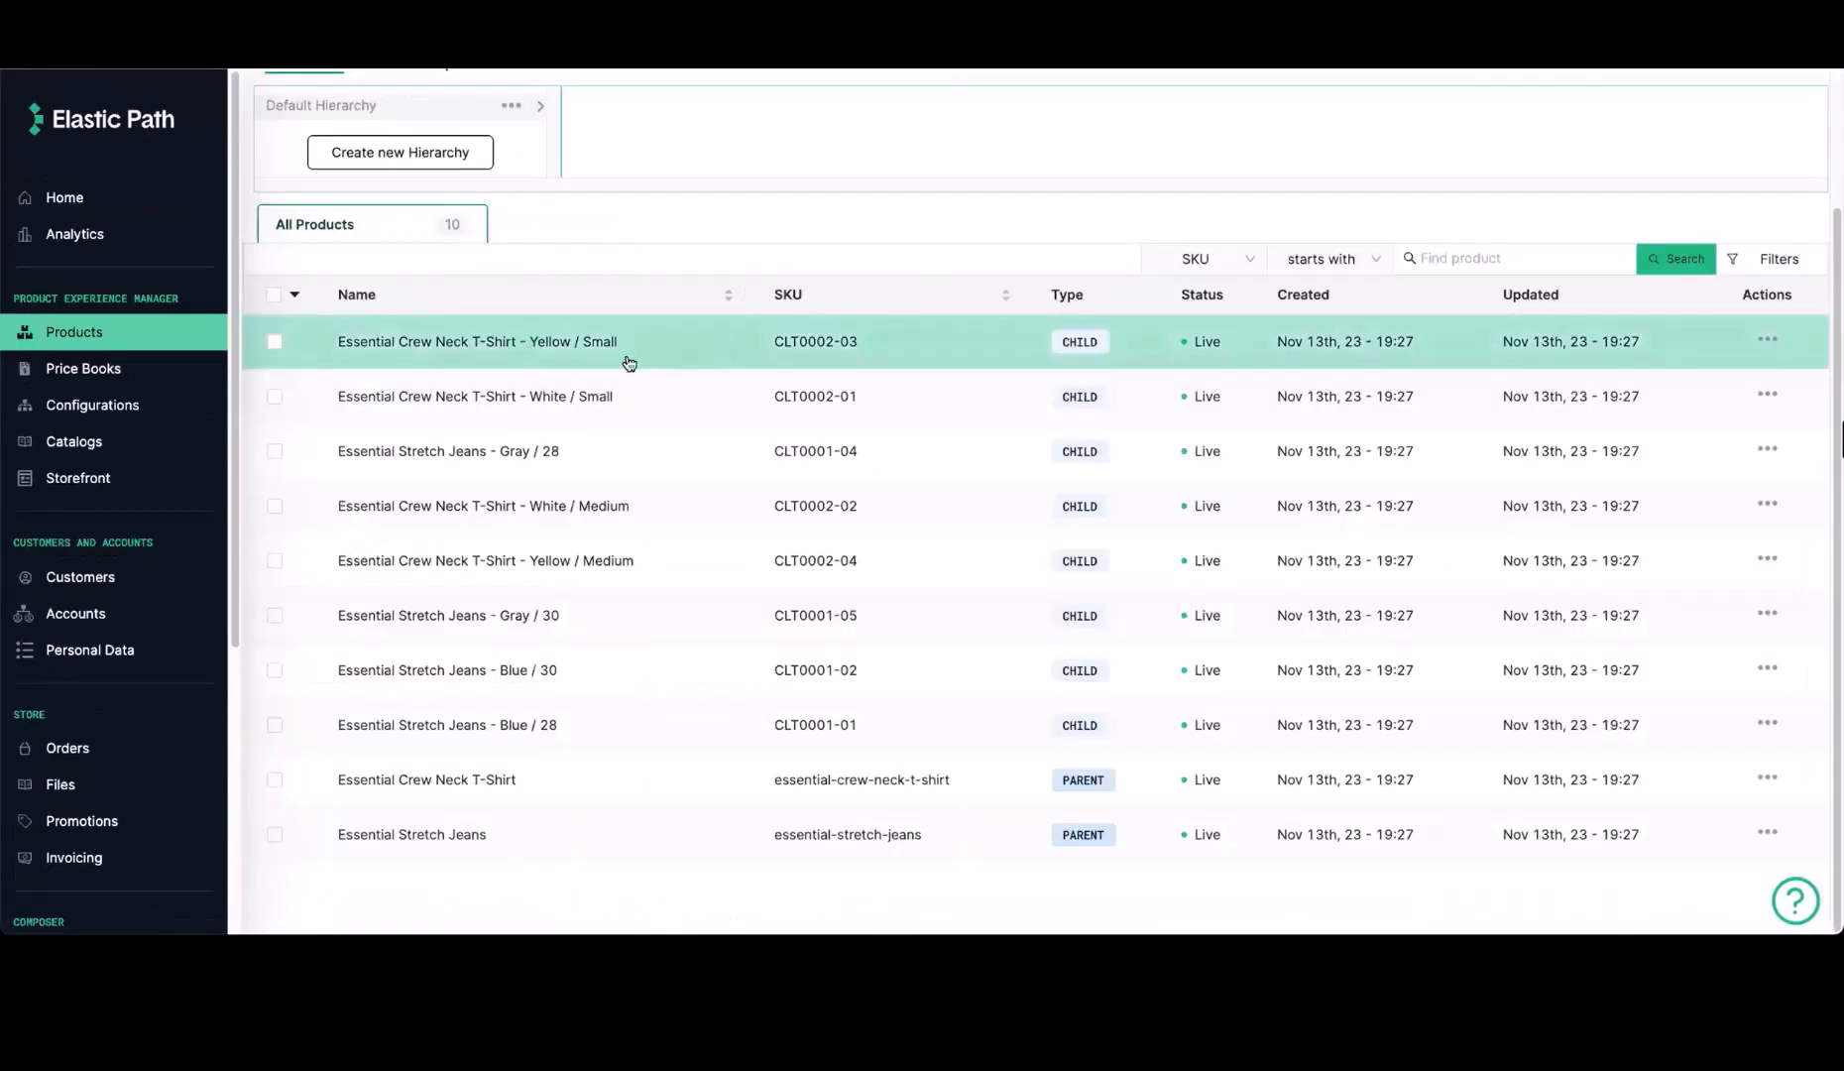
left_click(666, 349)
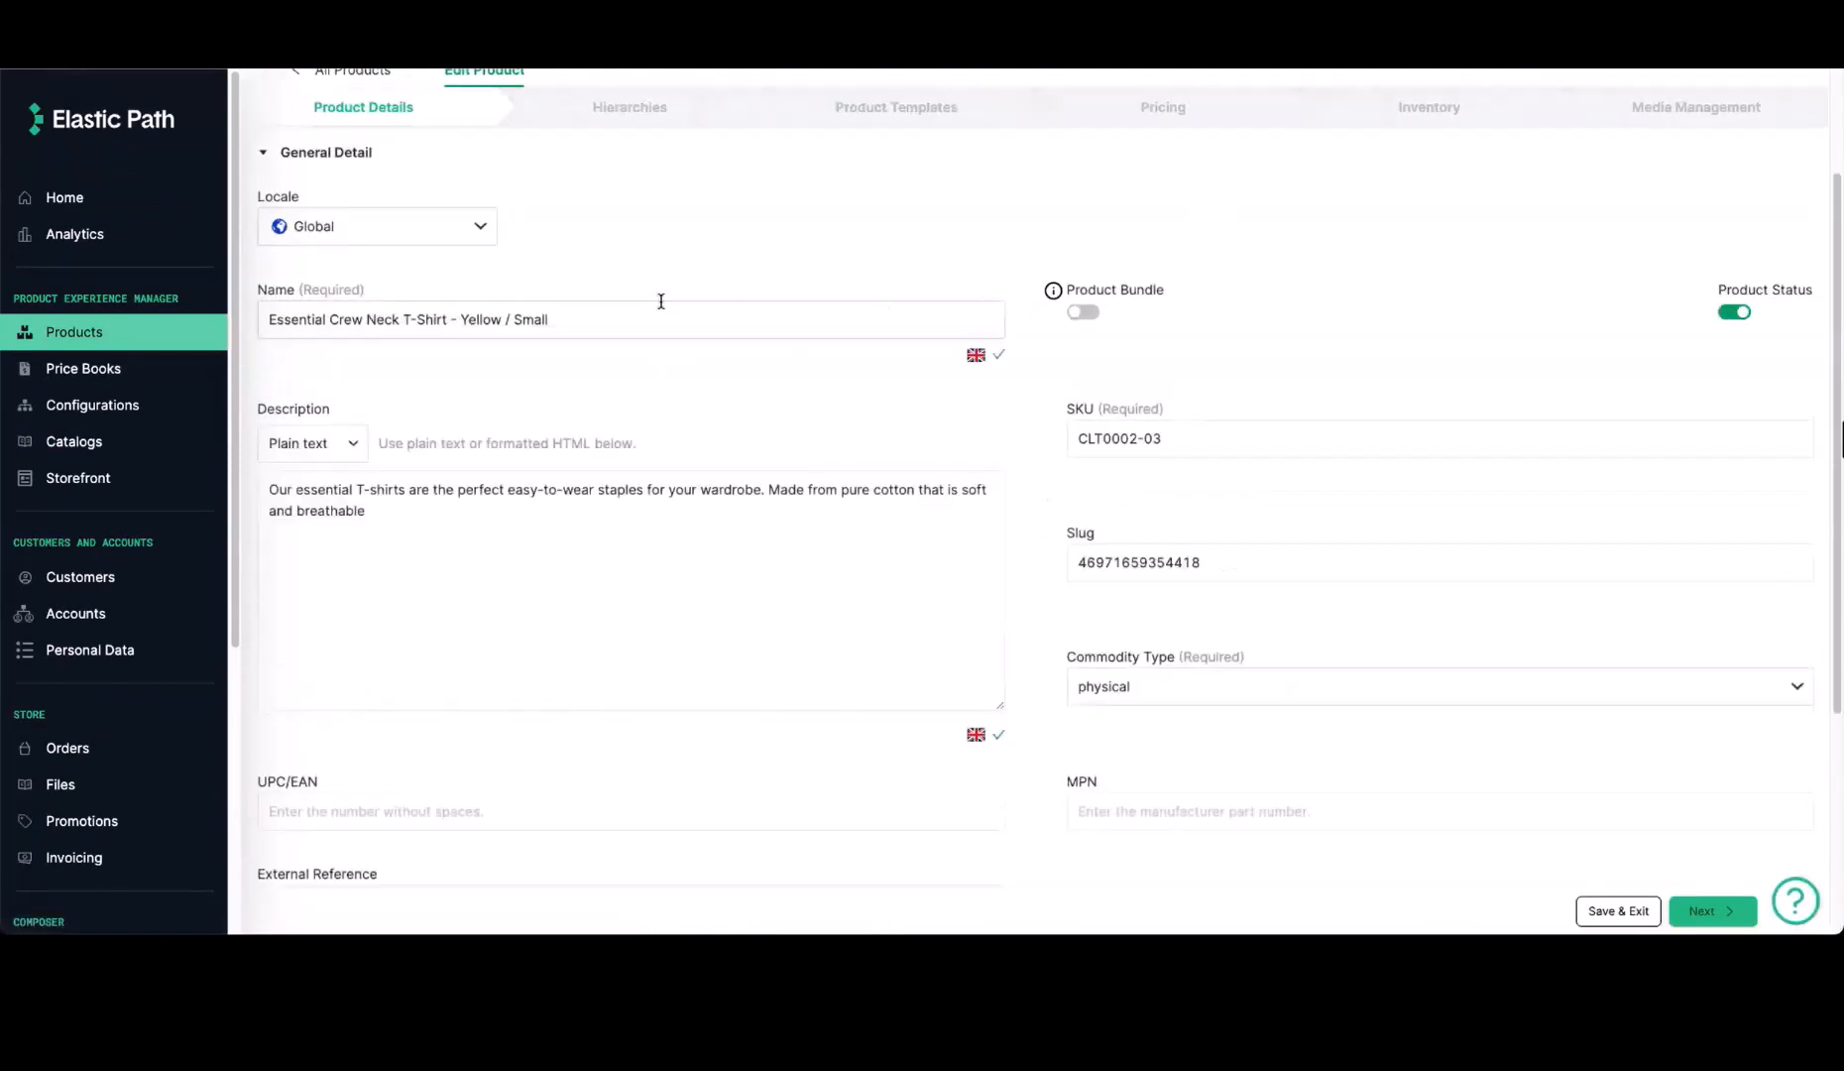
left_click(170, 335)
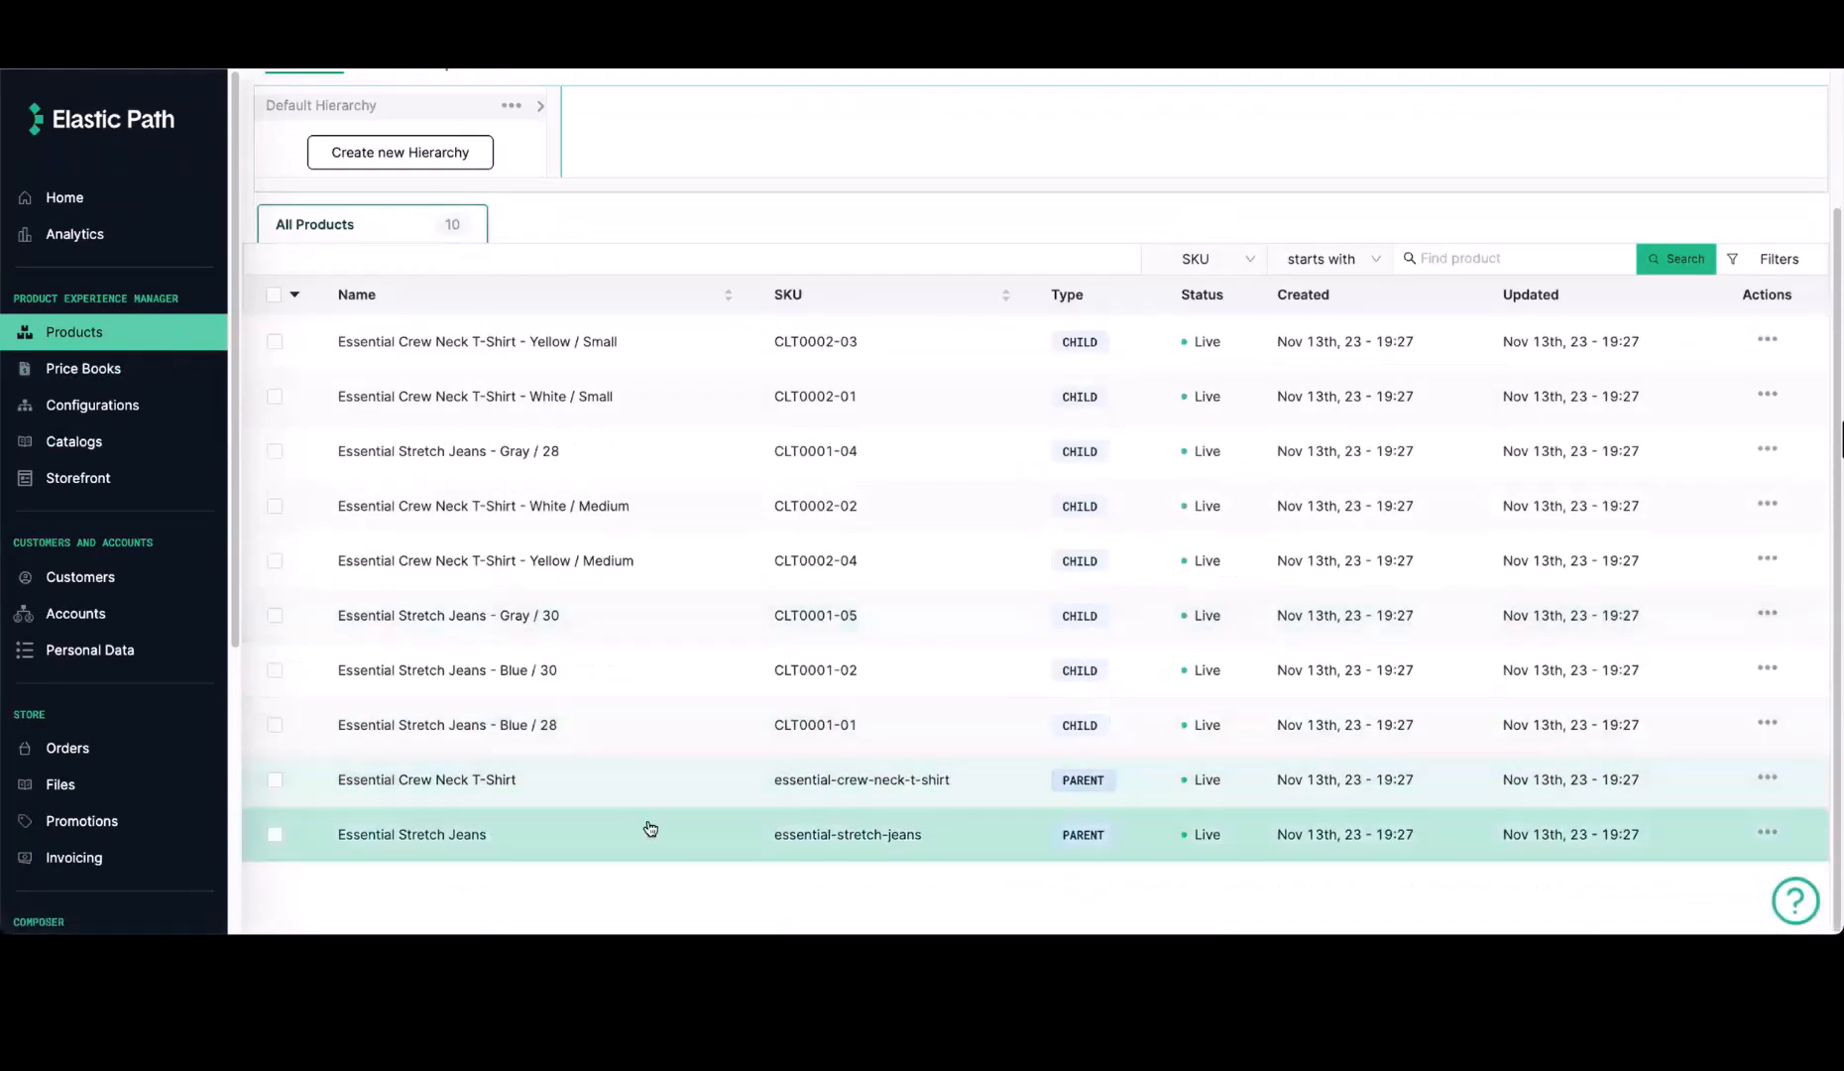
Open the parent product Essential Crew Neck T-Shirt and examine its general details and its nodes in Default Hierarchy
left_click(699, 779)
scroll(633, 665, "up", 2)
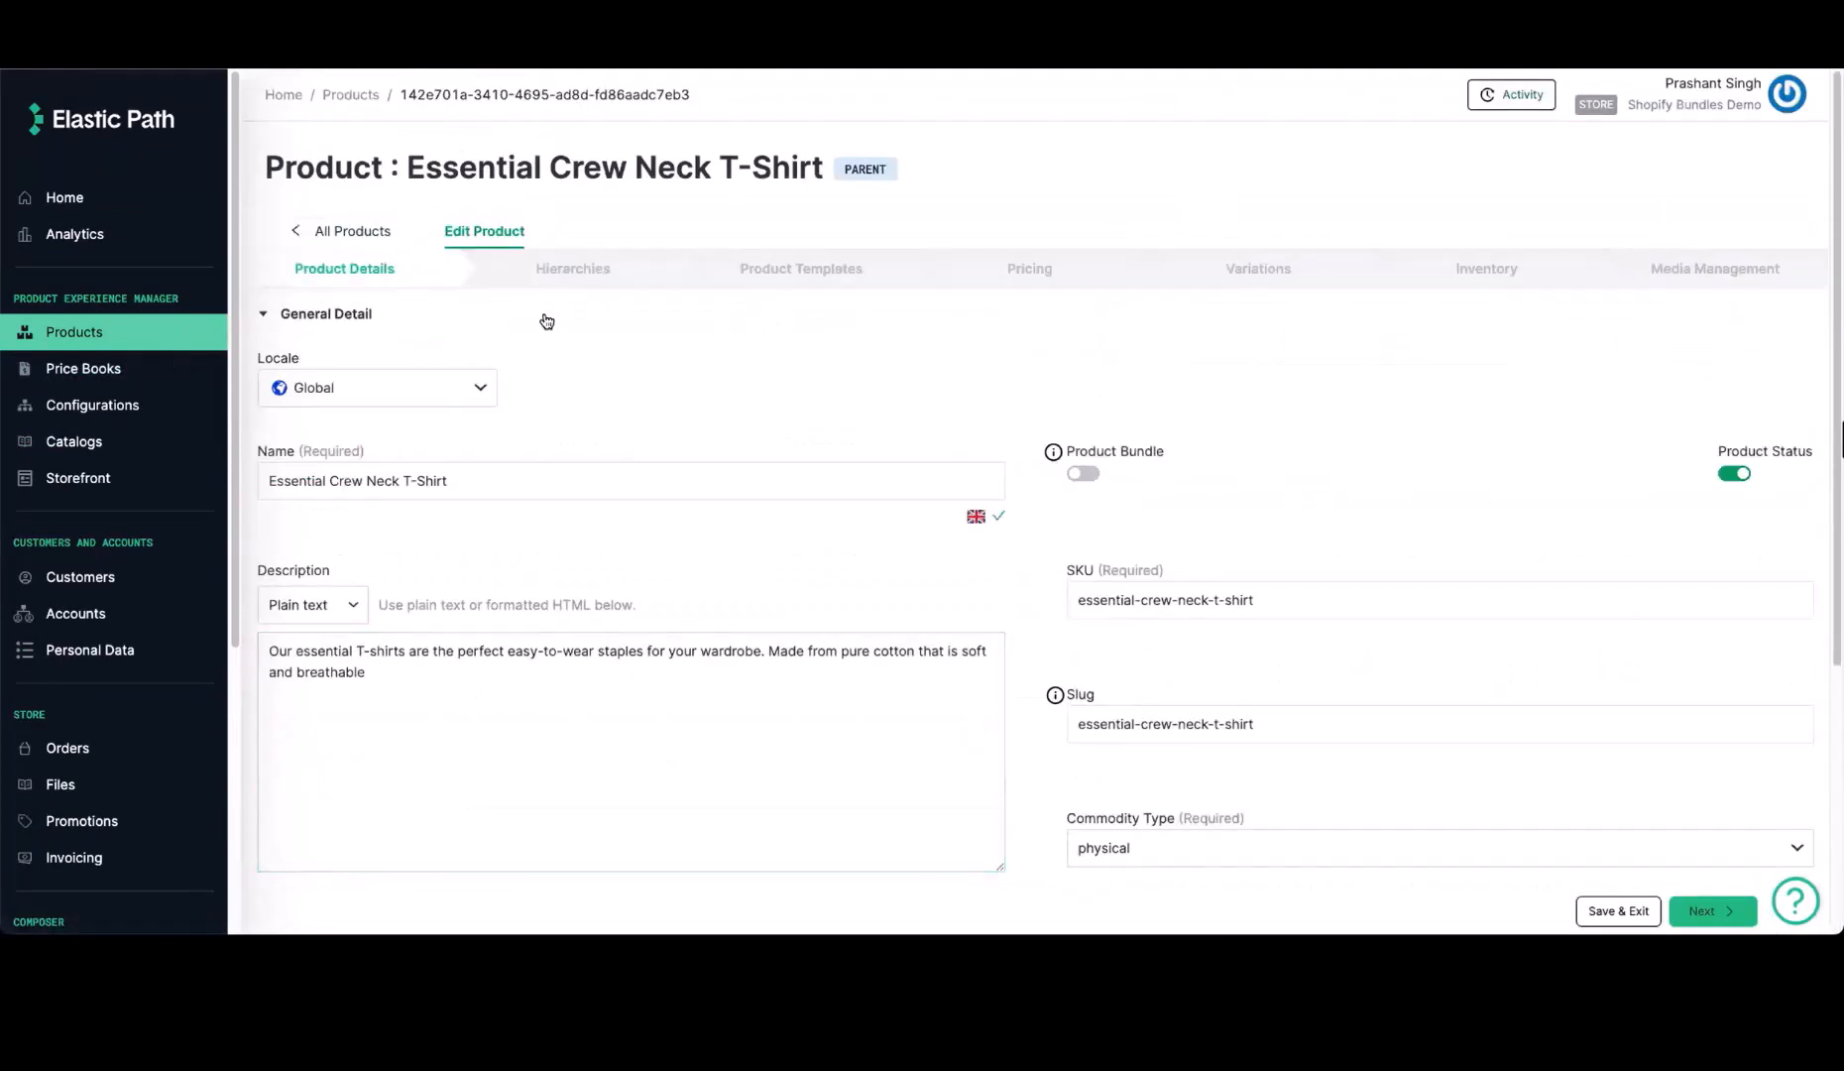
left_click(575, 498)
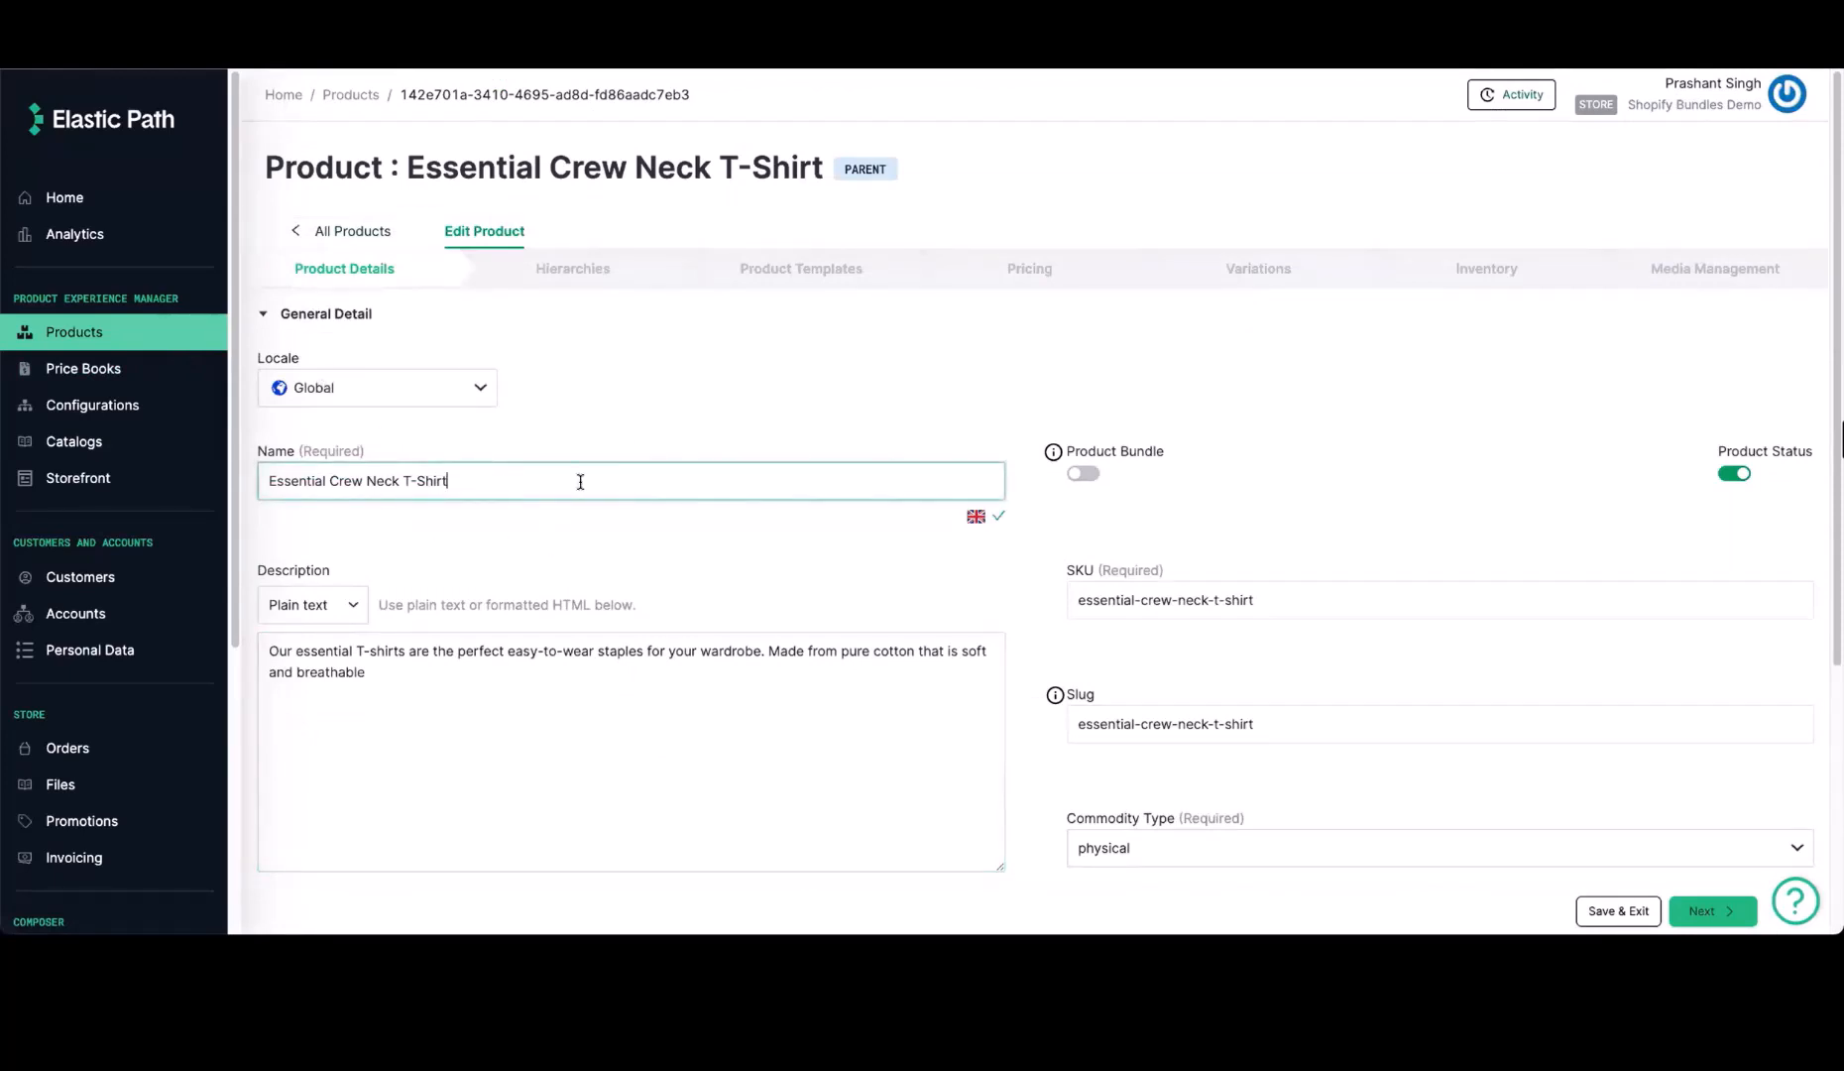
scroll(621, 700, "down", 2)
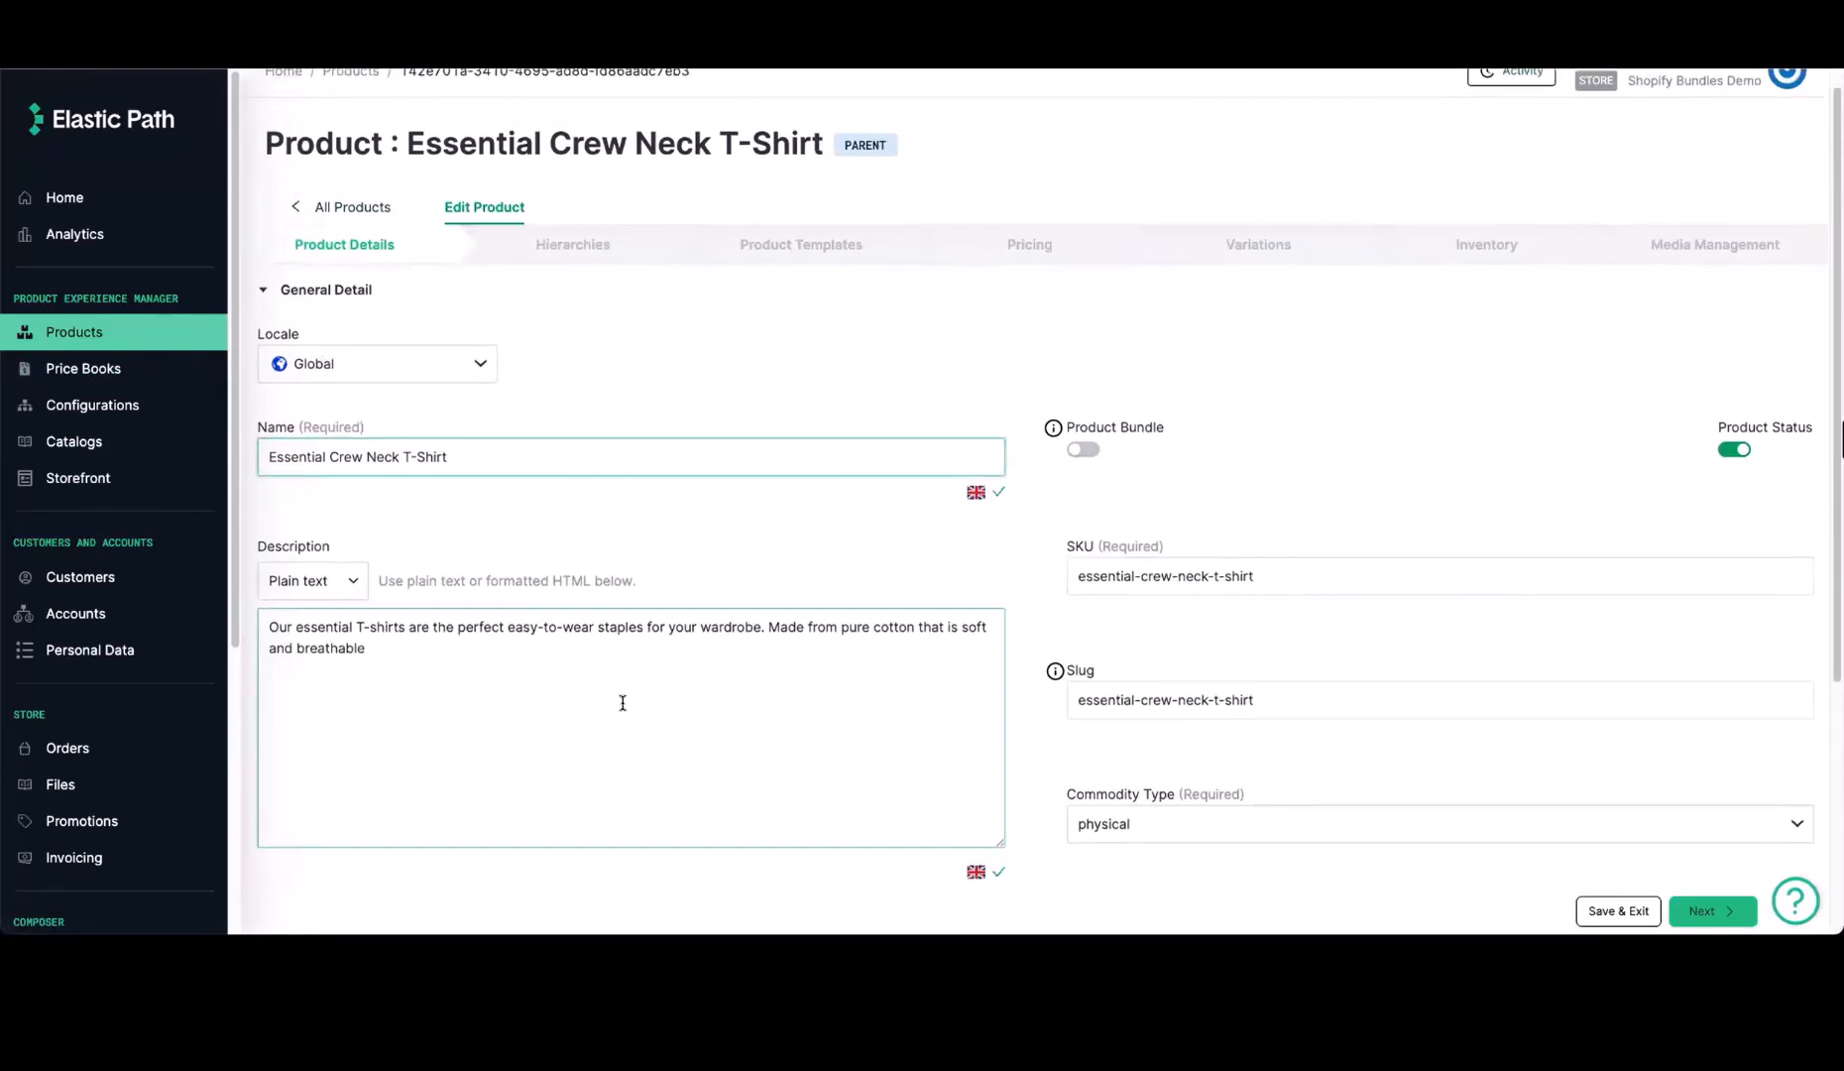
scroll(766, 646, "down", 3)
scroll(815, 567, "up", 5)
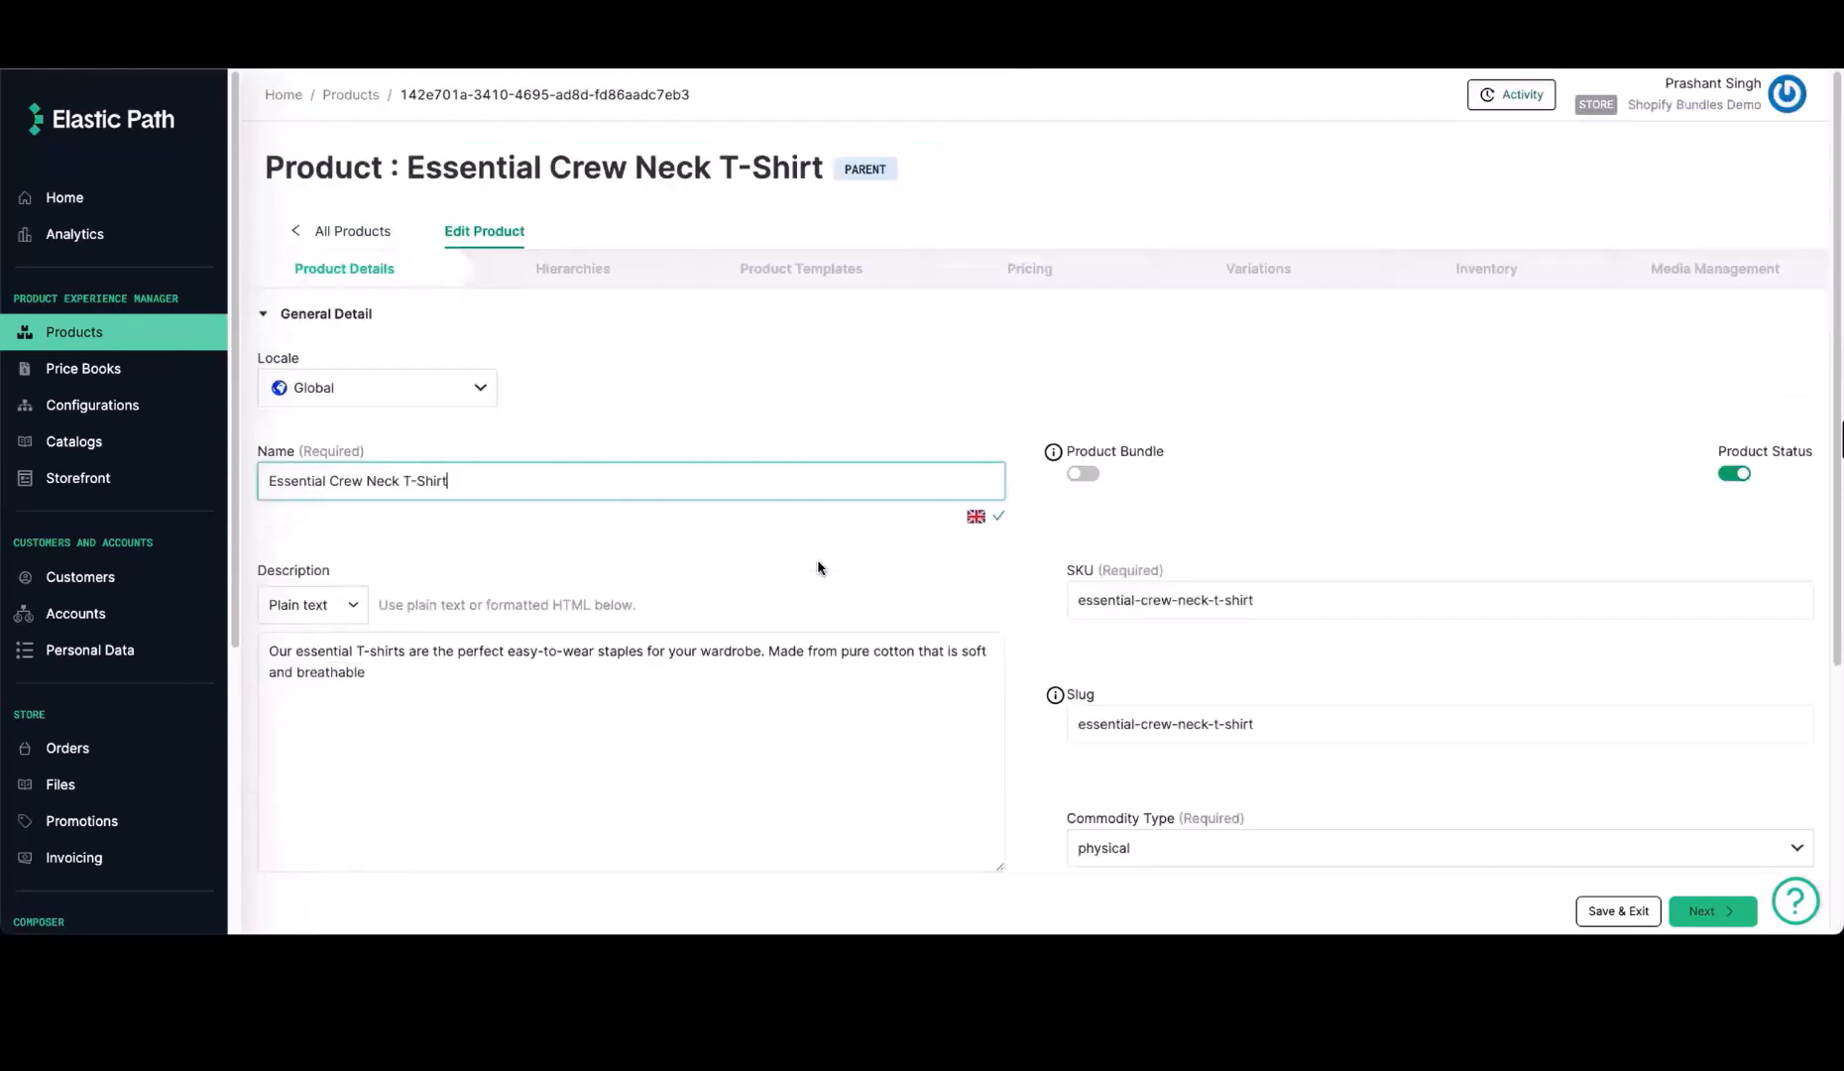
left_click(575, 270)
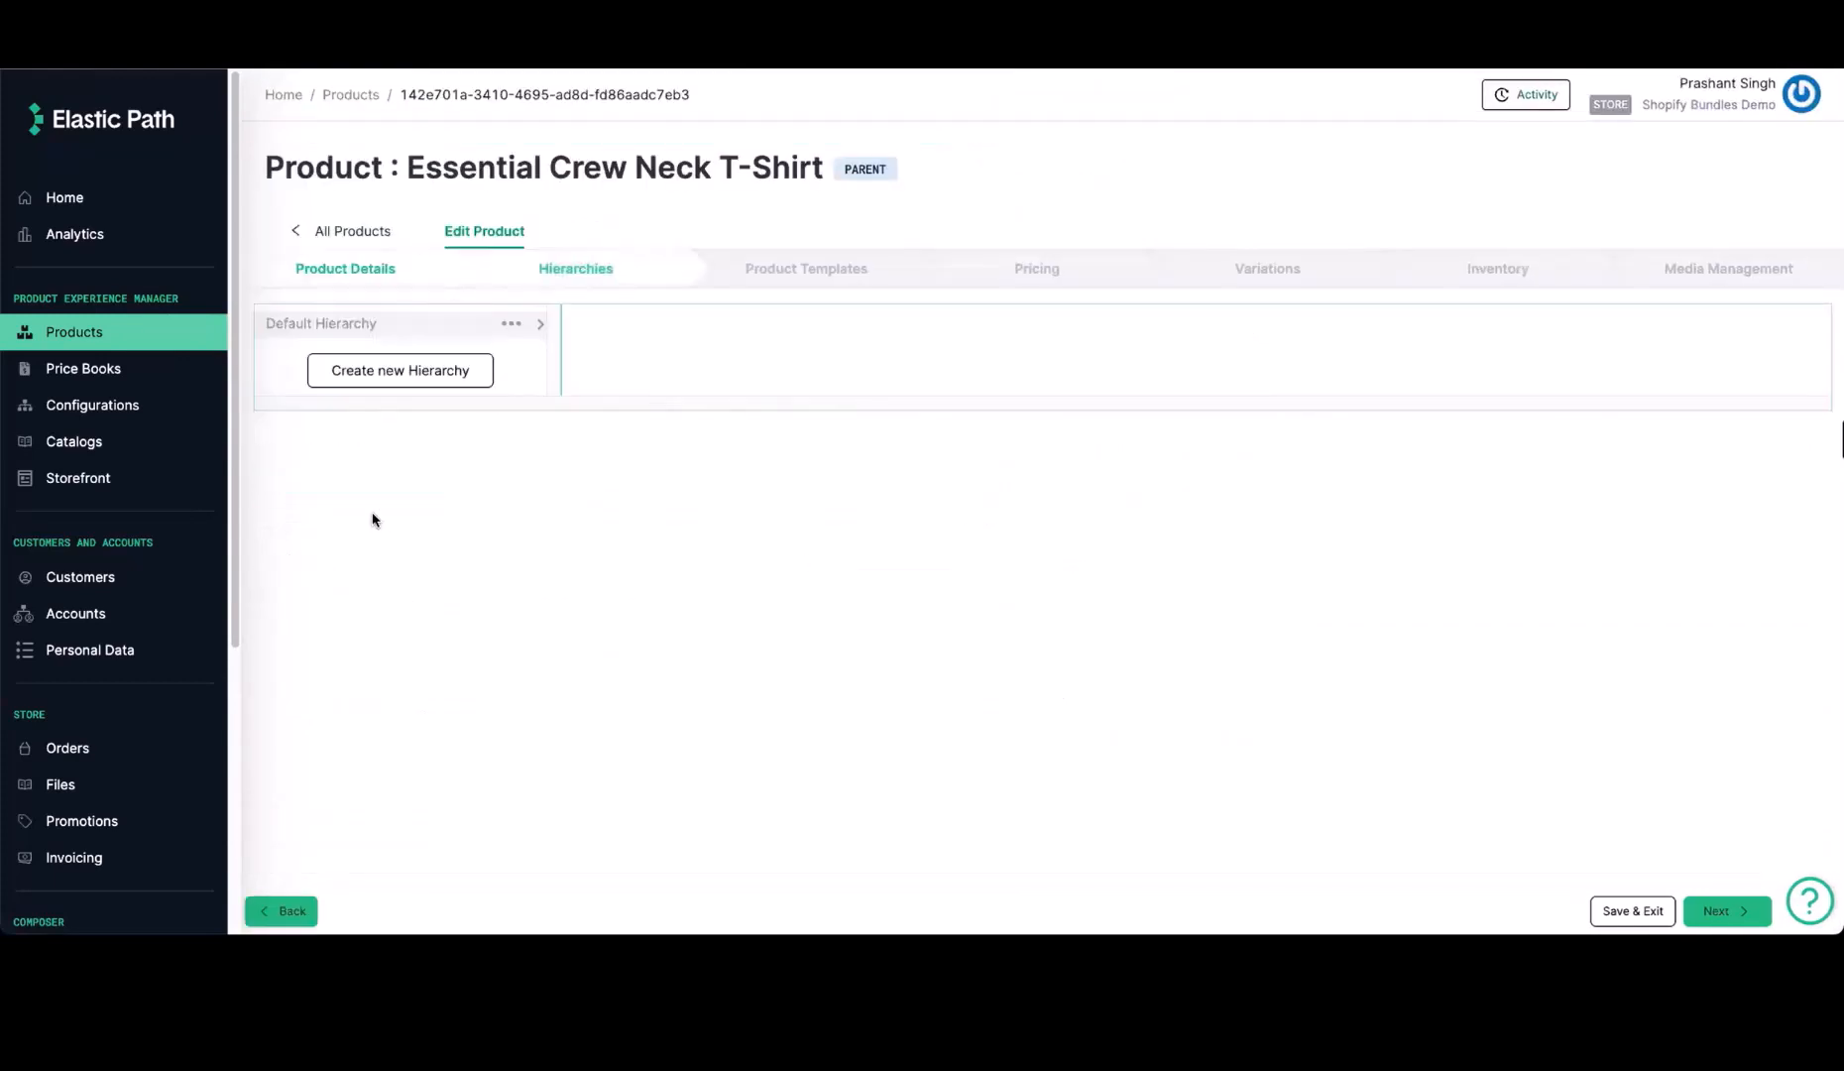
left_click(402, 324)
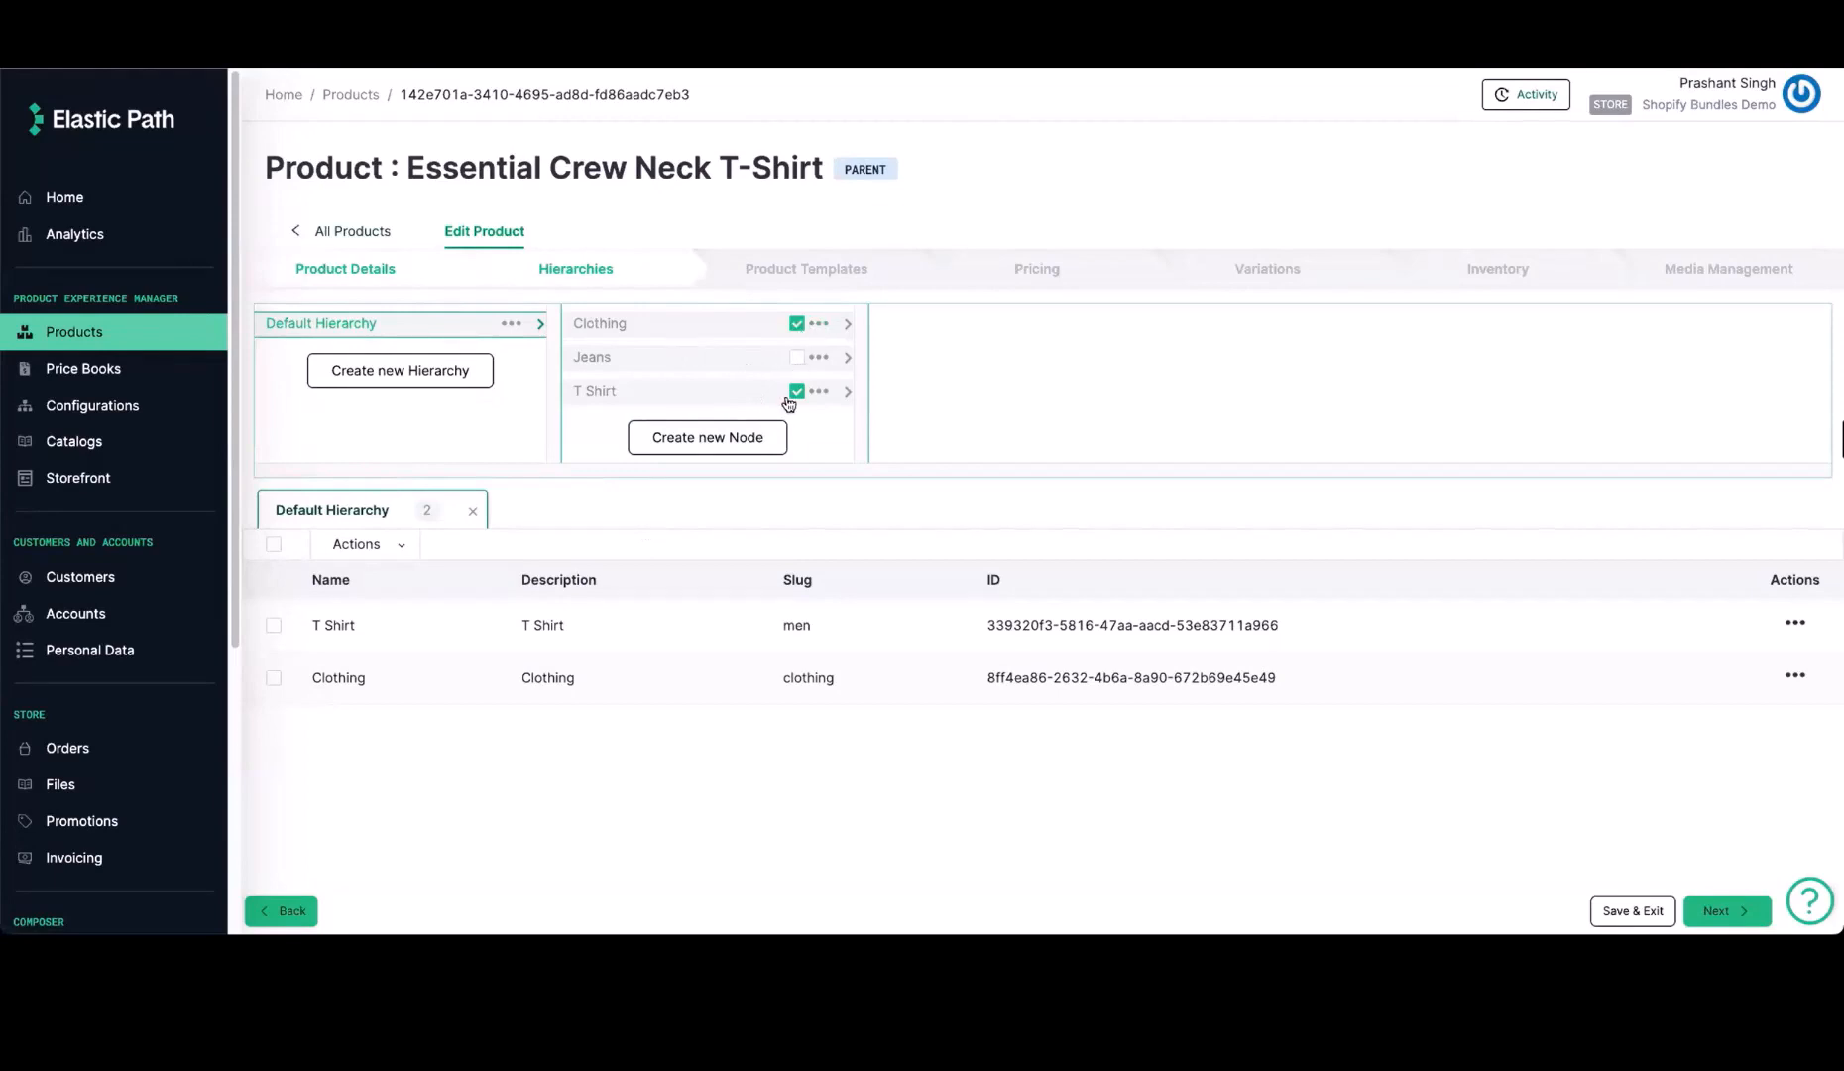
Examine the parent T-shirt's Shopify Details and Product dimensions templates, including the Shopify product ID
left_click(808, 269)
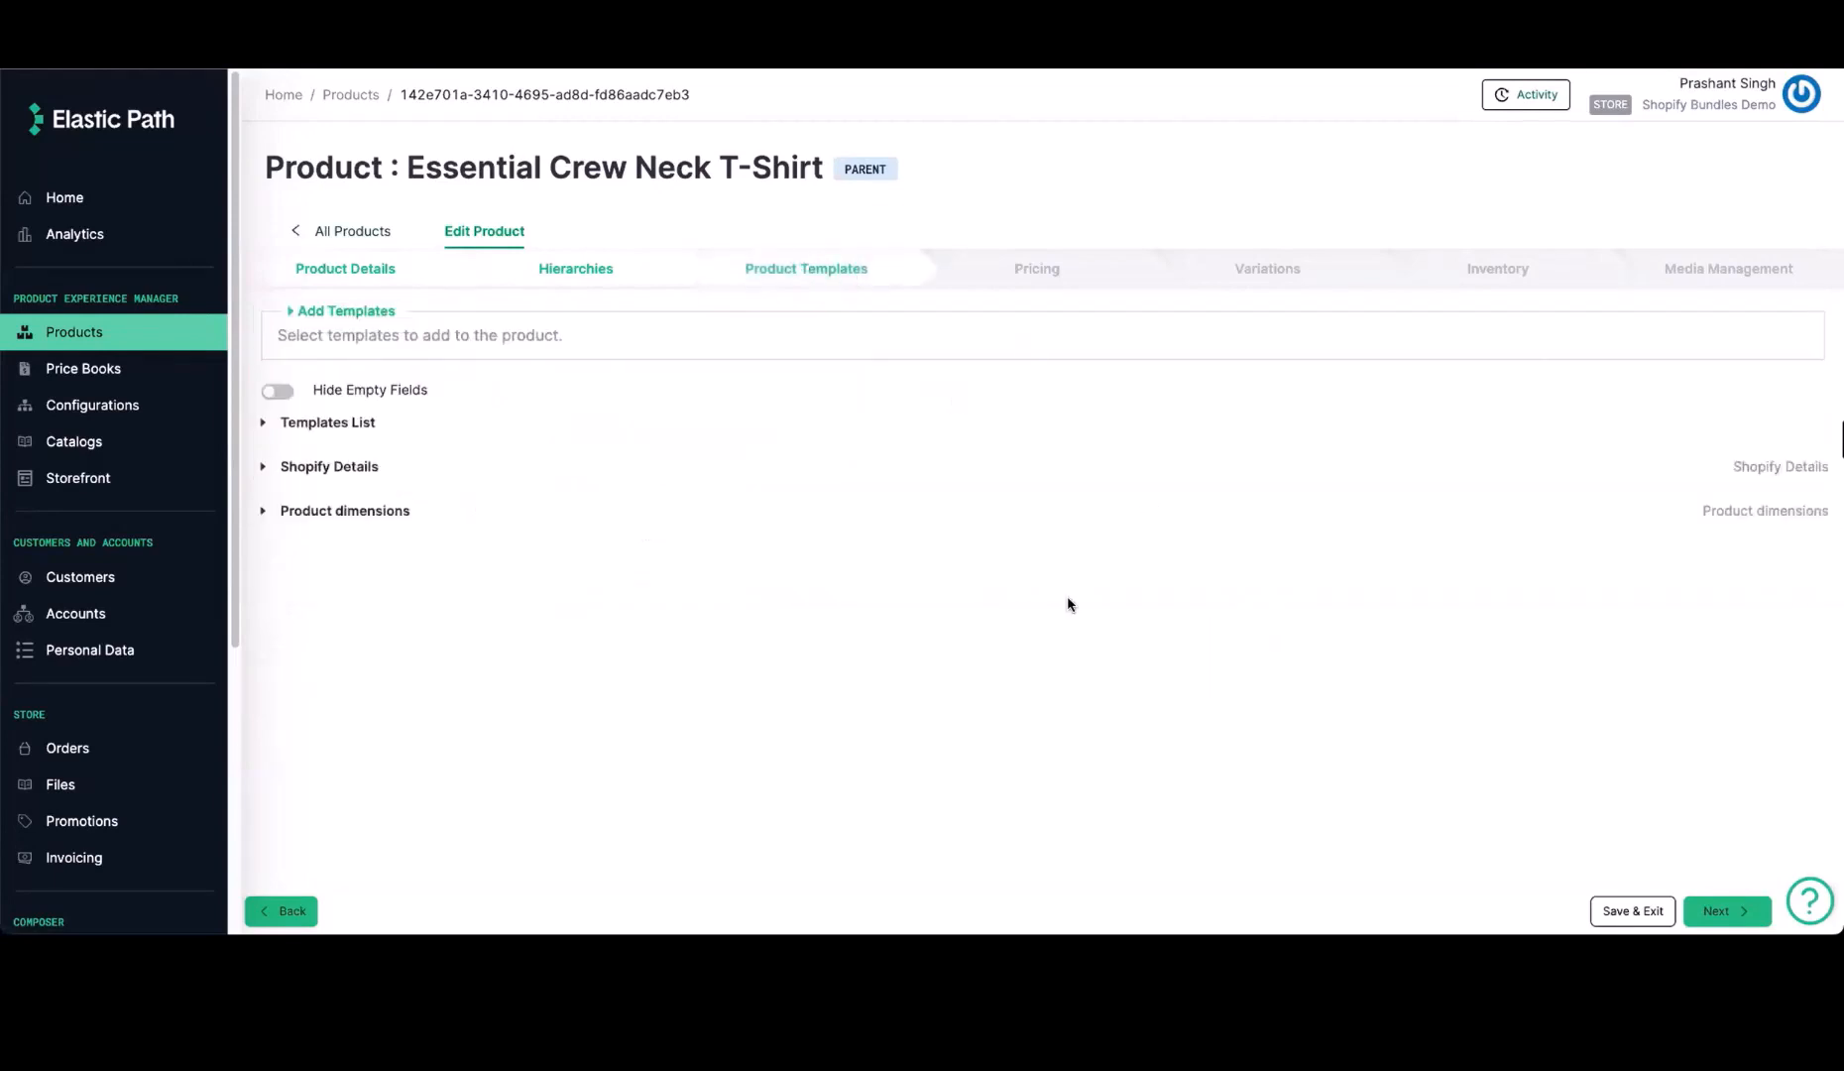
left_click(335, 468)
triple_click(432, 541)
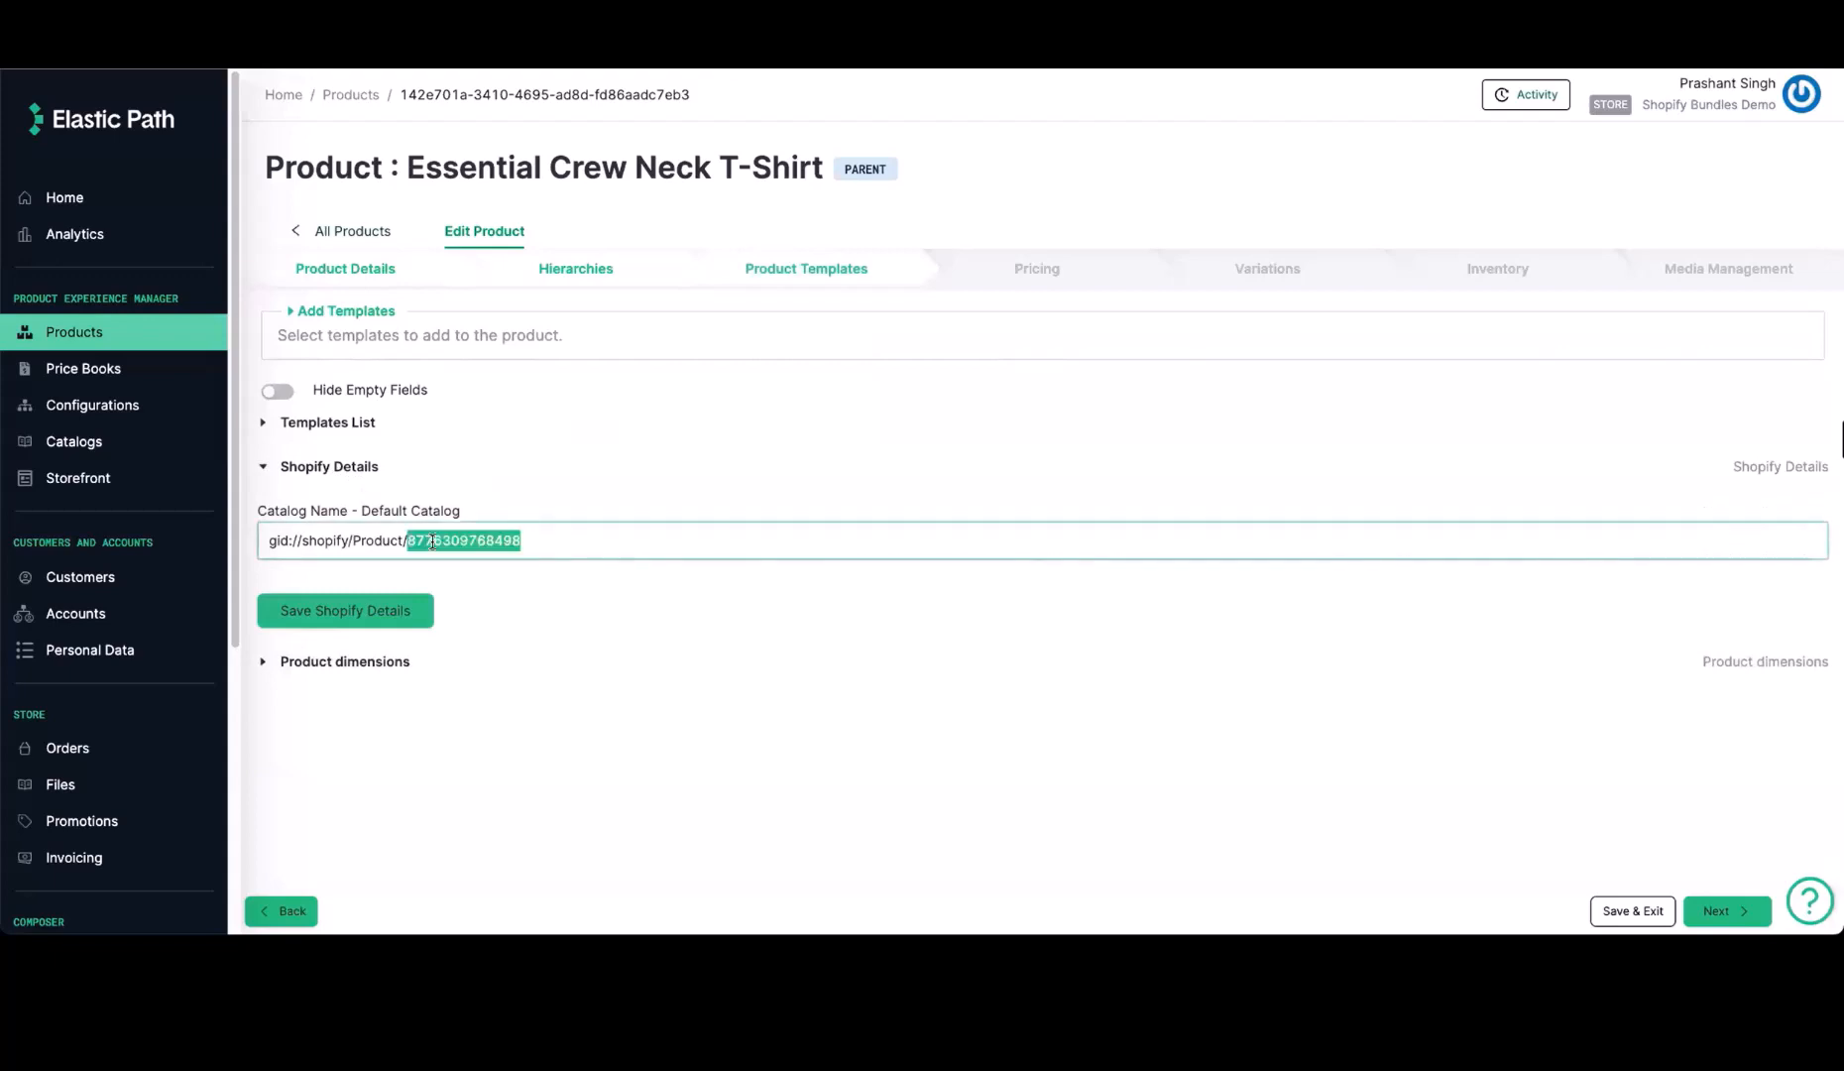
left_click(523, 541)
left_click(377, 662)
scroll(501, 720, "down", 2)
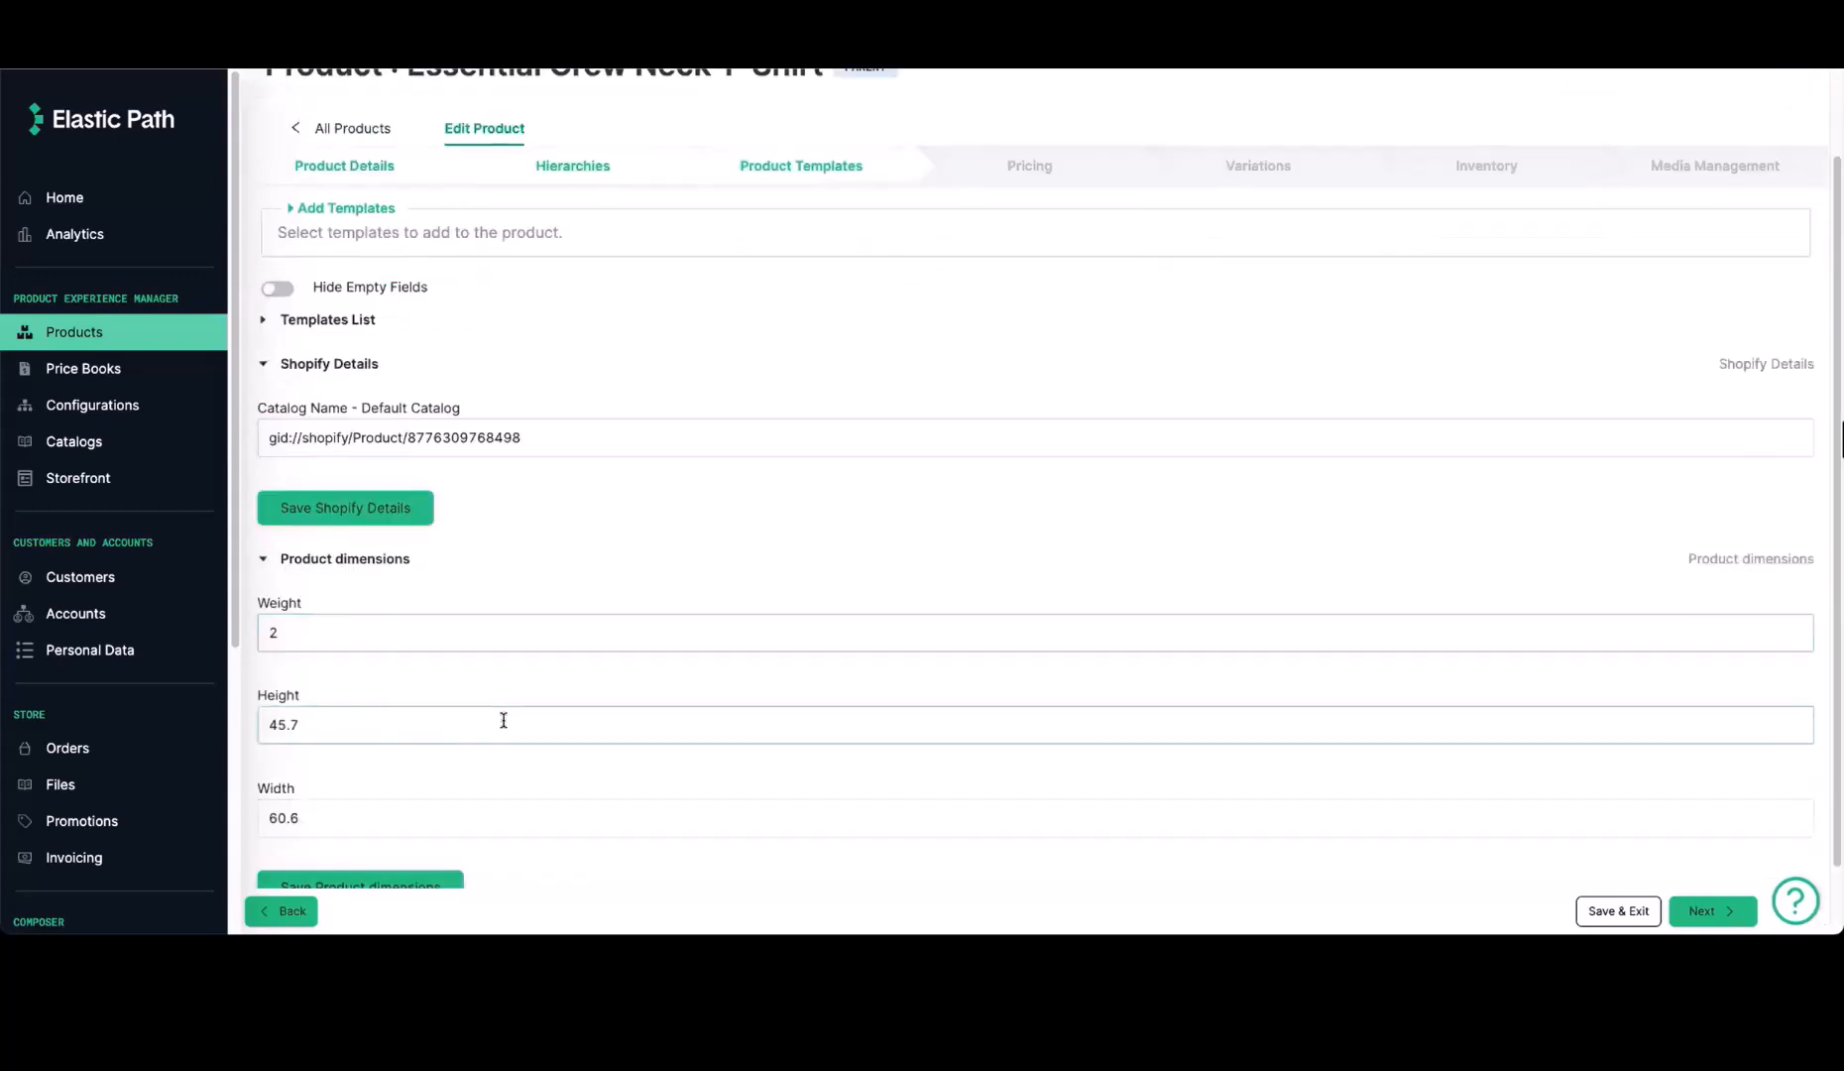
Examine the parent Essential Crew Neck T-Shirt's pricing, variations with child products, inventory and media
scroll(763, 616, "up", 2)
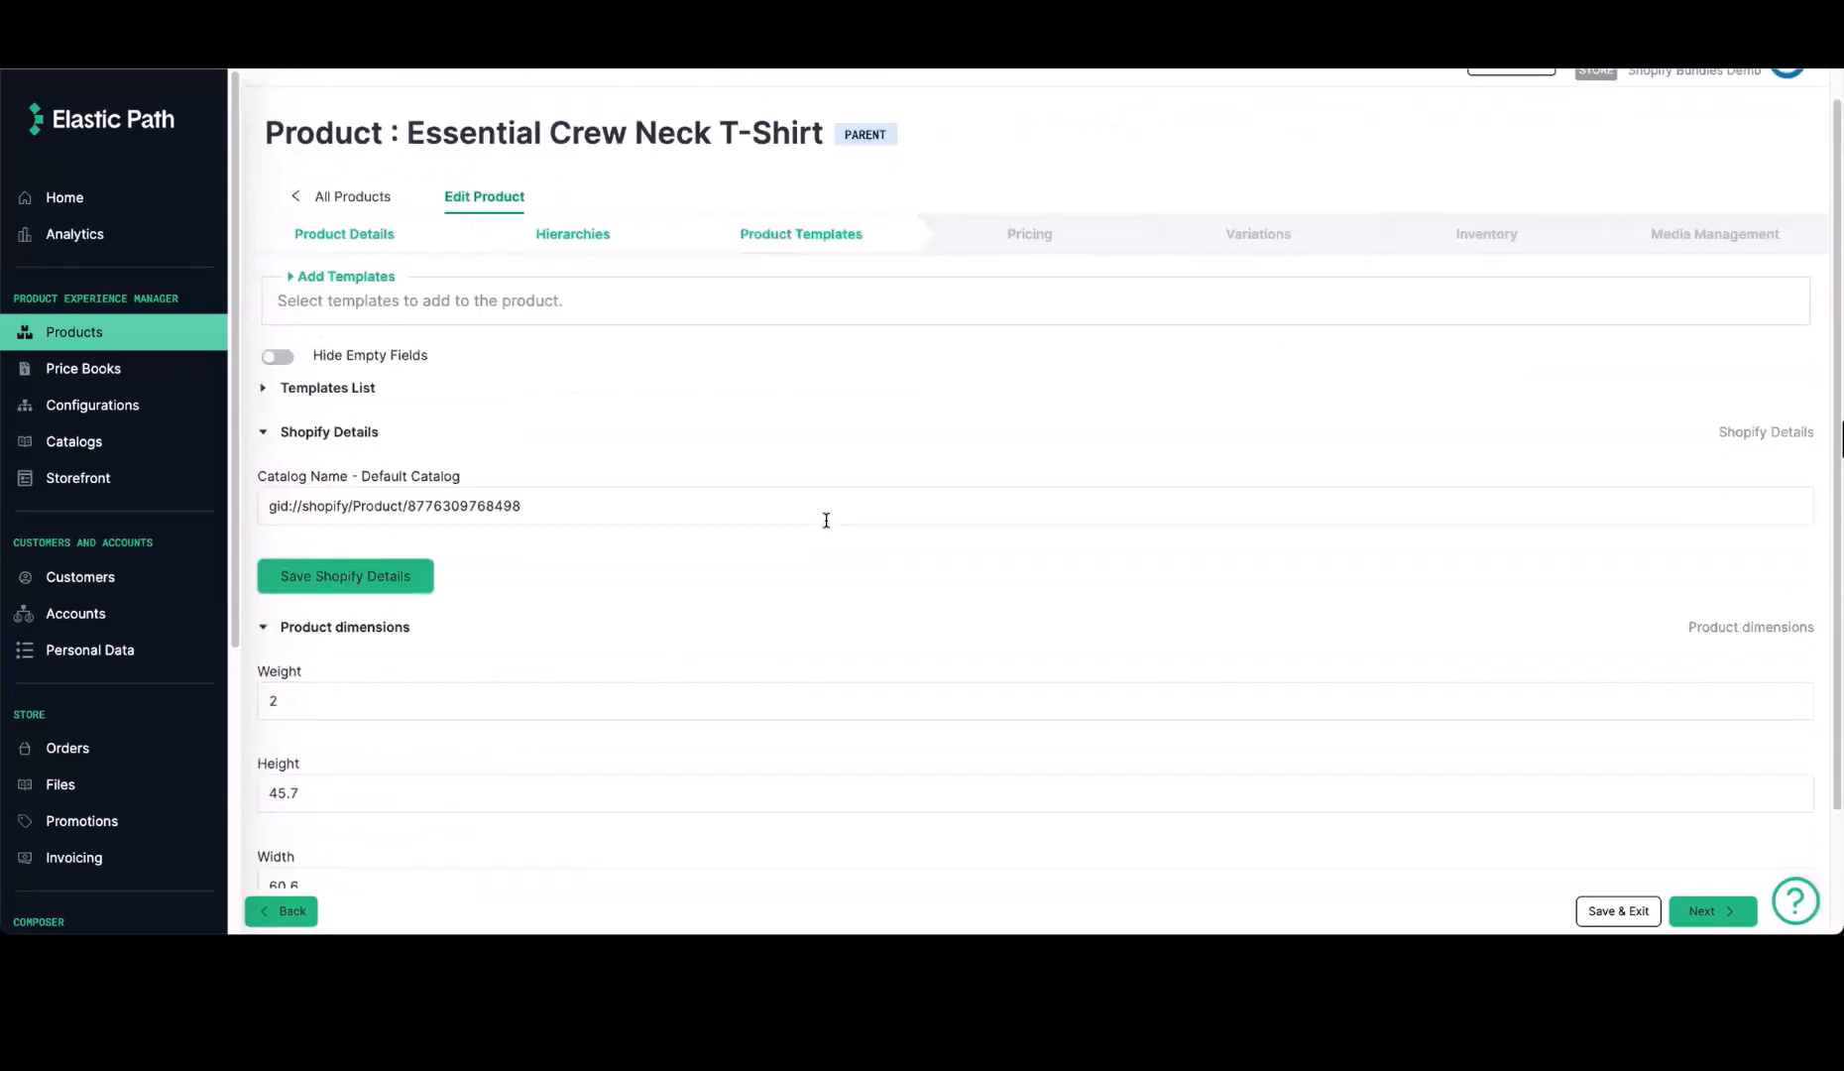
left_click(1036, 272)
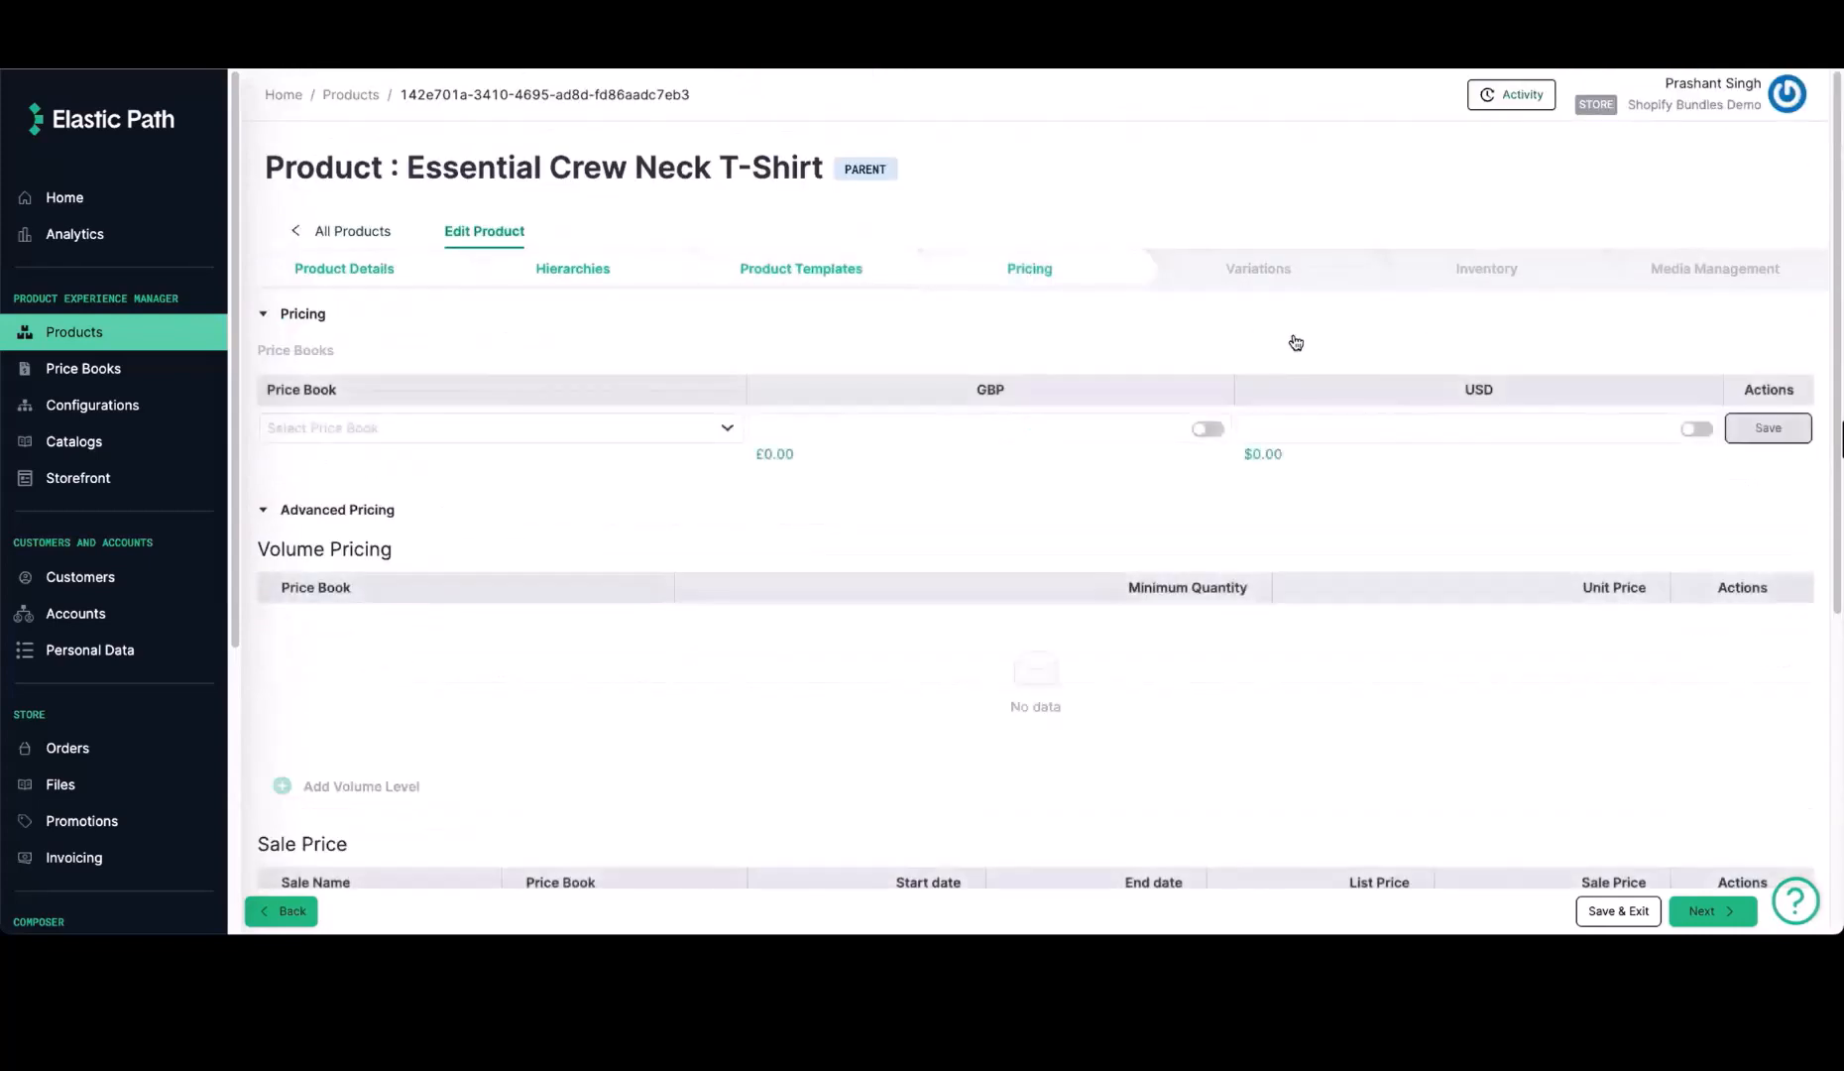
left_click(1289, 273)
scroll(893, 639, "down", 7)
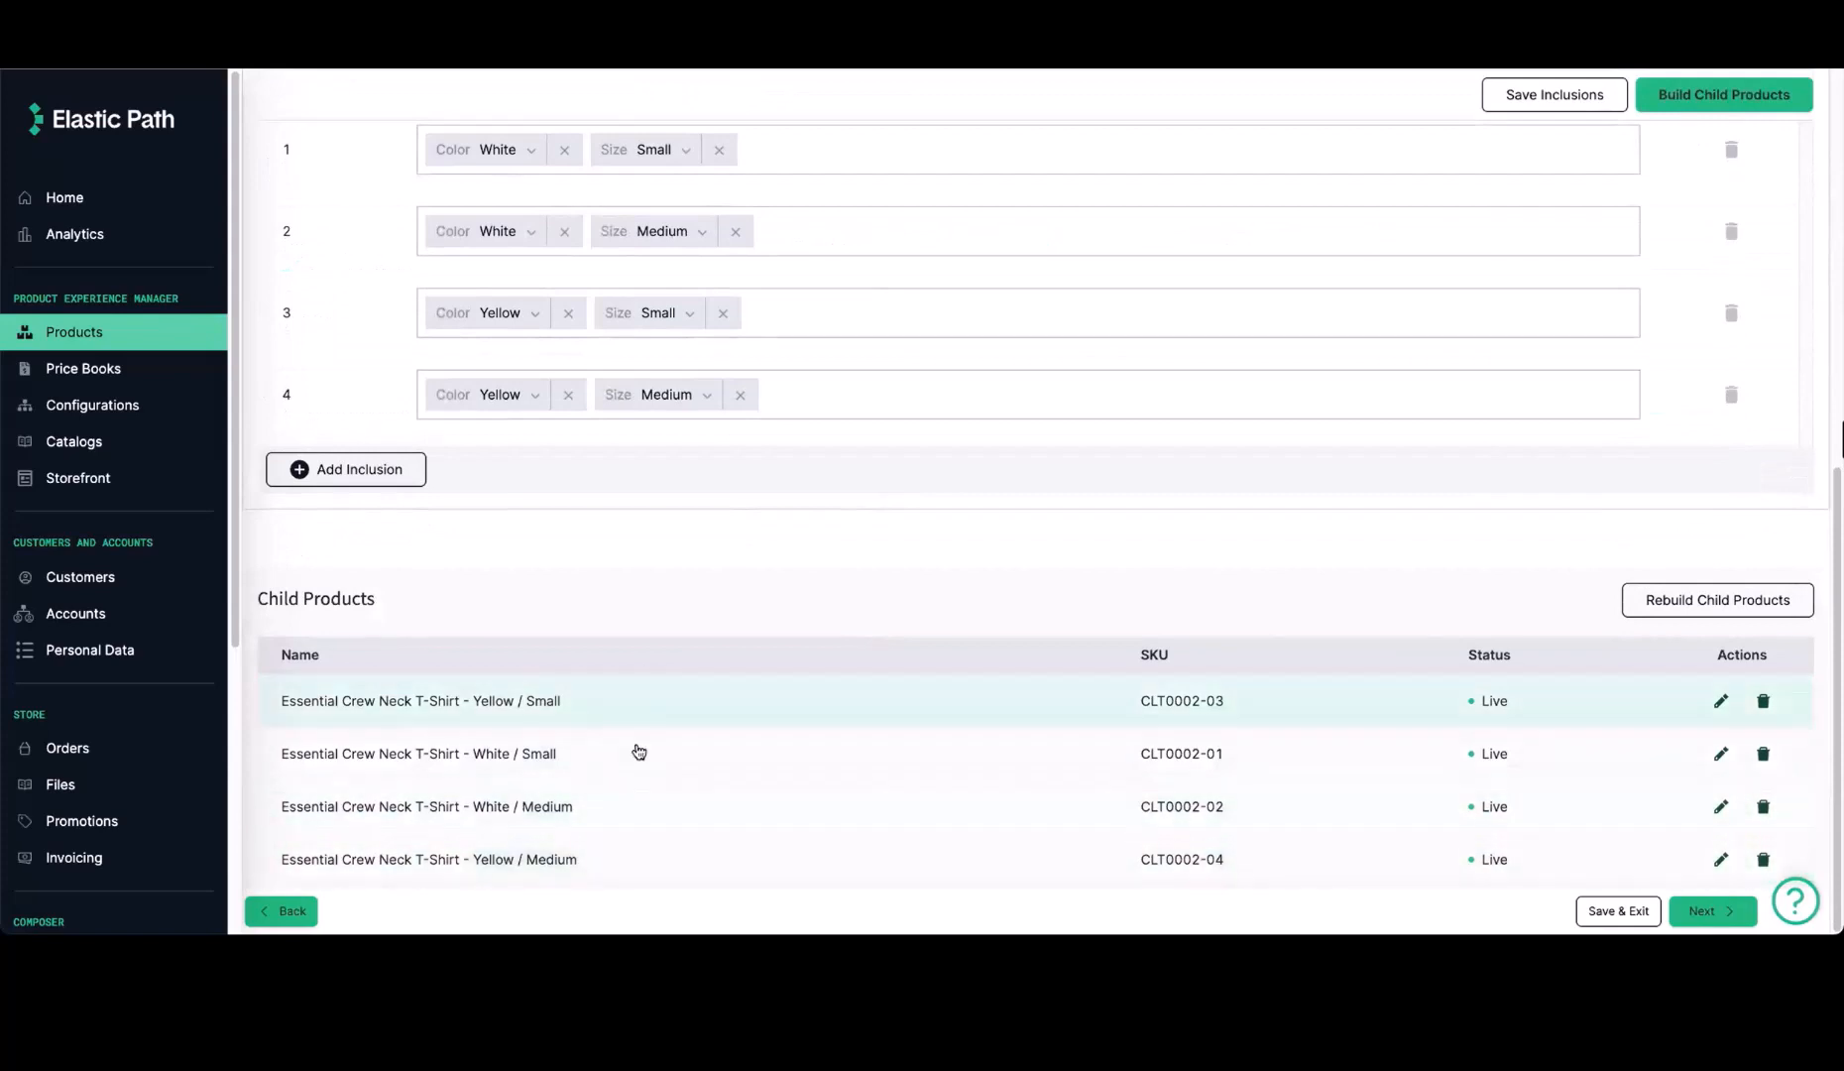
scroll(1205, 478, "up", 7)
left_click(1497, 278)
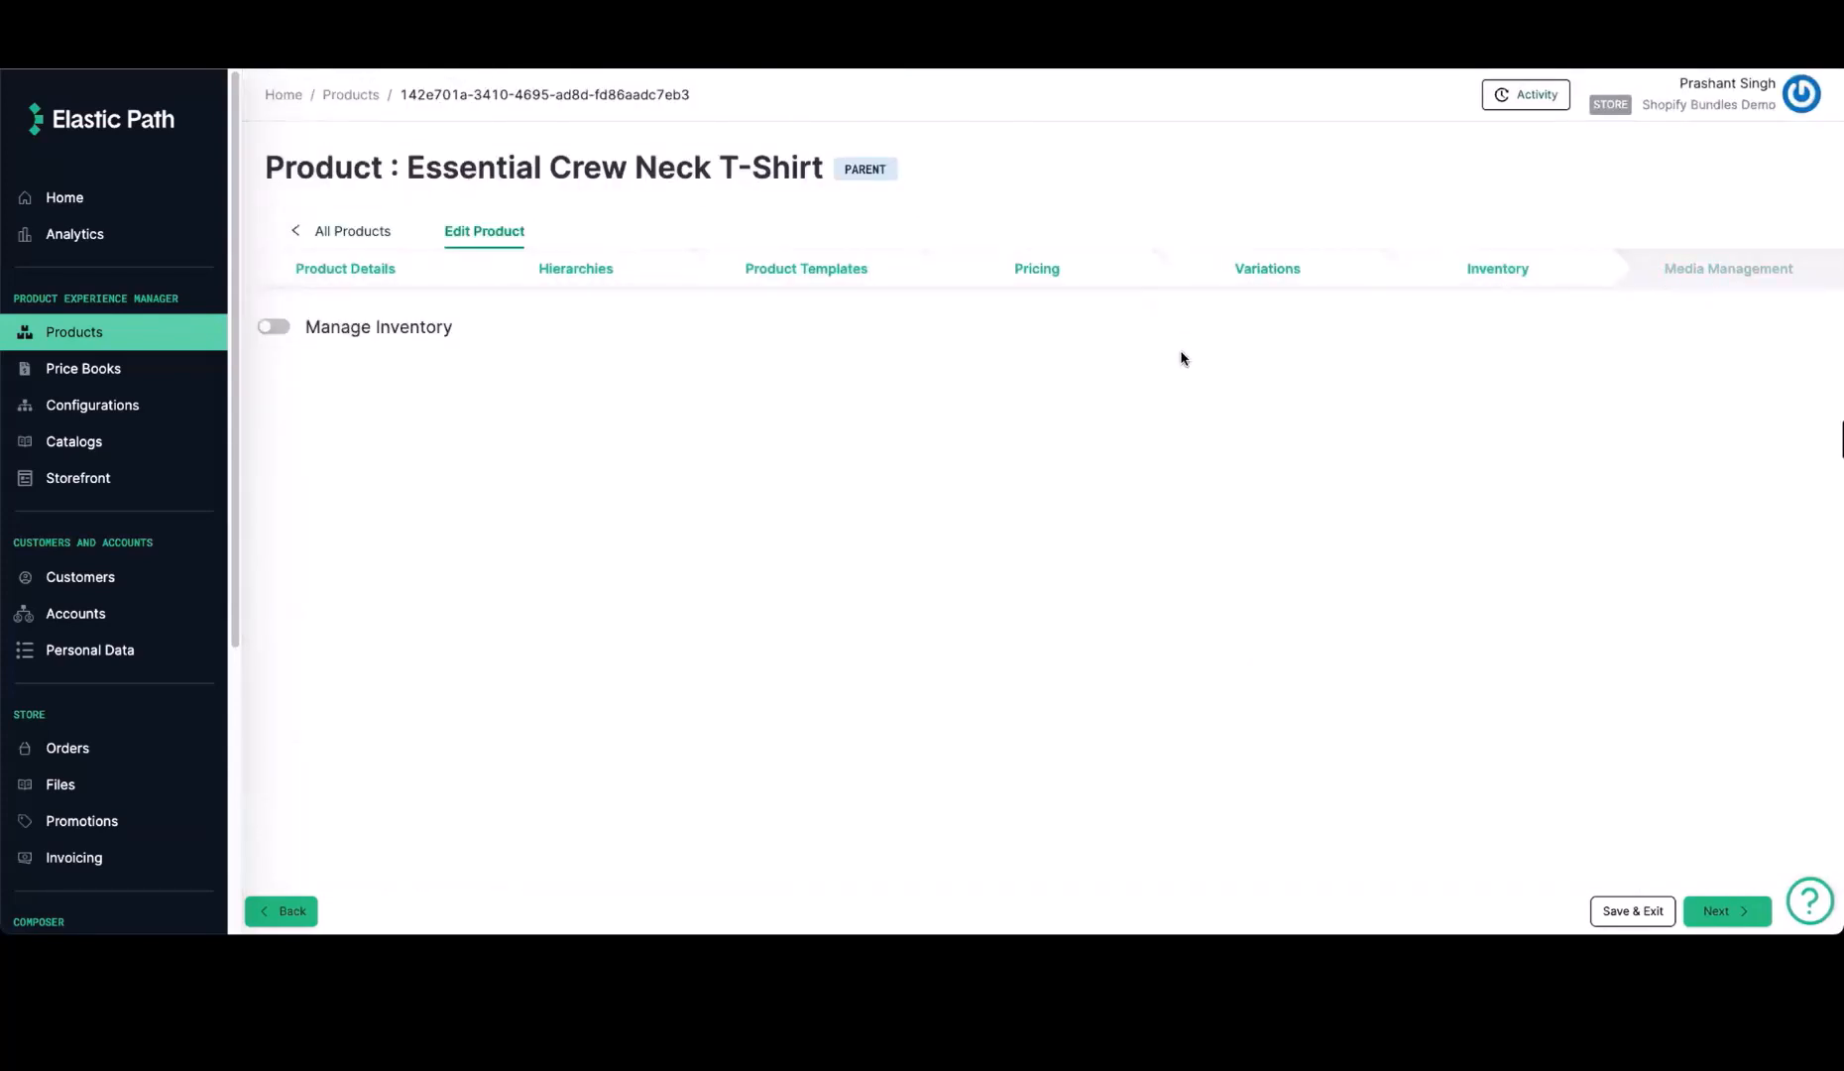
left_click(1687, 276)
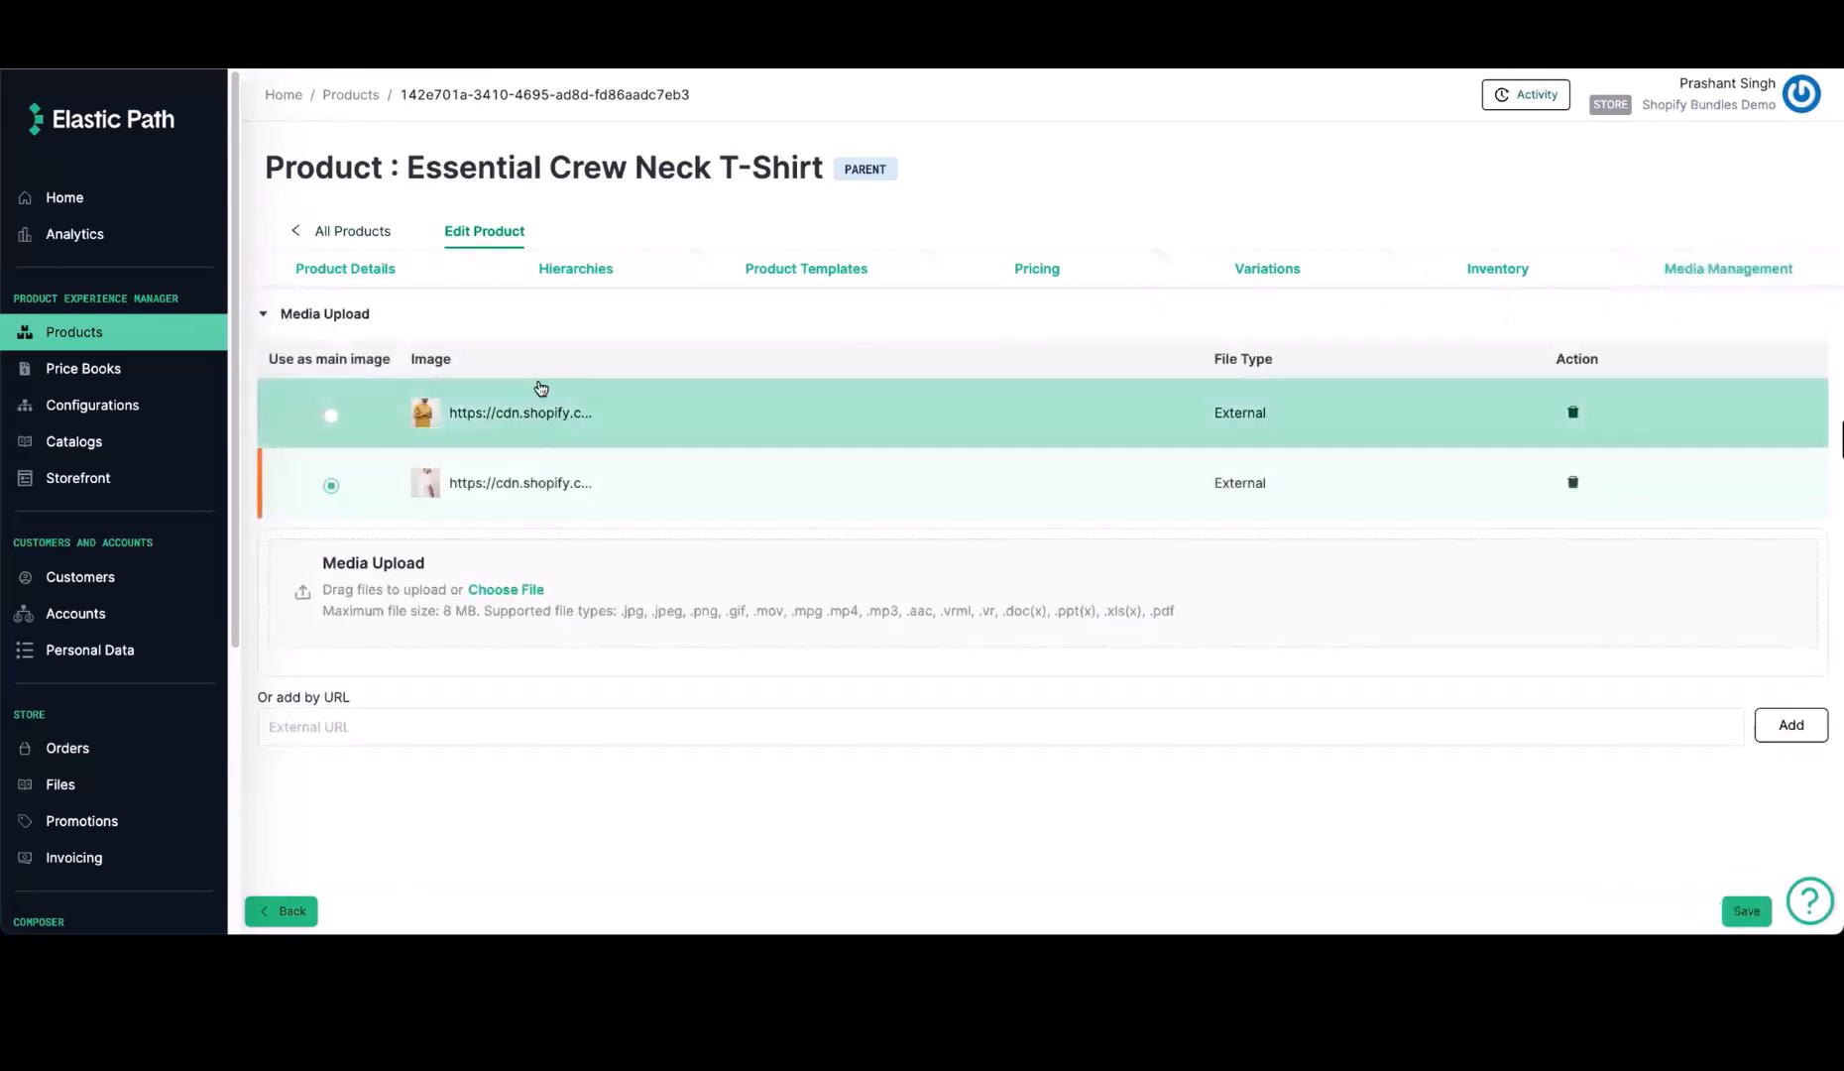
Open the Essential Crew Neck T-Shirt - White / Small child product and examine its Variant reviews and Shopify Details templates, pricing and inventory
left_click(118, 332)
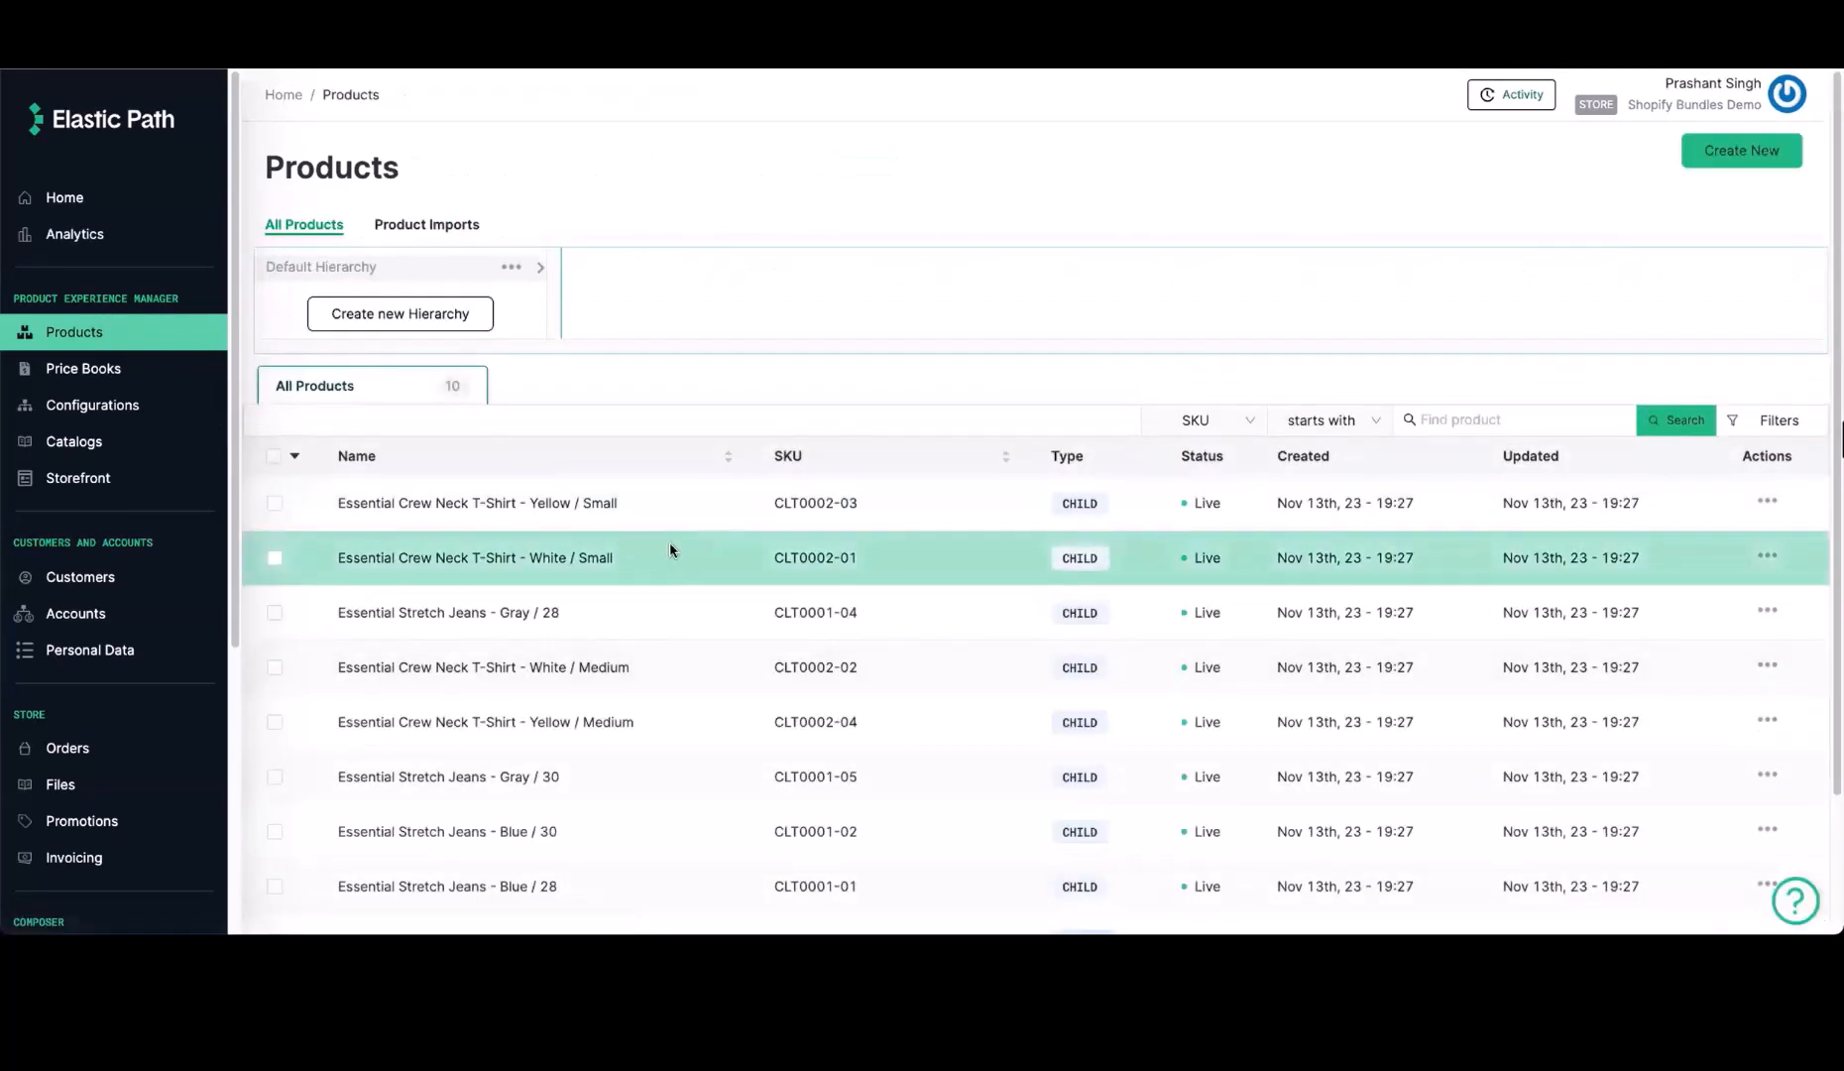
left_click(671, 550)
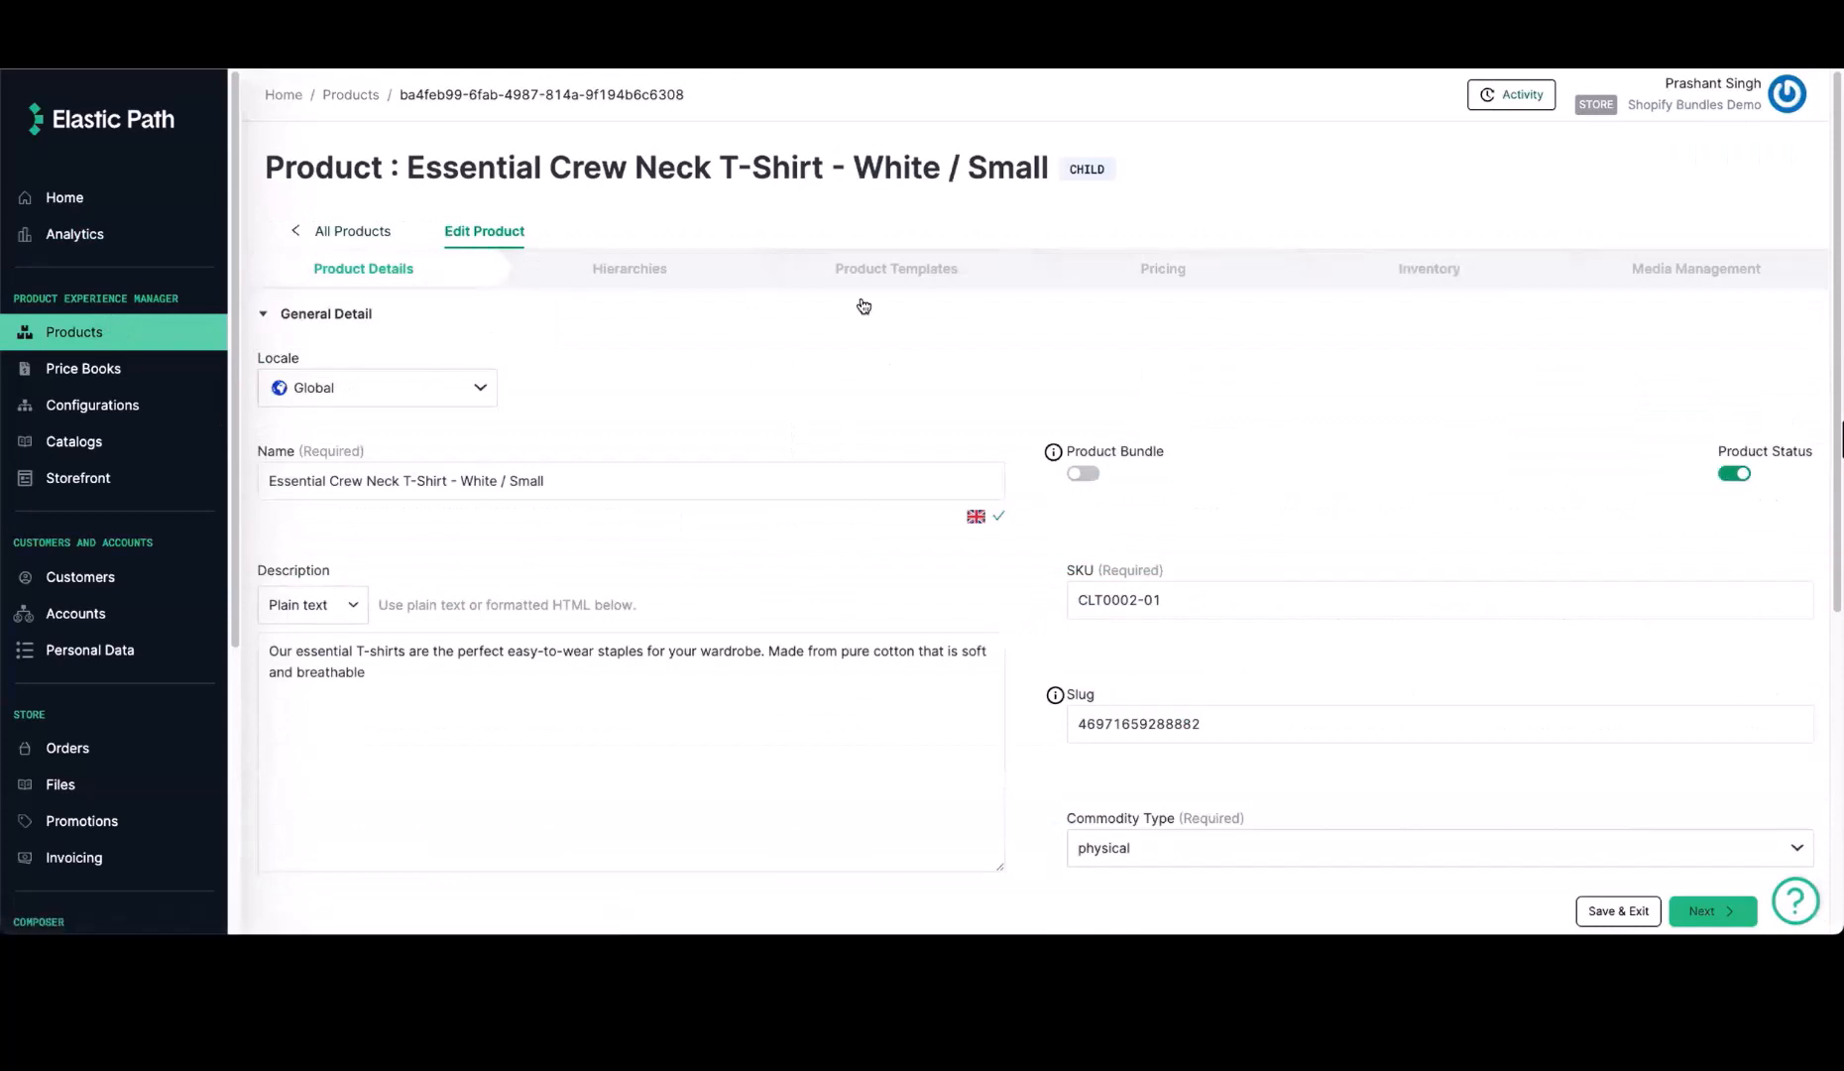
left_click(905, 278)
left_click(362, 518)
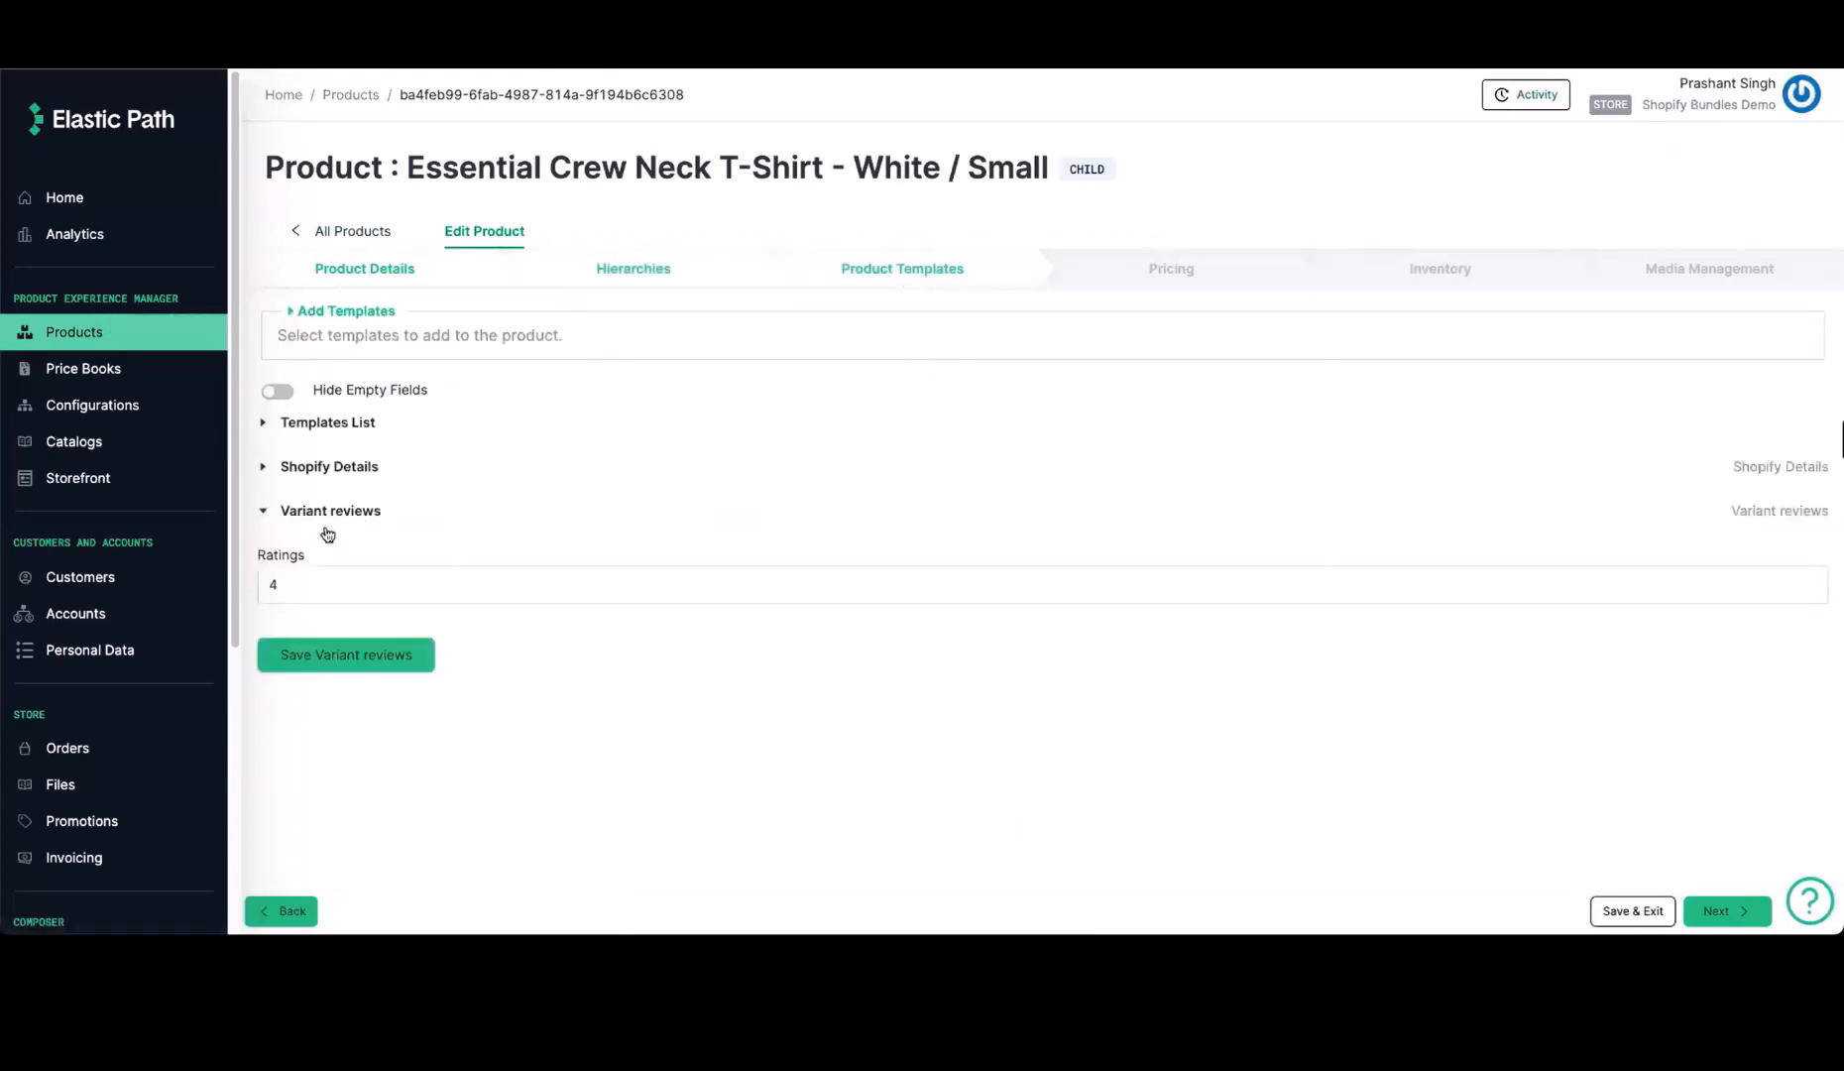
left_click(326, 581)
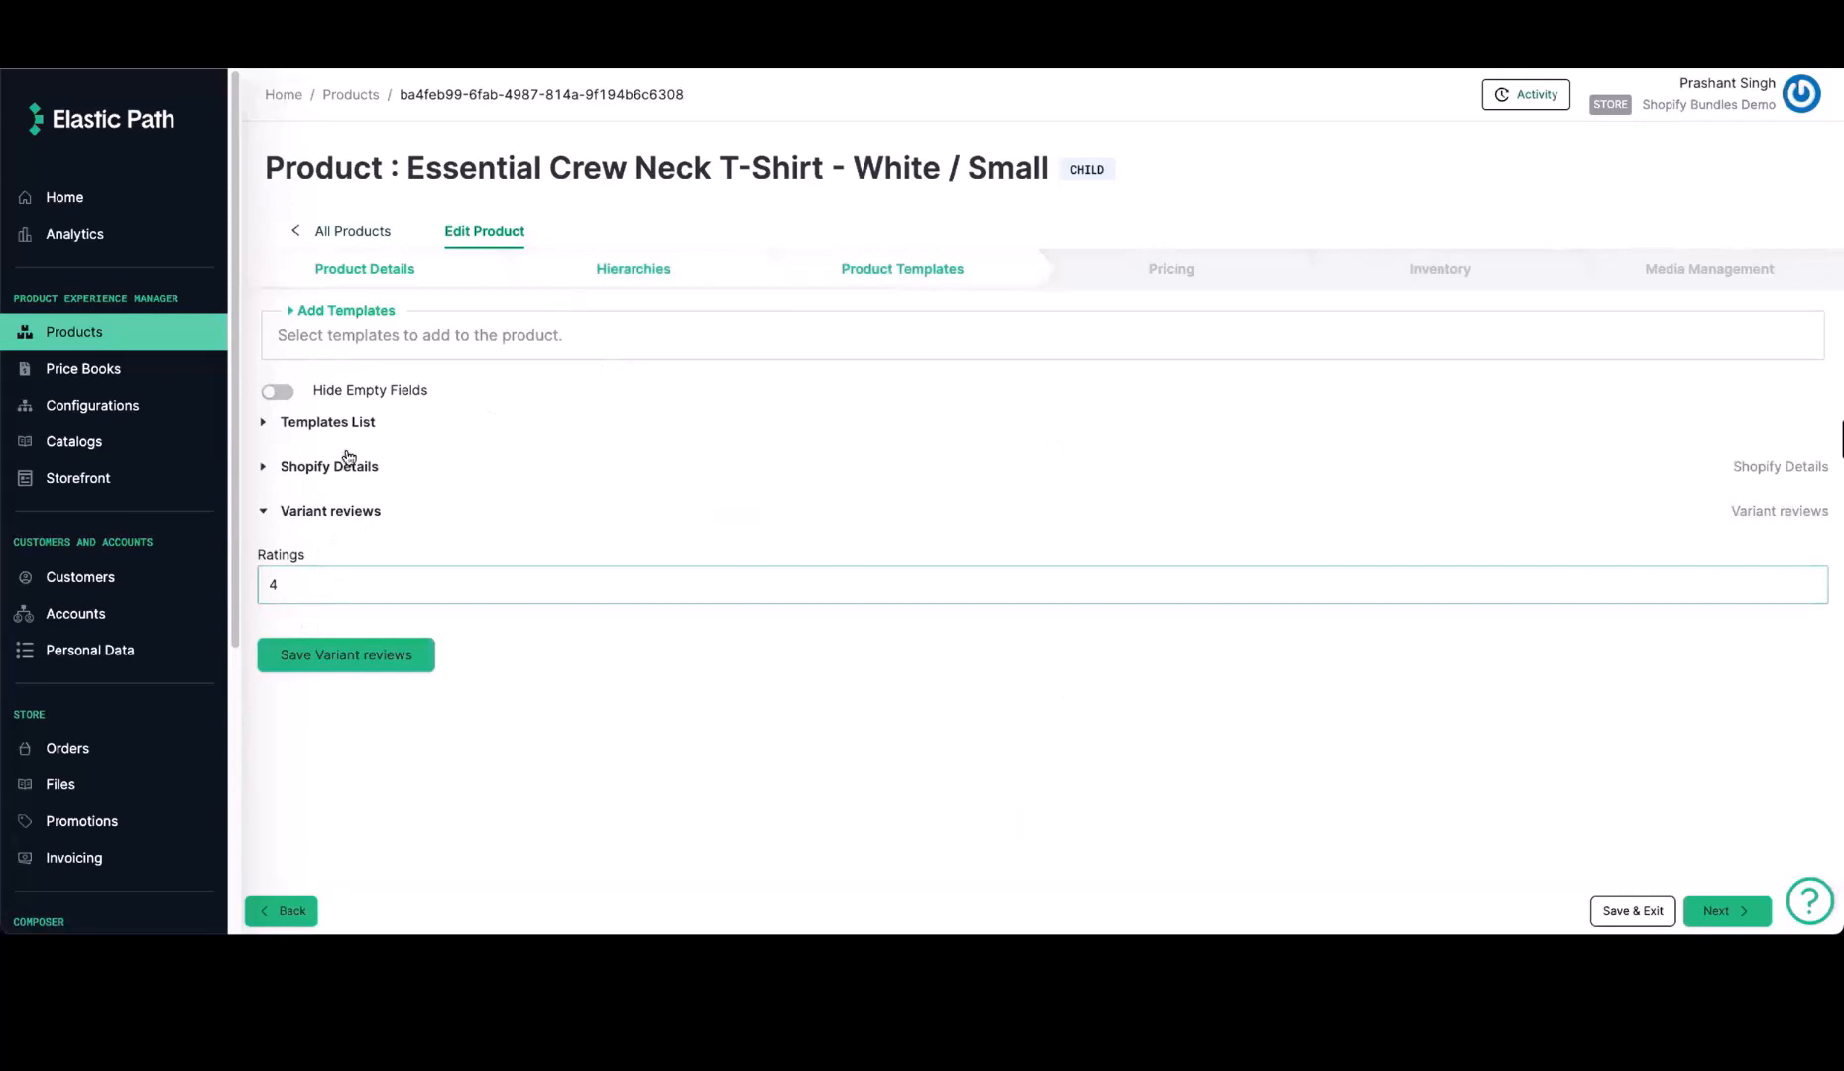
left_click(349, 466)
triple_click(397, 540)
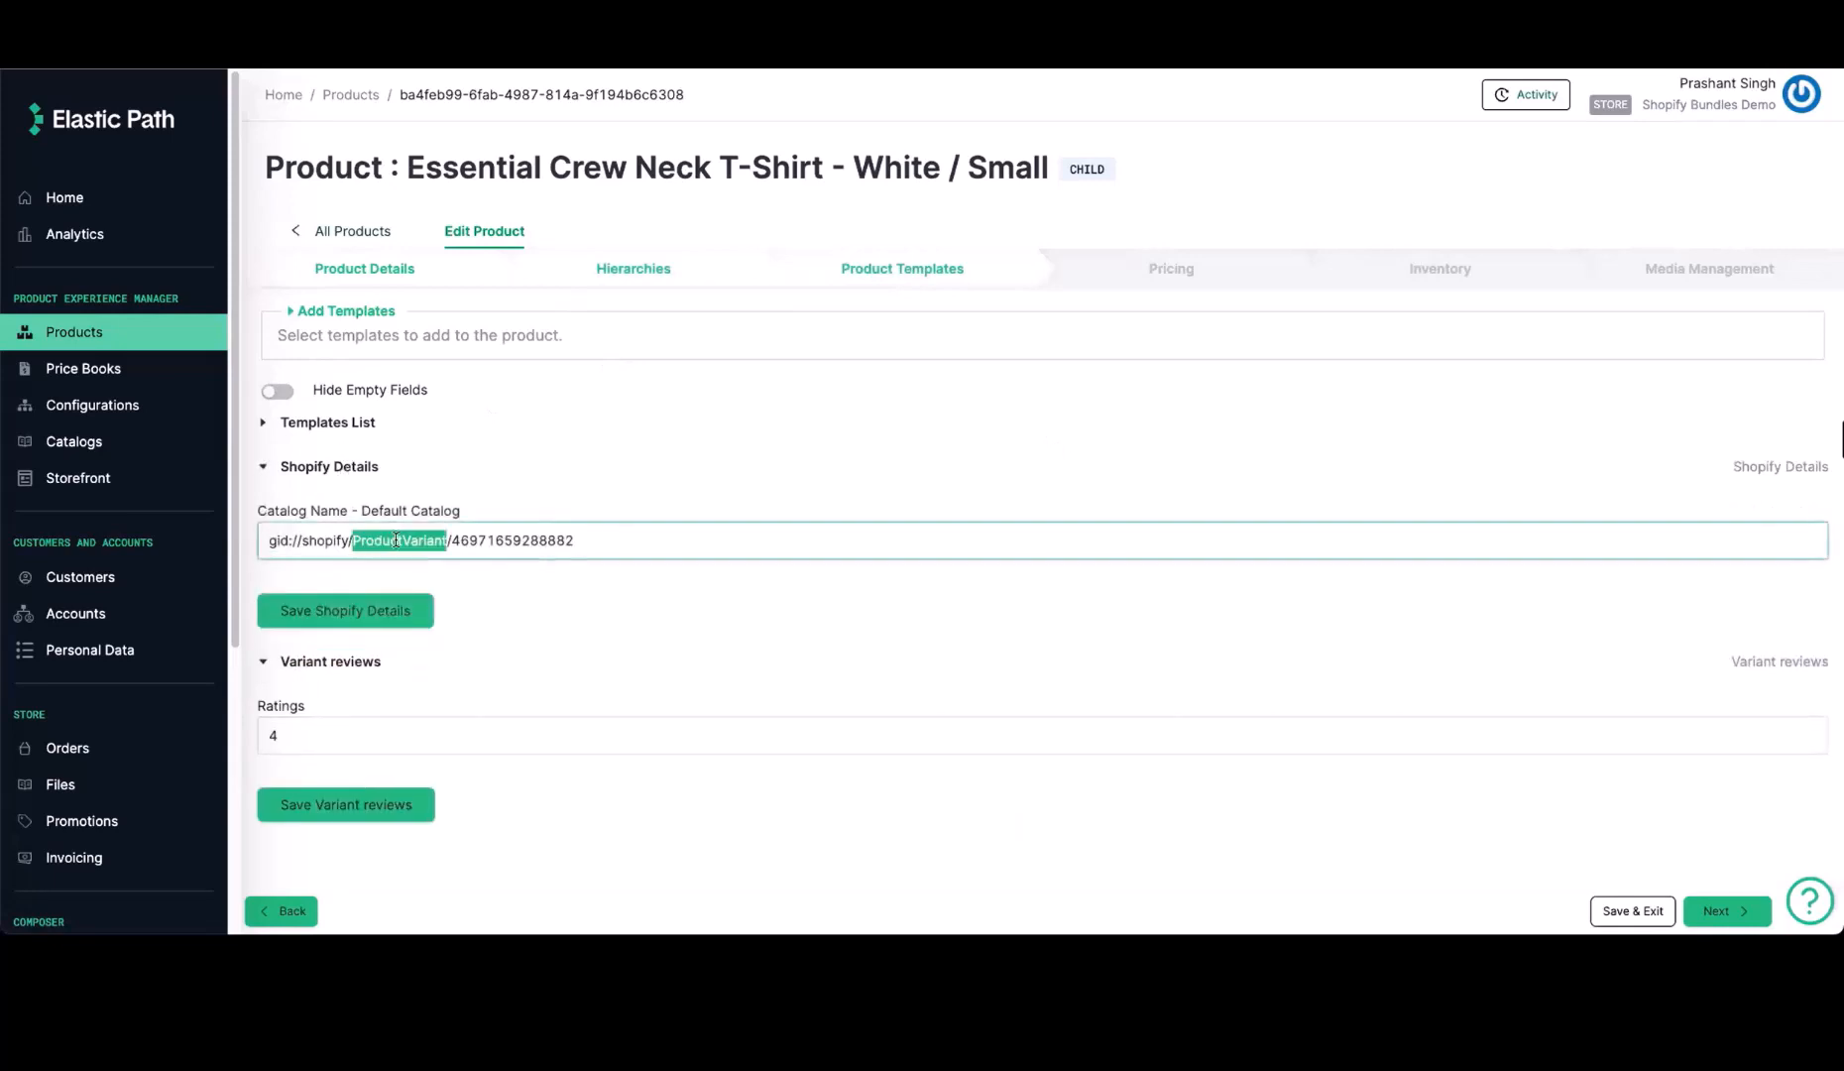
left_click(522, 542)
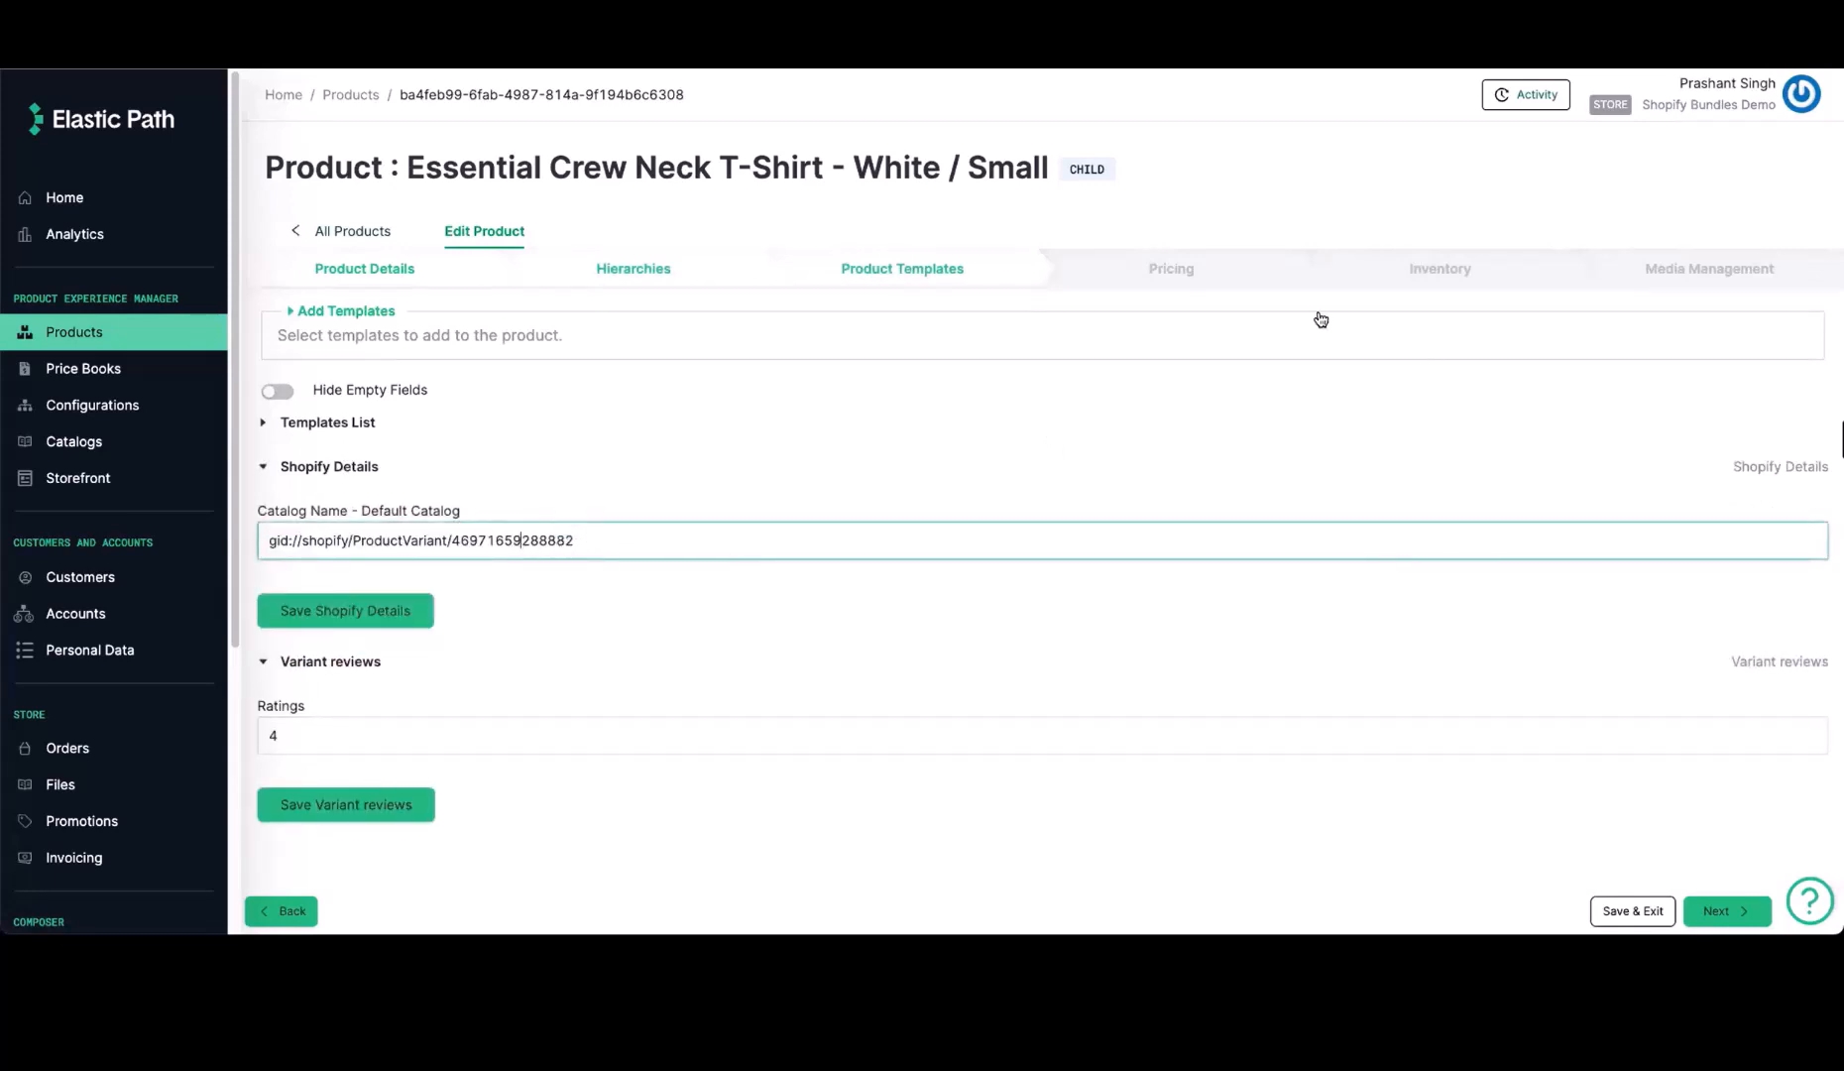
left_click(1171, 269)
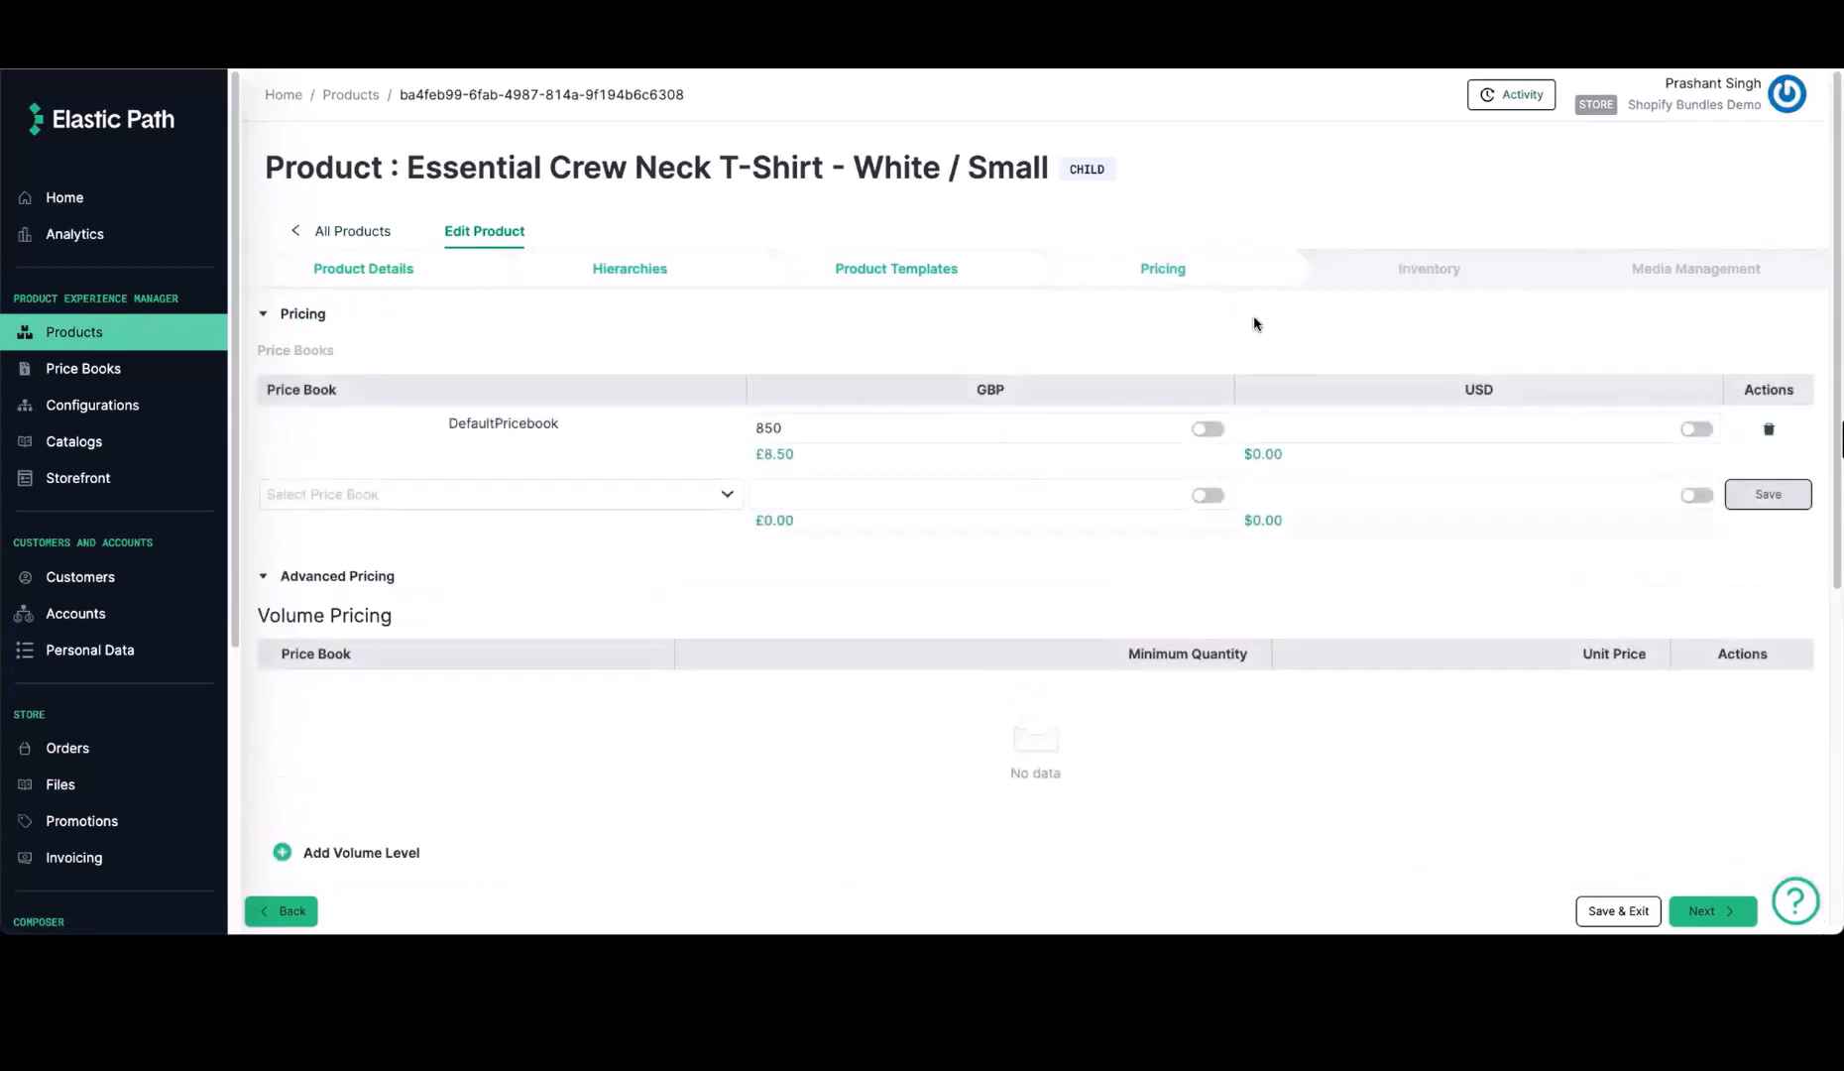
left_click(1448, 274)
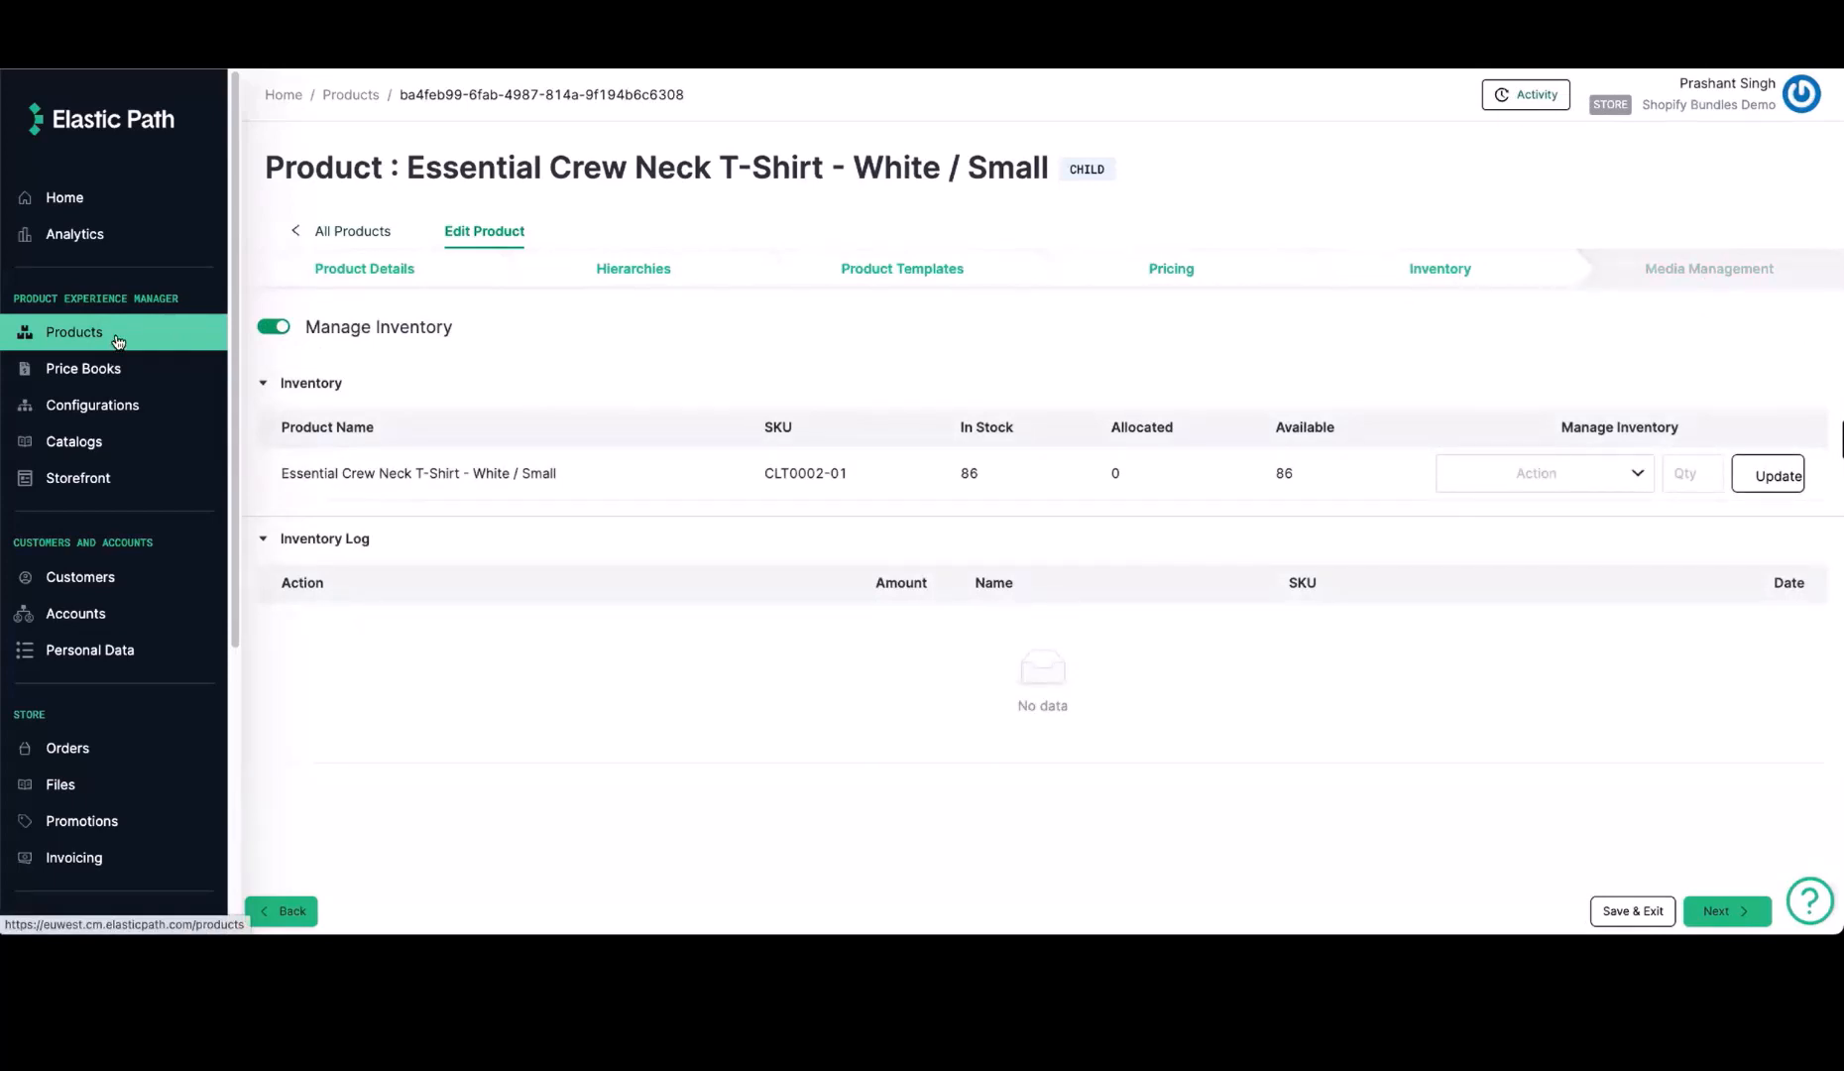
Publish the Default Catalog with a full delta file generated for the publication
left_click(87, 441)
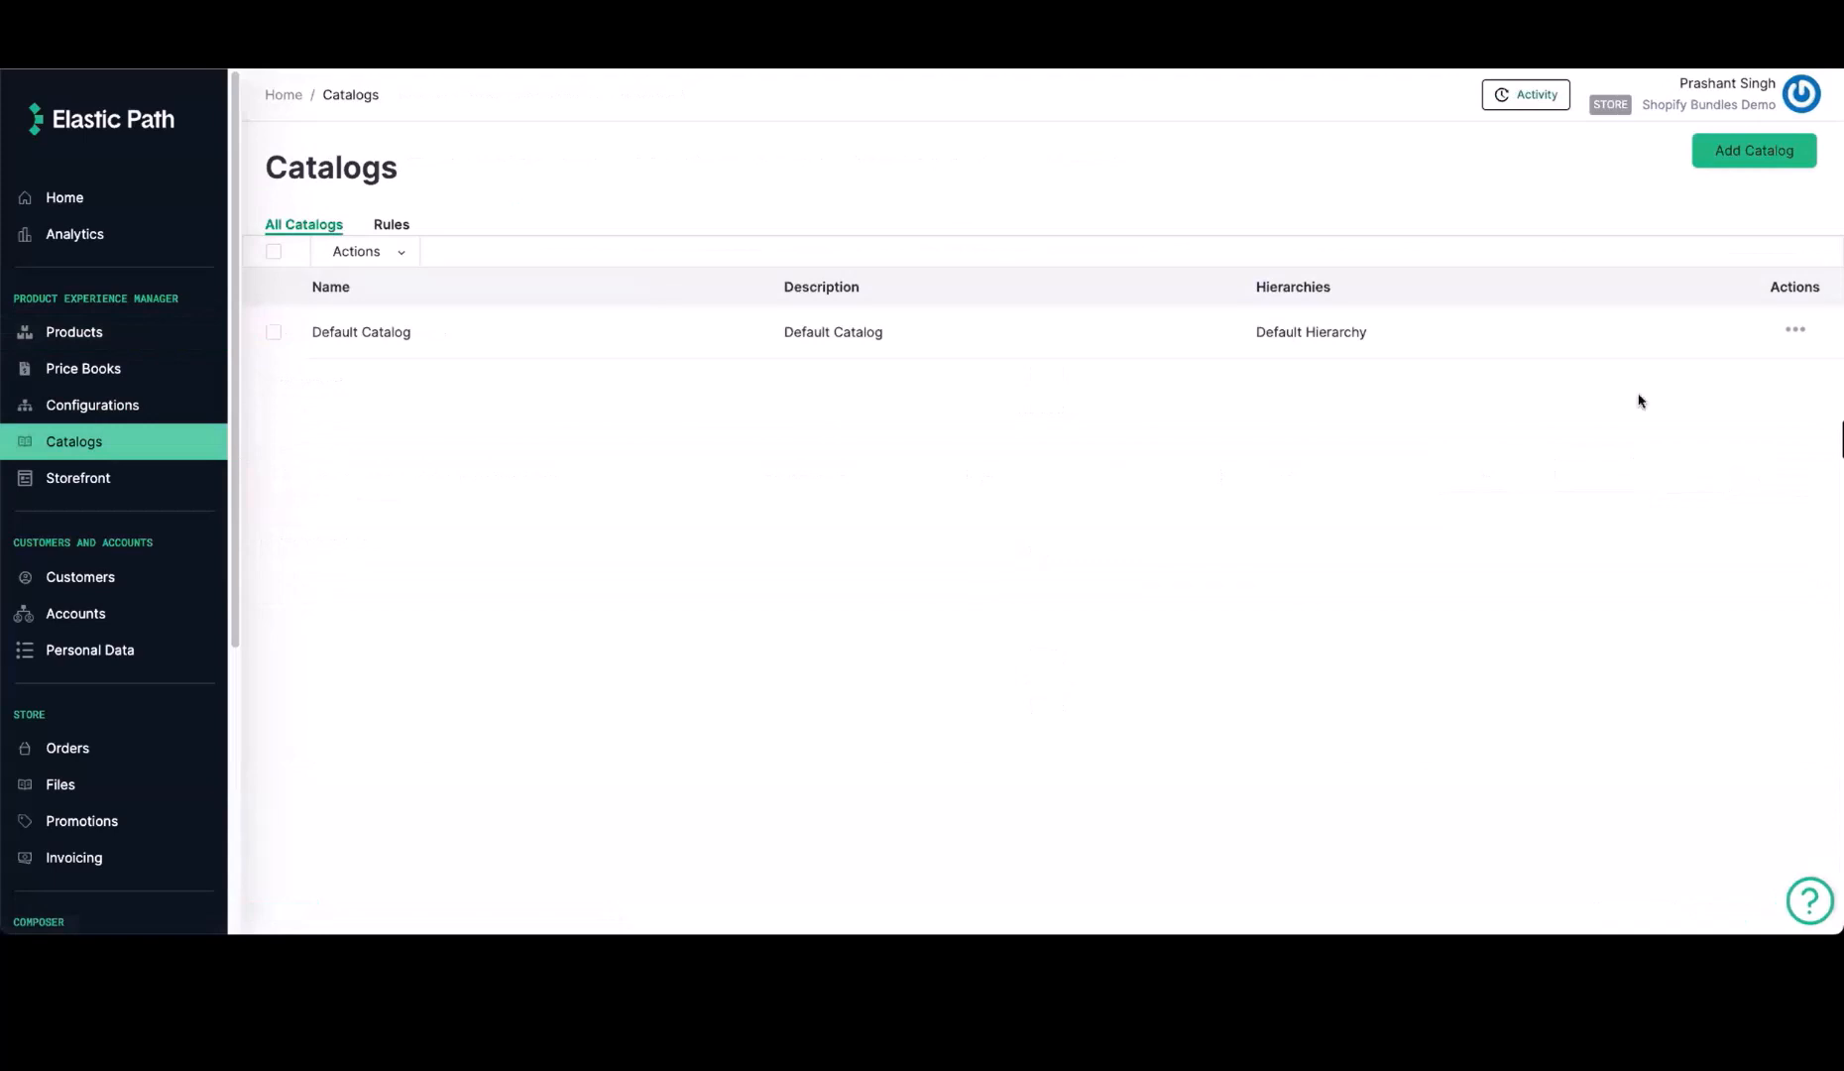
left_click(1796, 334)
left_click(1750, 362)
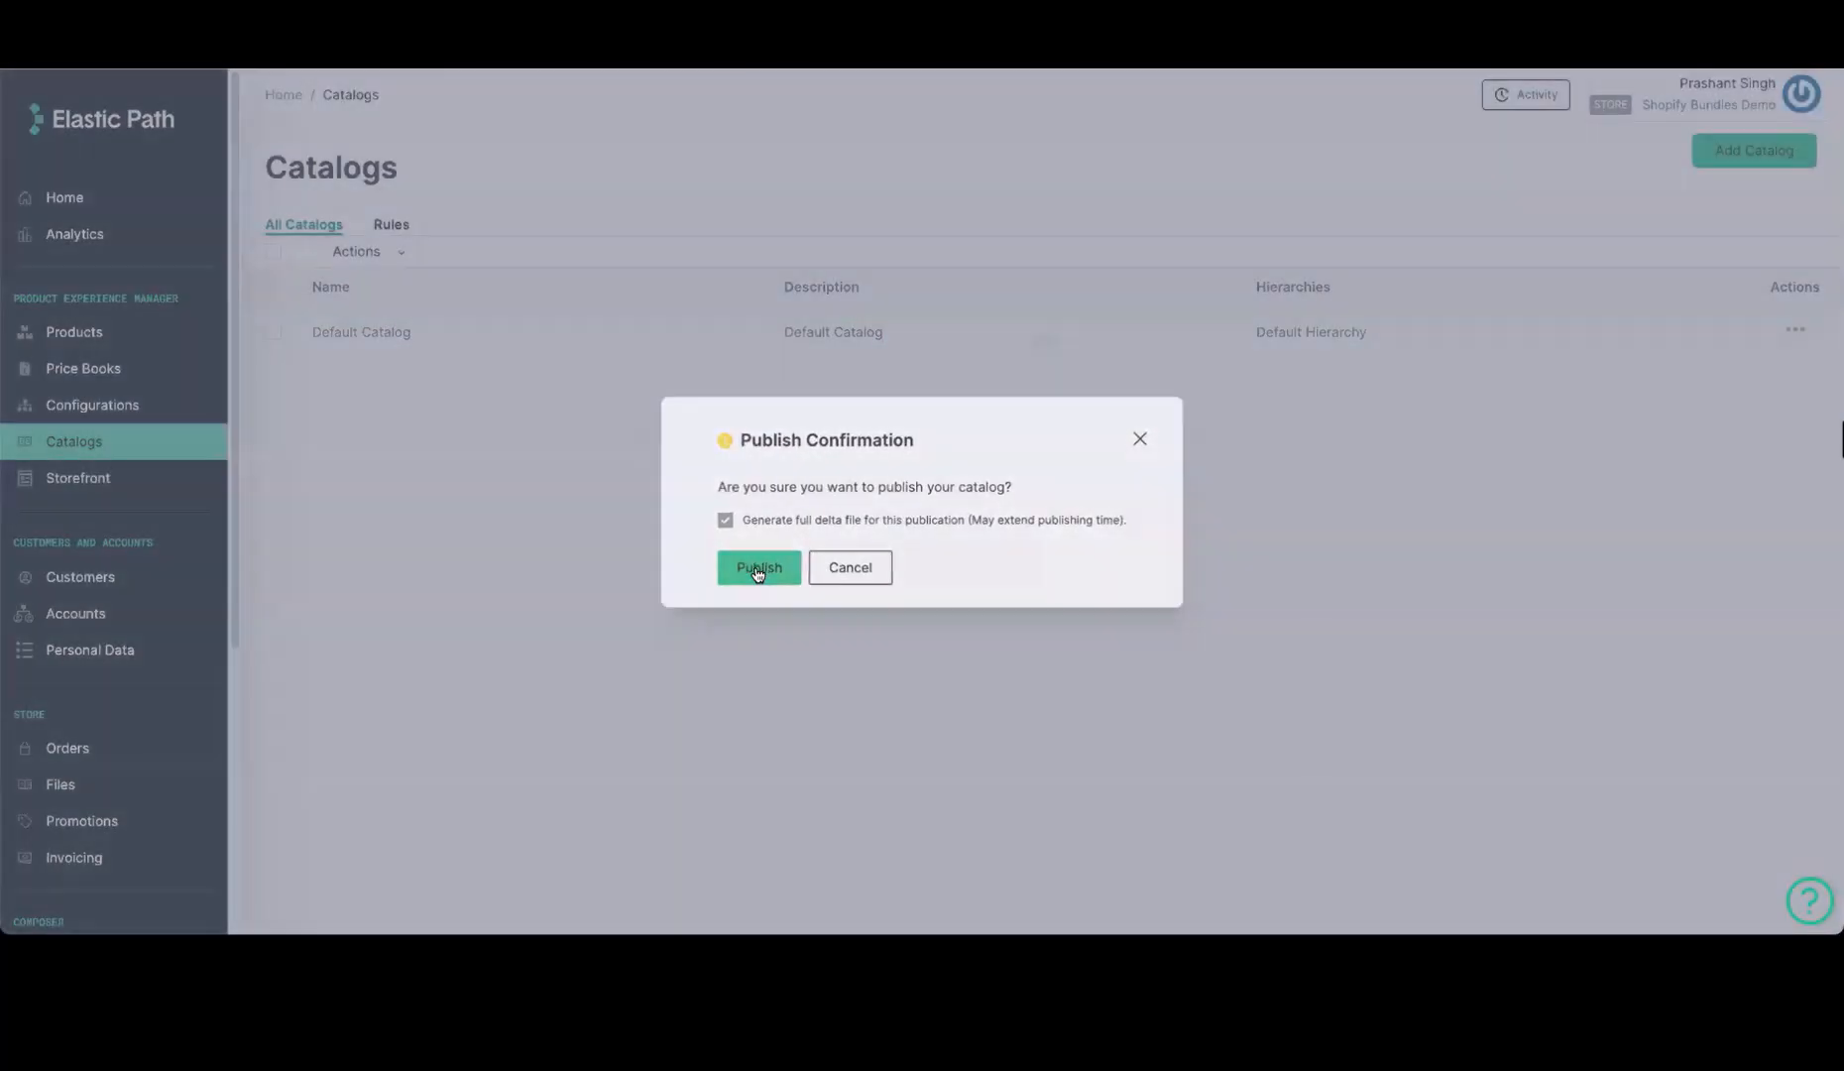
left_click(758, 569)
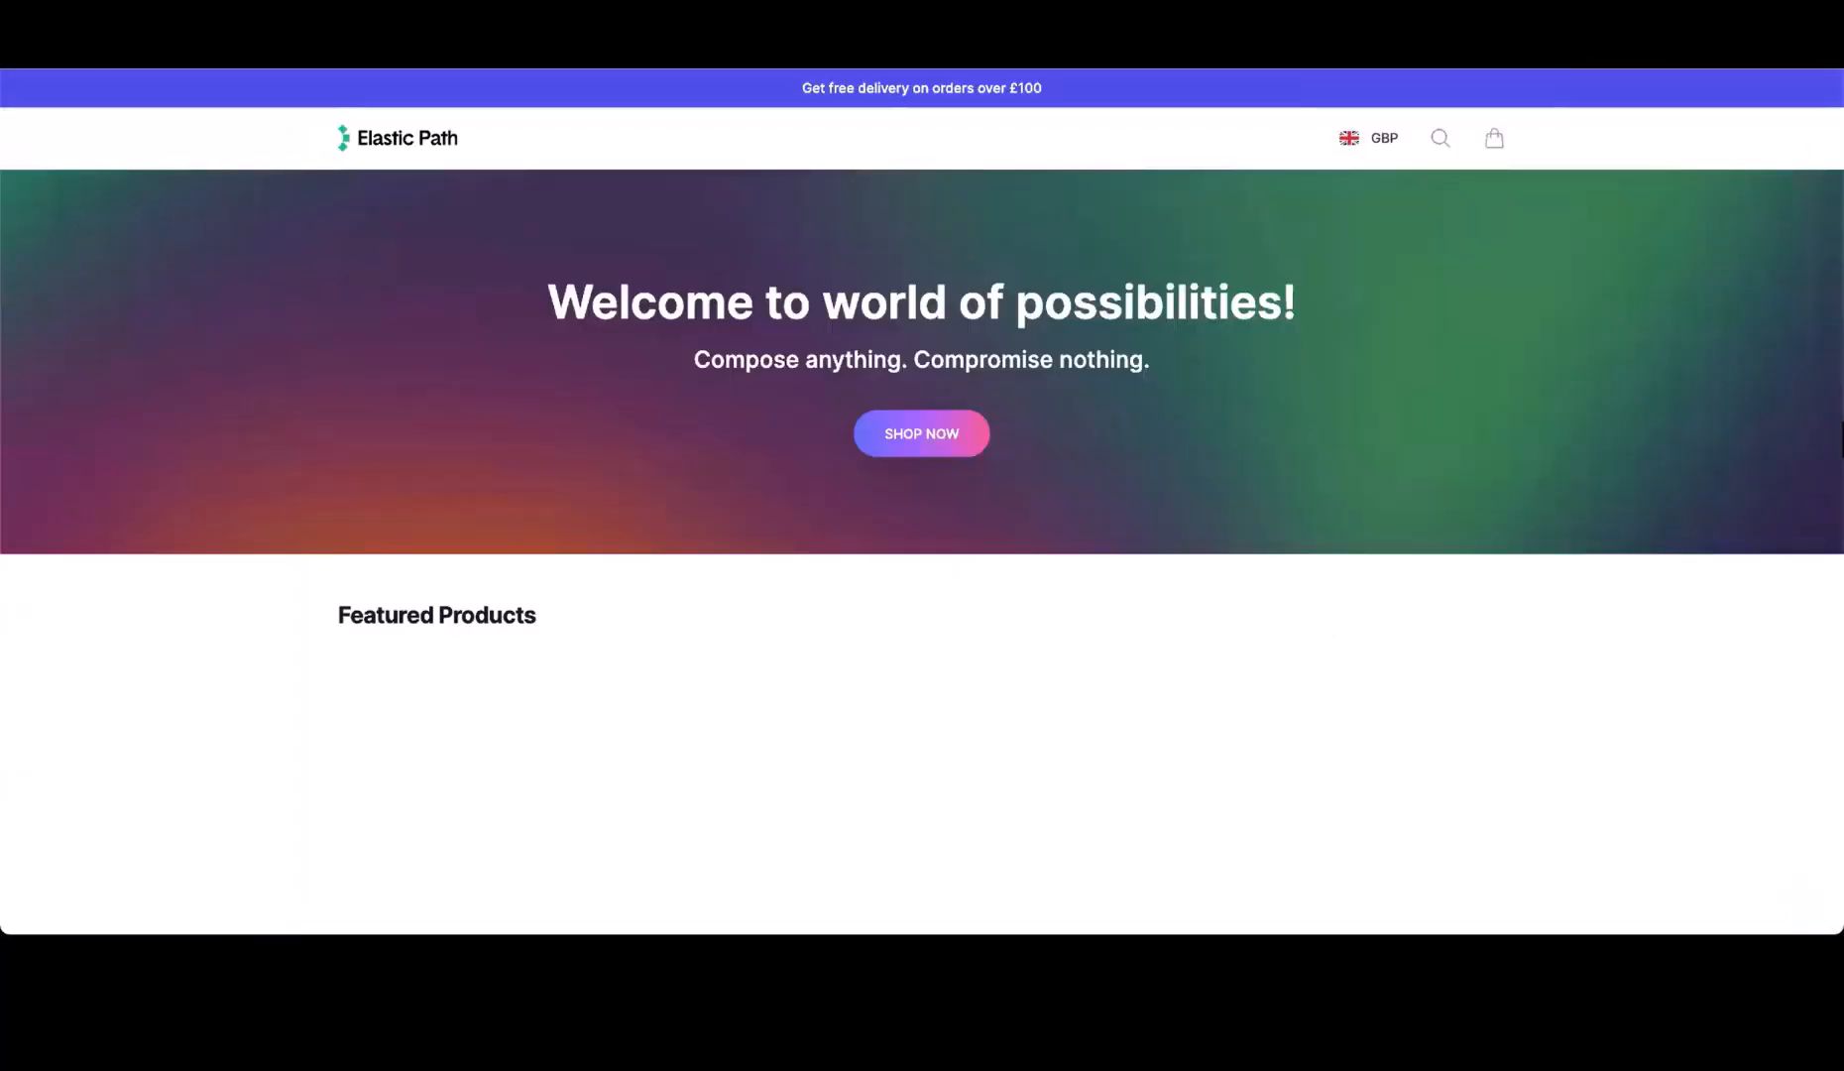
Switch to the Elastic Path storefront, open the Essential Crew Neck T-Shirt, view White / Small and select the White / Medium variant
scroll(230, 613, "down", 2)
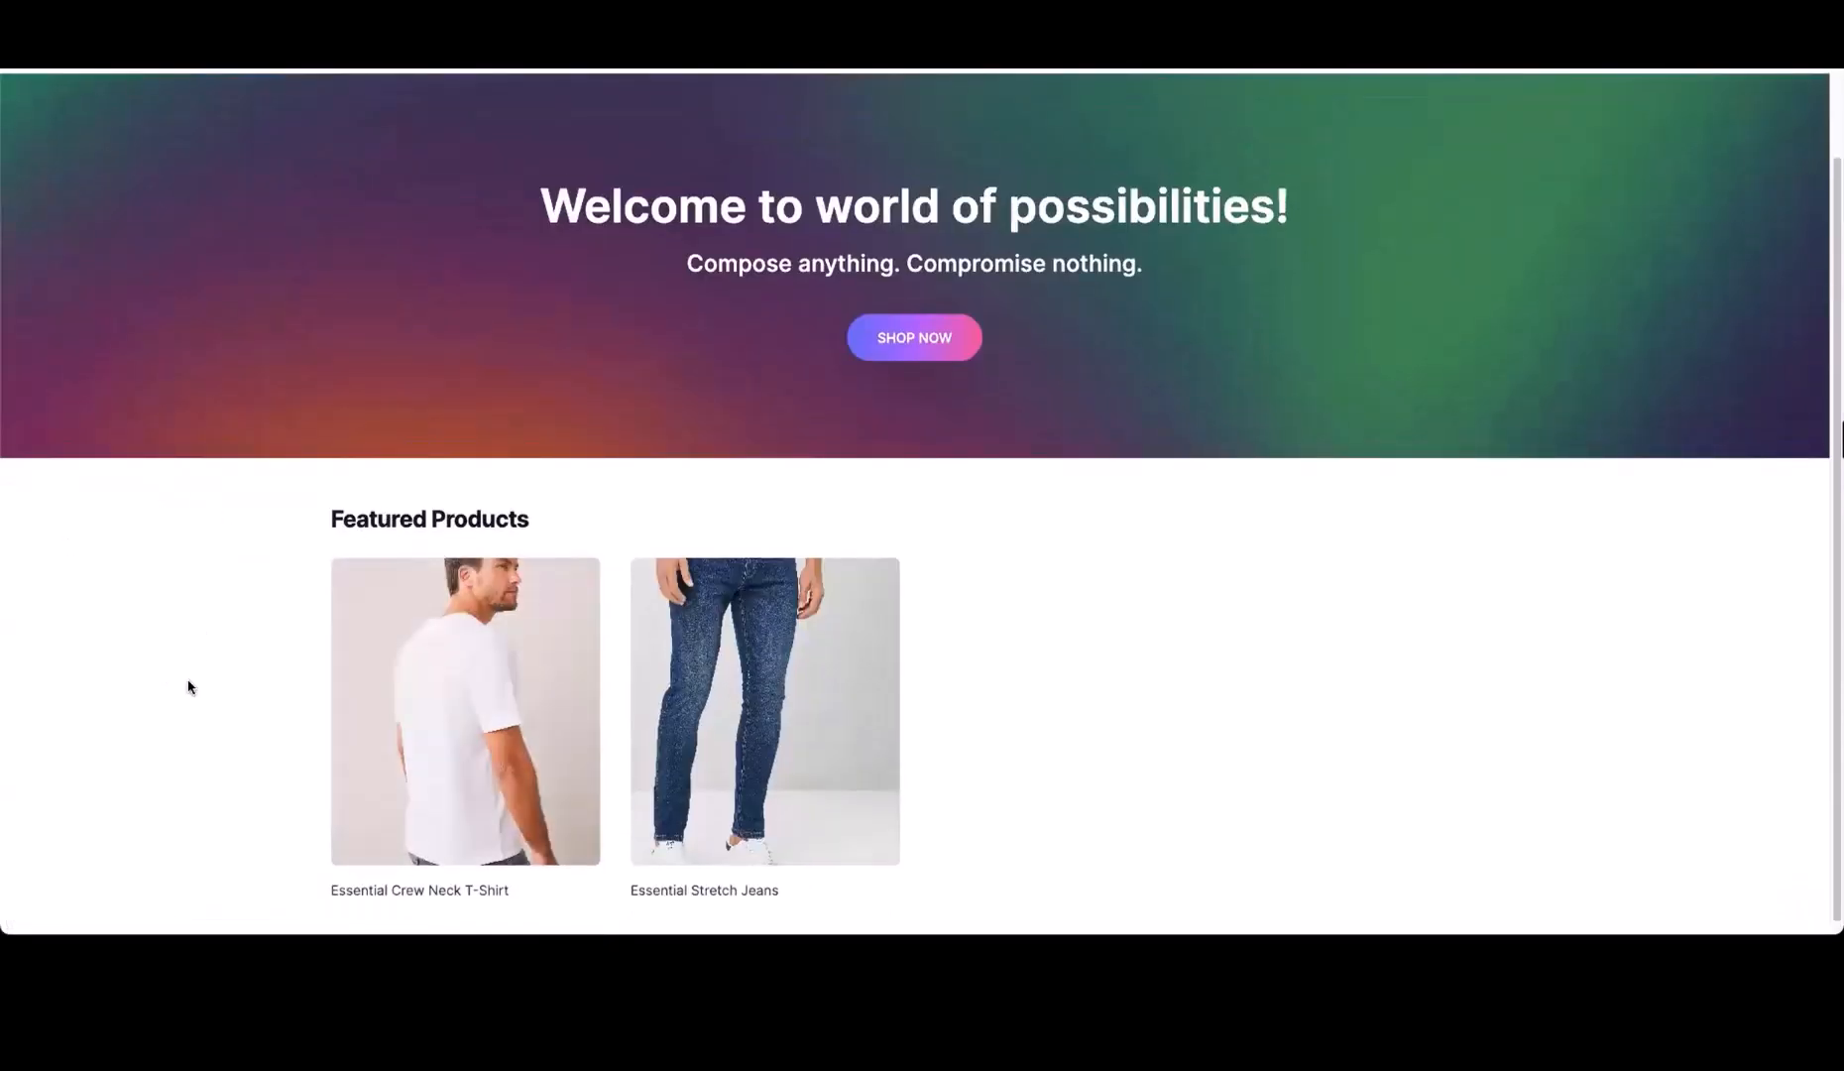
left_click(411, 712)
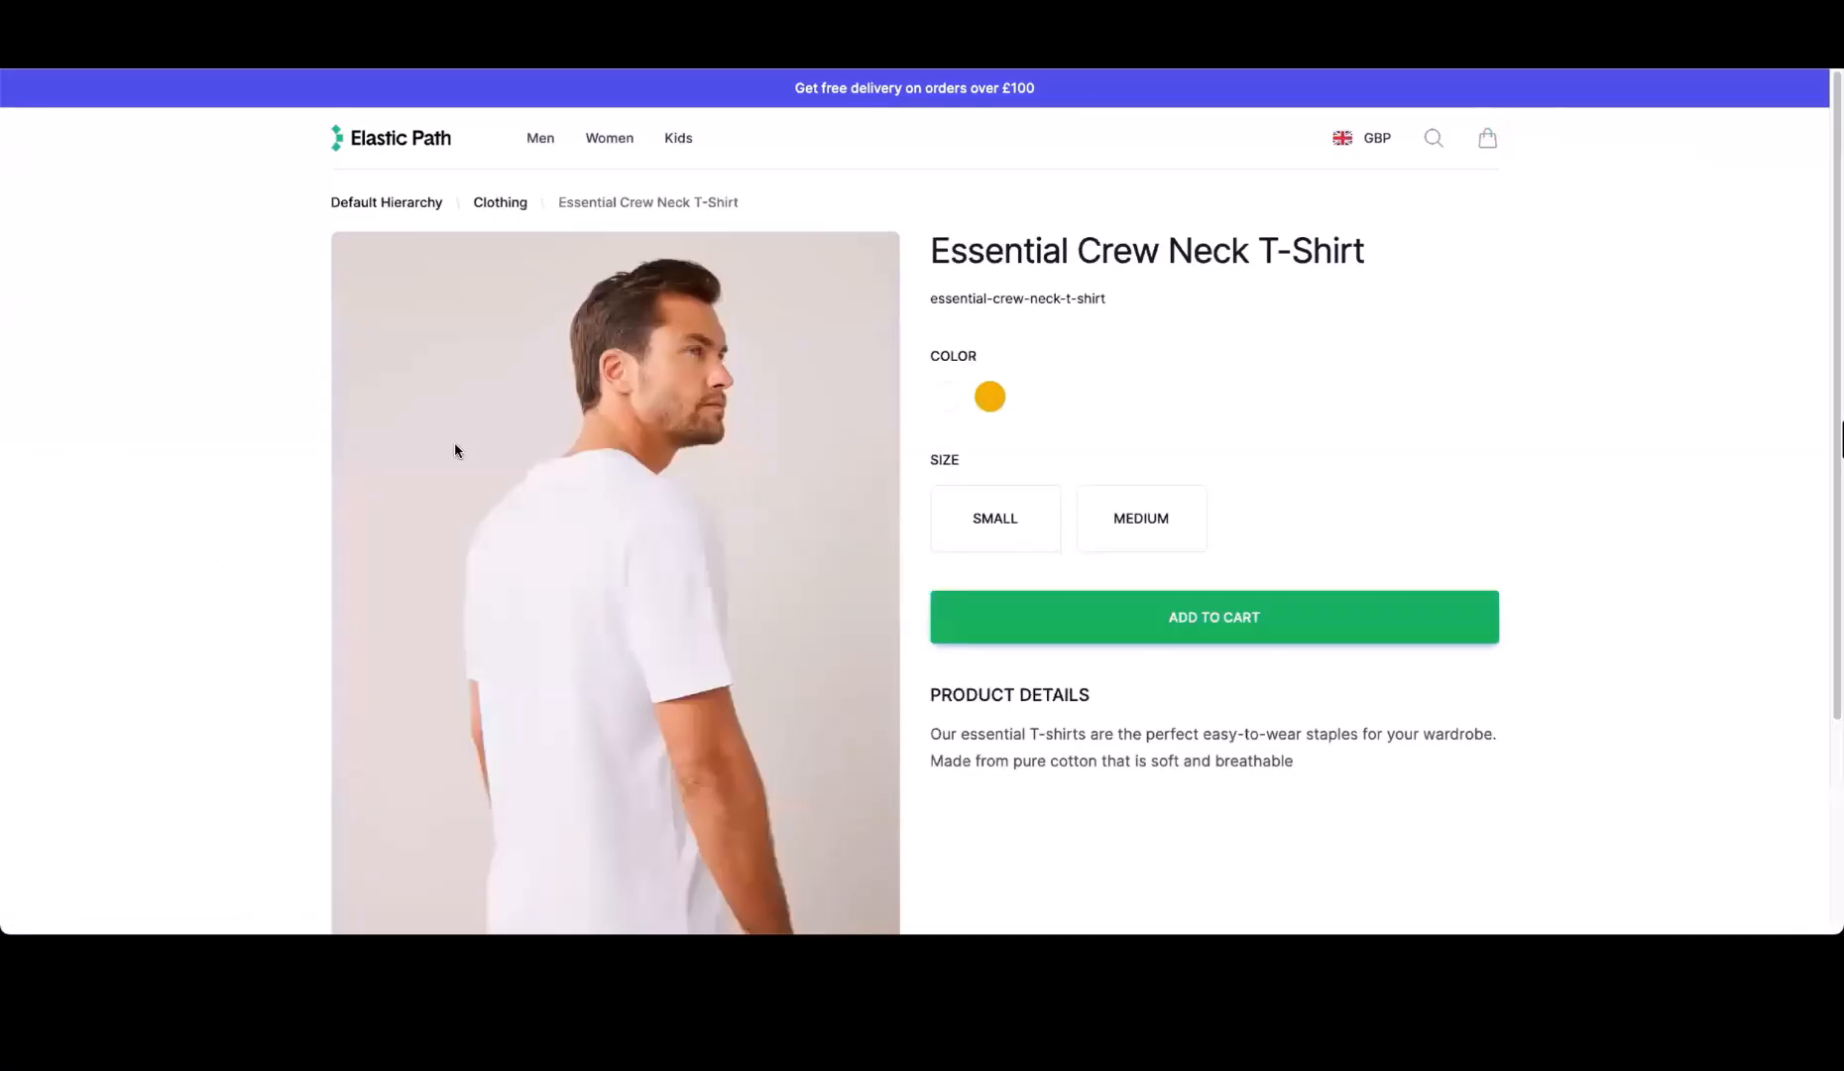
left_click(949, 399)
left_click(1022, 530)
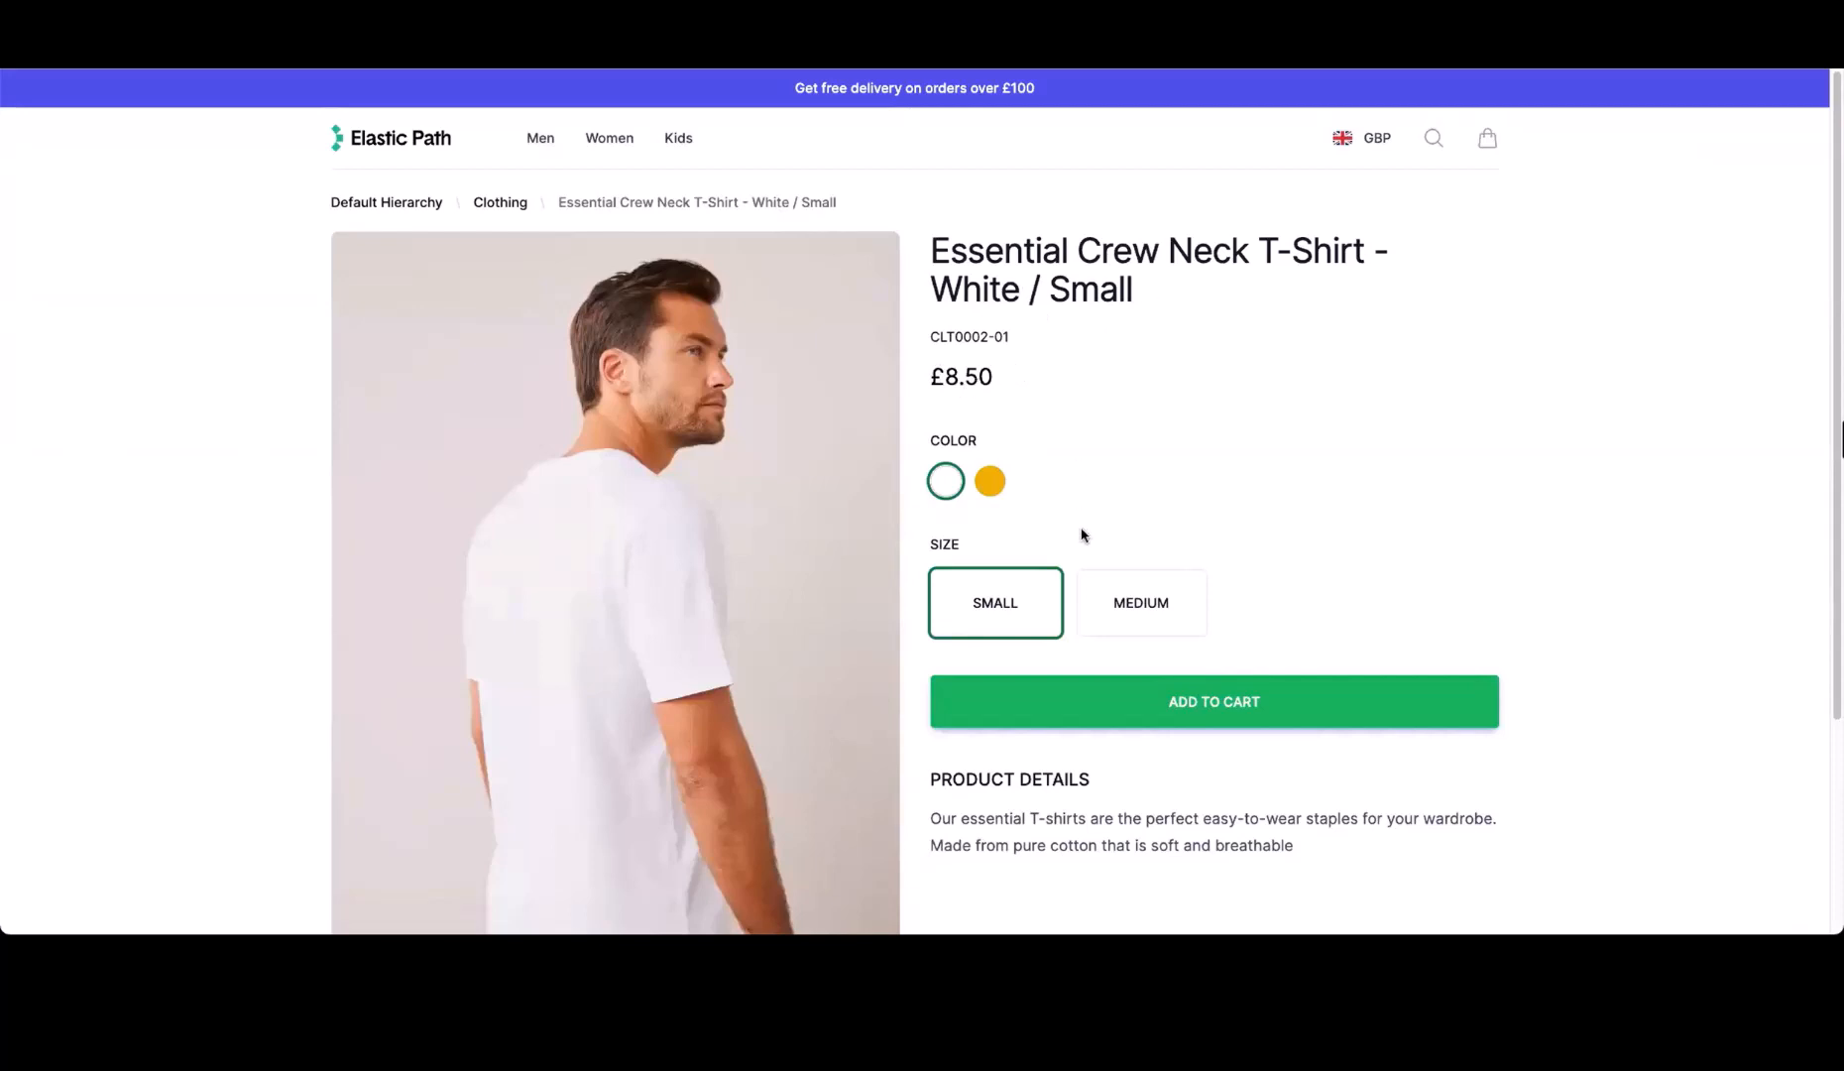
left_click(1141, 605)
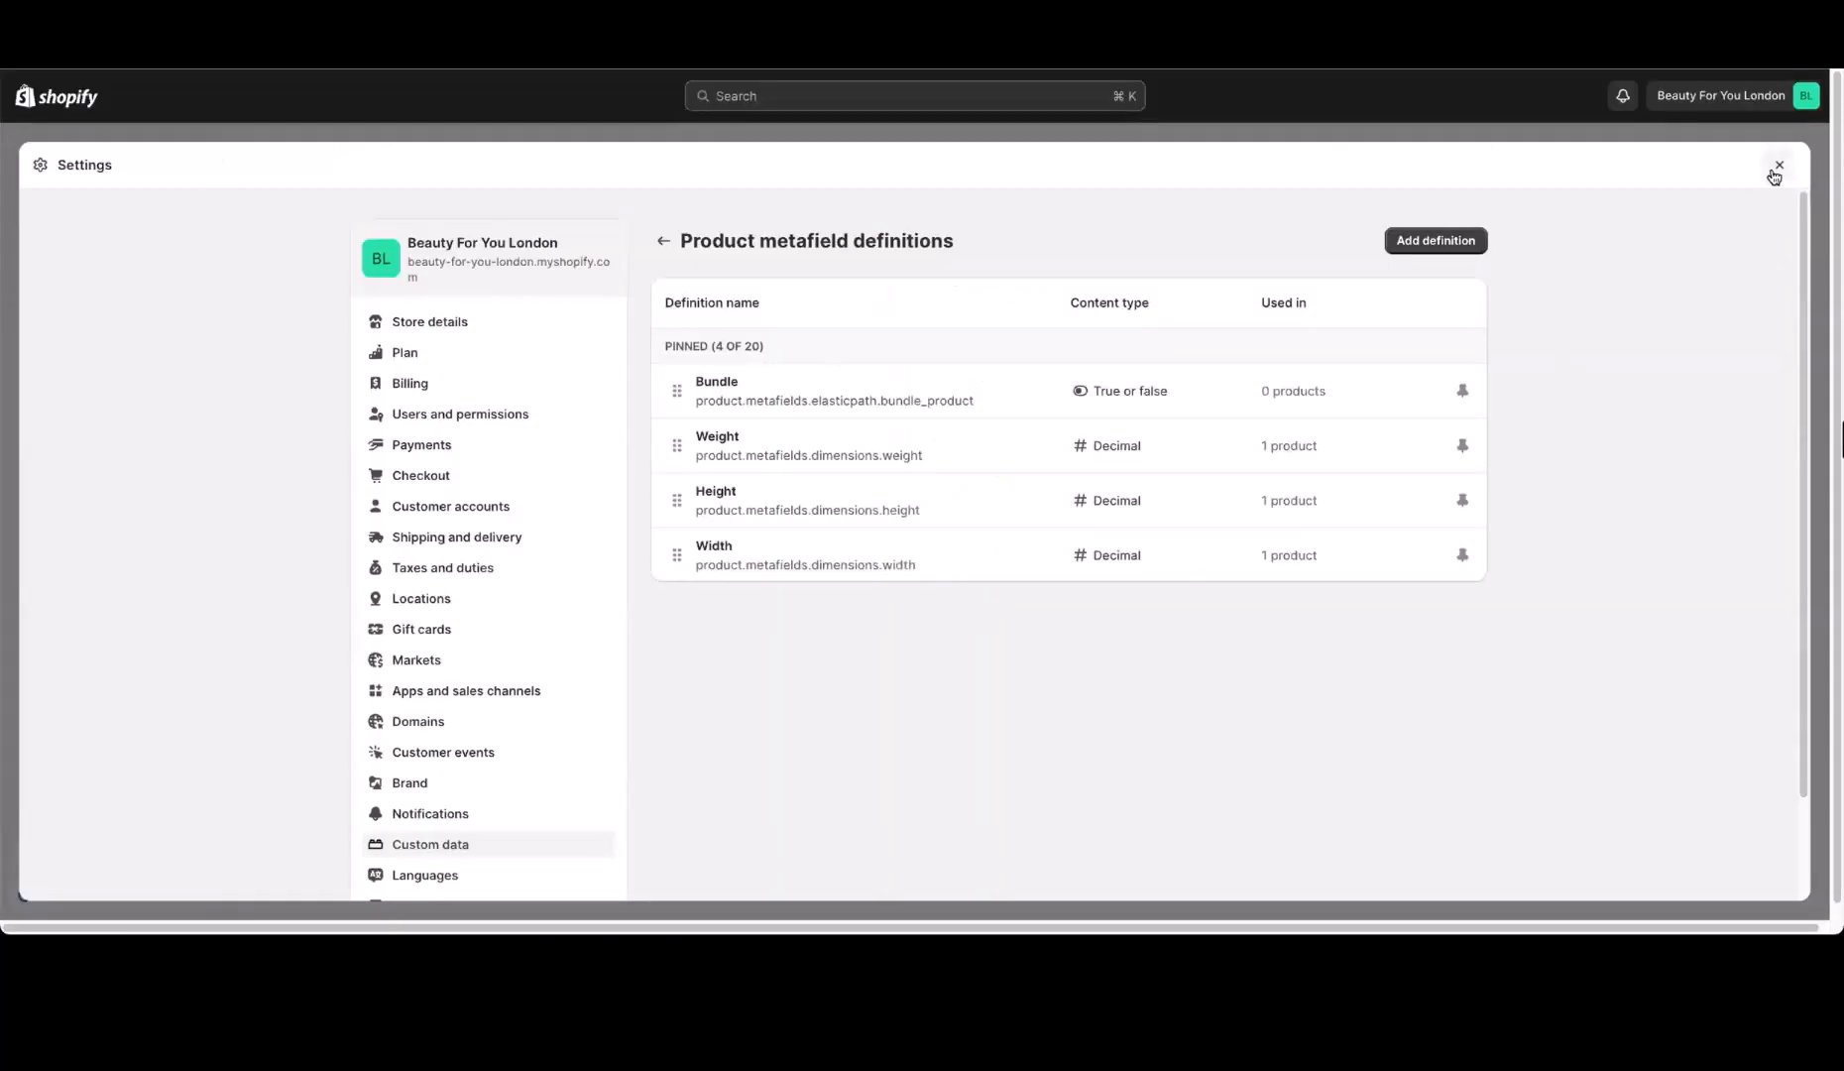
Switch to the Shopify admin, leave its settings, refresh the product list and inspect the Essential Crew Neck T-Shirt
left_click(1776, 169)
left_click(99, 205)
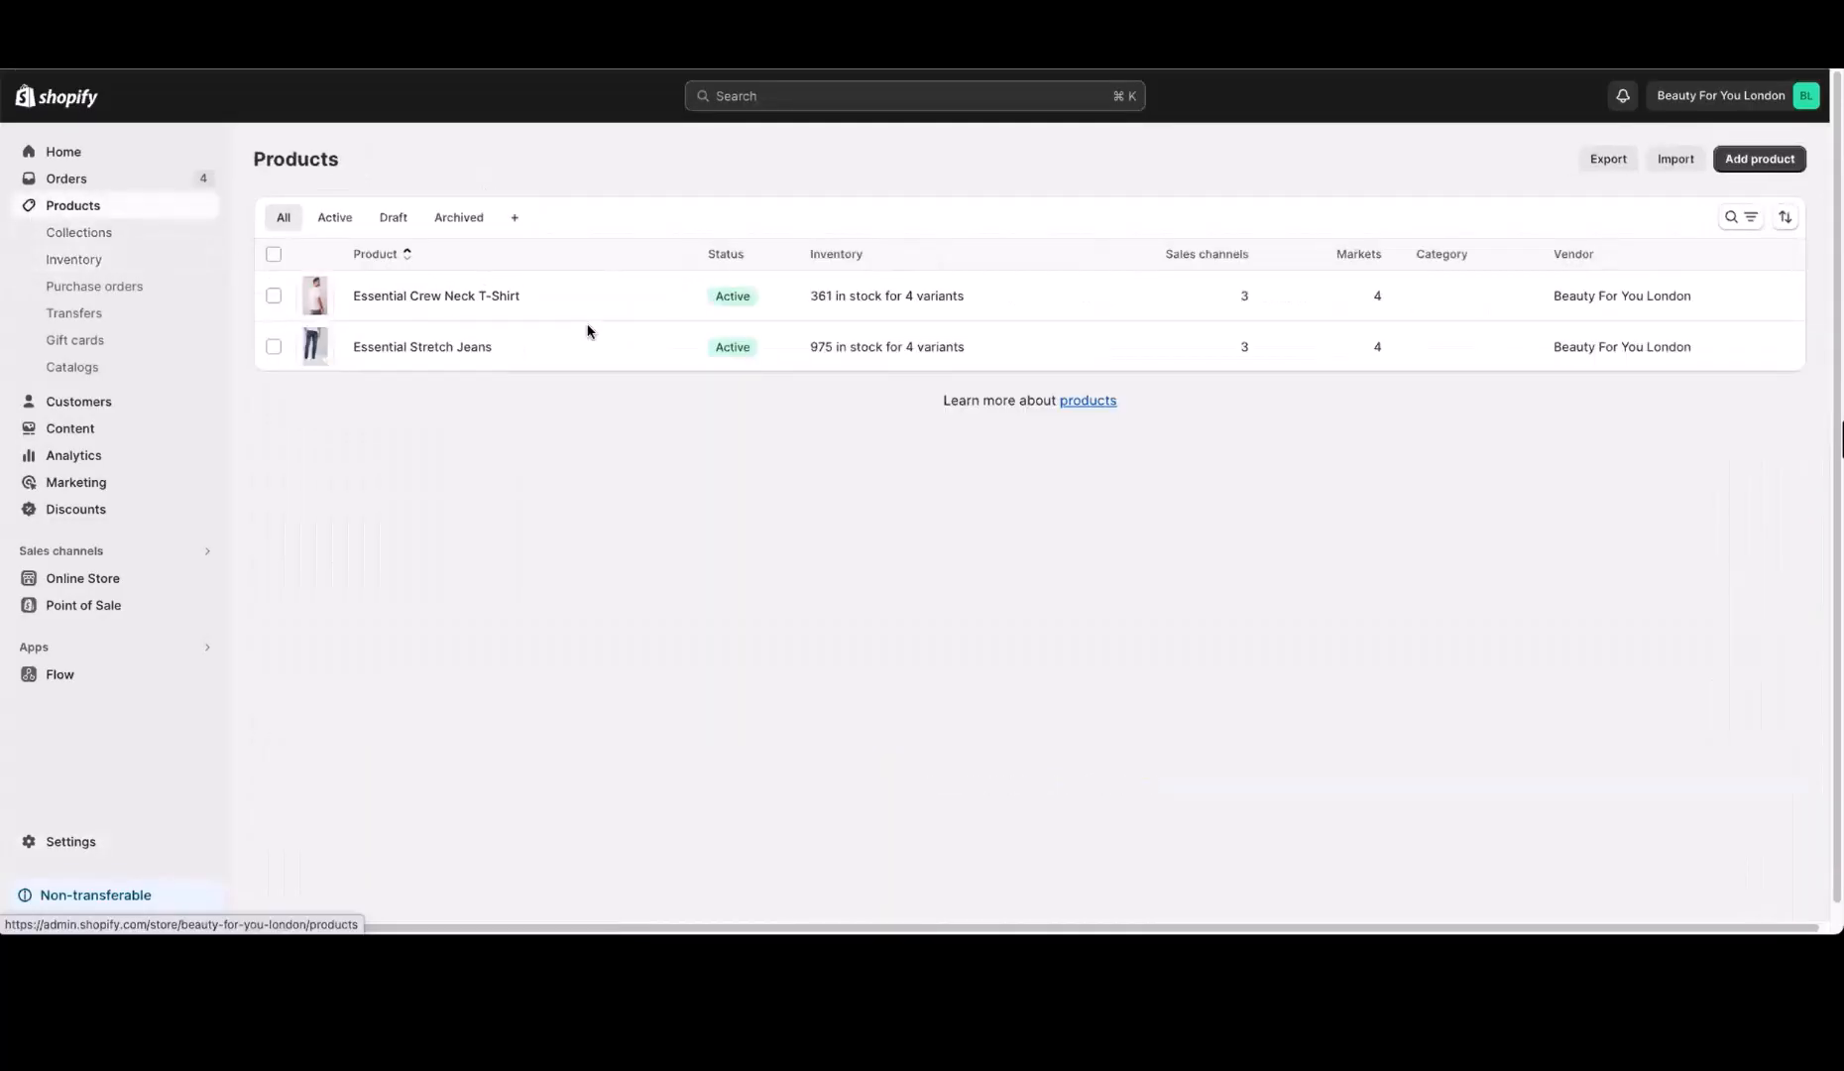
key("super+r")
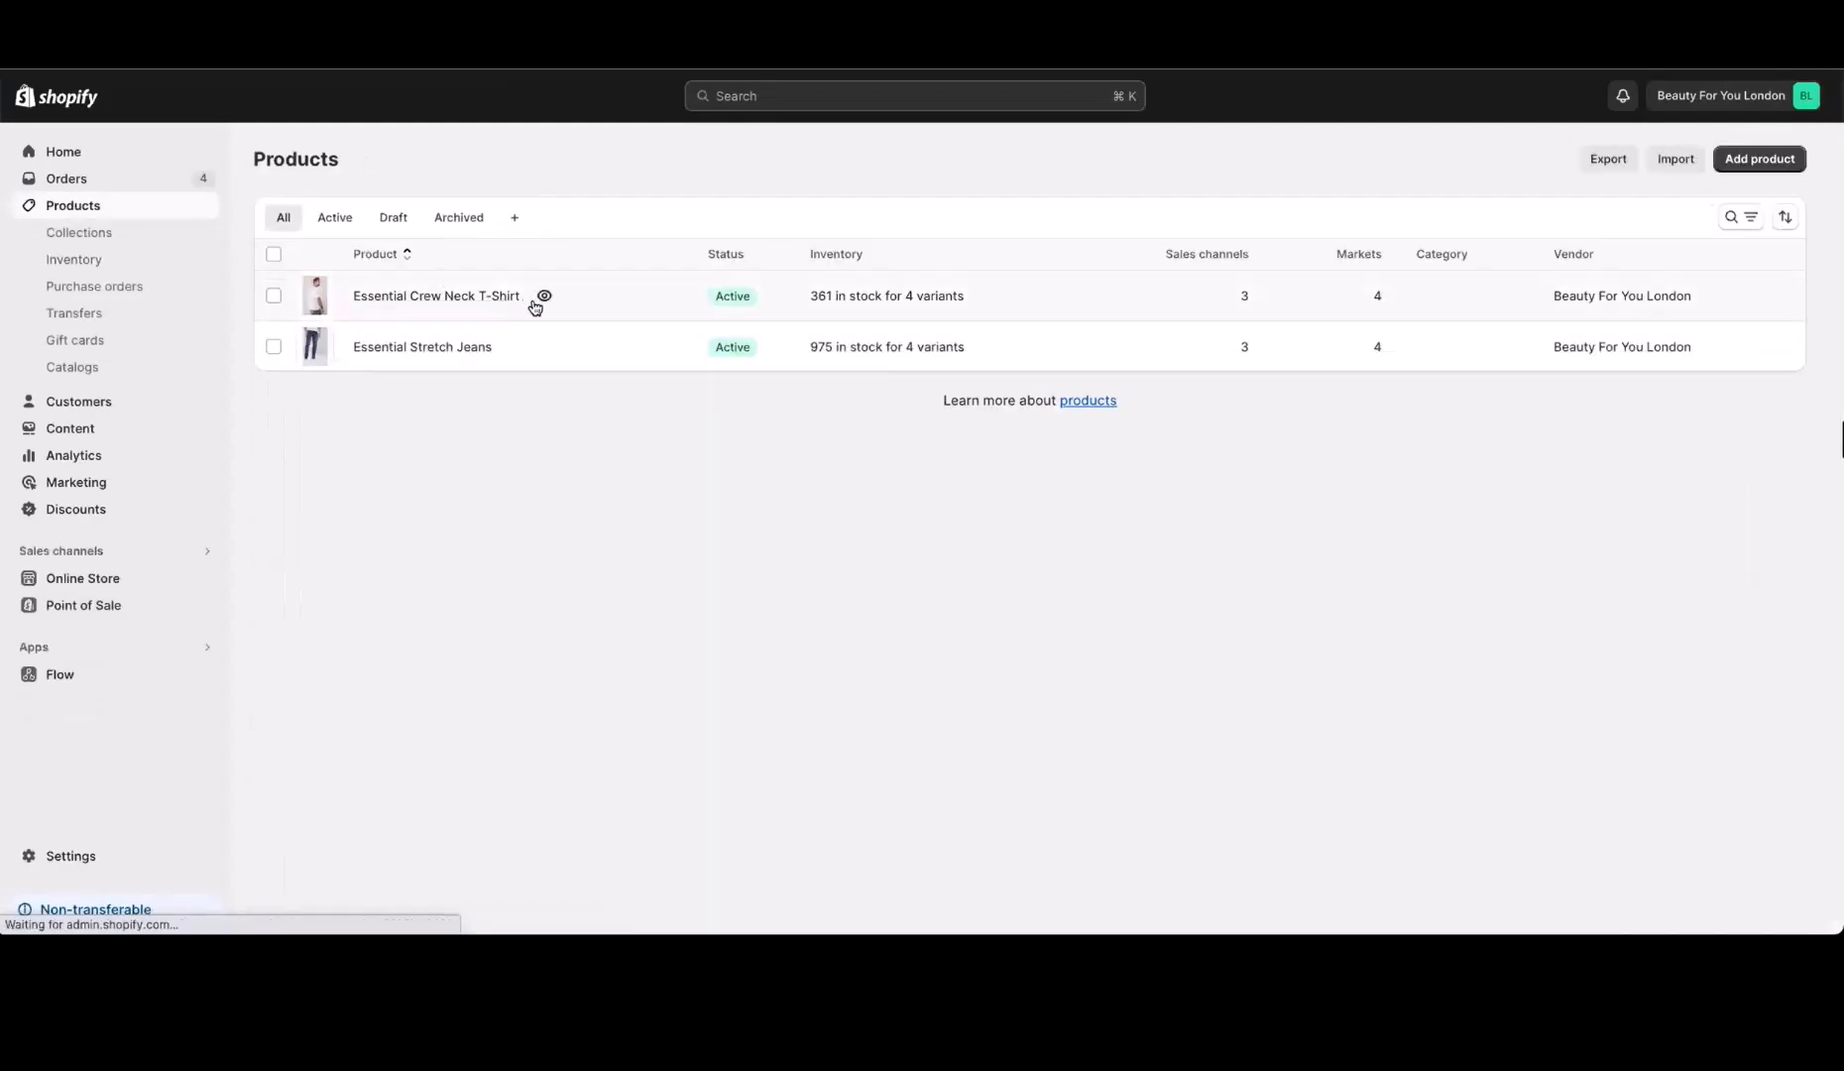
left_click(580, 307)
scroll(555, 634, "down", 10)
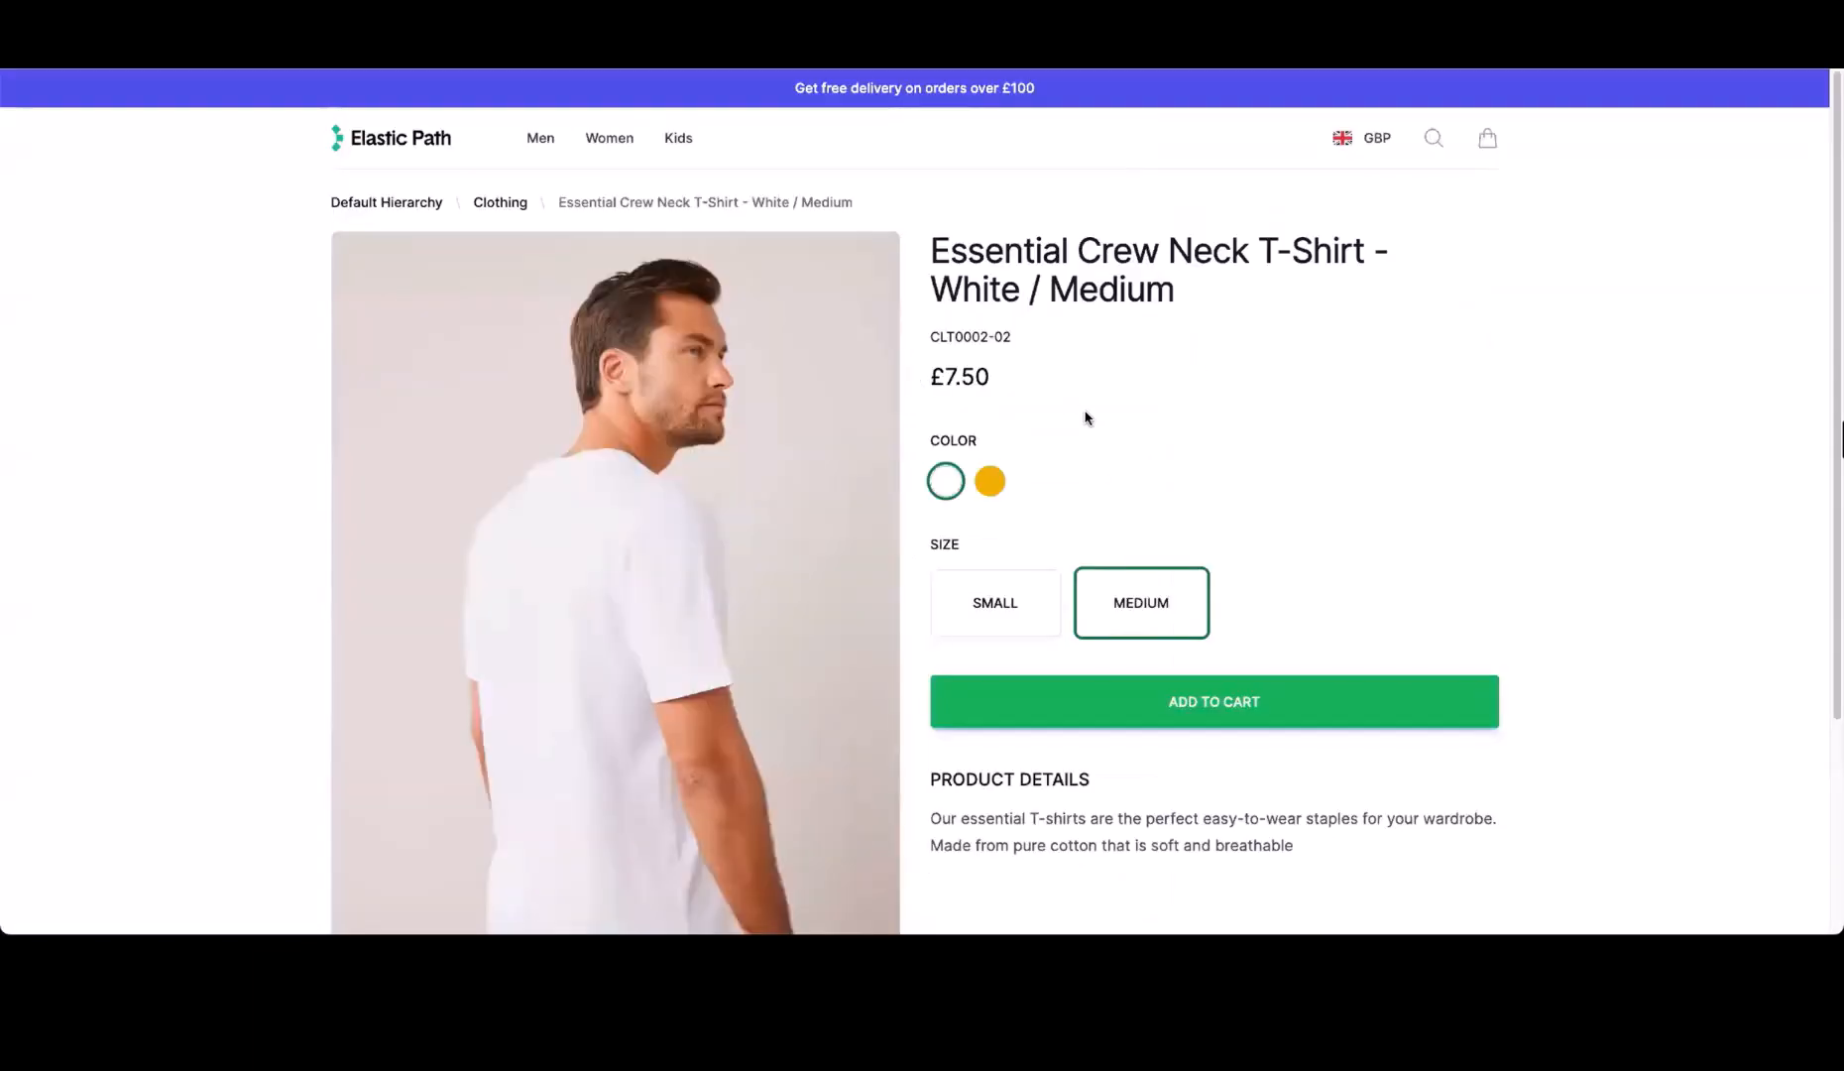
Add one White / Medium T-shirt to the storefront cart, review the shopping cart and close it
left_click(1210, 708)
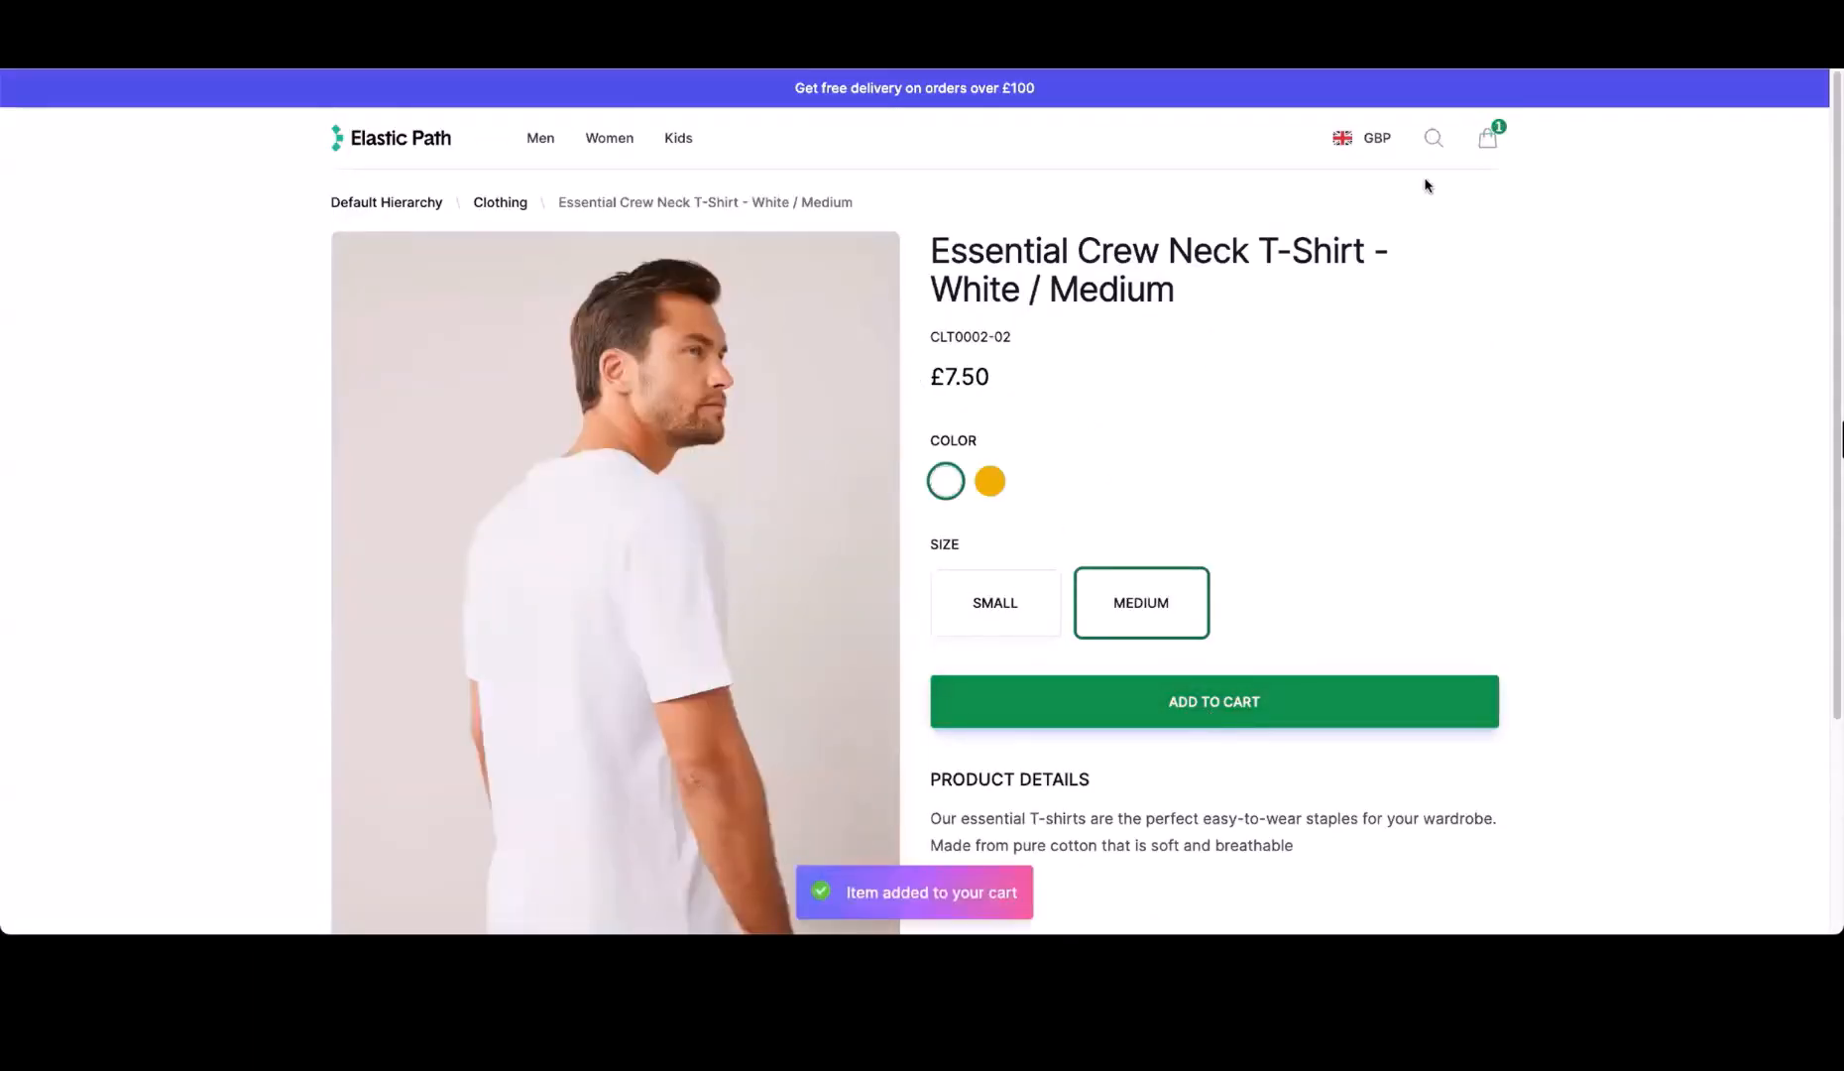
left_click(1487, 138)
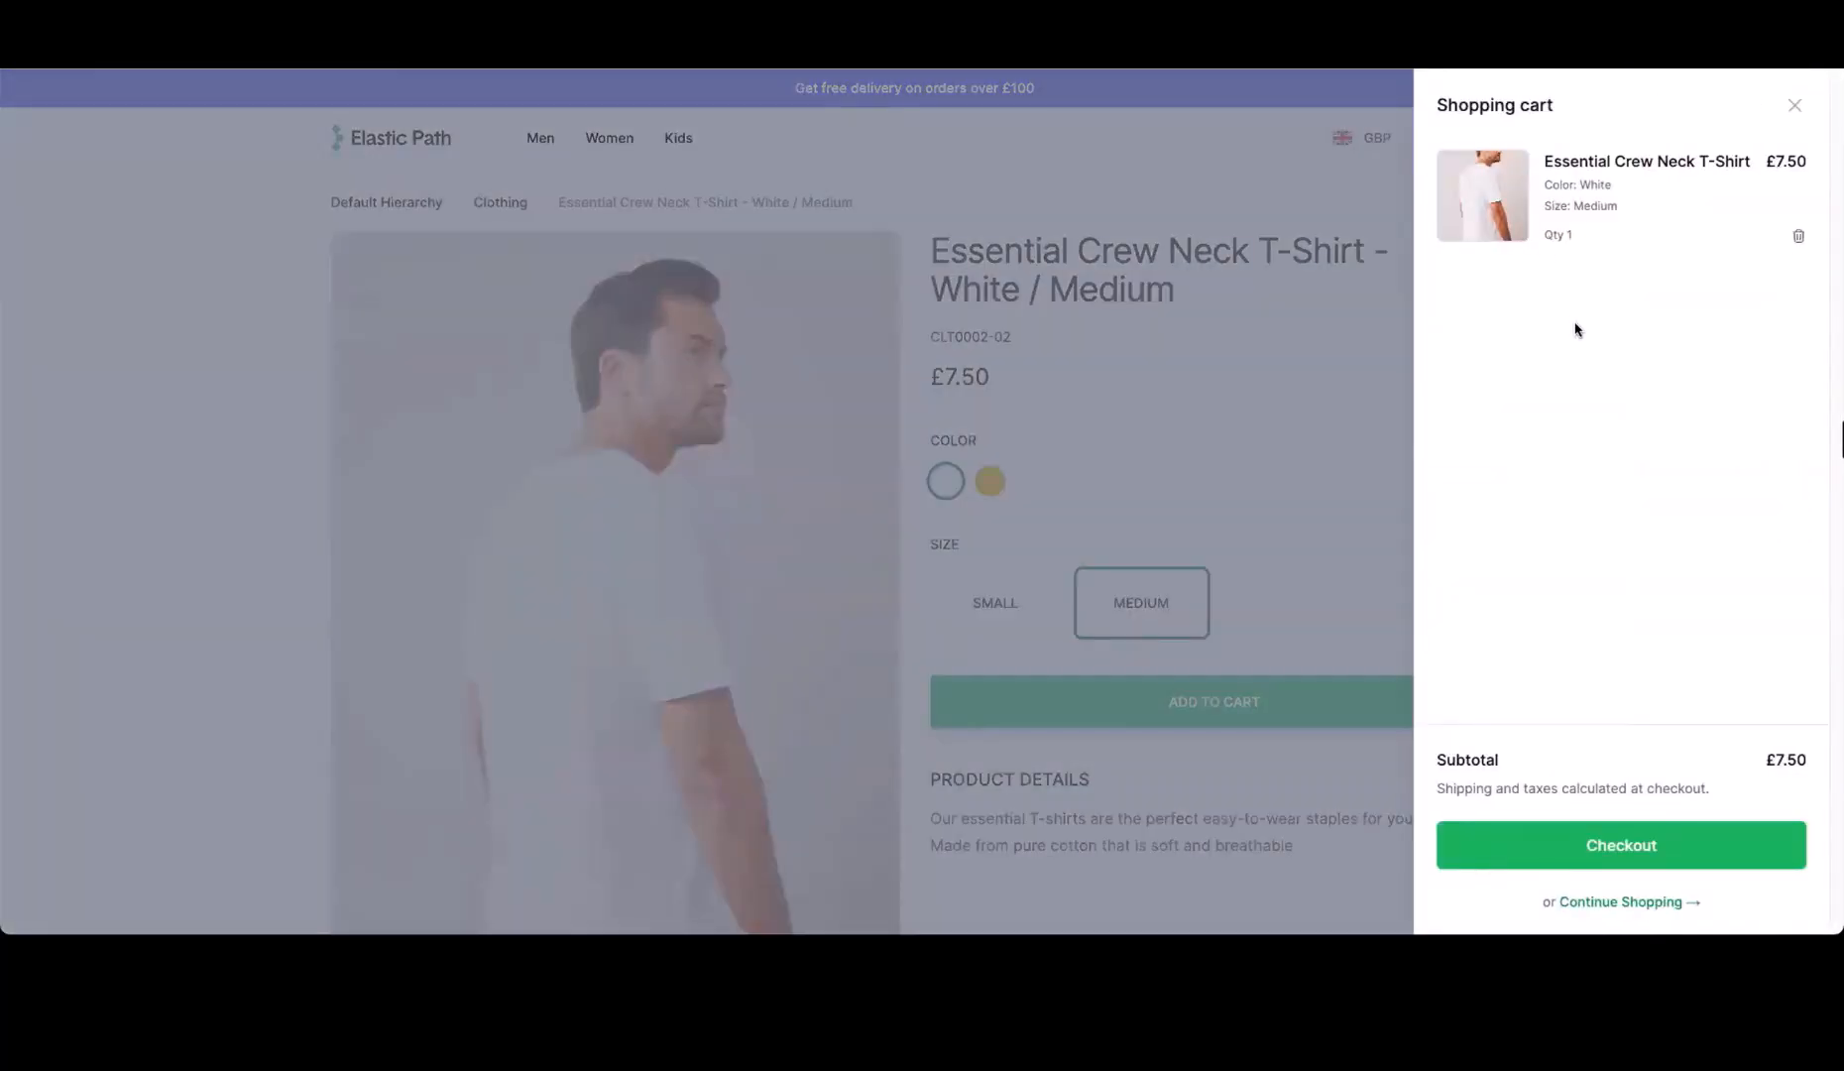
left_click(1035, 305)
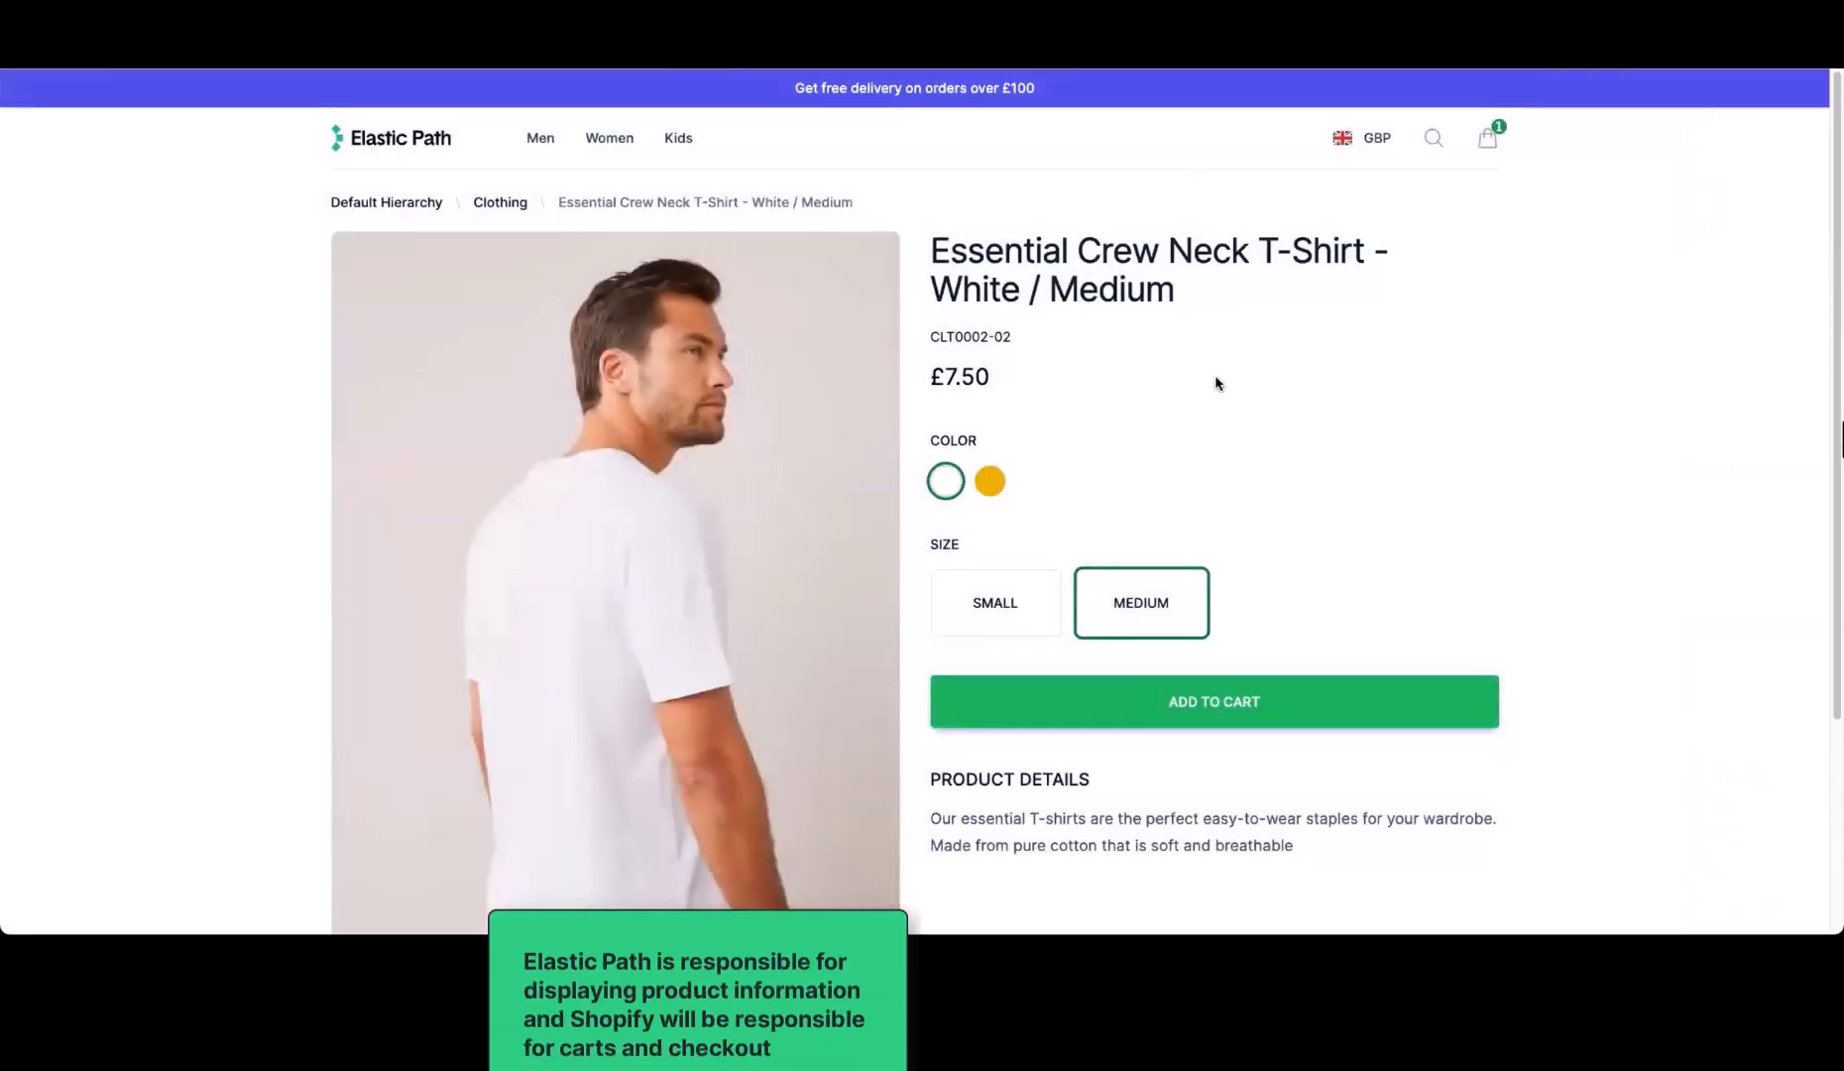